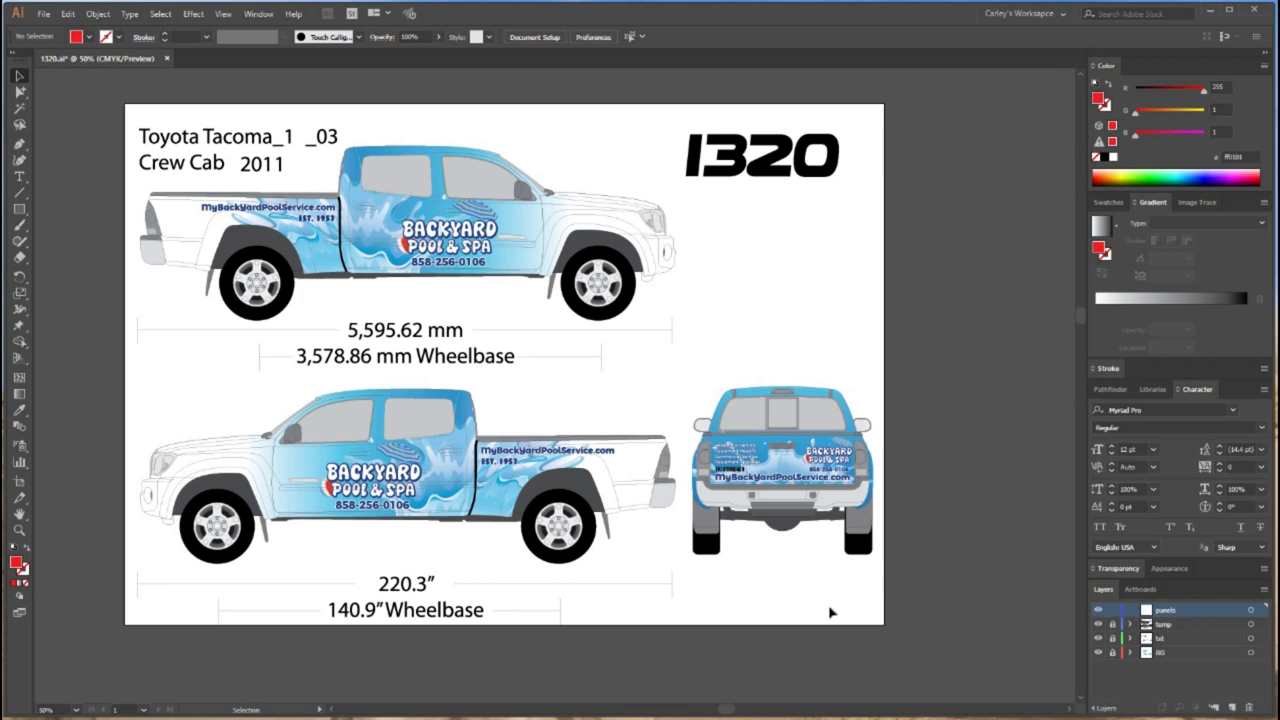
# Draw an unfilled, red-stroked rectangle about 4.5 × 5.0 in over the front door of the upper truck side view
pyautogui.hotkey('ctrl', '+')
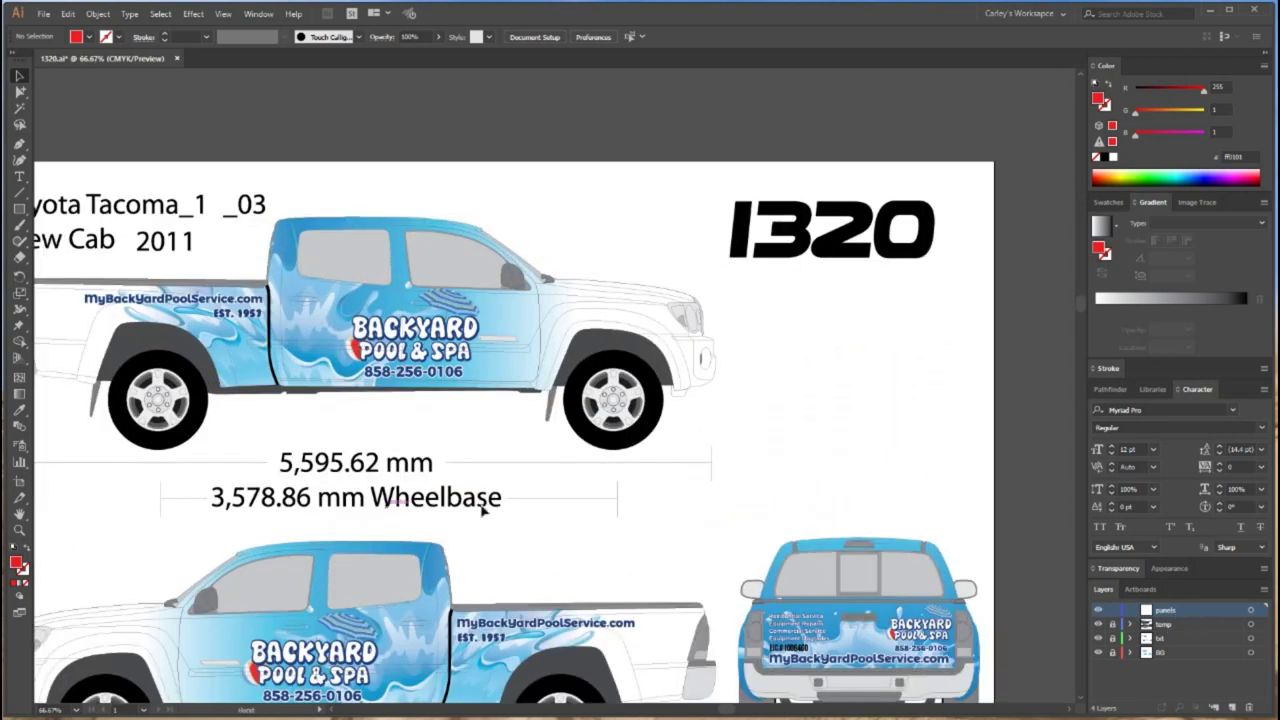
pyautogui.hotkey('ctrl', '+')
pyautogui.moveTo(586, 503); pyautogui.dragTo(600, 523)
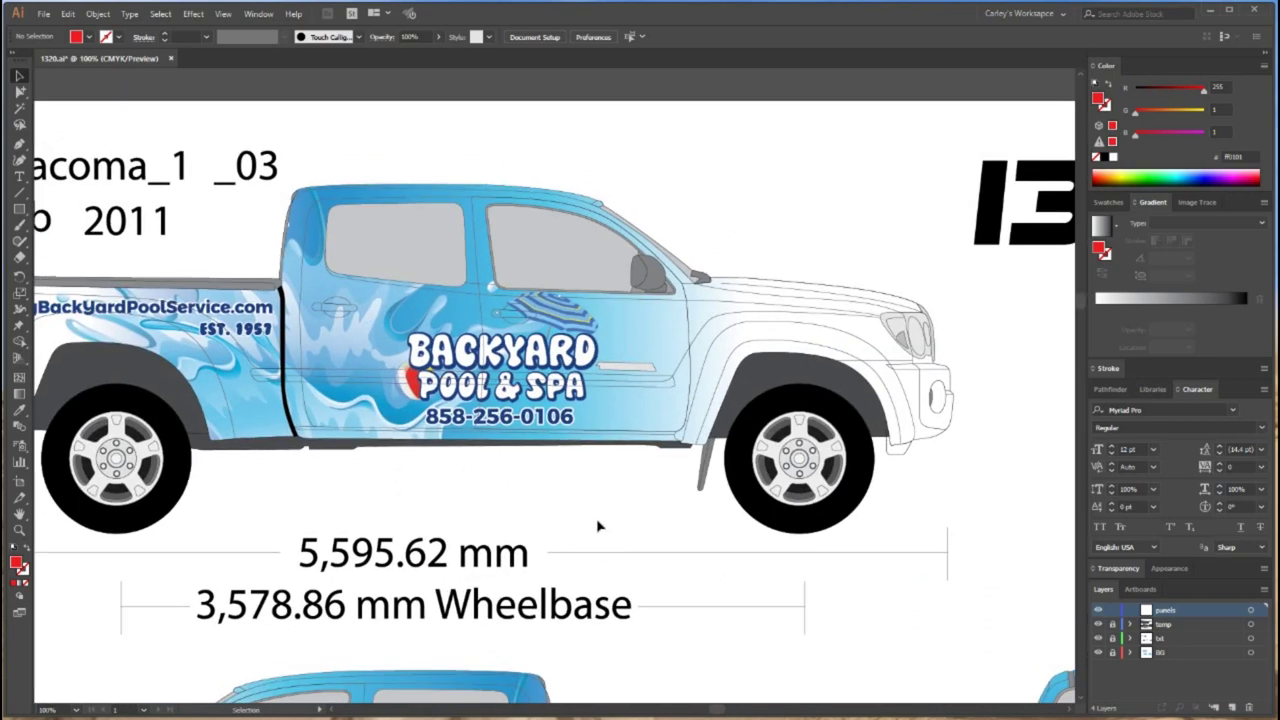
pyautogui.hotkey('ctrl', '+')
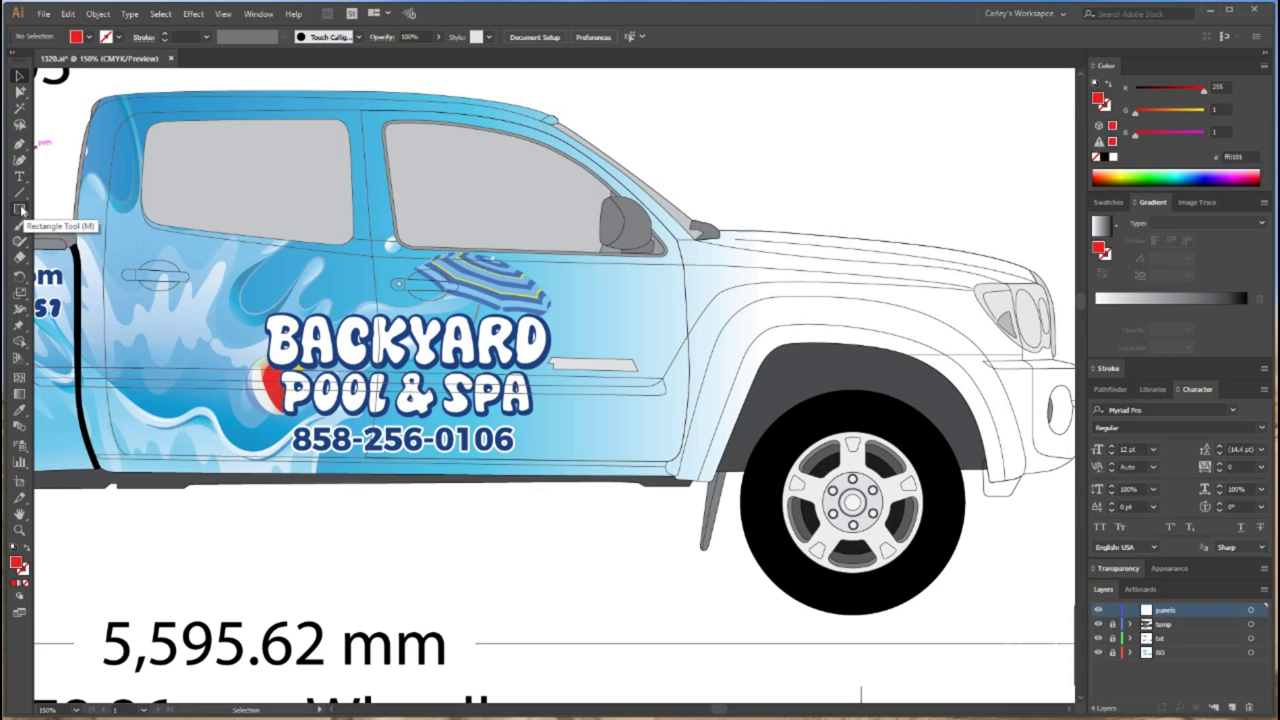
pyautogui.click(20, 209)
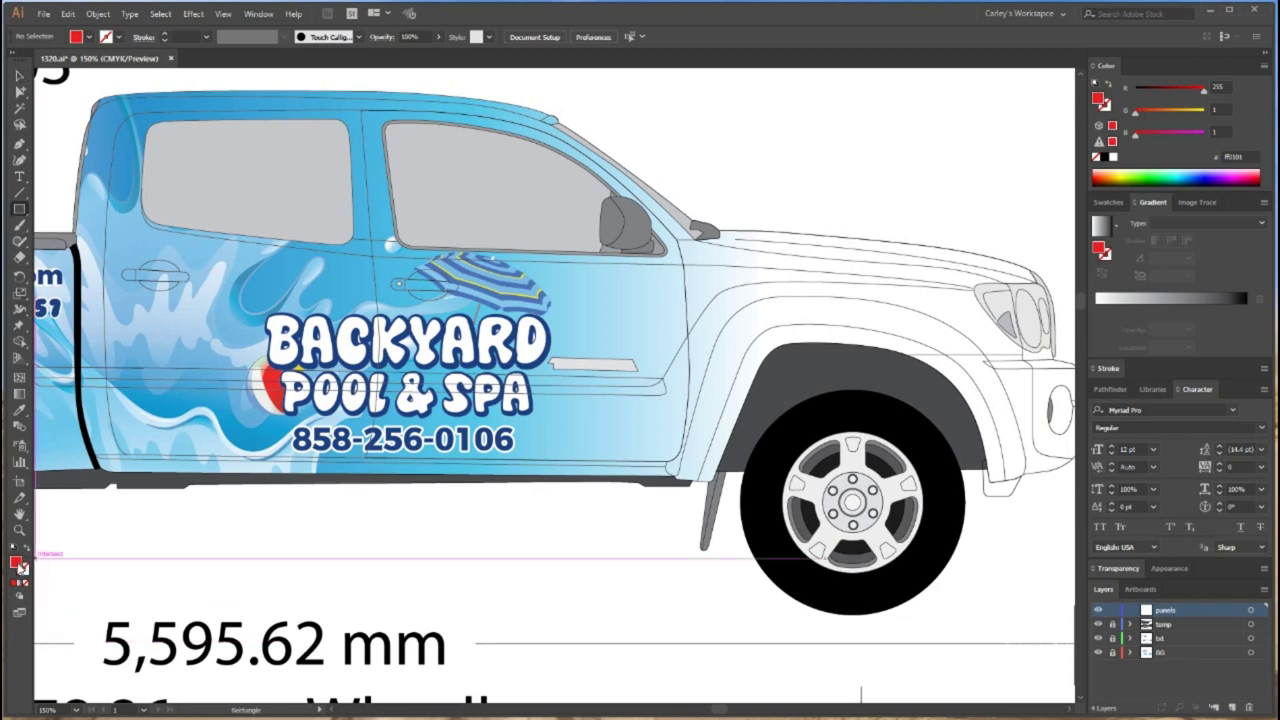
pyautogui.click(27, 550)
pyautogui.moveTo(382, 367); pyautogui.dragTo(326, 393)
pyautogui.moveTo(301, 155)
pyautogui.mouseDown()
pyautogui.moveTo(424, 159)
pyautogui.moveTo(586, 252)
pyautogui.moveTo(663, 272)
pyautogui.moveTo(658, 498)
pyautogui.mouseUp()
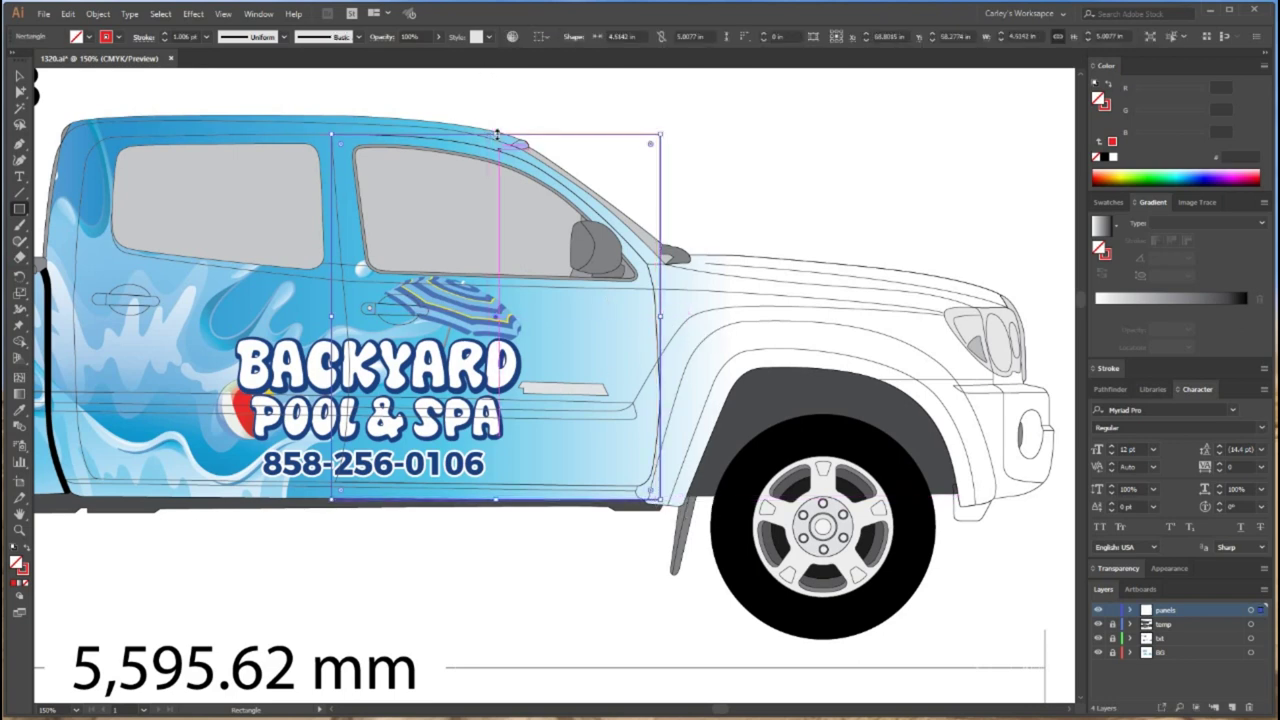
# Extend the front door rectangle up to the roofline, making it about 5.27 in tall
pyautogui.moveTo(497, 134); pyautogui.dragTo(496, 115)
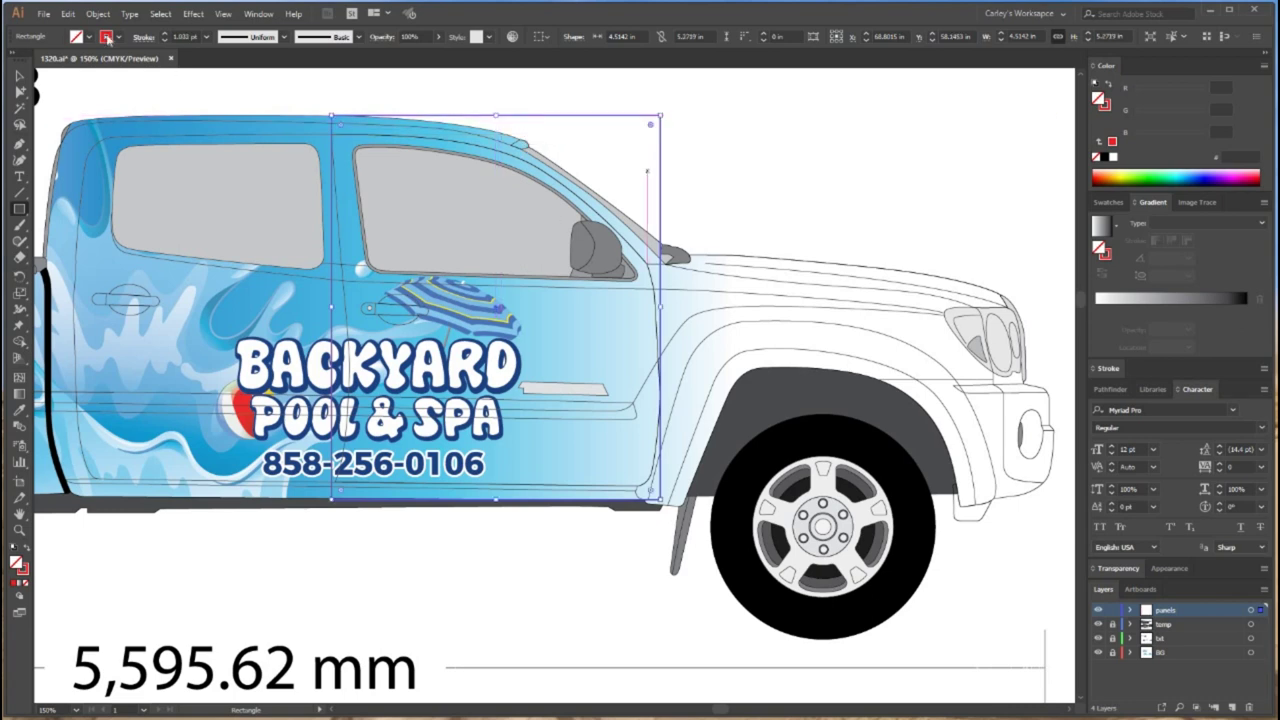
pyautogui.press('v')
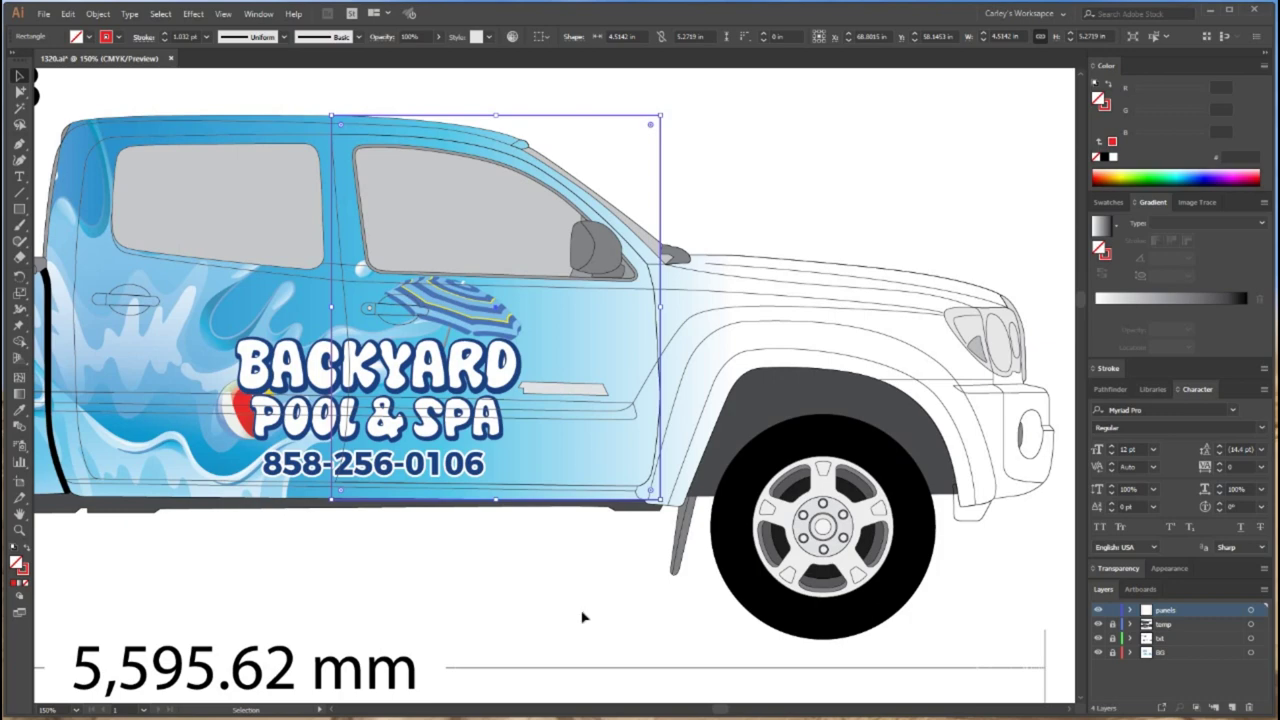
pyautogui.click(496, 588)
# Draw a rectangle about 4.8 × 3.3 in over the front fender, slightly overlapping the front door rectangle
pyautogui.moveTo(496, 591); pyautogui.dragTo(635, 602)
pyautogui.moveTo(482, 557); pyautogui.dragTo(386, 531)
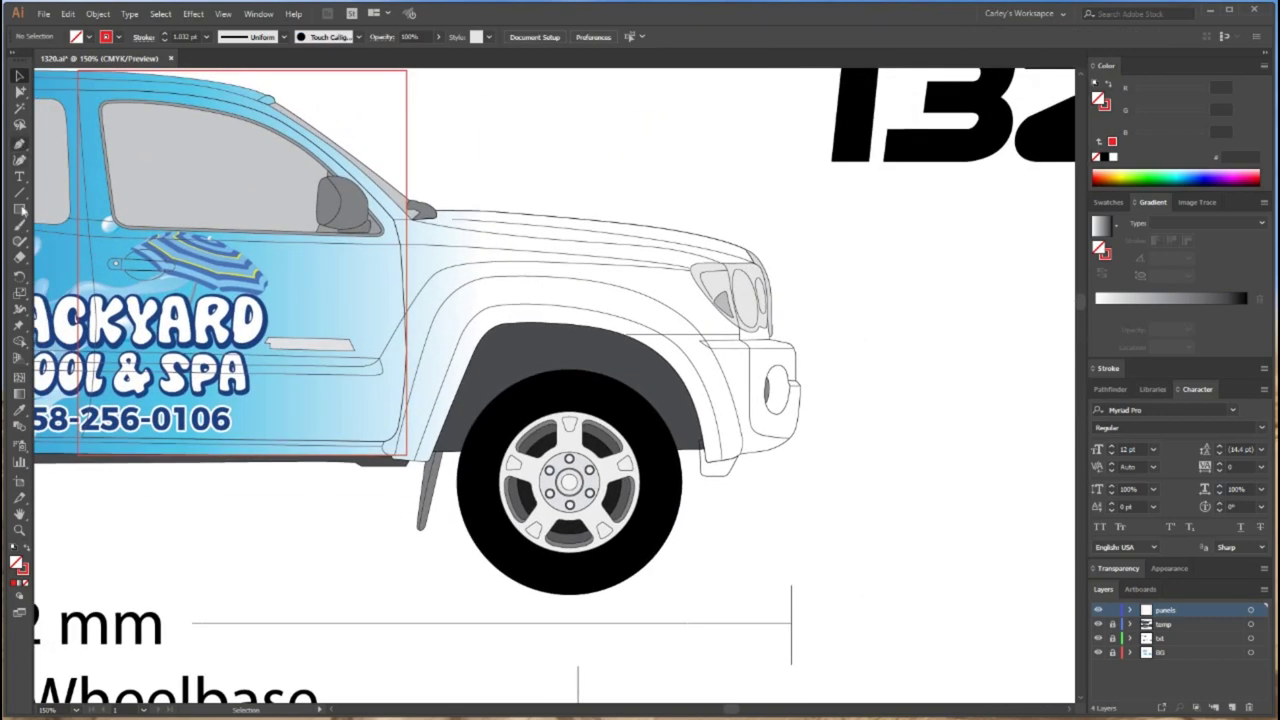
pyautogui.click(19, 208)
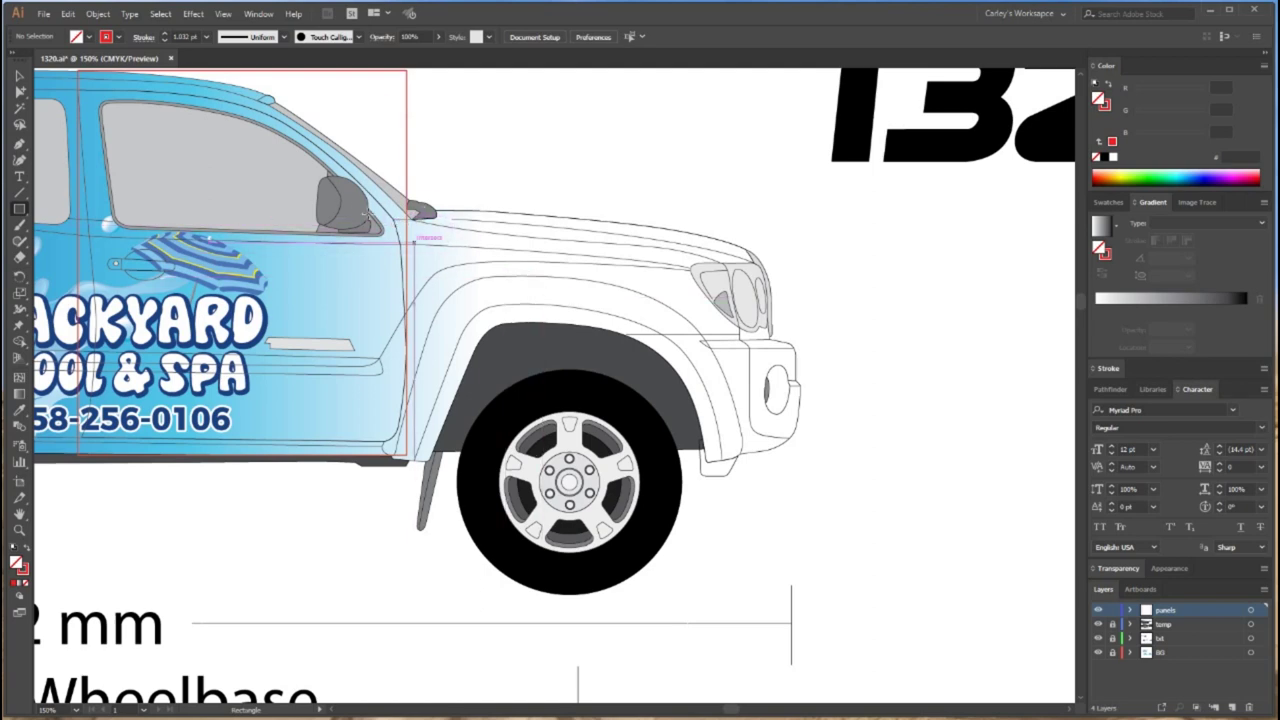
pyautogui.moveTo(408, 216); pyautogui.dragTo(746, 463)
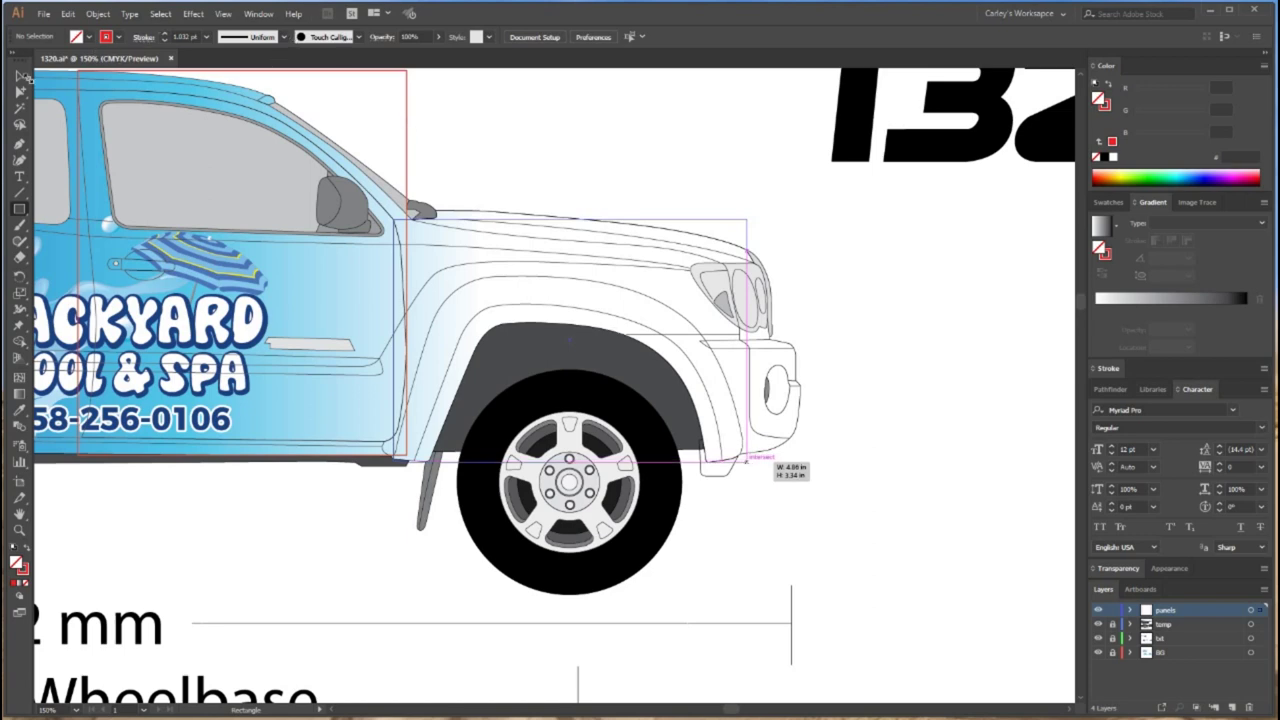
pyautogui.click(20, 77)
pyautogui.click(547, 151)
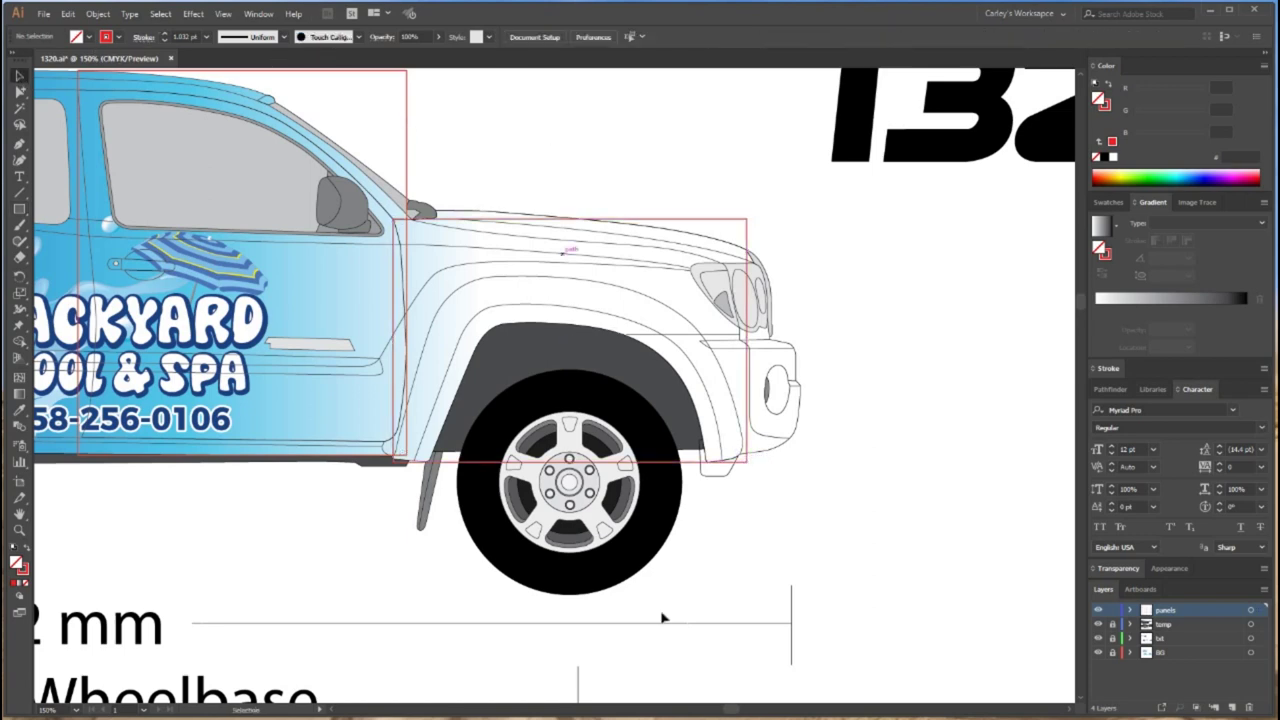
# Examine the truck's side and rear views to plan where the remaining wrap panels go
pyautogui.hotkey('ctrl', '-')
pyautogui.moveTo(415, 507); pyautogui.dragTo(731, 514)
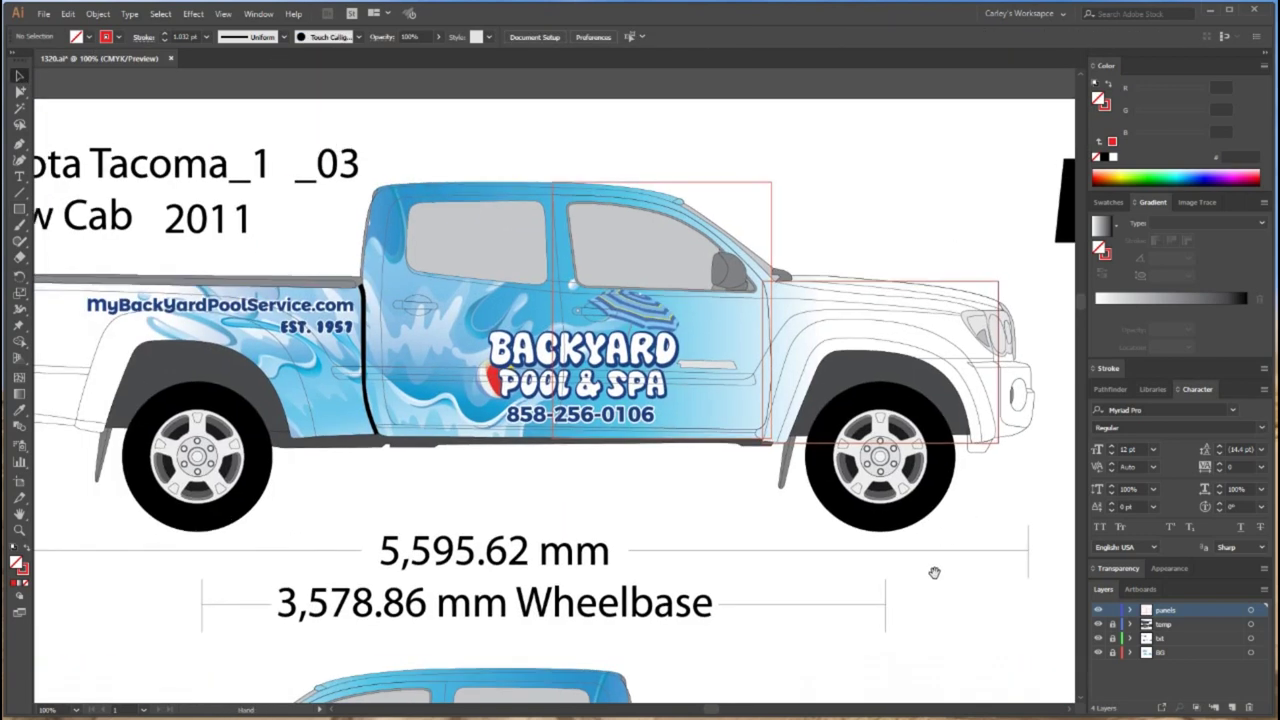
pyautogui.moveTo(935, 573); pyautogui.dragTo(678, 235)
pyautogui.moveTo(1031, 283); pyautogui.dragTo(711, 327)
pyautogui.moveTo(743, 488); pyautogui.dragTo(802, 215)
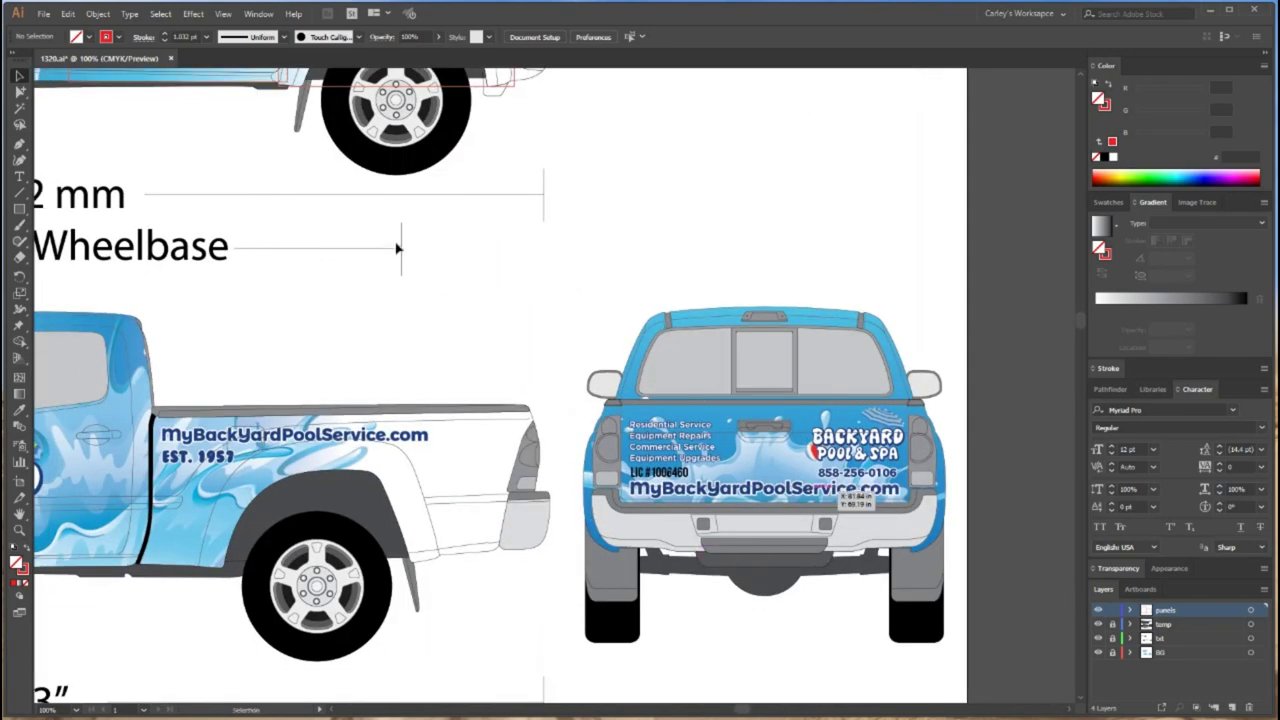
pyautogui.moveTo(567, 303); pyautogui.dragTo(983, 586)
pyautogui.moveTo(571, 433); pyautogui.dragTo(779, 461)
pyautogui.moveTo(544, 454); pyautogui.dragTo(303, 443)
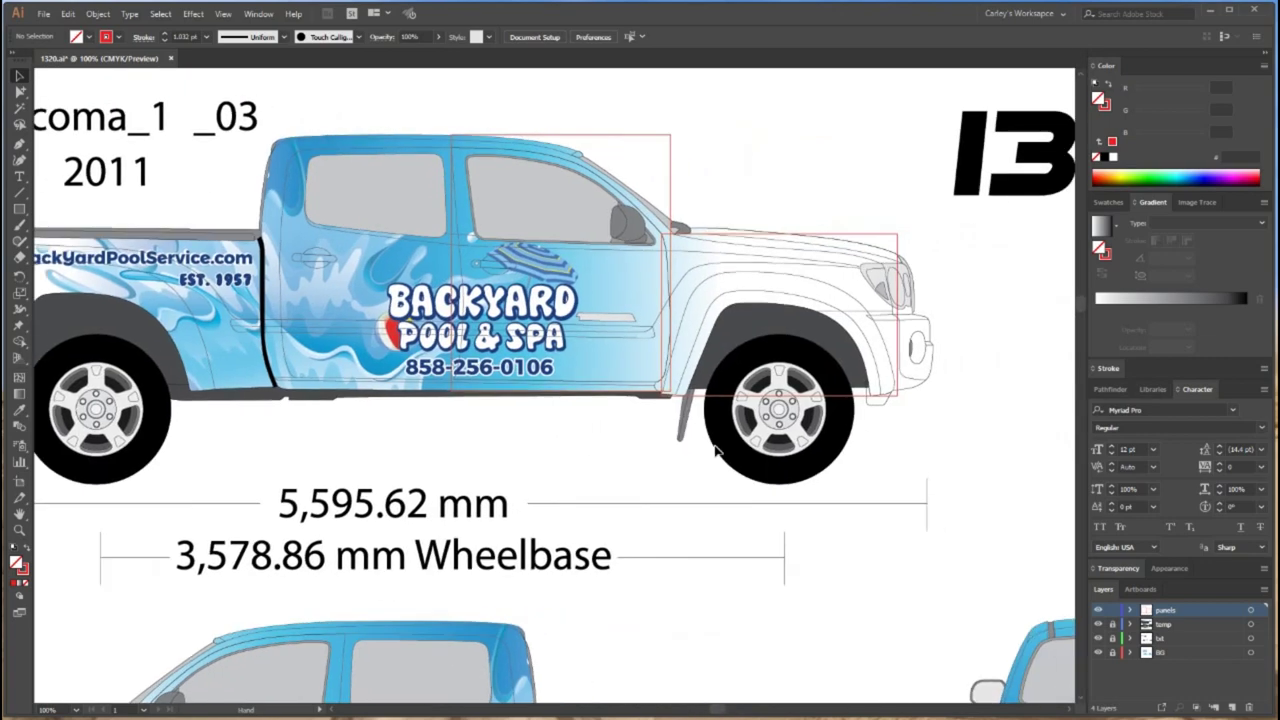
pyautogui.moveTo(659, 479); pyautogui.dragTo(760, 469)
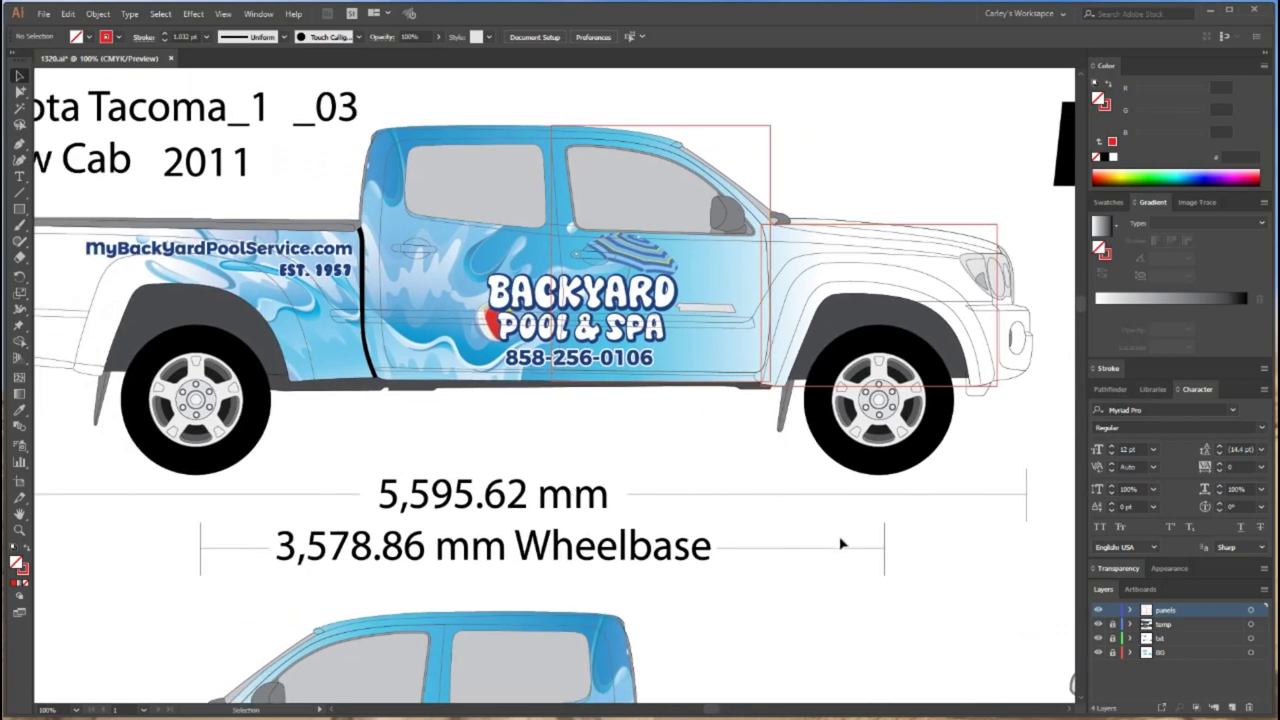
pyautogui.hotkey('ctrl', '-')
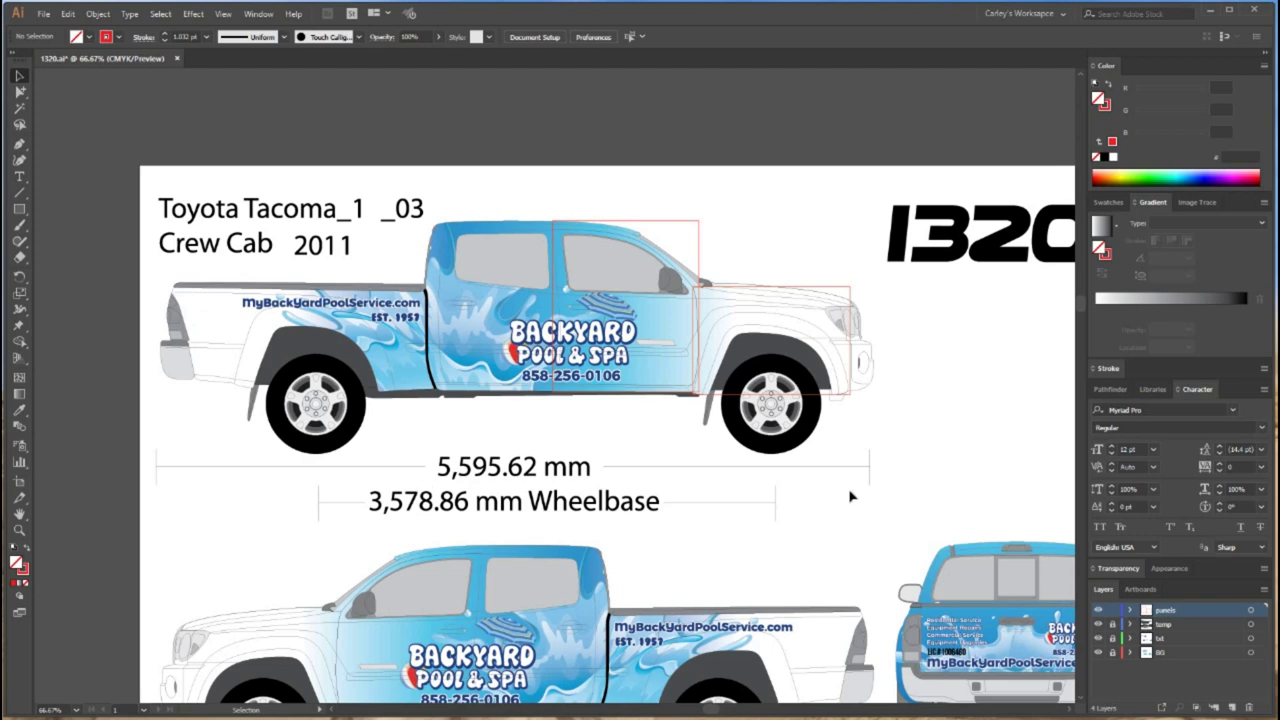
pyautogui.moveTo(858, 477); pyautogui.dragTo(792, 488)
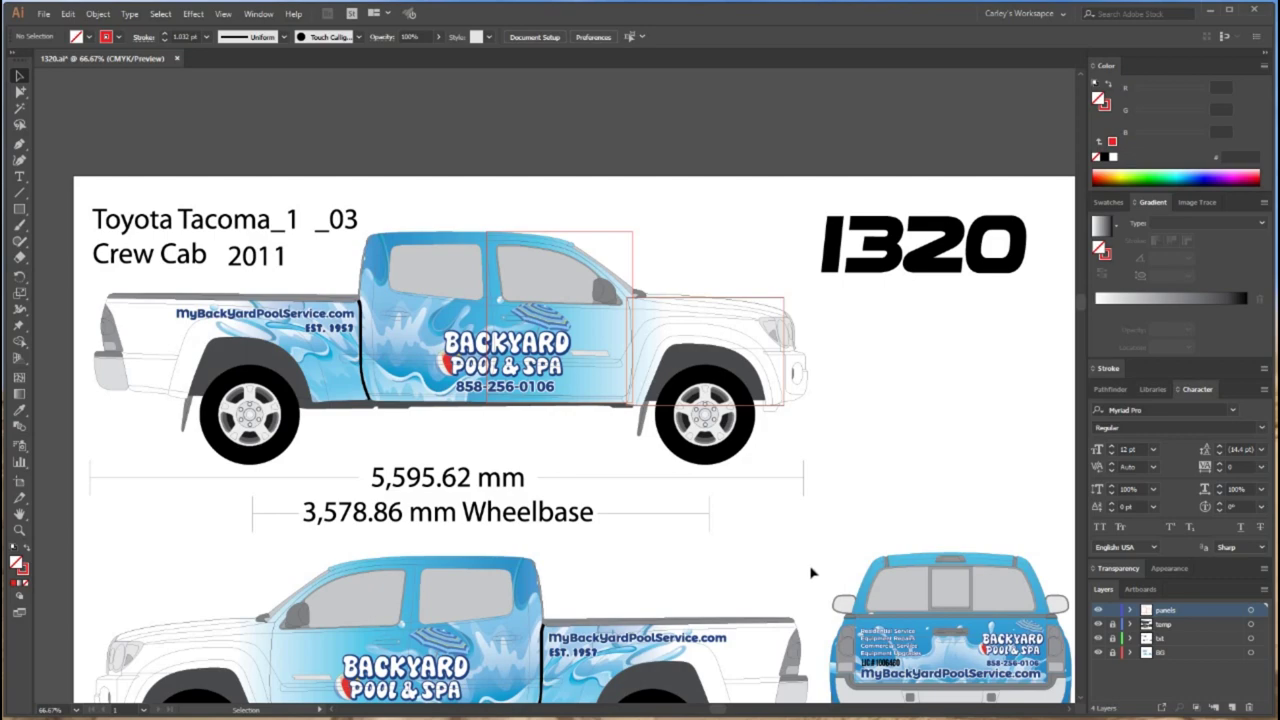
# Draw a rectangle about 3.9 × 5.2 in over the rear door, from the front door rectangle to the back of the cab
pyautogui.hotkey('ctrl', '+')
pyautogui.hotkey('ctrl', '+')
pyautogui.hscroll(10, 583, 554)
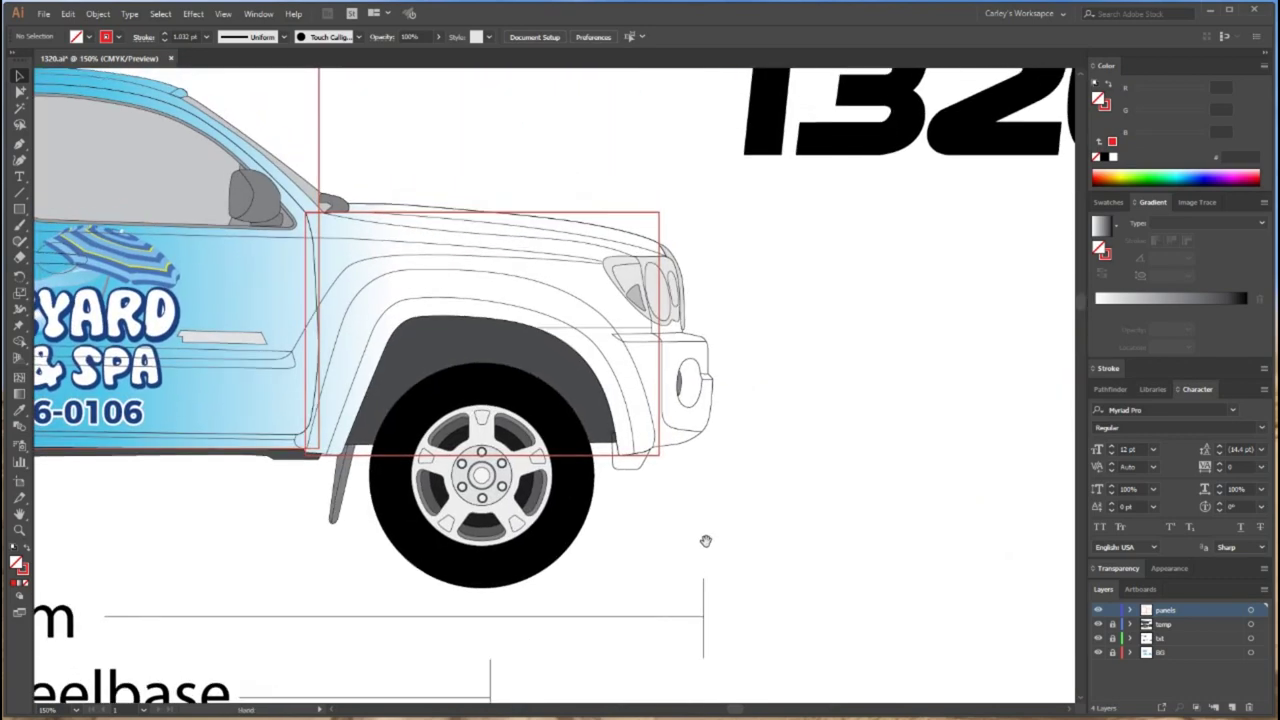
pyautogui.moveTo(706, 541); pyautogui.dragTo(1028, 532)
pyautogui.moveTo(548, 537); pyautogui.dragTo(831, 583)
pyautogui.click(705, 489)
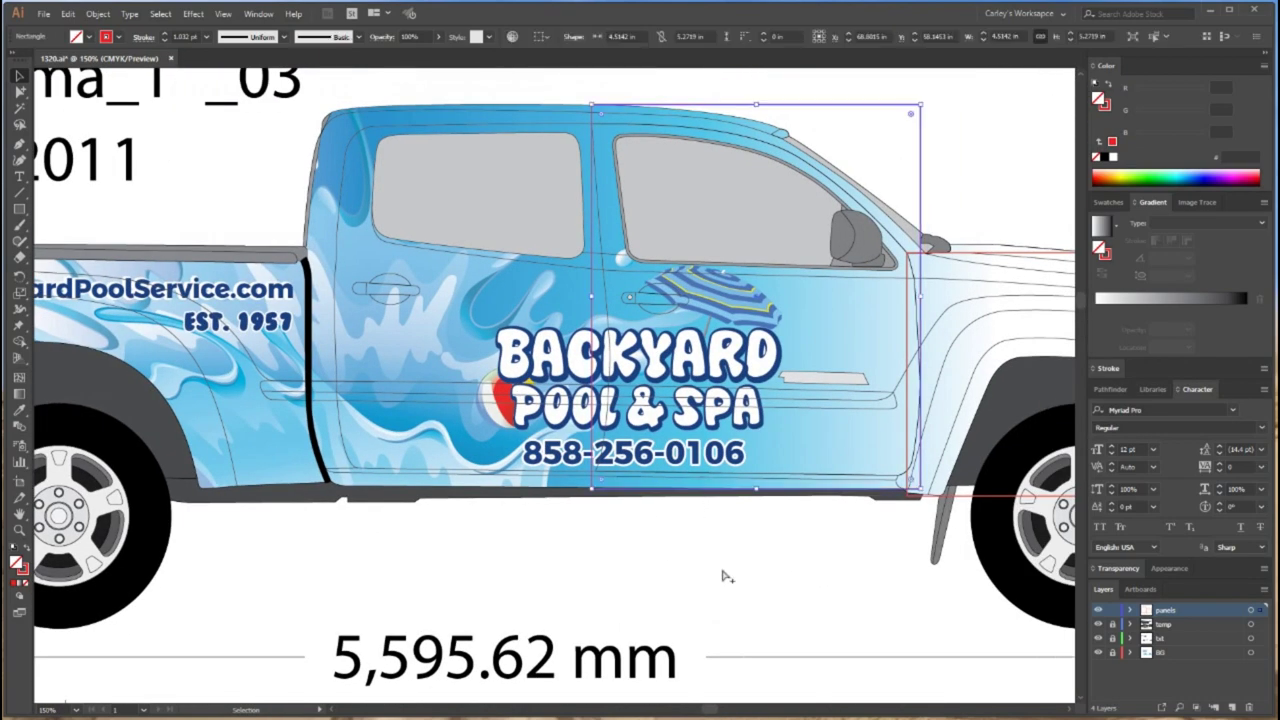
pyautogui.click(280, 226)
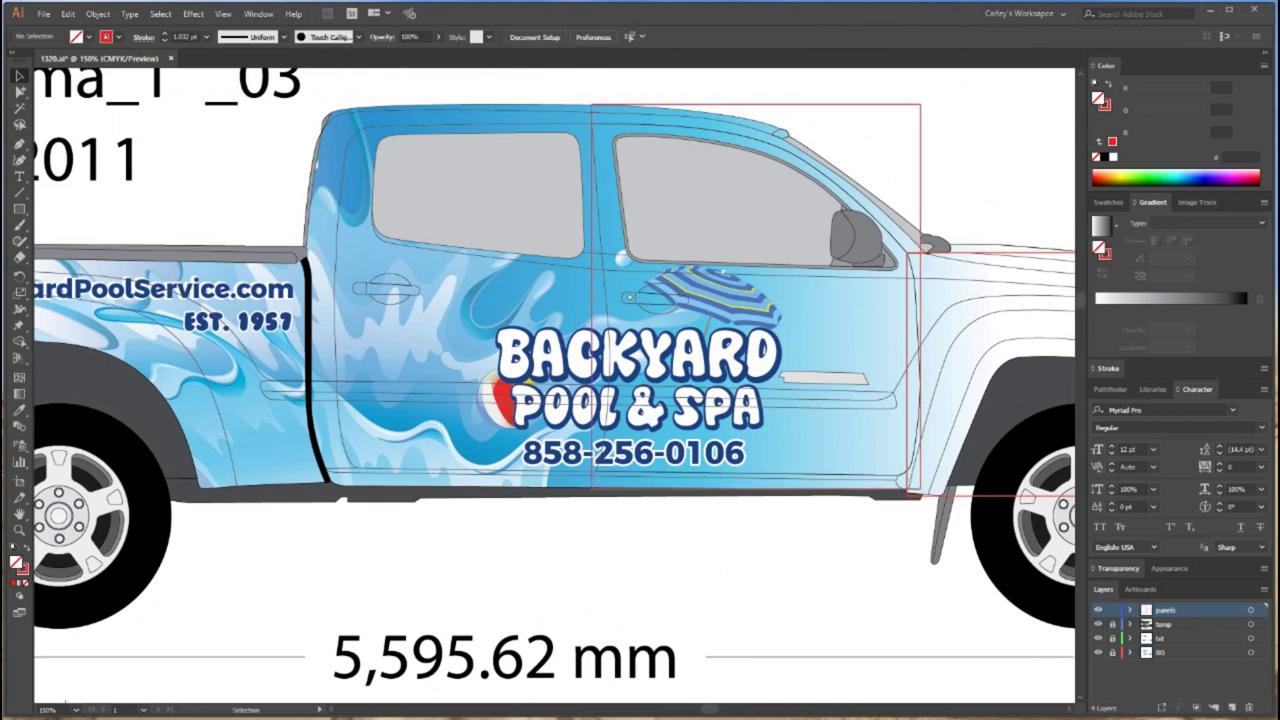
pyautogui.click(19, 208)
pyautogui.moveTo(592, 106)
pyautogui.mouseDown()
pyautogui.moveTo(538, 272)
pyautogui.moveTo(308, 415)
pyautogui.moveTo(318, 492)
pyautogui.moveTo(306, 484)
pyautogui.mouseUp()
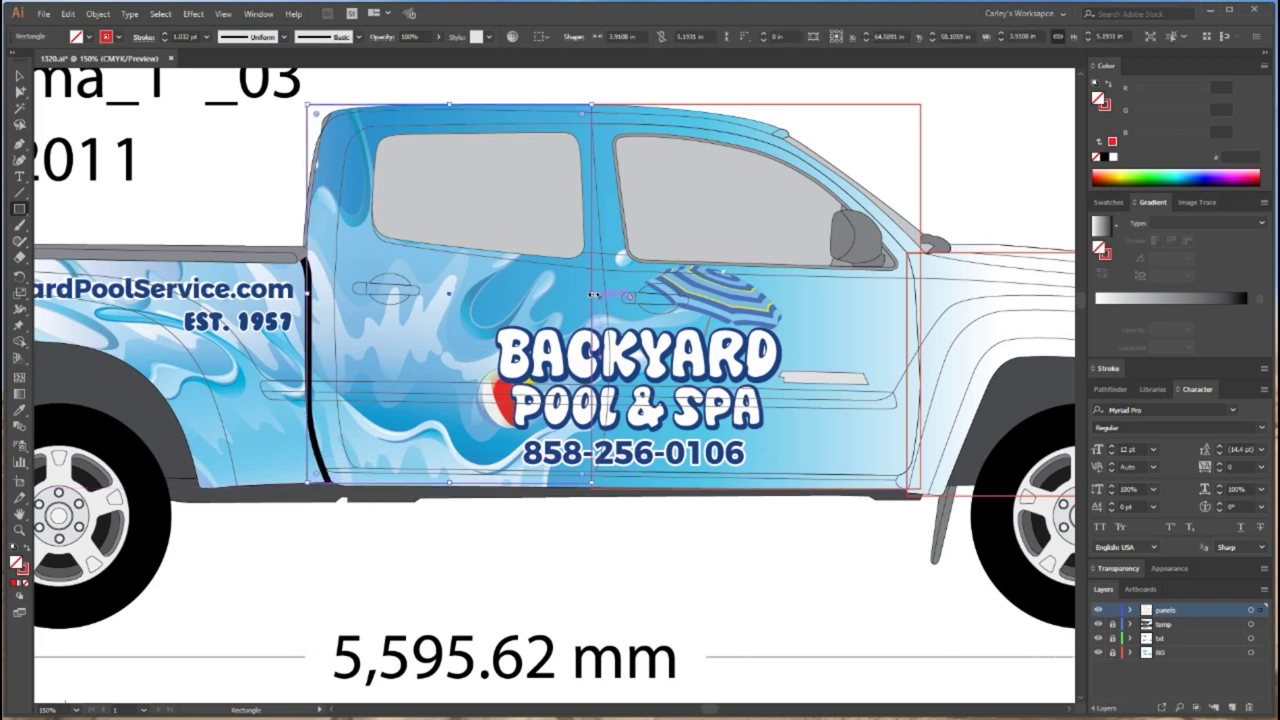
# Widen the rear door rectangle to about 4.15 in so that it overlaps the front door rectangle
pyautogui.moveTo(600, 297); pyautogui.dragTo(628, 297)
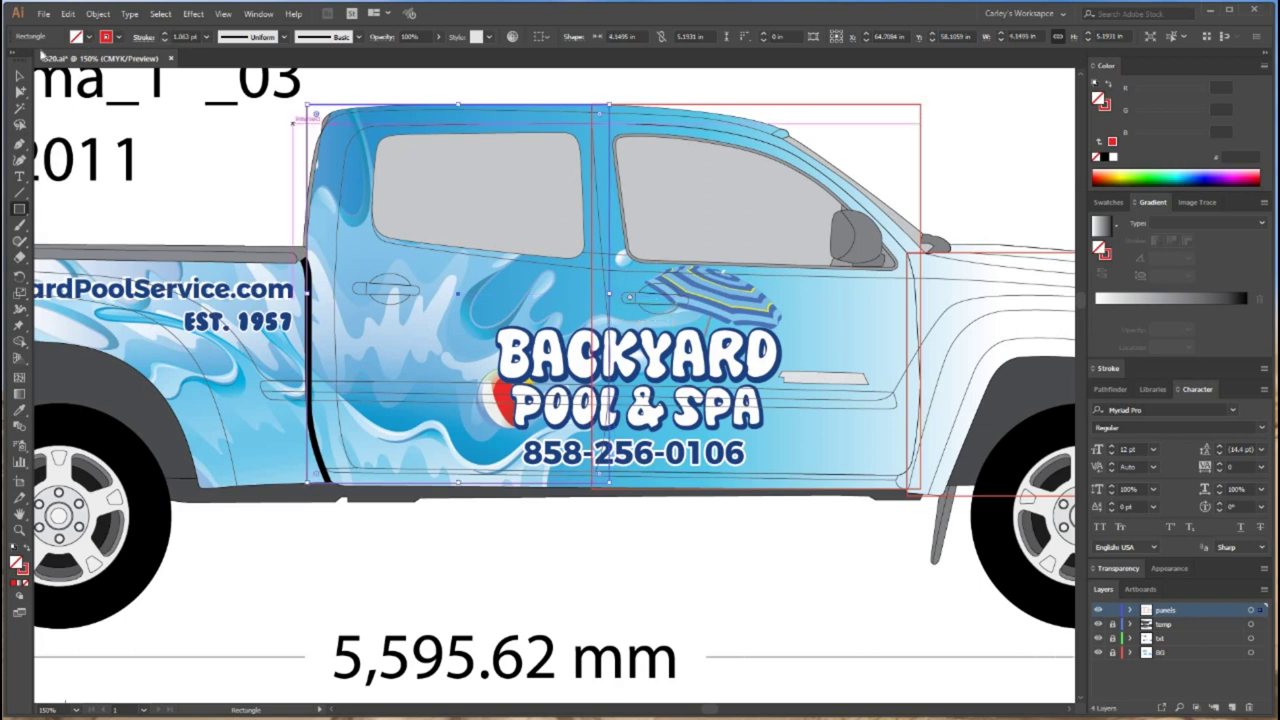
pyautogui.press('v')
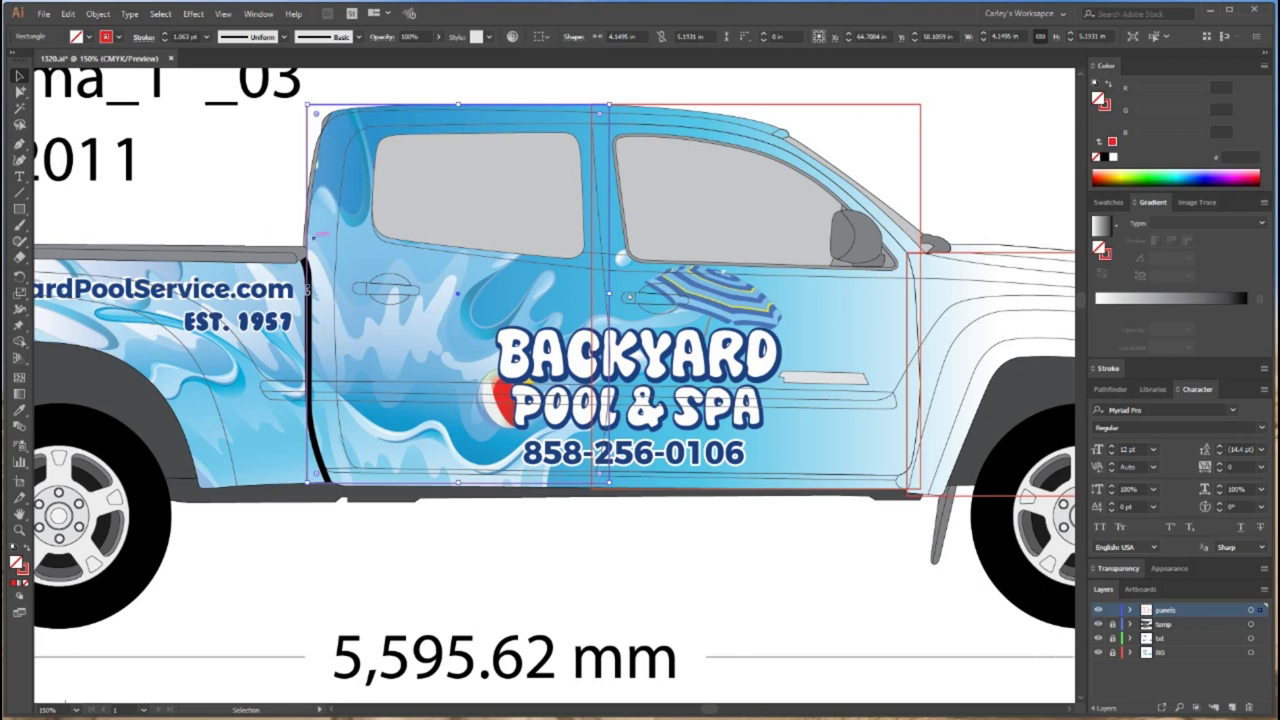
pyautogui.moveTo(308, 294)
pyautogui.mouseDown()
pyautogui.moveTo(336, 294)
pyautogui.moveTo(308, 294)
pyautogui.mouseUp()
pyautogui.click(377, 214)
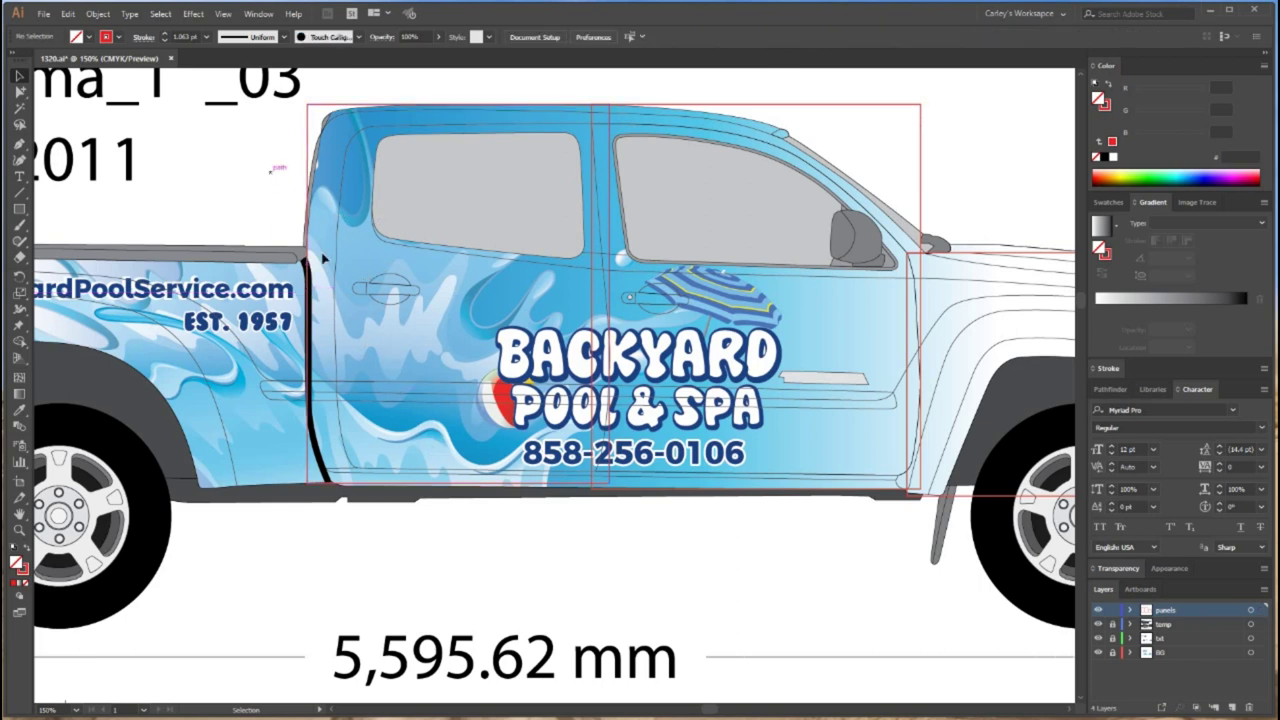
# Extend the rear door rectangle's bottom edge down to line up with the bottom of the front door rectangle
pyautogui.moveTo(278, 163); pyautogui.dragTo(332, 249)
pyautogui.moveTo(337, 252)
pyautogui.mouseDown()
pyautogui.moveTo(343, 243)
pyautogui.moveTo(332, 266)
pyautogui.mouseUp()
pyautogui.moveTo(515, 527); pyautogui.dragTo(443, 374)
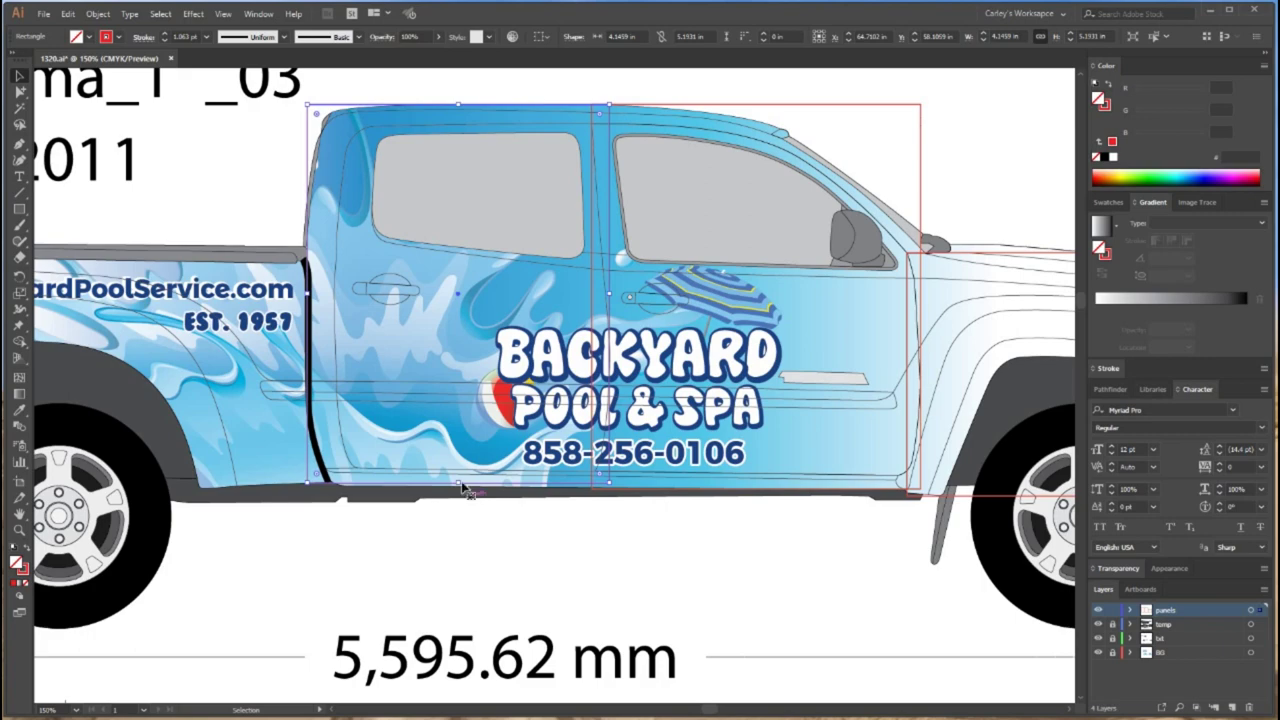
pyautogui.moveTo(459, 483); pyautogui.dragTo(463, 489)
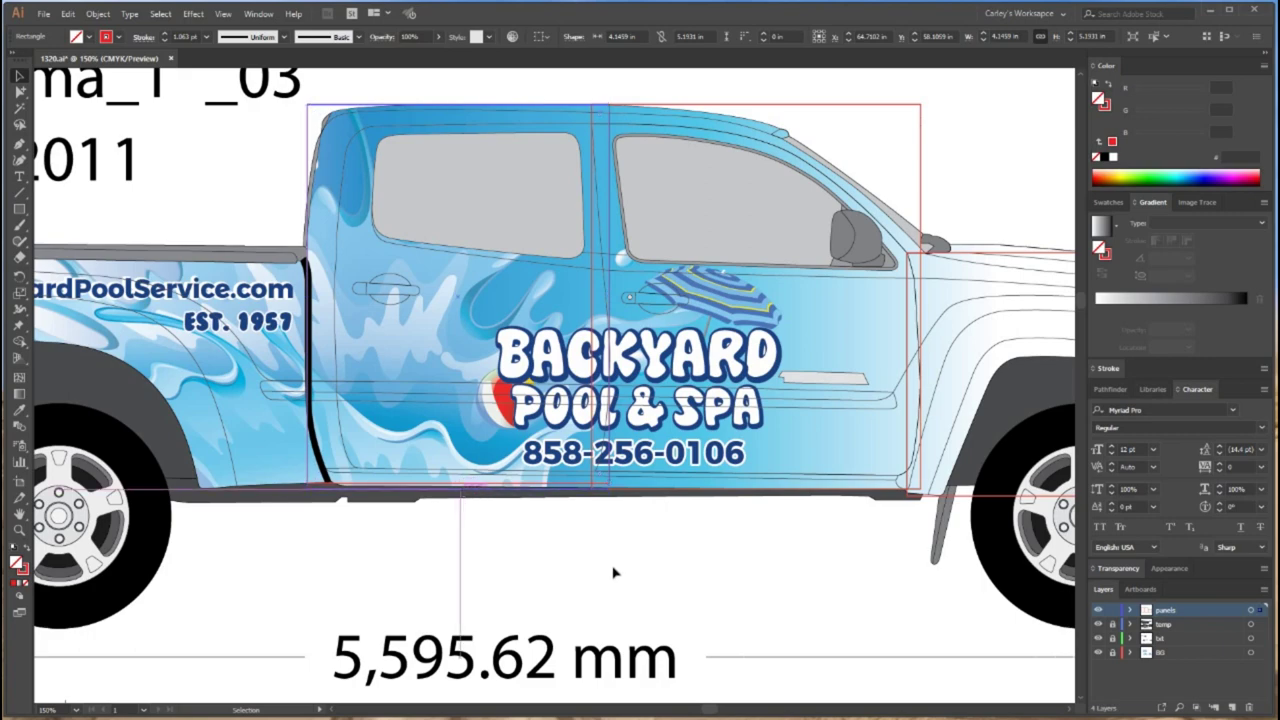
pyautogui.click(523, 575)
# Draw a rectangle about 7.9 × 3.1 in over the truck bed, from the cab gap to the tail light
pyautogui.moveTo(766, 548); pyautogui.dragTo(1152, 550)
pyautogui.press('m')
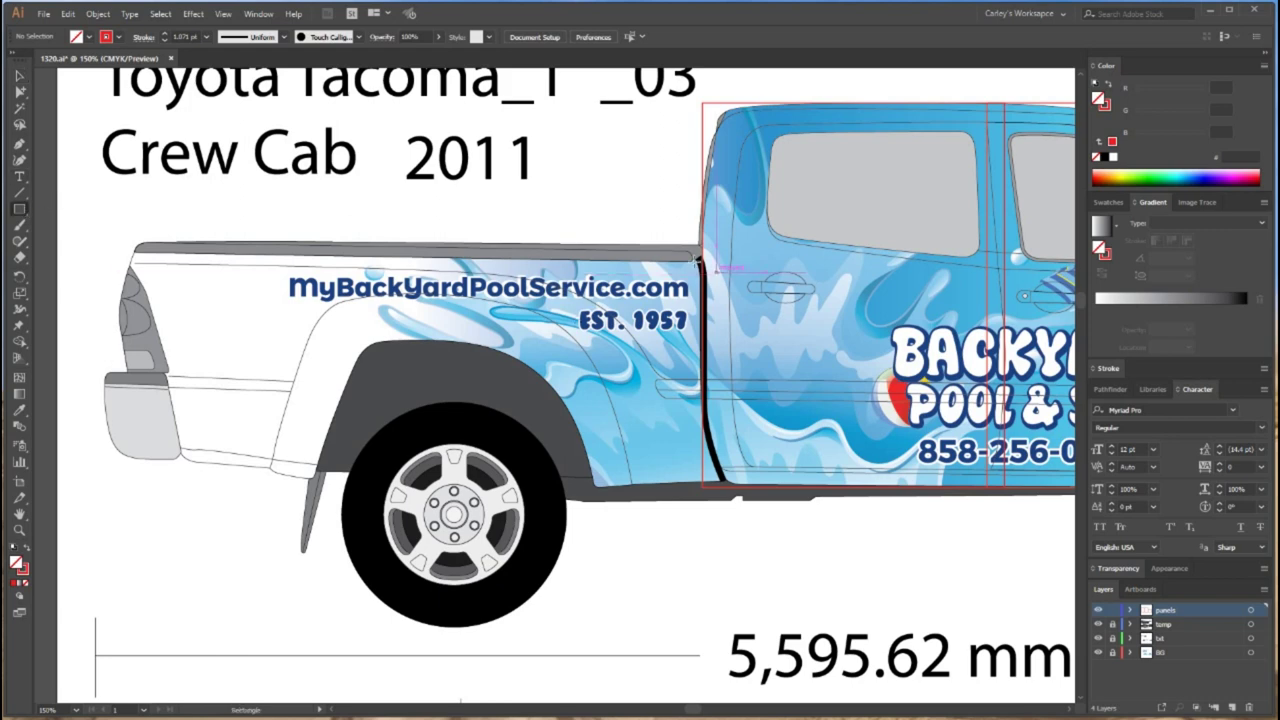
pyautogui.moveTo(700, 259); pyautogui.dragTo(120, 487)
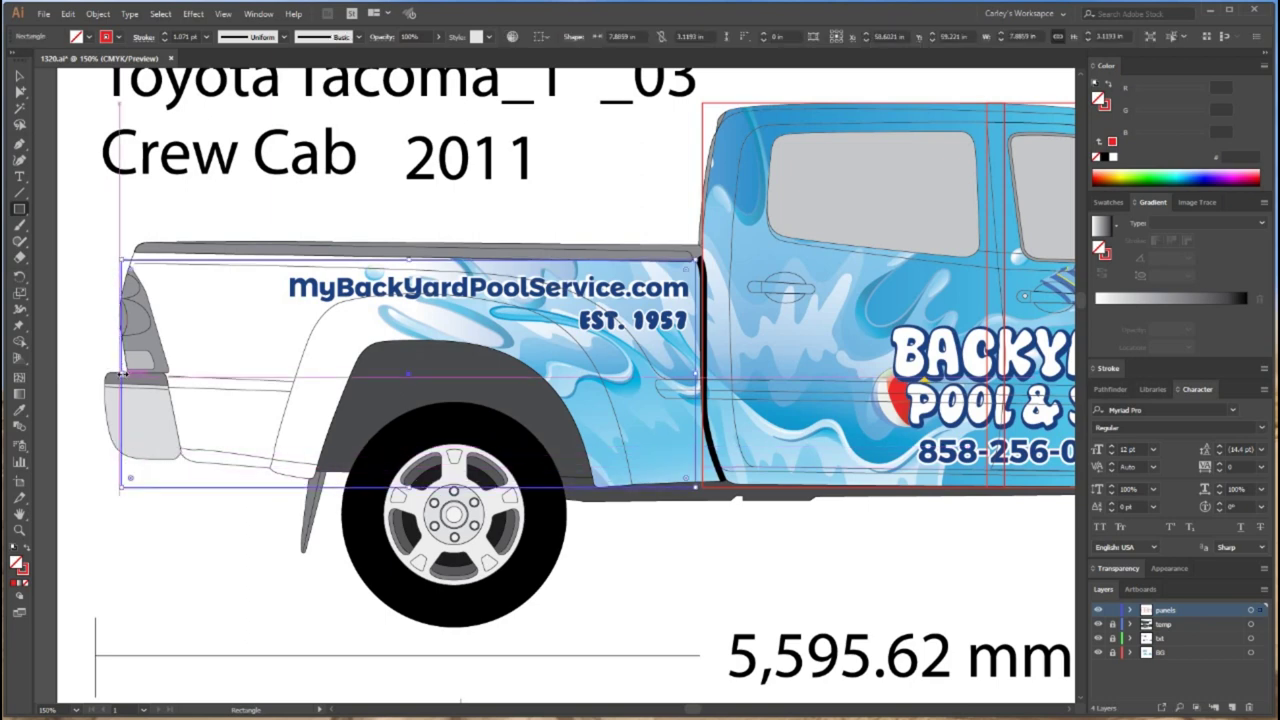
# Extend the truck bed rectangle to the end of the rear bumper and over the bed rail, about 8.12 × 3.22 in
pyautogui.moveTo(120, 372); pyautogui.dragTo(104, 371)
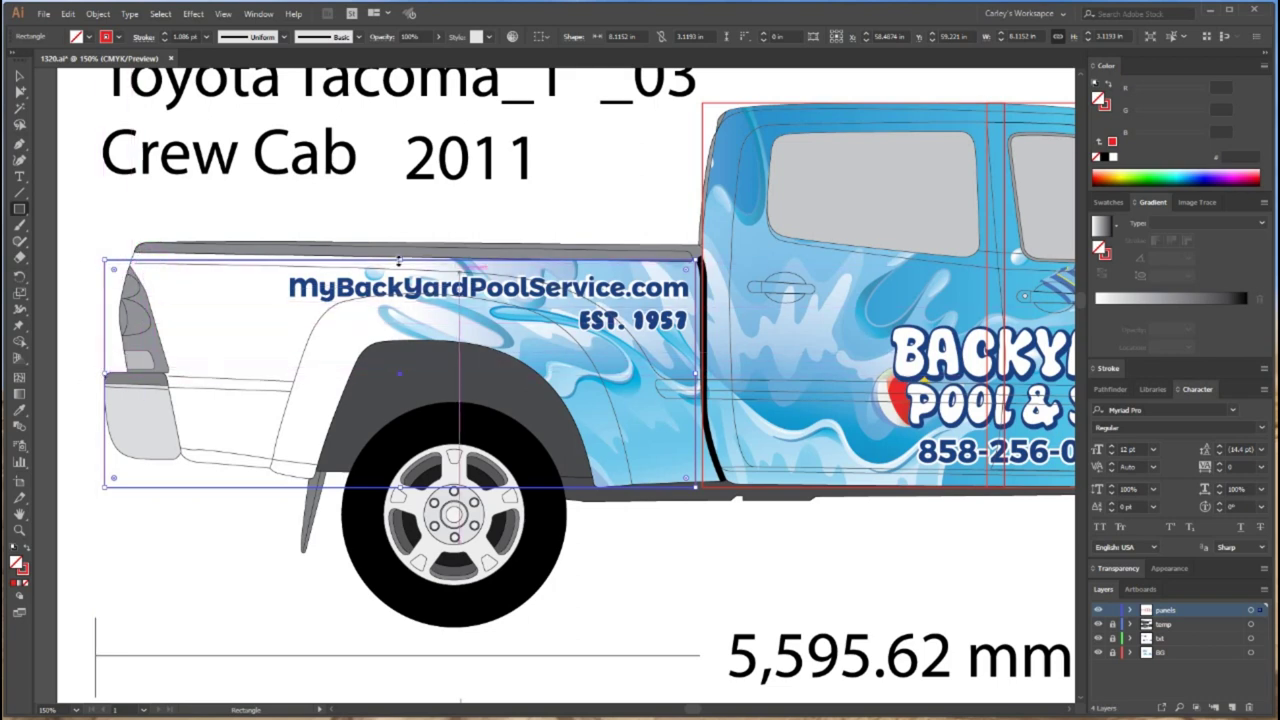
pyautogui.moveTo(400, 260); pyautogui.dragTo(406, 253)
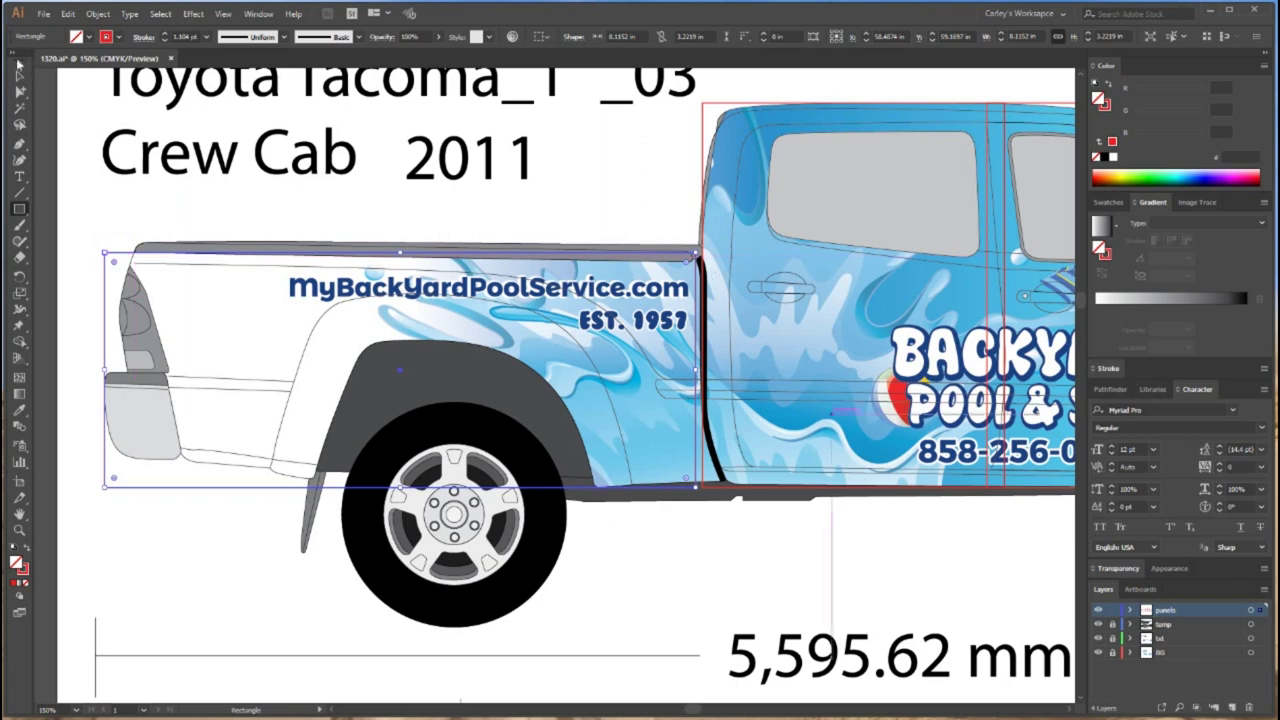
pyautogui.click(19, 76)
pyautogui.click(612, 588)
# Widen the truck bed rectangle to about 8.44 in so that it overlaps the rear door rectangle
pyautogui.moveTo(711, 234); pyautogui.dragTo(571, 206)
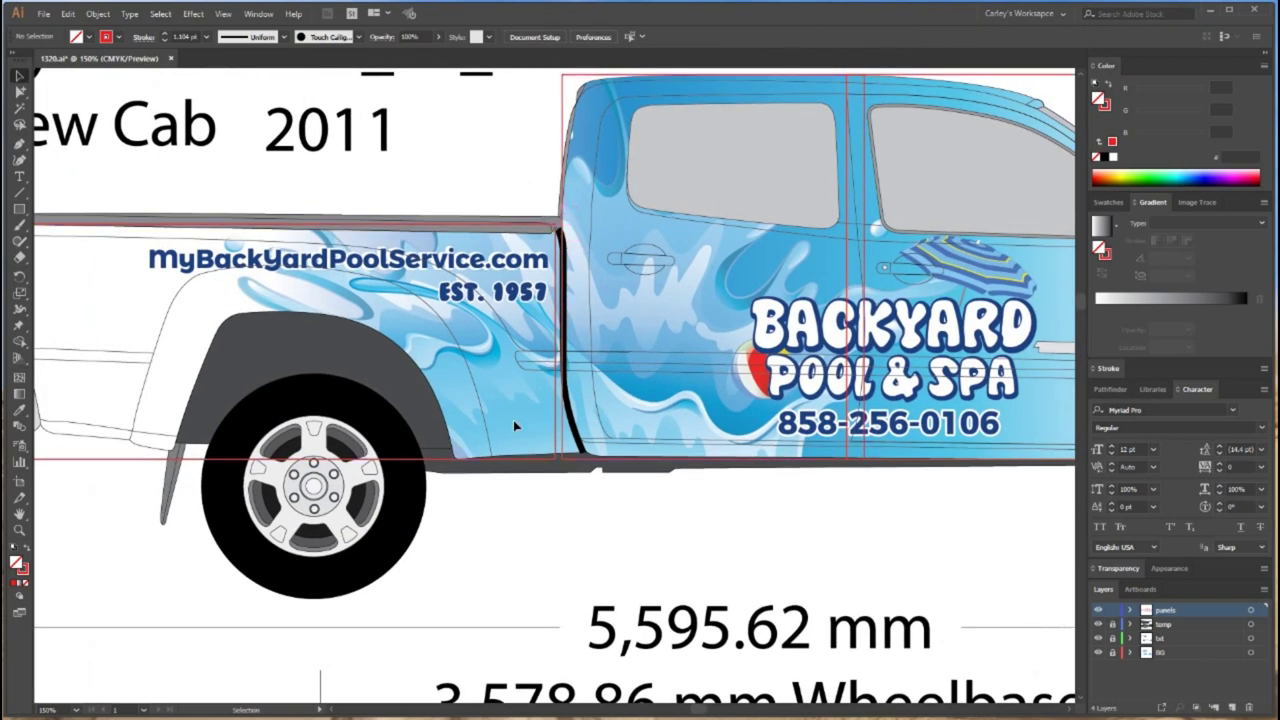
pyautogui.click(555, 342)
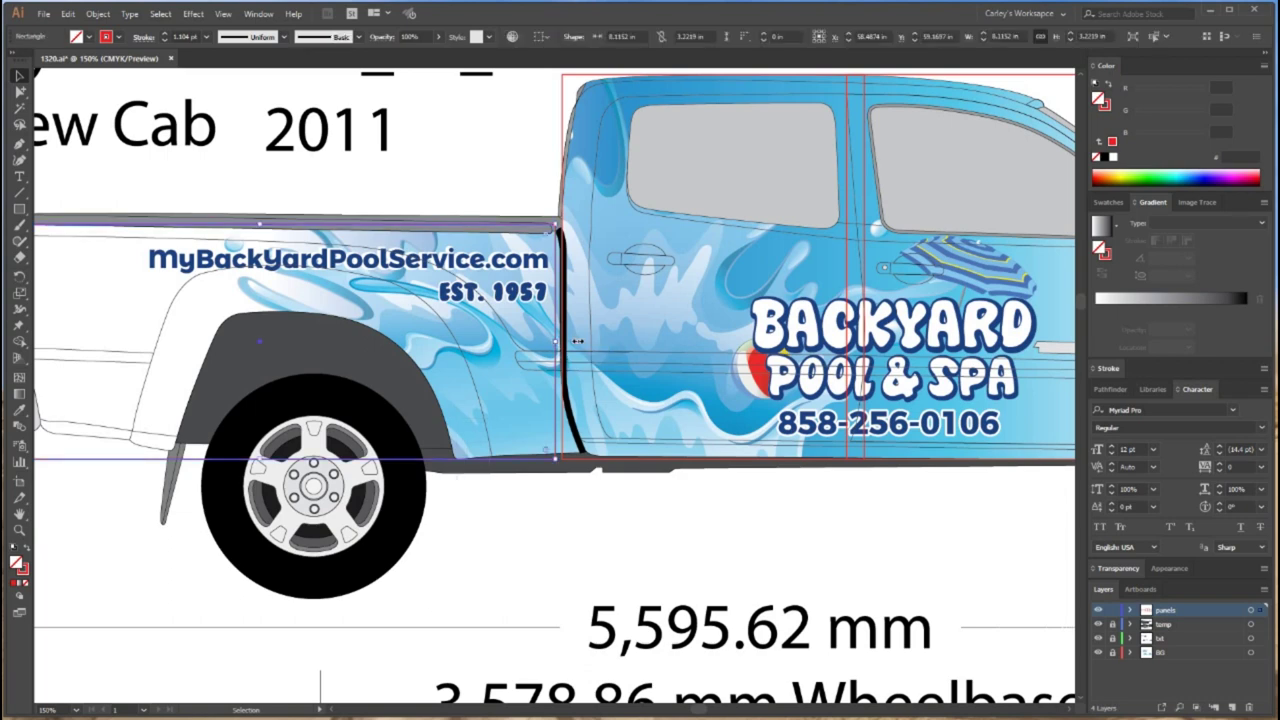
pyautogui.moveTo(577, 341); pyautogui.dragTo(601, 343)
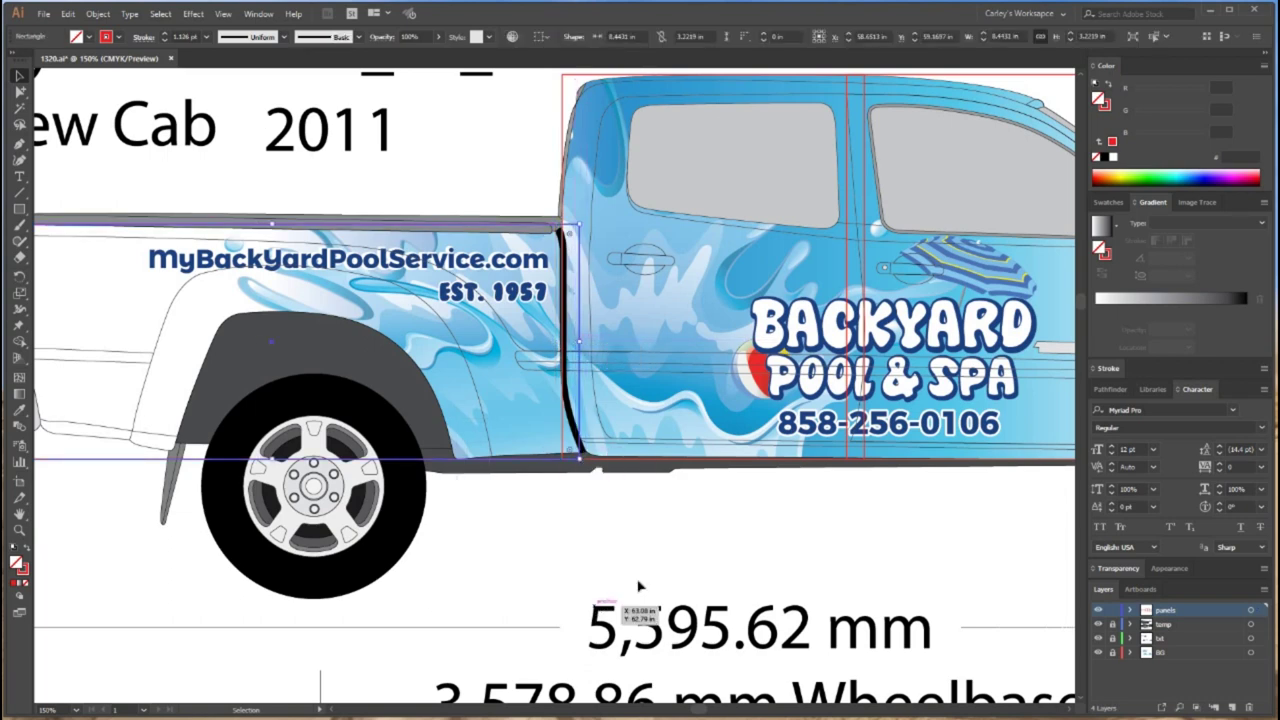
pyautogui.click(646, 528)
pyautogui.hotkey('ctrl', '-')
pyautogui.moveTo(601, 522); pyautogui.dragTo(473, 518)
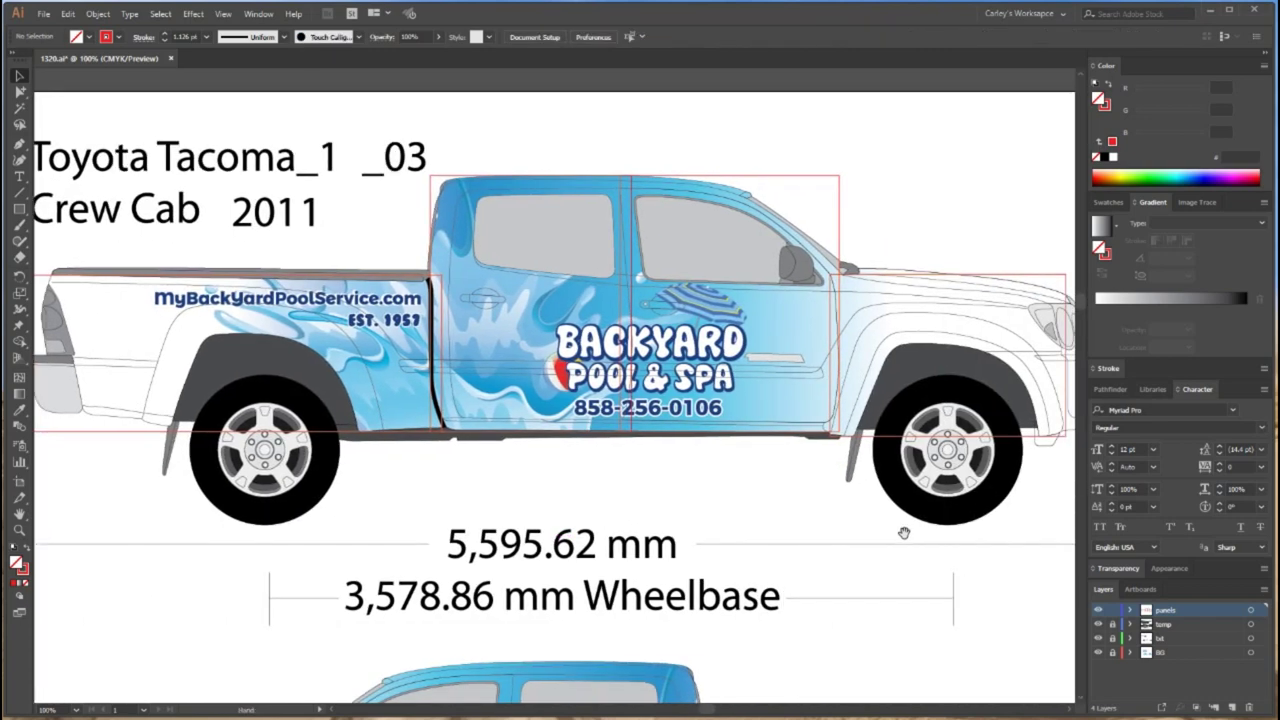
pyautogui.moveTo(720, 525); pyautogui.dragTo(802, 529)
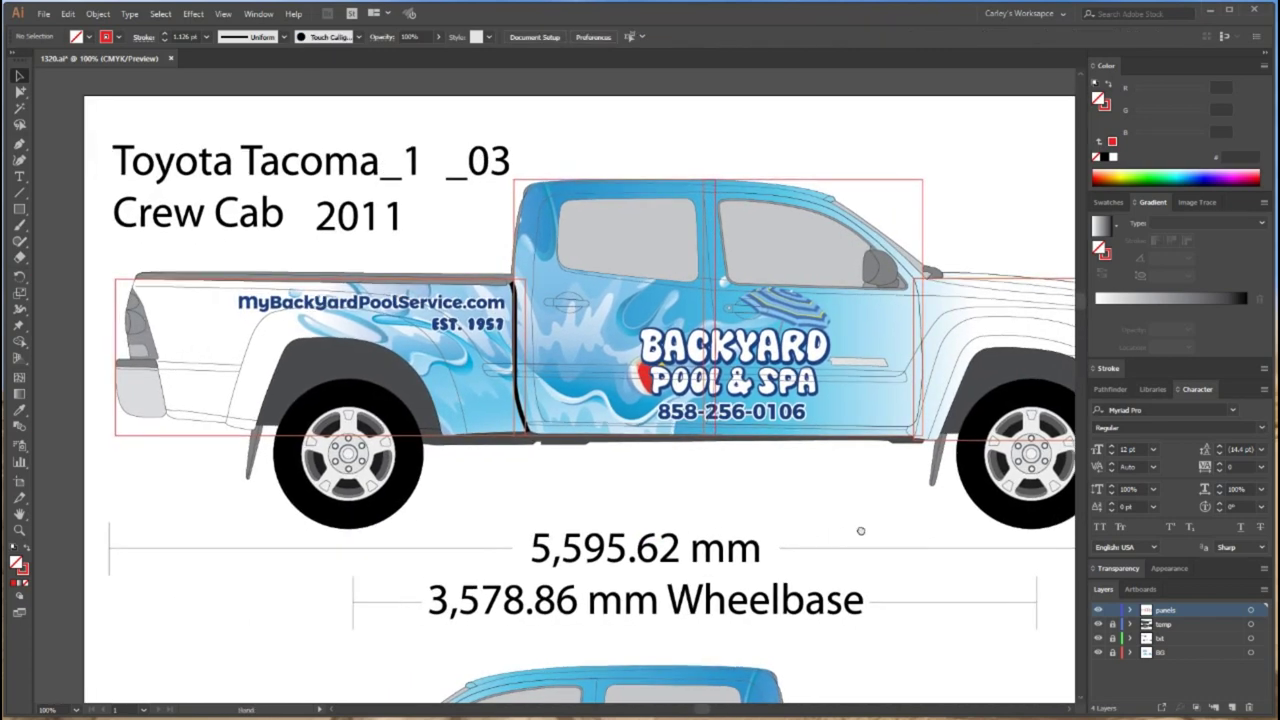
# Select the front fender rectangle and adjust its front edge at the headlight, making it about 4.76 in wide
pyautogui.hscroll(6, 497, 523)
pyautogui.hscroll(1, 634, 523)
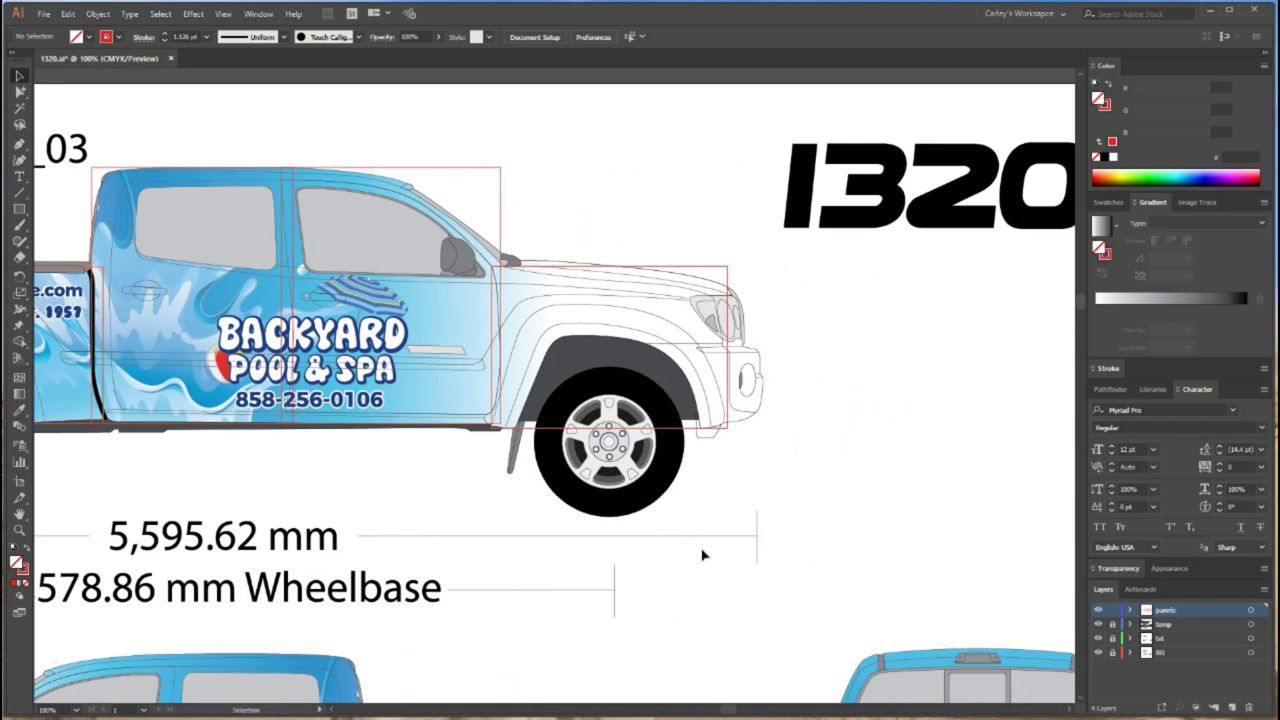
pyautogui.hotkey('ctrl', '+')
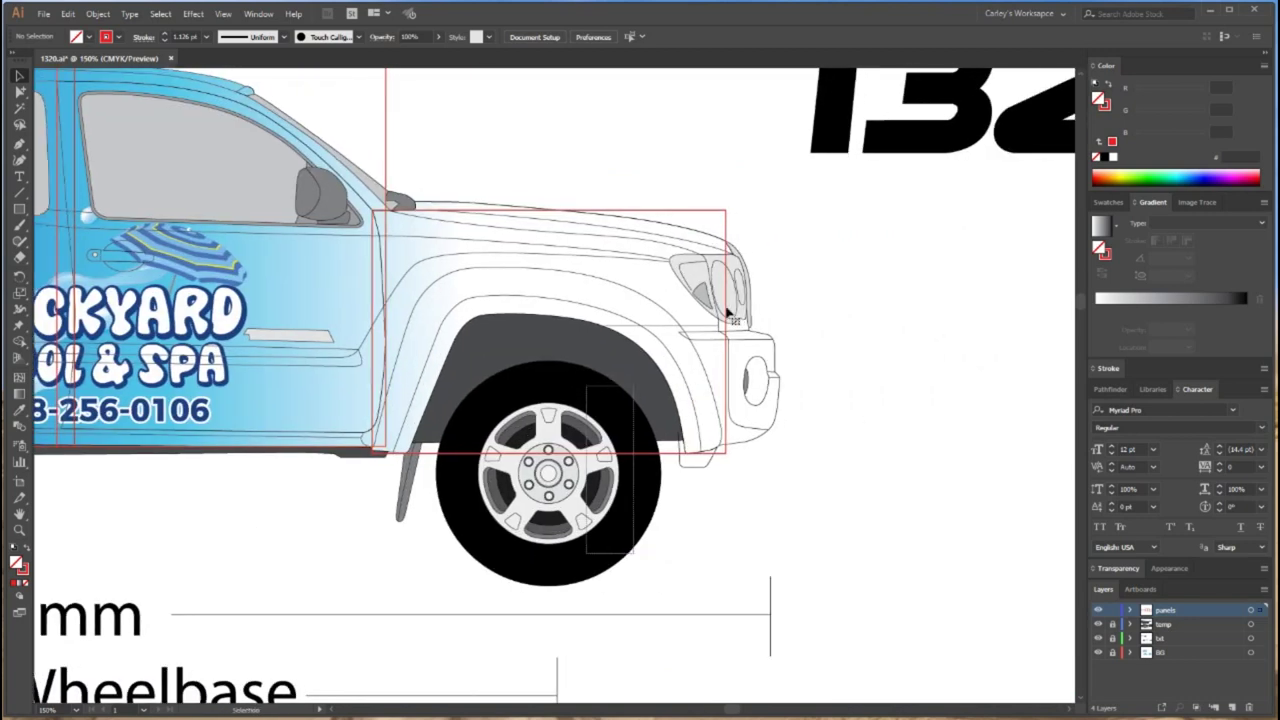
pyautogui.click(727, 315)
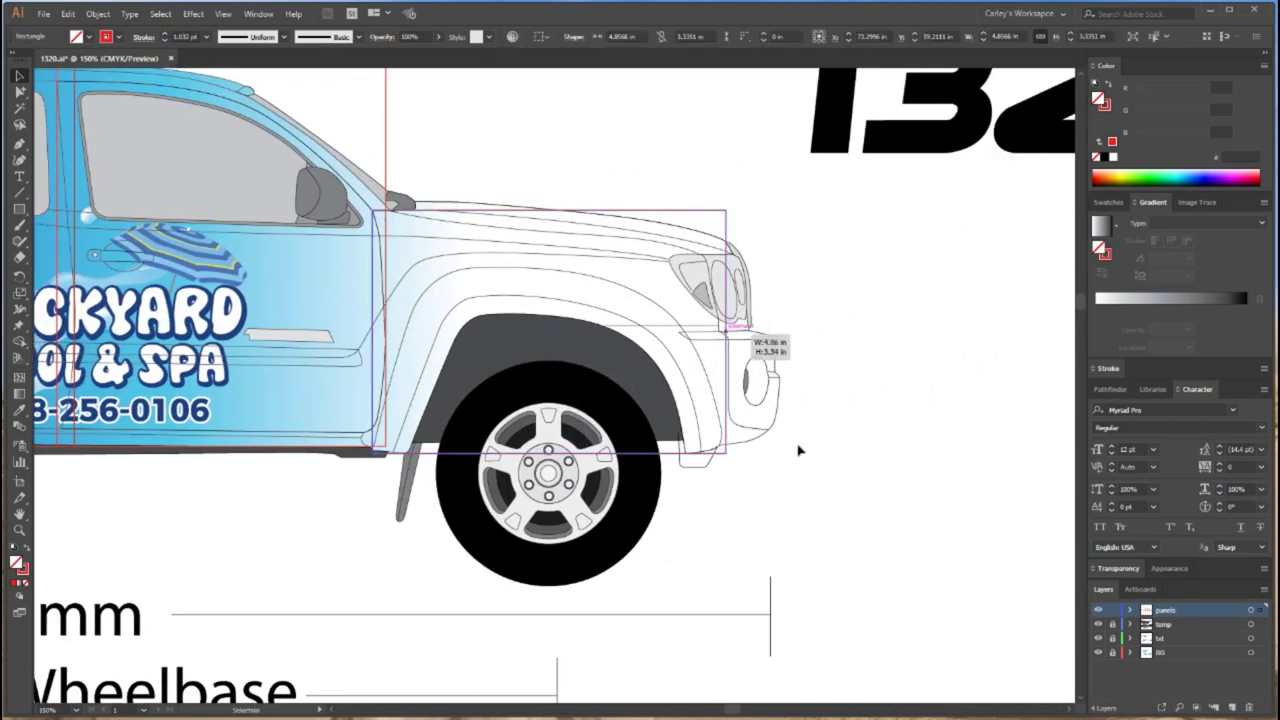
pyautogui.moveTo(726, 330); pyautogui.dragTo(731, 331)
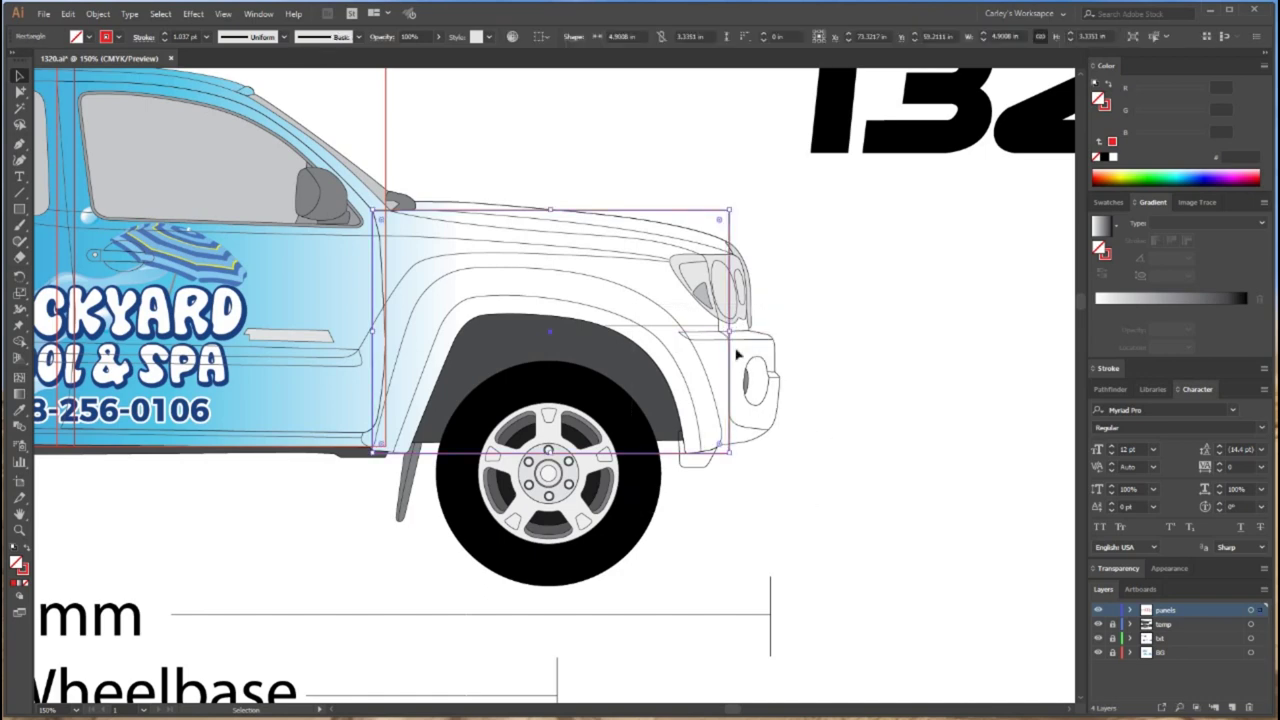
pyautogui.moveTo(718, 331); pyautogui.dragTo(688, 332)
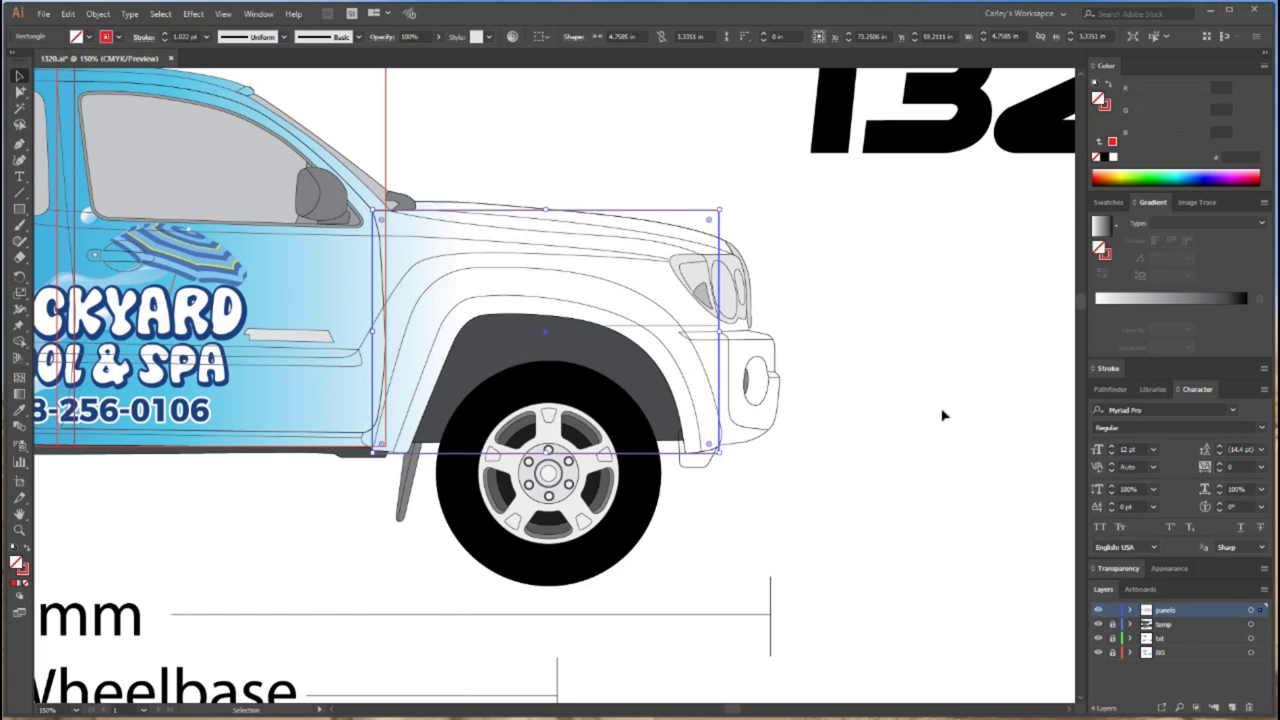
# Set the front fender rectangle's width to 4.8 in
pyautogui.moveTo(489, 140); pyautogui.dragTo(566, 535)
pyautogui.click(538, 474)
pyautogui.moveTo(479, 322); pyautogui.dragTo(592, 590)
pyautogui.click(980, 36)
pyautogui.write('4.8')
pyautogui.press('Return')
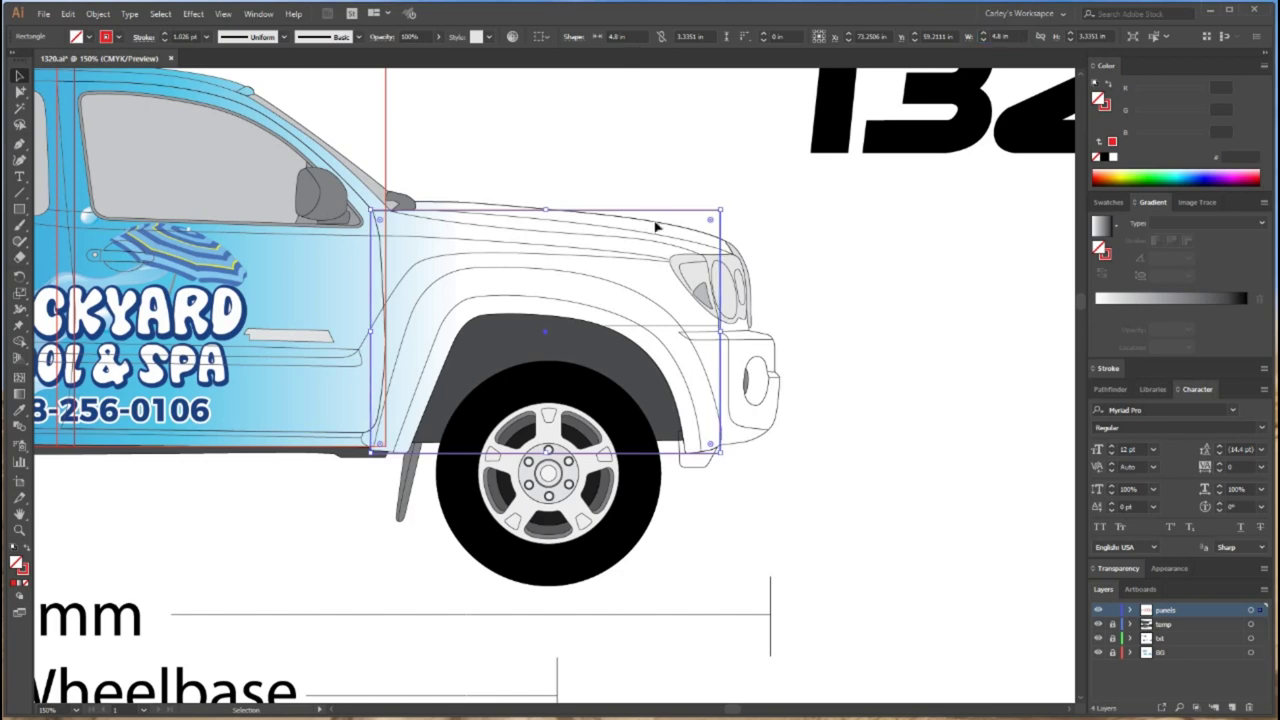
# Set the front fender rectangle to 5.4 in wide and 4 in high to add bleed around the fender
pyautogui.moveTo(695, 263); pyautogui.dragTo(902, 327)
pyautogui.moveTo(1020, 36); pyautogui.dragTo(939, 35)
pyautogui.write('4.4')
pyautogui.press('Return')
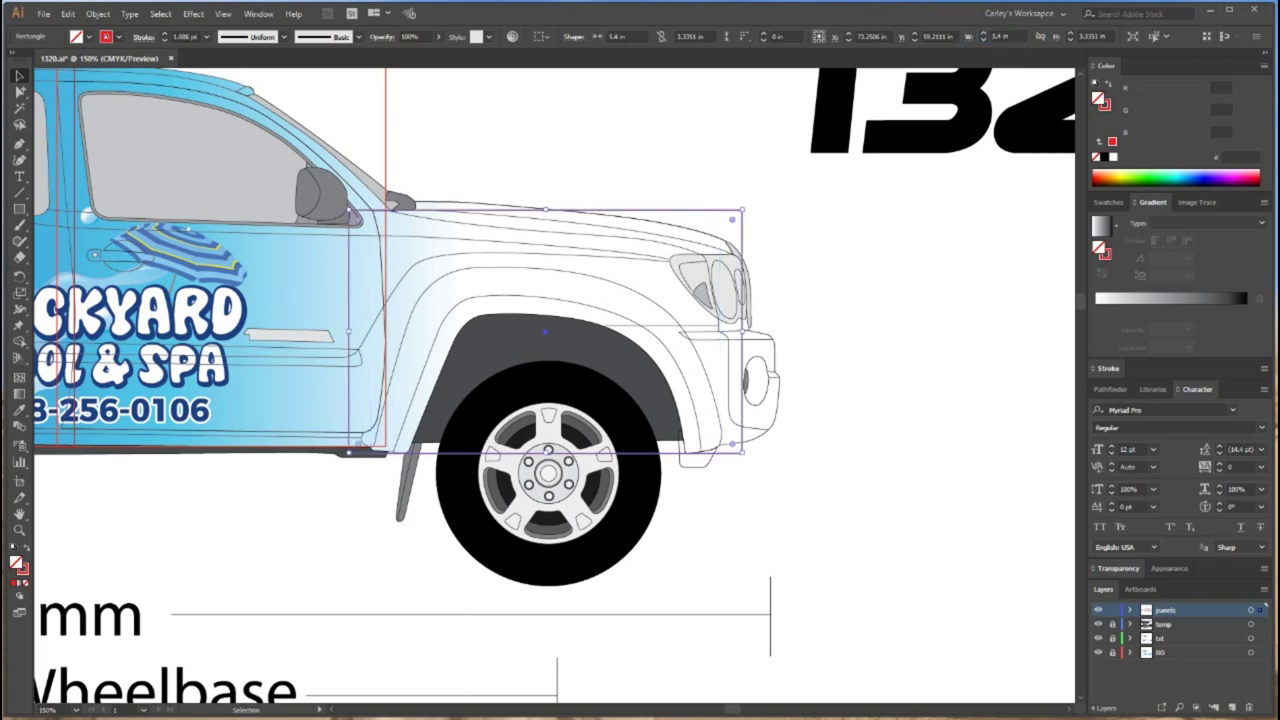
pyautogui.click(1056, 41)
pyautogui.write('3.4')
pyautogui.press('Return')
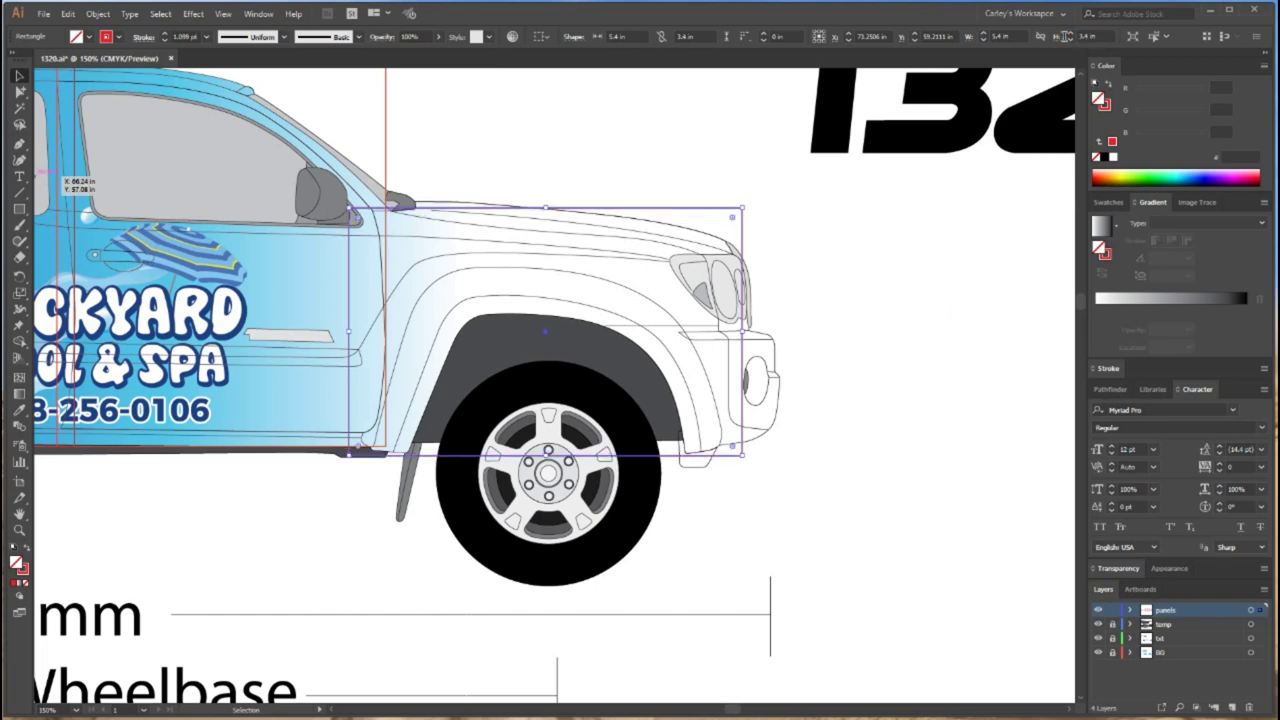
pyautogui.click(689, 571)
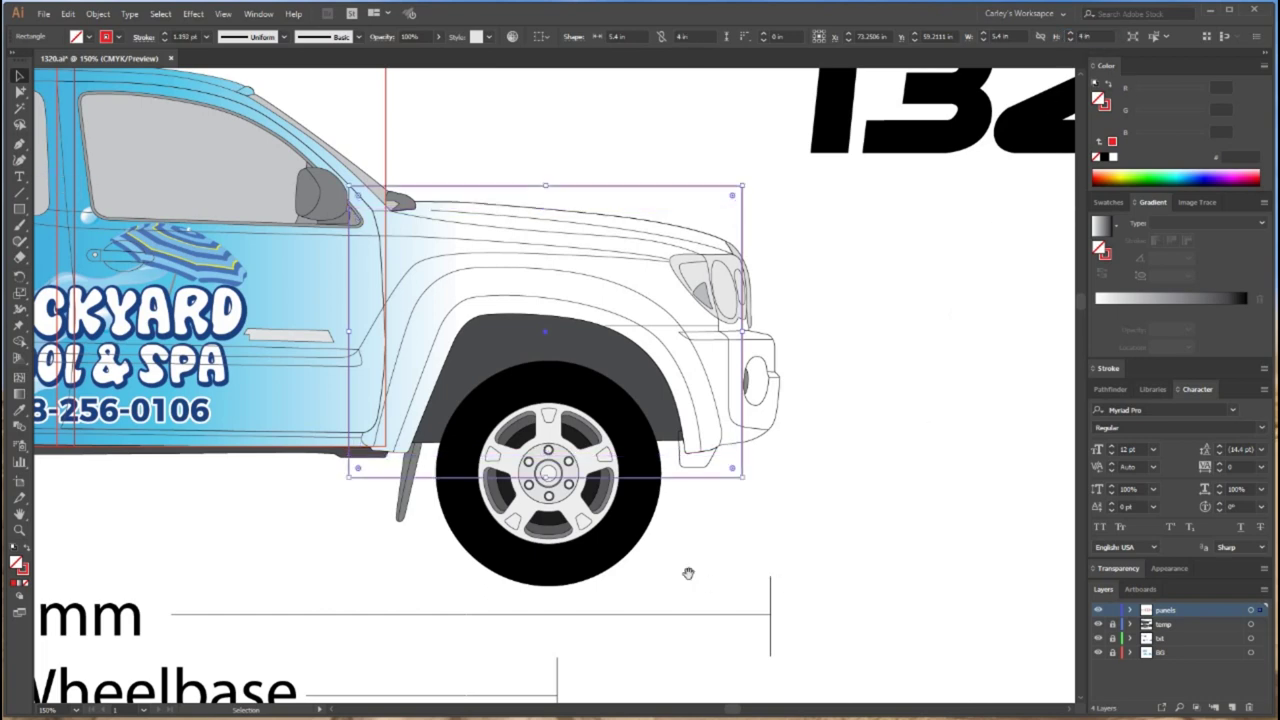
pyautogui.moveTo(658, 549); pyautogui.dragTo(838, 564)
pyautogui.moveTo(485, 537); pyautogui.dragTo(531, 514)
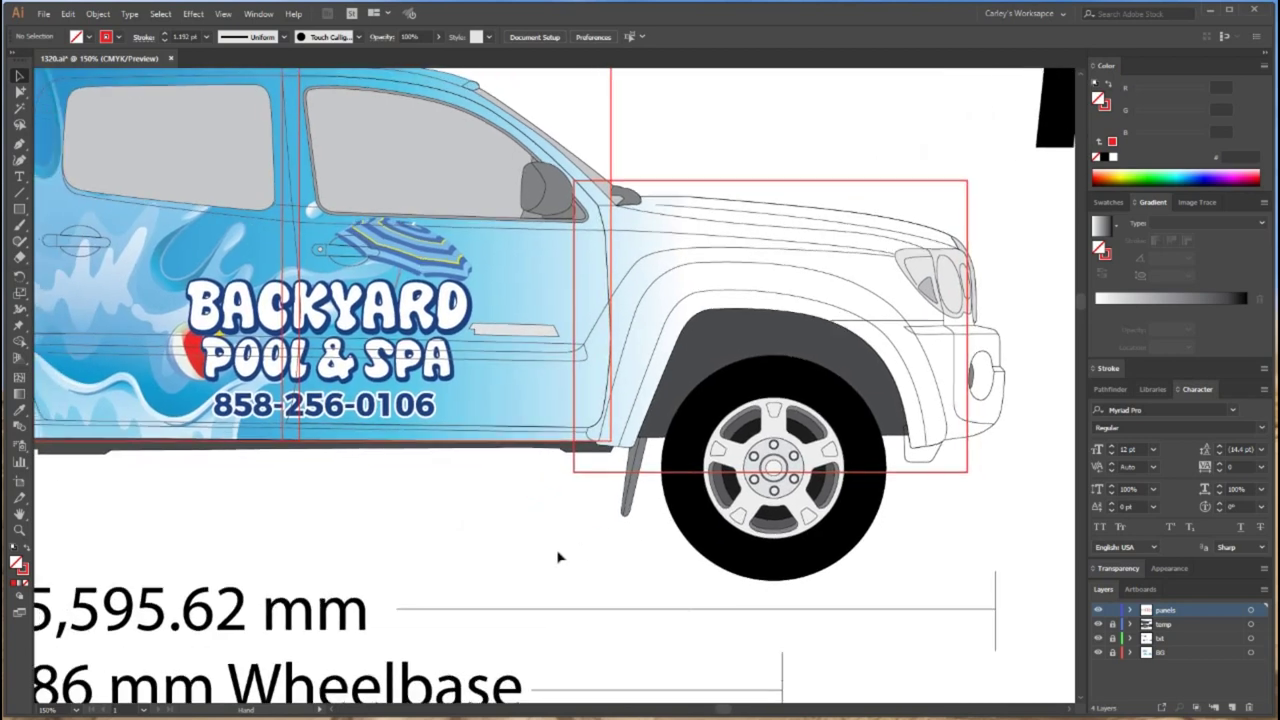
pyautogui.moveTo(560, 557); pyautogui.dragTo(720, 582)
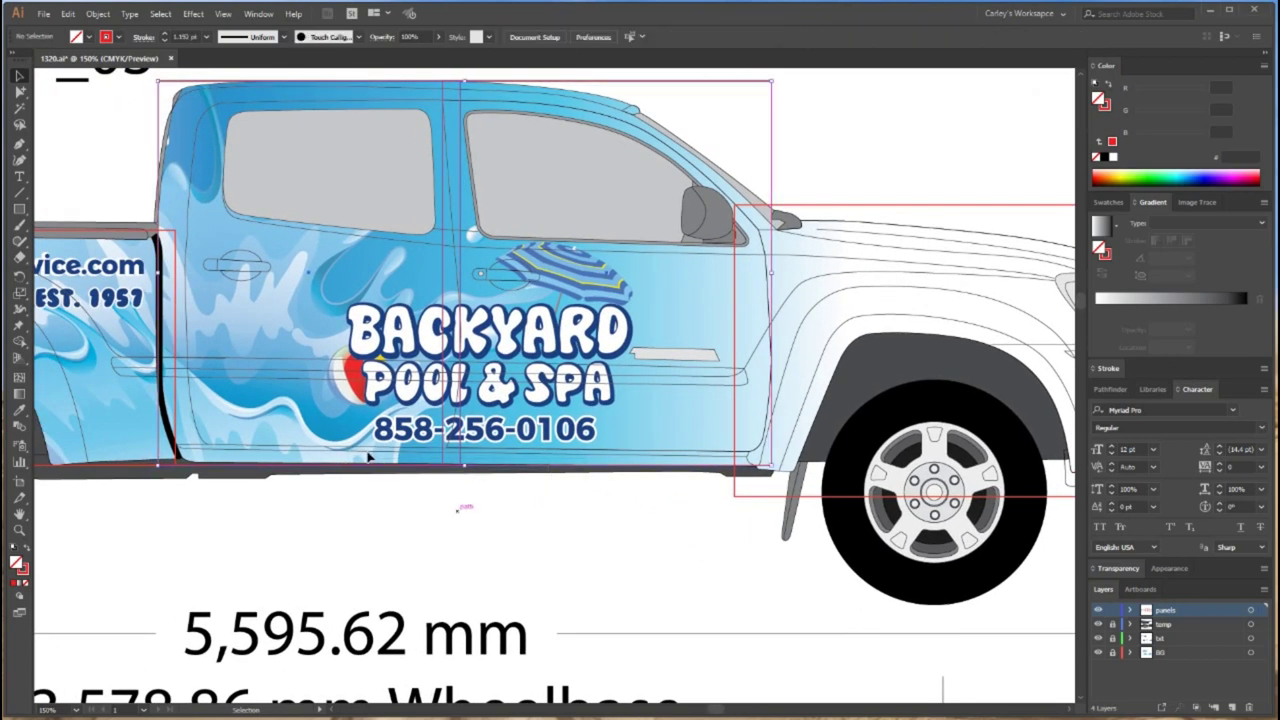
pyautogui.moveTo(513, 513); pyautogui.dragTo(371, 455)
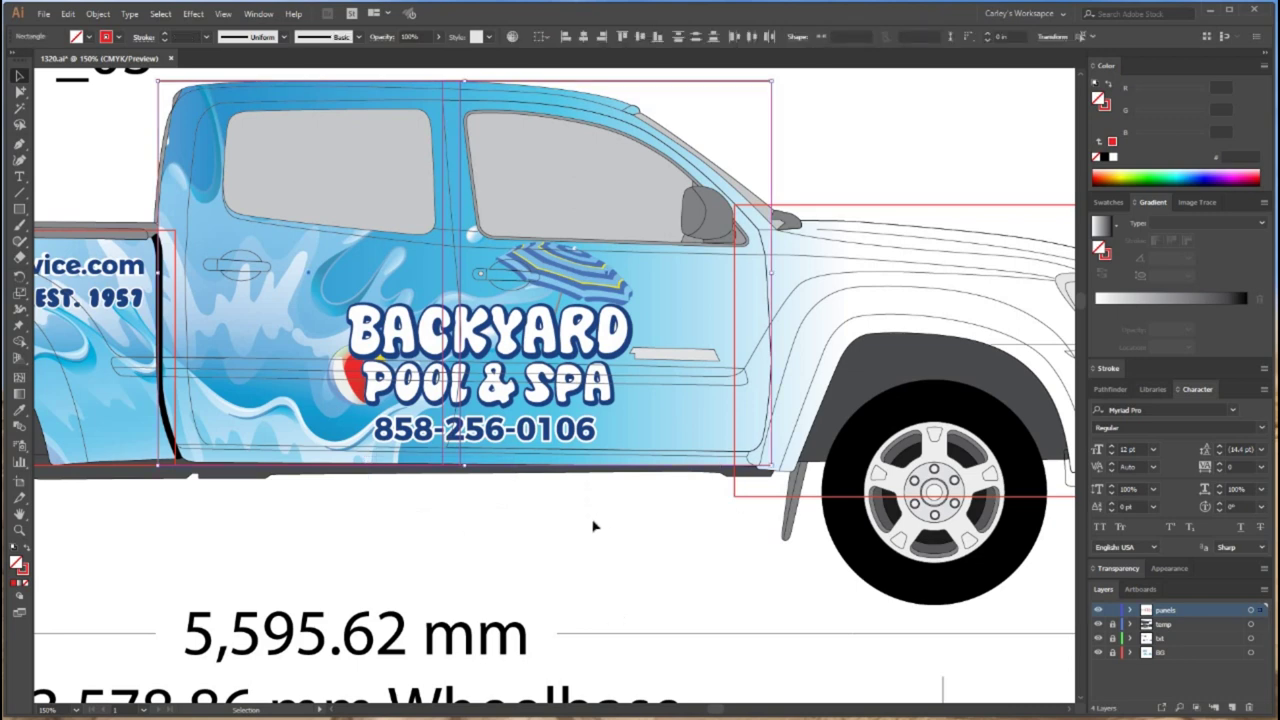
pyautogui.click(548, 137)
pyautogui.scroll(3, 563, 130)
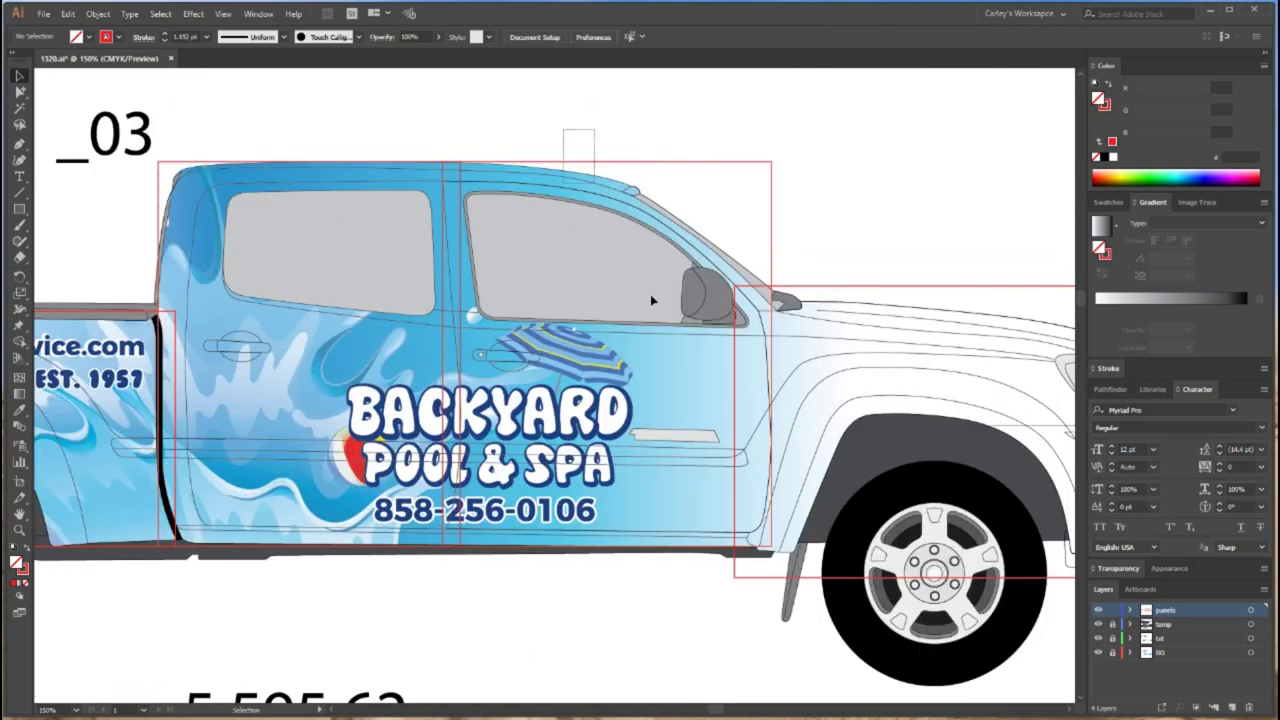
pyautogui.click(615, 283)
pyautogui.moveTo(343, 134); pyautogui.dragTo(576, 172)
pyautogui.moveTo(391, 121); pyautogui.dragTo(566, 264)
pyautogui.click(369, 122)
pyautogui.moveTo(369, 123); pyautogui.dragTo(570, 172)
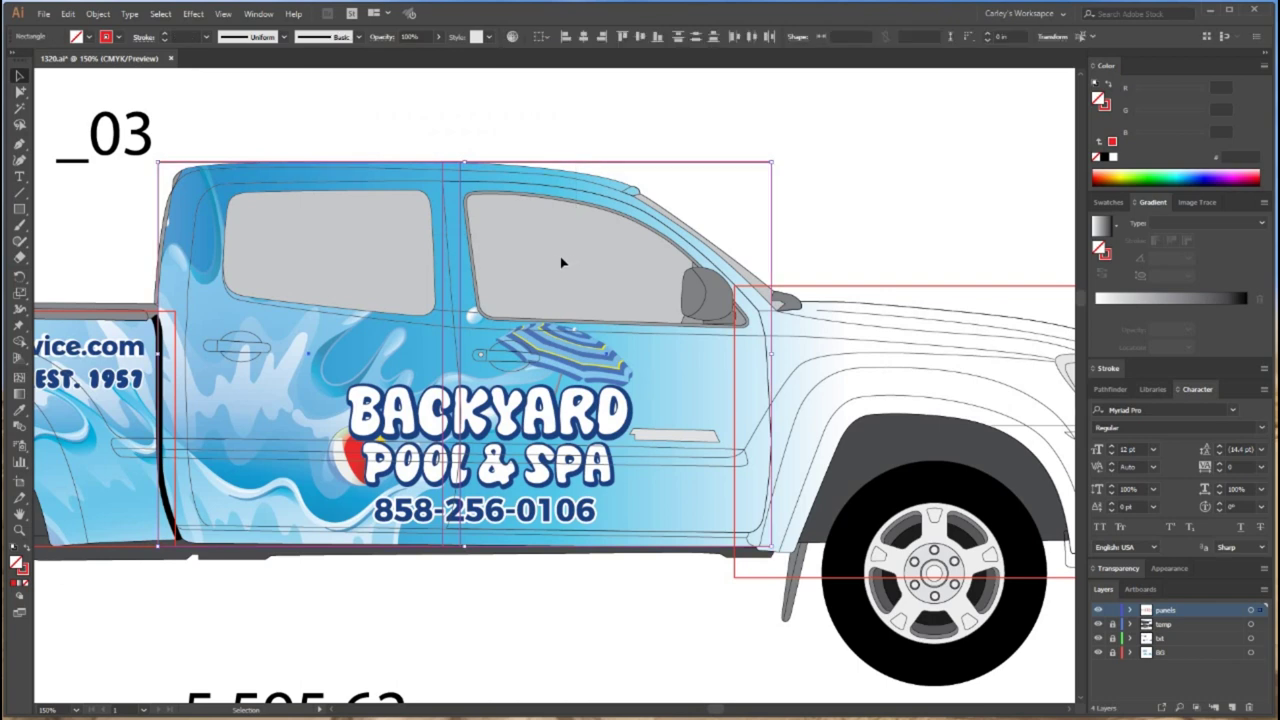
pyautogui.scroll(2, 474, 169)
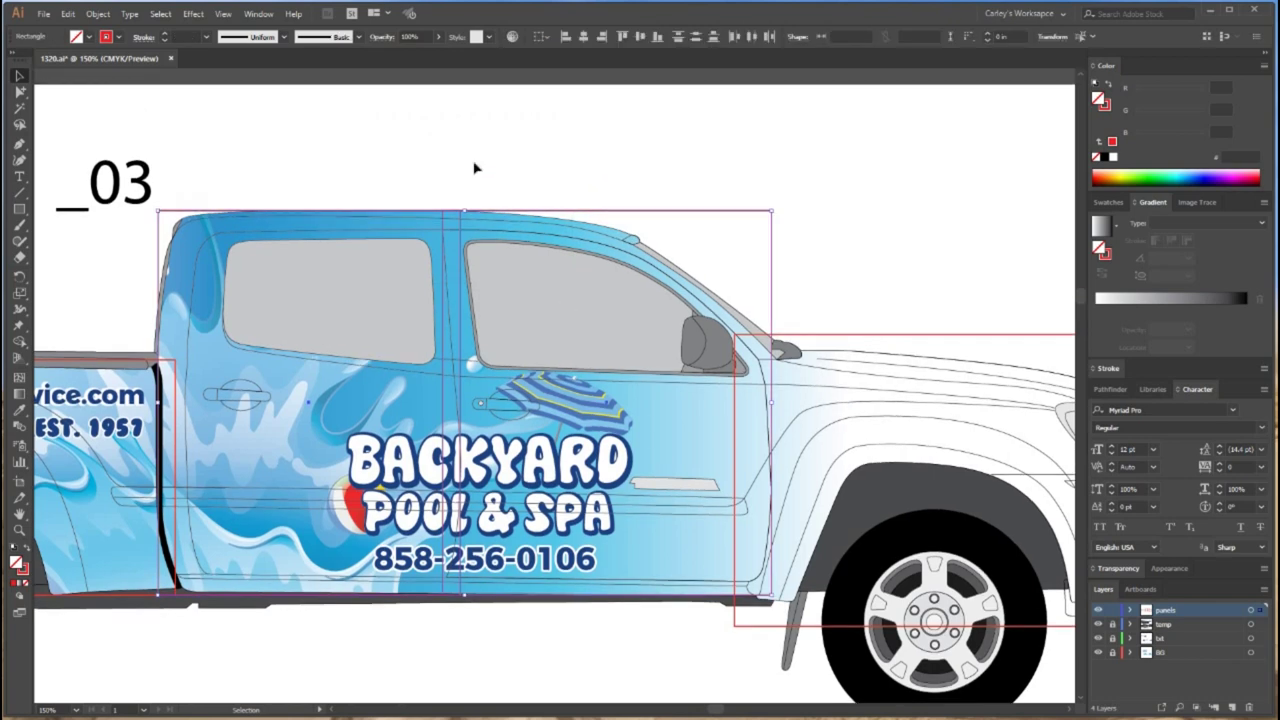
pyautogui.moveTo(364, 138)
pyautogui.mouseDown()
pyautogui.moveTo(551, 294)
pyautogui.moveTo(371, 149)
pyautogui.mouseUp()
pyautogui.click(376, 137)
pyautogui.moveTo(553, 143); pyautogui.dragTo(666, 367)
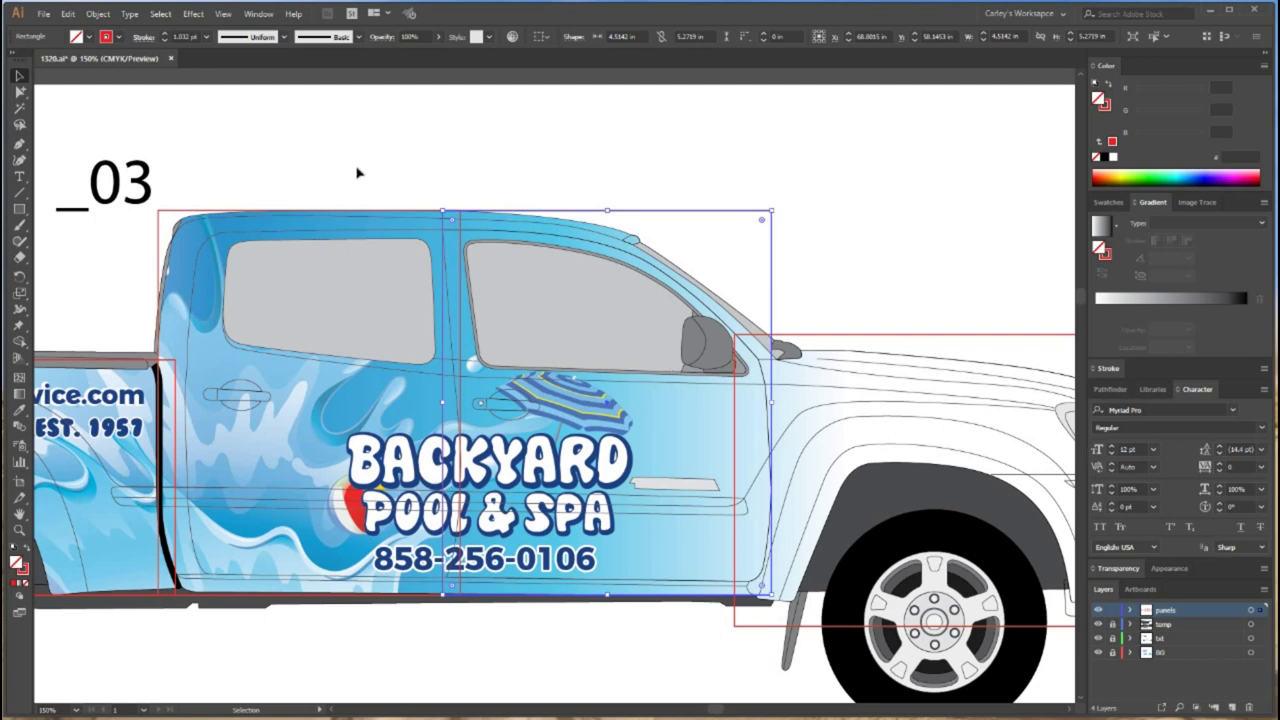
pyautogui.moveTo(346, 140); pyautogui.dragTo(571, 303)
pyautogui.hotkey('ctrl', 'shift', 'a')
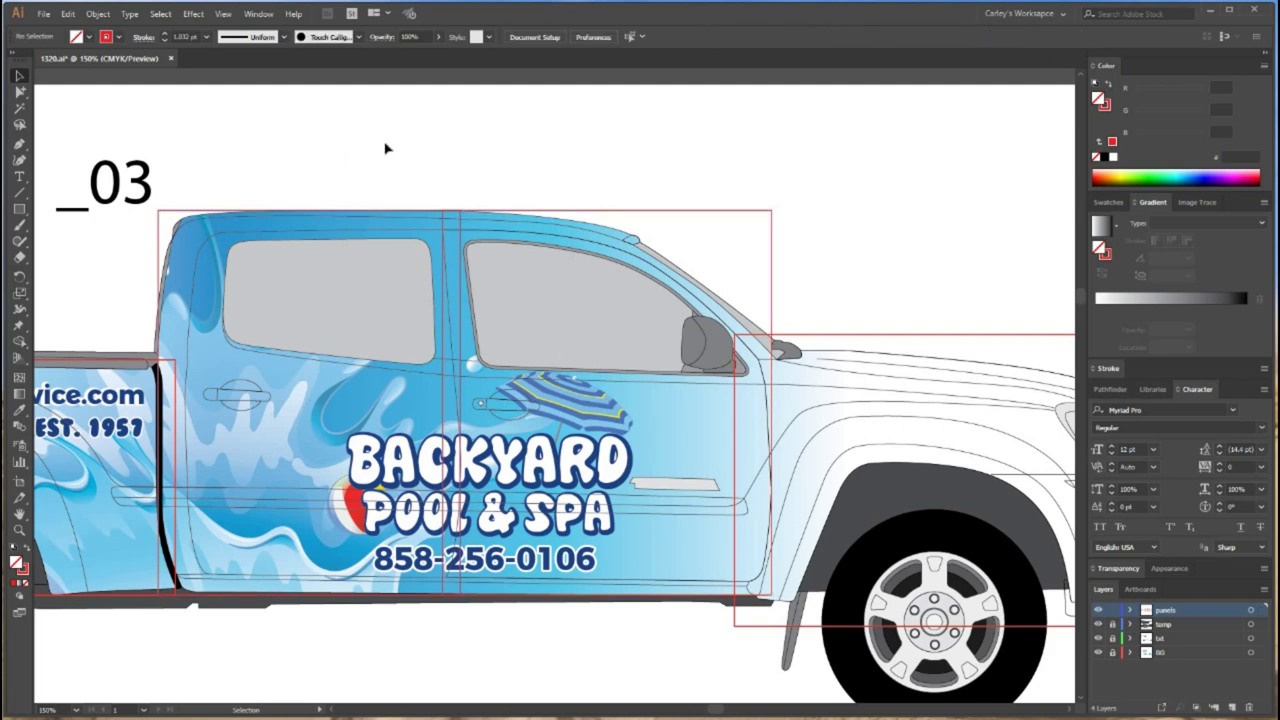
# Select the front and rear door rectangles together and set their height to 6 in
pyautogui.moveTo(386, 149); pyautogui.dragTo(570, 272)
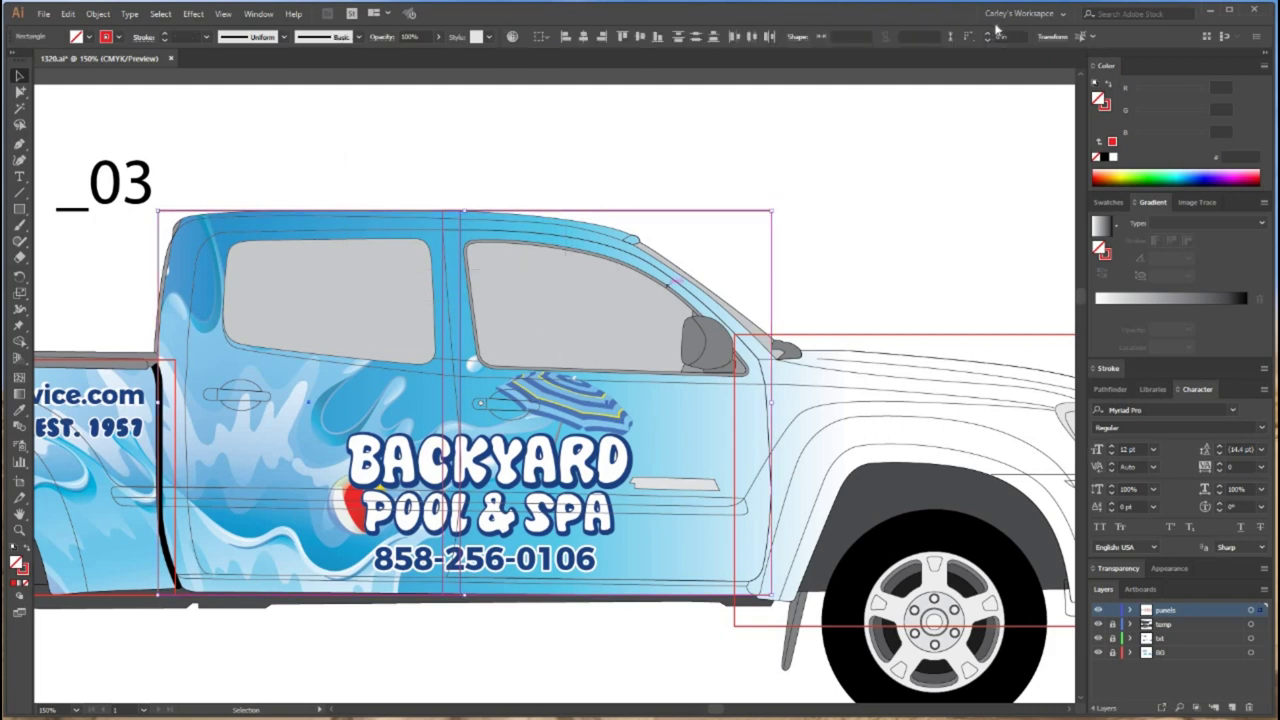
pyautogui.click(1050, 37)
pyautogui.press('Tab')
pyautogui.press('Tab')
pyautogui.press('Tab')
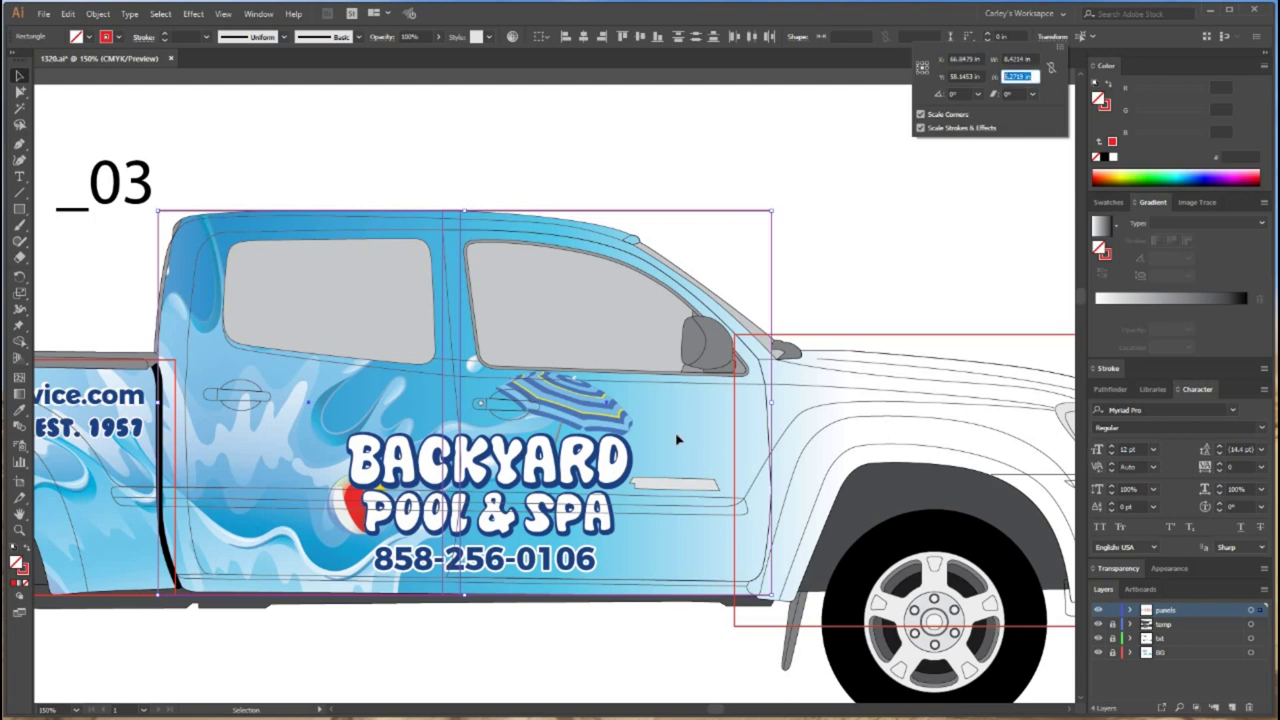
pyautogui.write('6')
pyautogui.press('Return')
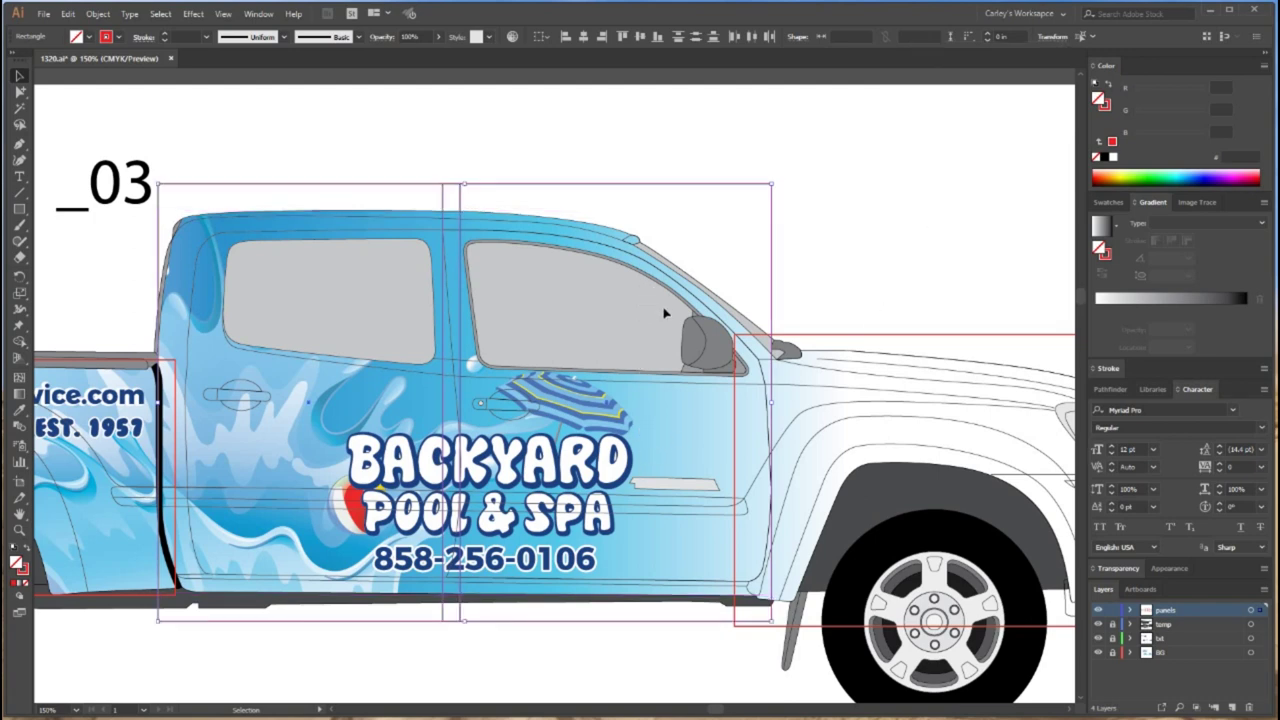
# Set the width of the front door rectangle alone to 5 in
pyautogui.click(1050, 37)
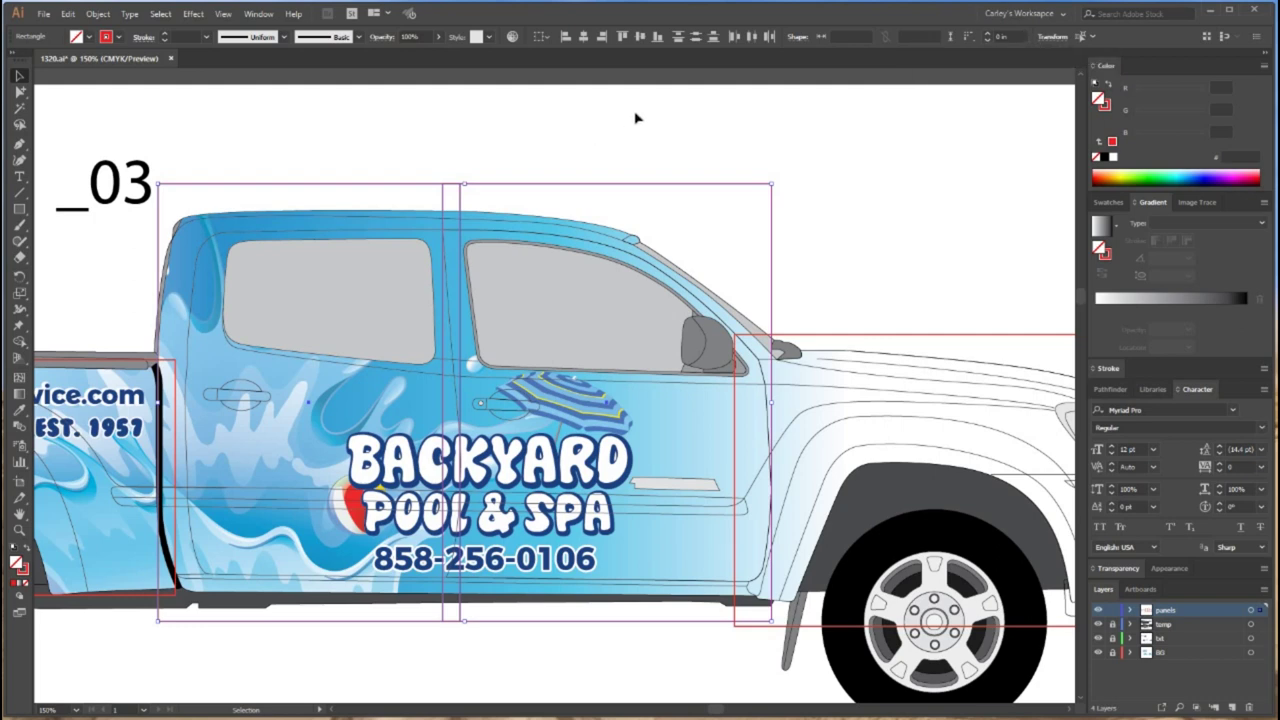
pyautogui.click(721, 410)
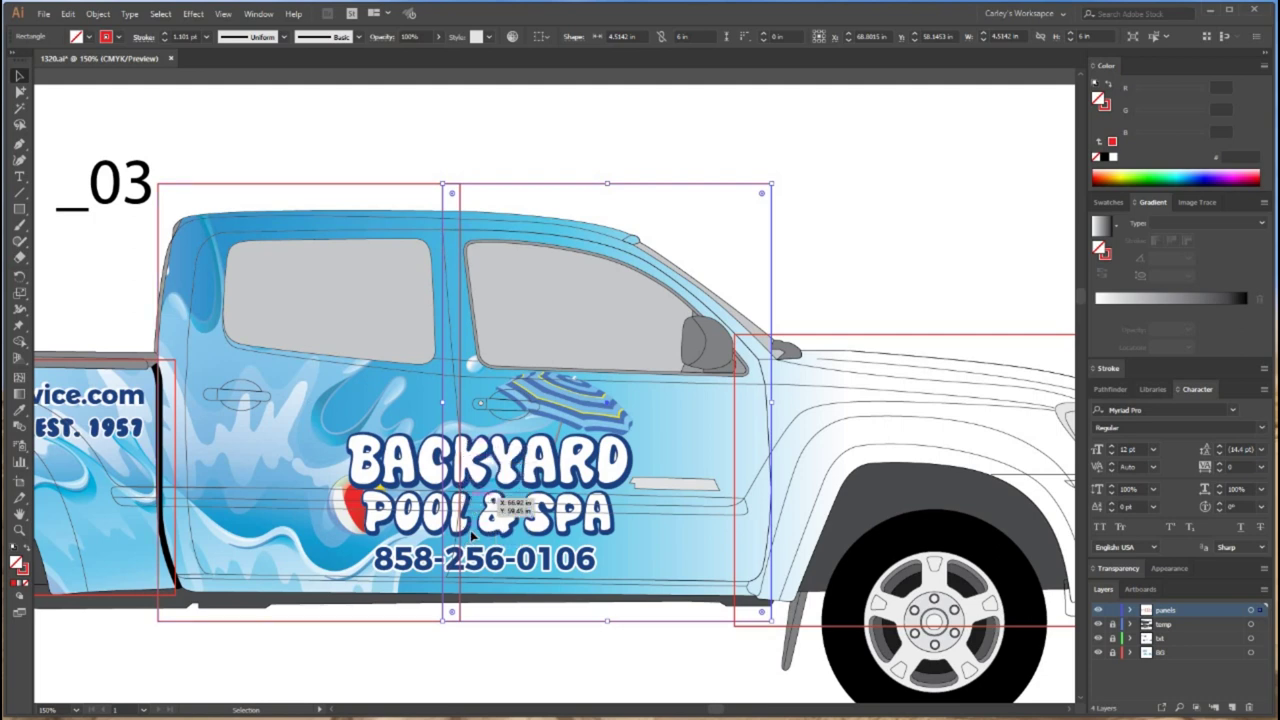
pyautogui.click(1008, 36)
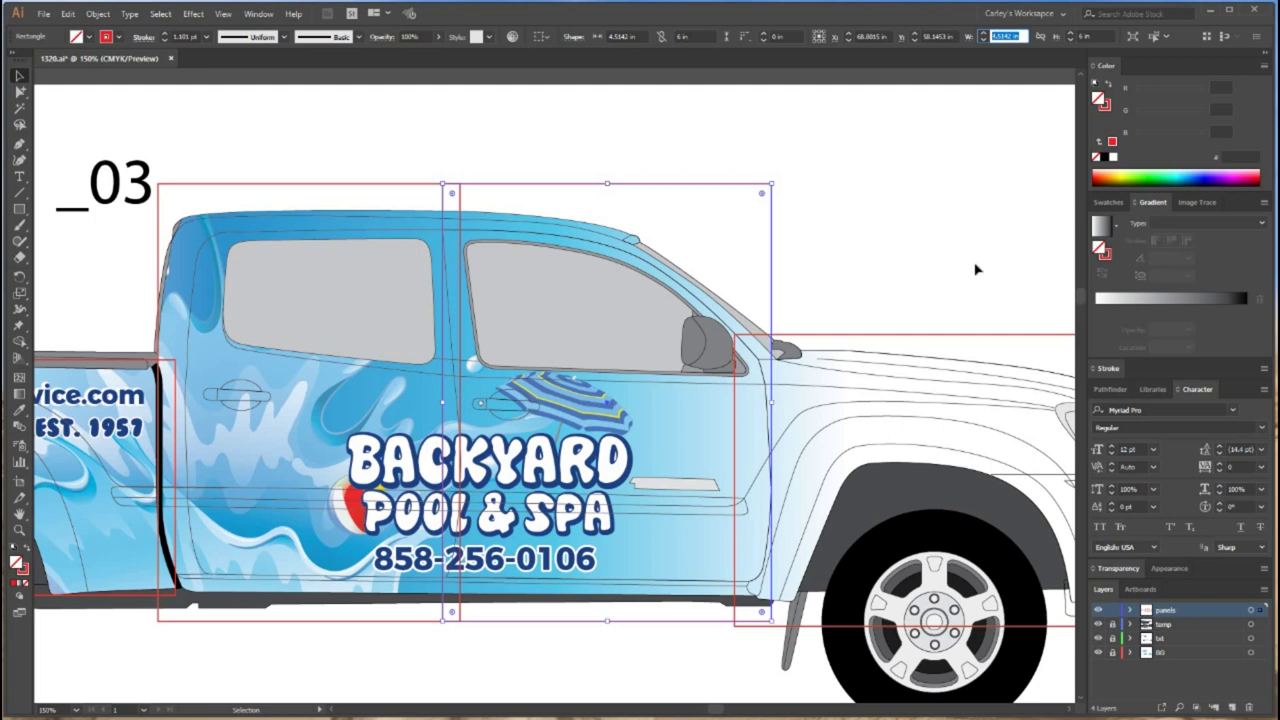
pyautogui.write('5 in')
pyautogui.press('Return')
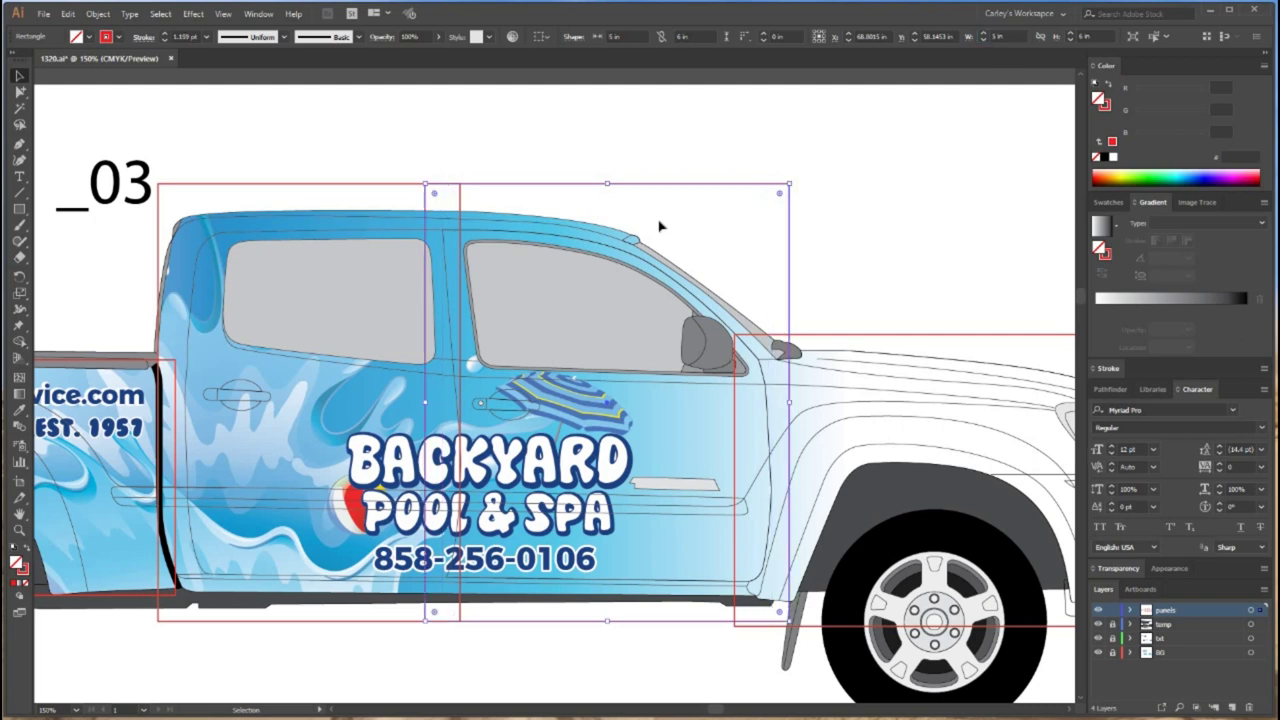
# Select the rear door rectangle and set its width to 4.7 in
pyautogui.click(310, 317)
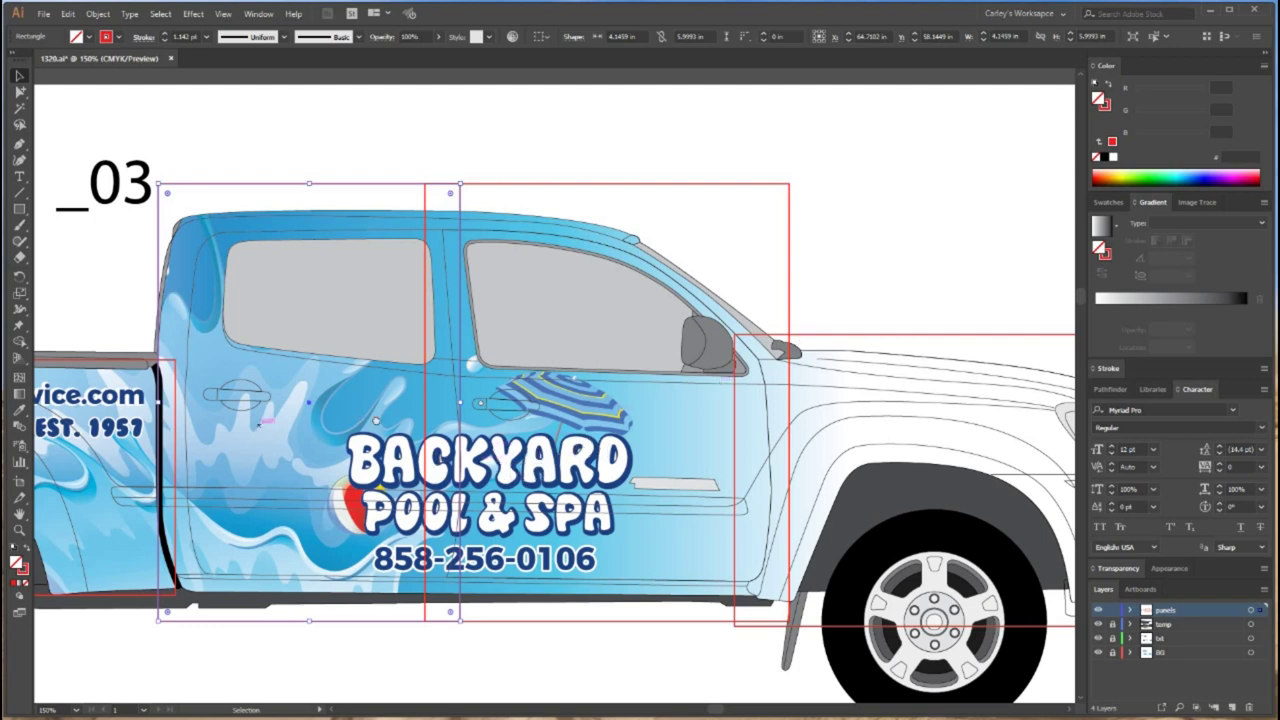
pyautogui.moveTo(130, 271); pyautogui.dragTo(247, 267)
pyautogui.moveTo(289, 391); pyautogui.dragTo(264, 398)
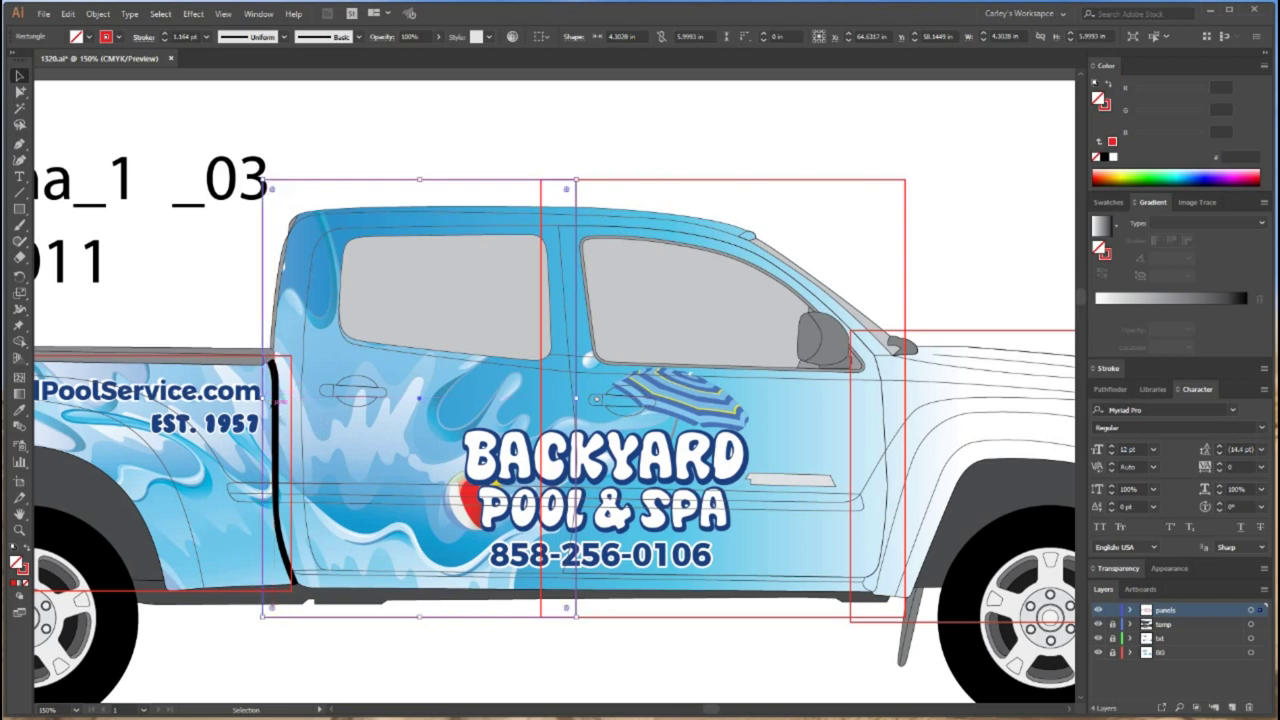
pyautogui.click(1006, 36)
pyautogui.write('4.7')
pyautogui.press('Return')
pyautogui.click(727, 416)
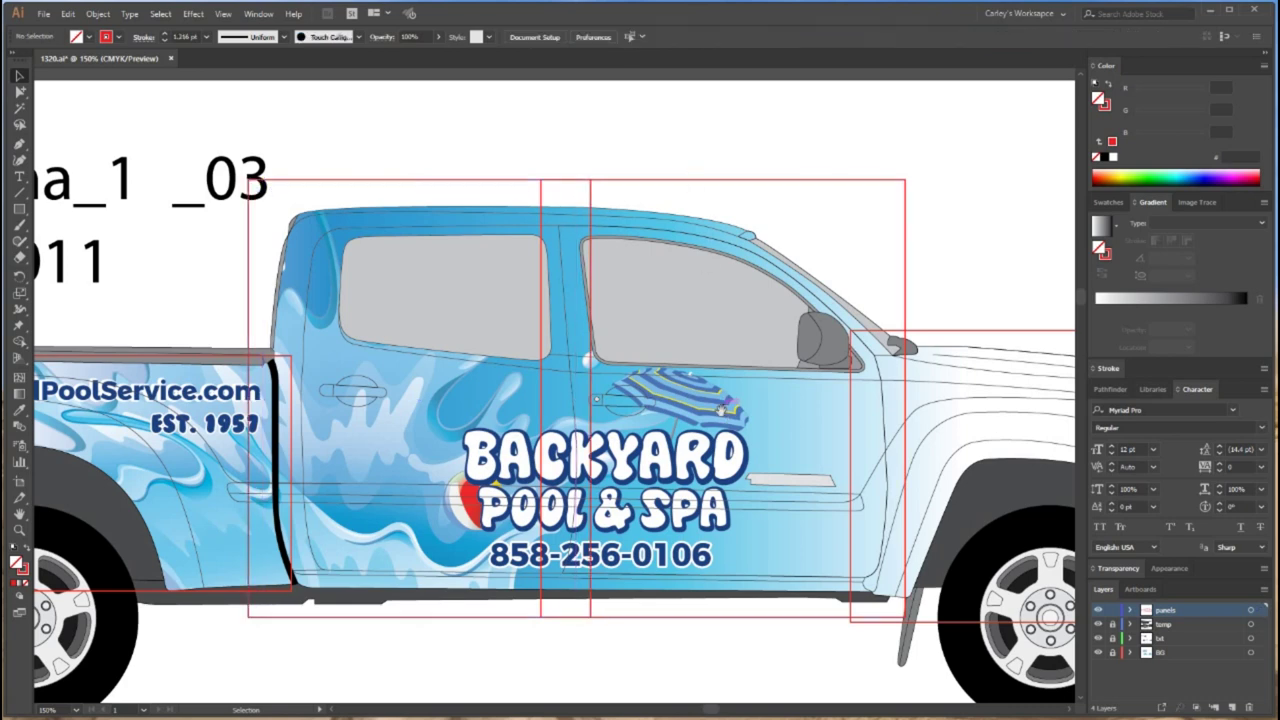
pyautogui.moveTo(399, 655); pyautogui.dragTo(573, 612)
pyautogui.moveTo(785, 598); pyautogui.dragTo(667, 613)
pyautogui.moveTo(448, 610); pyautogui.dragTo(450, 546)
pyautogui.moveTo(438, 430); pyautogui.dragTo(414, 569)
pyautogui.click(397, 563)
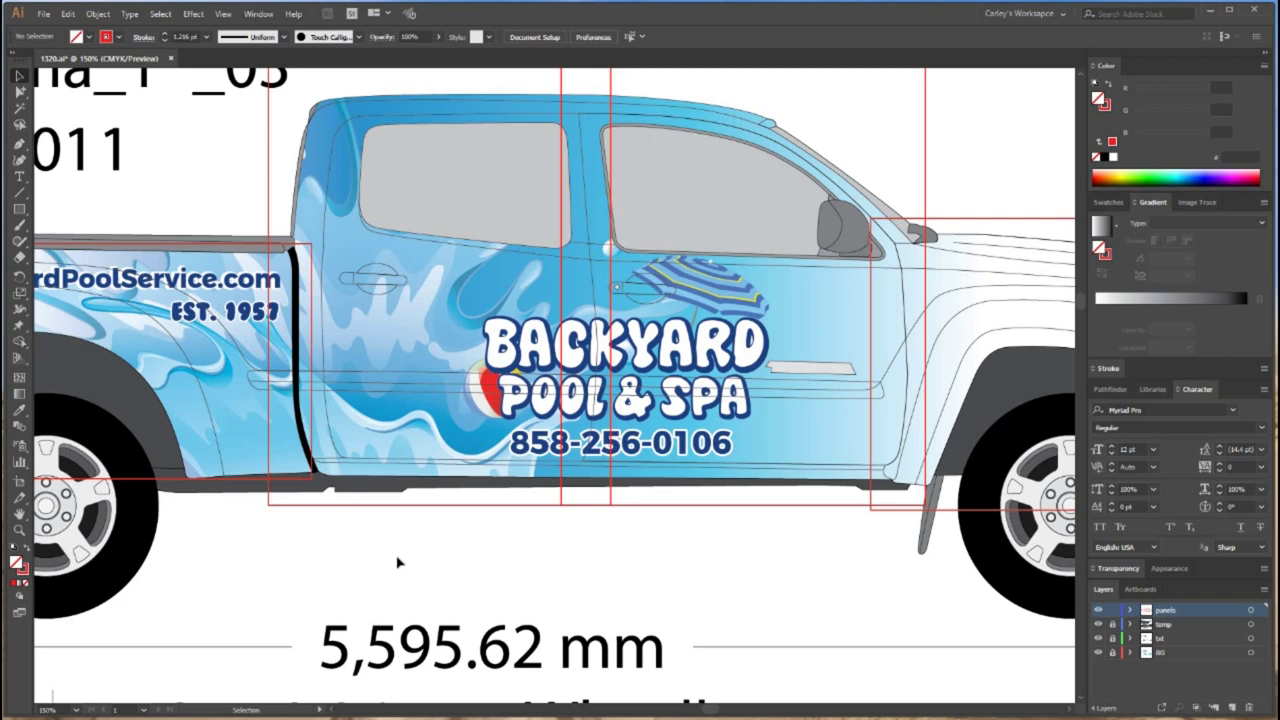
pyautogui.moveTo(420, 452); pyautogui.dragTo(440, 600)
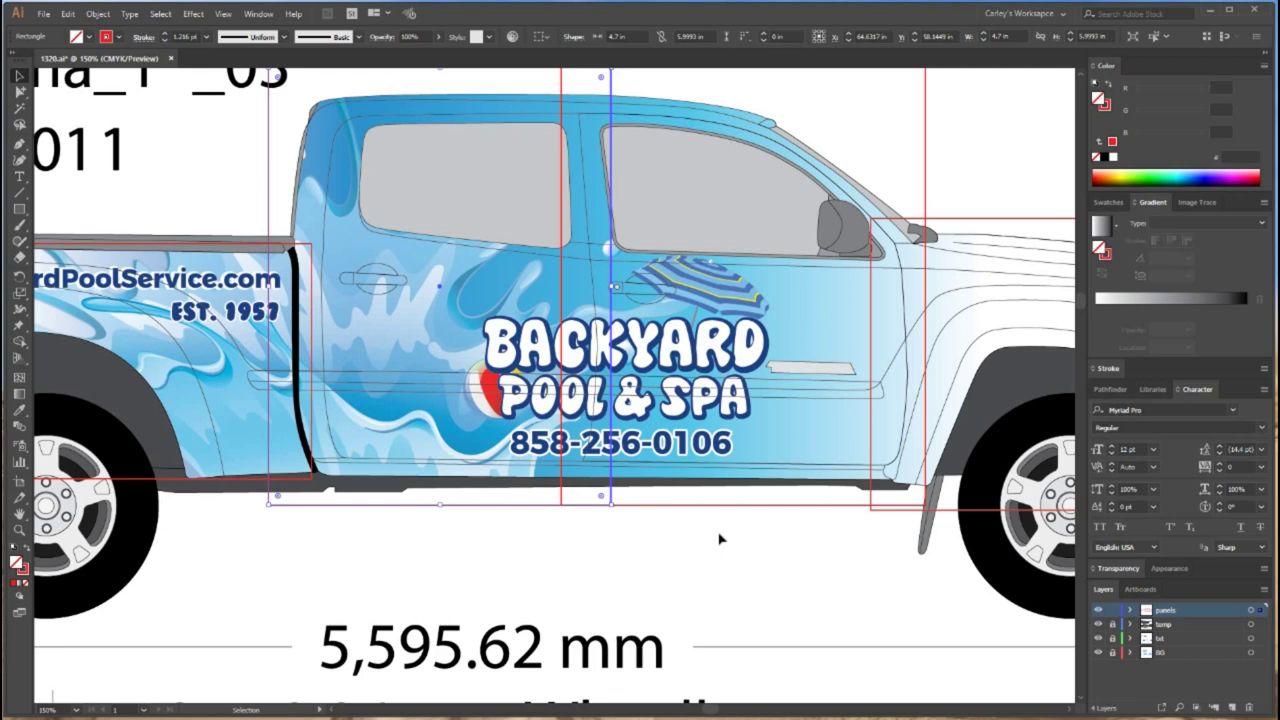
pyautogui.scroll(2, 372, 150)
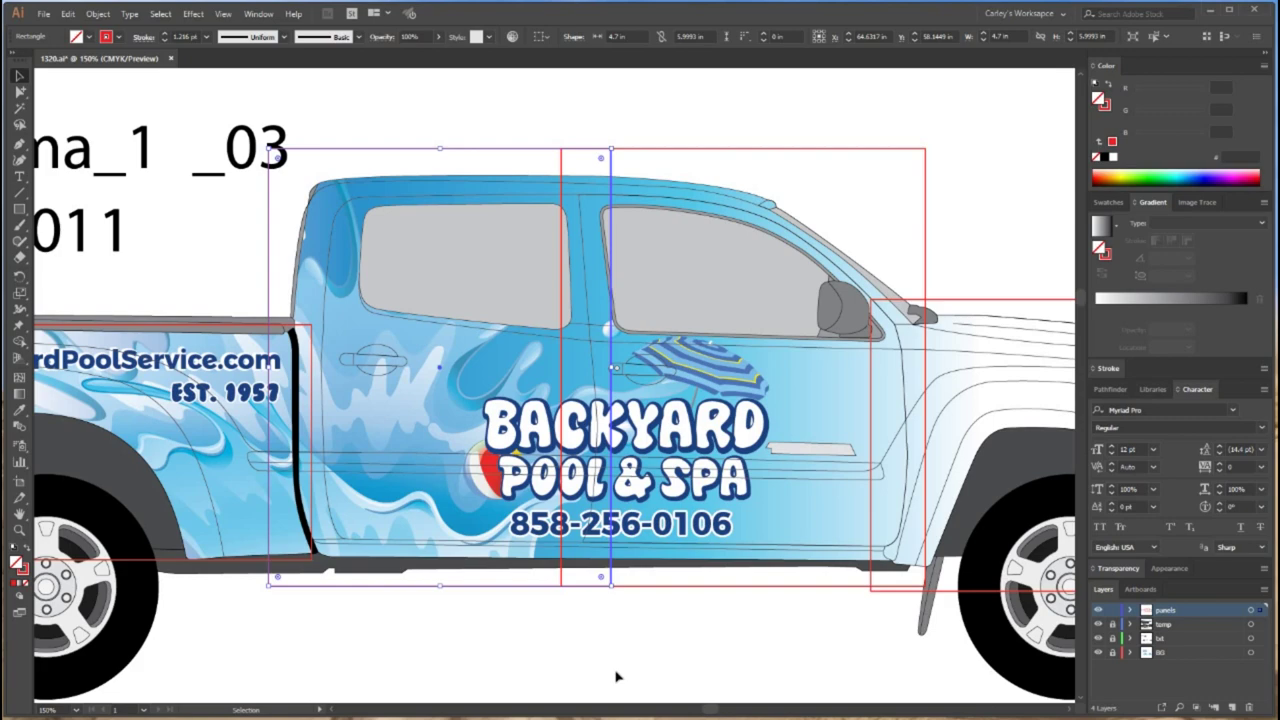
# Select the truck bed rectangle and set its height to 3.8 in
pyautogui.click(300, 661)
pyautogui.moveTo(300, 661); pyautogui.dragTo(695, 615)
pyautogui.moveTo(361, 623); pyautogui.dragTo(606, 603)
pyautogui.moveTo(466, 607); pyautogui.dragTo(438, 593)
pyautogui.moveTo(523, 572); pyautogui.dragTo(437, 569)
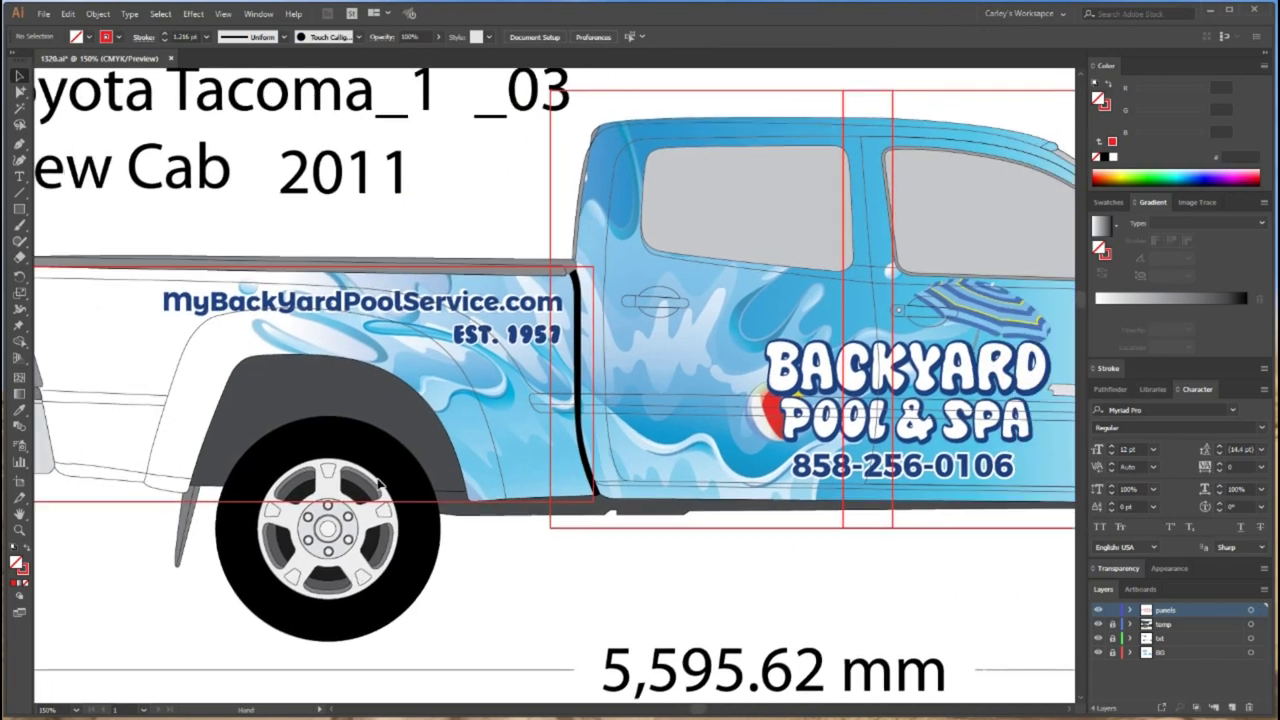
pyautogui.moveTo(382, 483); pyautogui.dragTo(440, 575)
pyautogui.hotkey('ctrl', 'z')
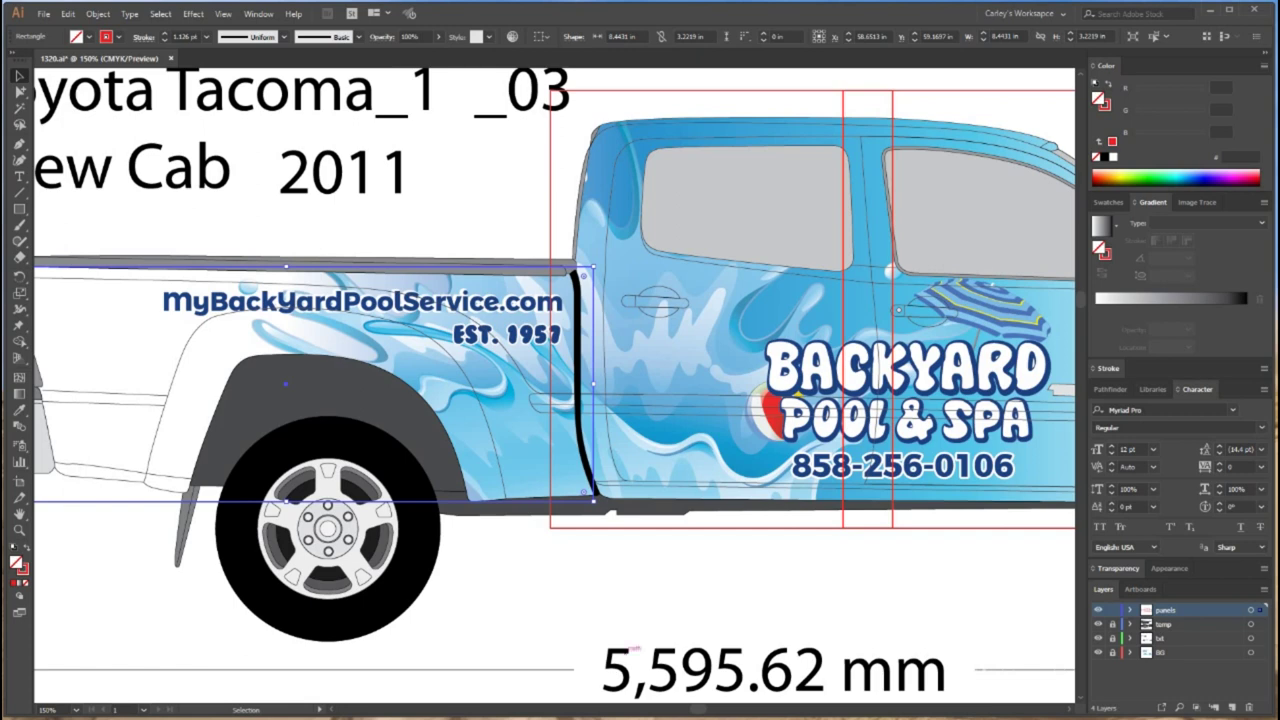
pyautogui.click(1092, 36)
pyautogui.write('3.8')
pyautogui.press('Return')
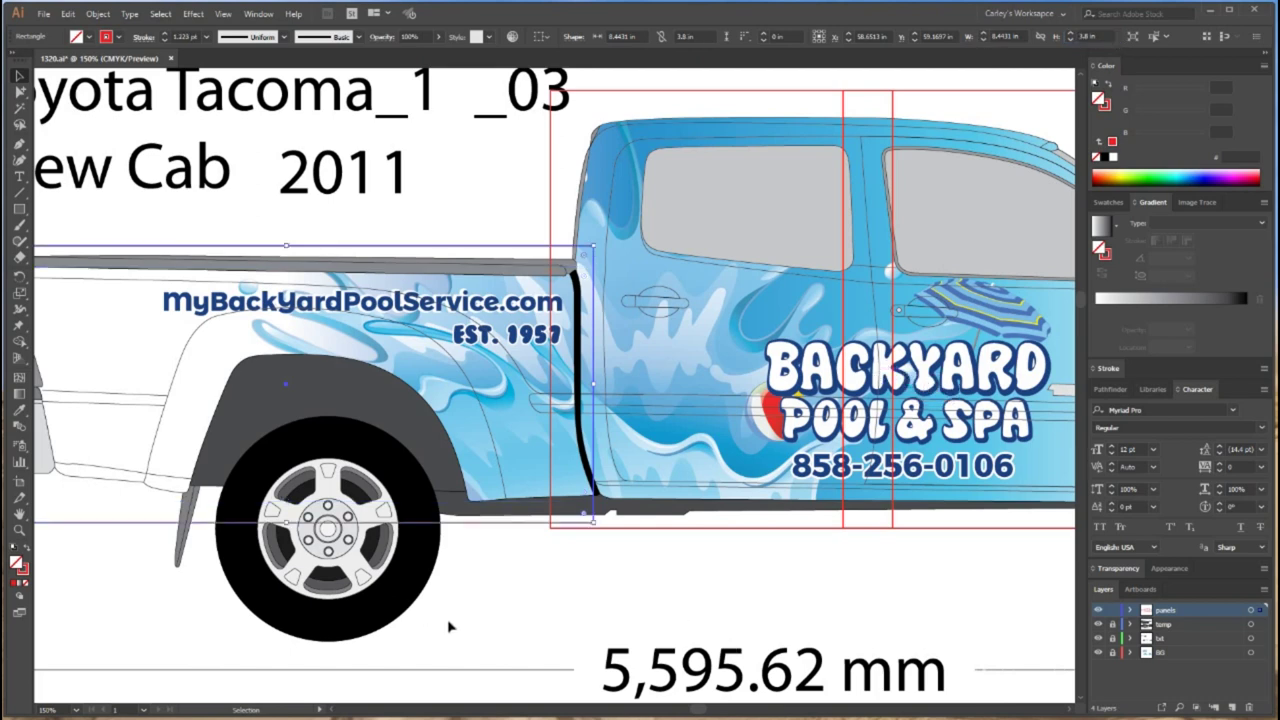
# Select the truck bed rectangle on the upper side view and set its width to 8.5 in
pyautogui.click(449, 626)
pyautogui.hotkey('ctrl', '-')
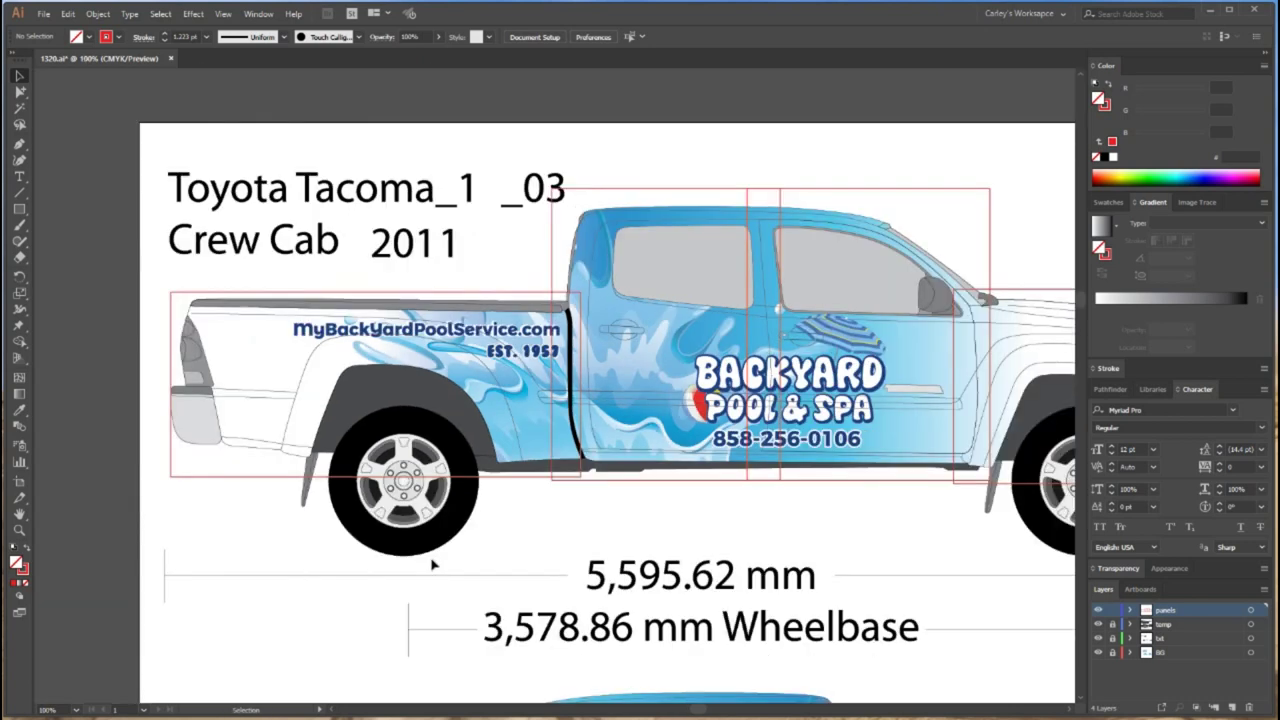
pyautogui.click(393, 437)
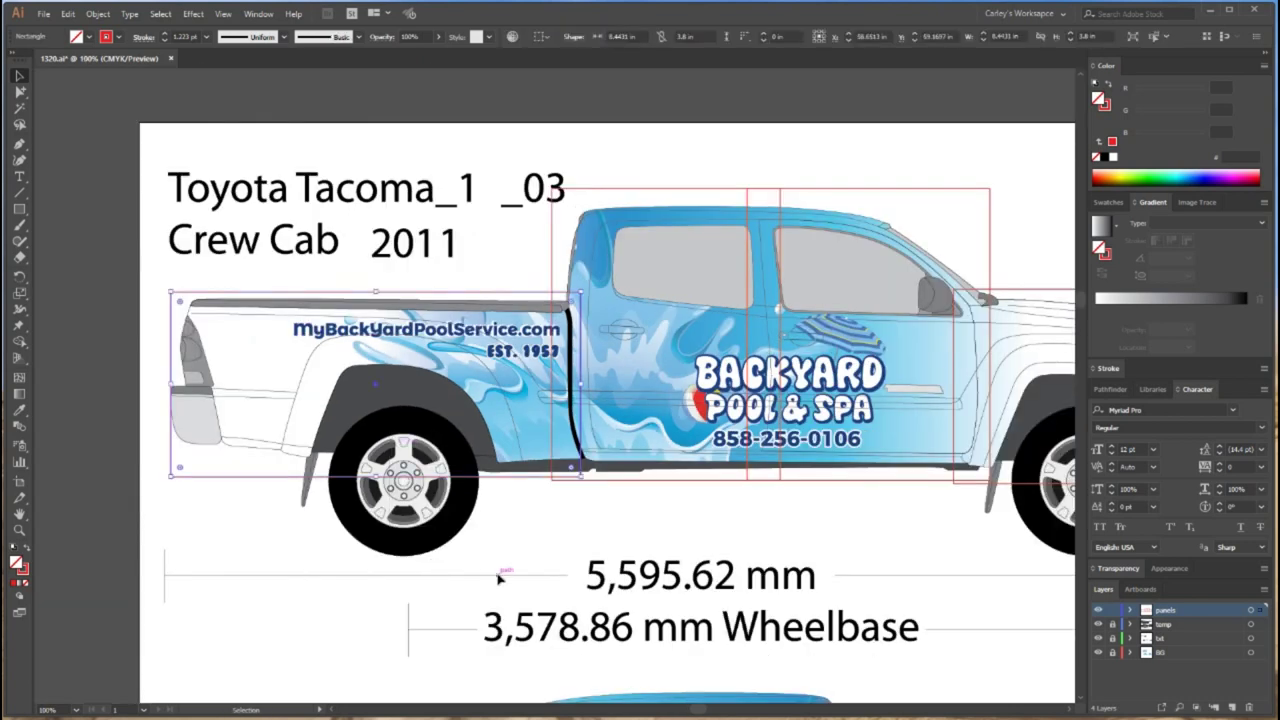
pyautogui.moveTo(1020, 34); pyautogui.dragTo(926, 36)
pyautogui.write('8..5')
pyautogui.press('Return')
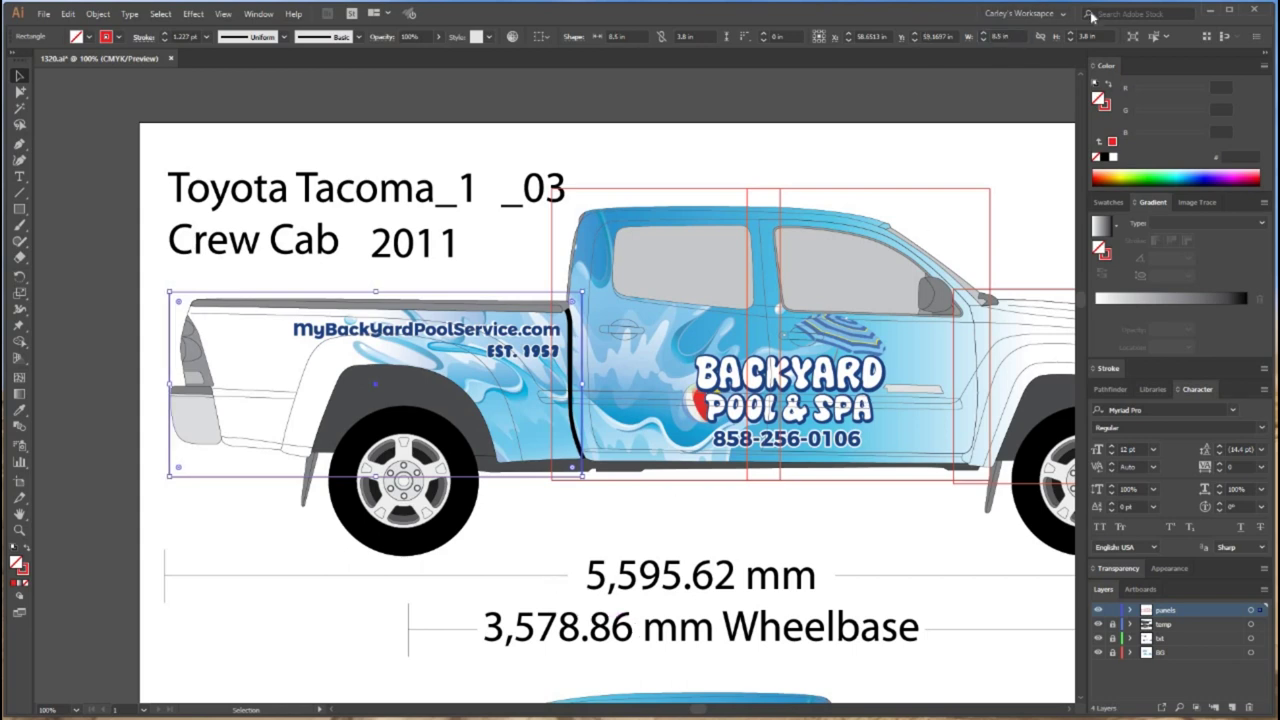
# Set the truck bed rectangle's width to 9.1 in and nudge it slightly toward the tail of the truck
pyautogui.moveTo(1018, 36); pyautogui.dragTo(930, 38)
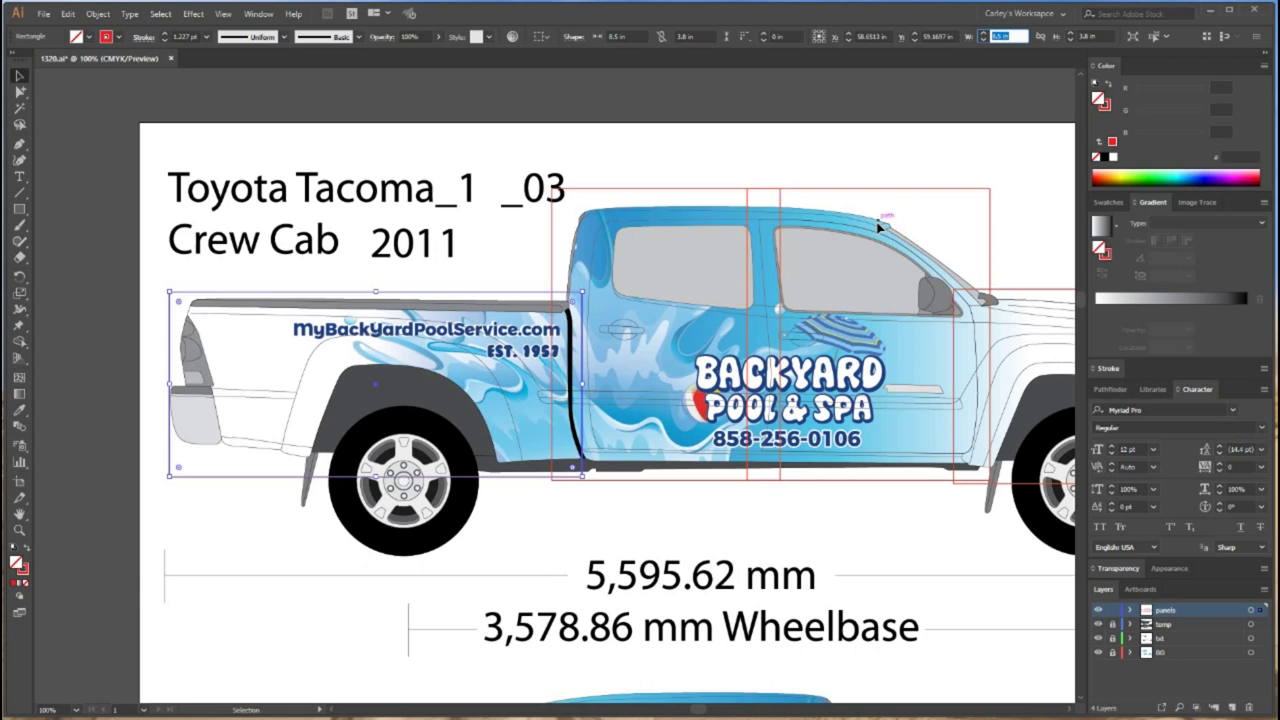
pyautogui.write('9.1')
pyautogui.press('Return')
pyautogui.press('Left')
pyautogui.press('Left')
pyautogui.press('Left')
pyautogui.press('Left')
pyautogui.press('Left')
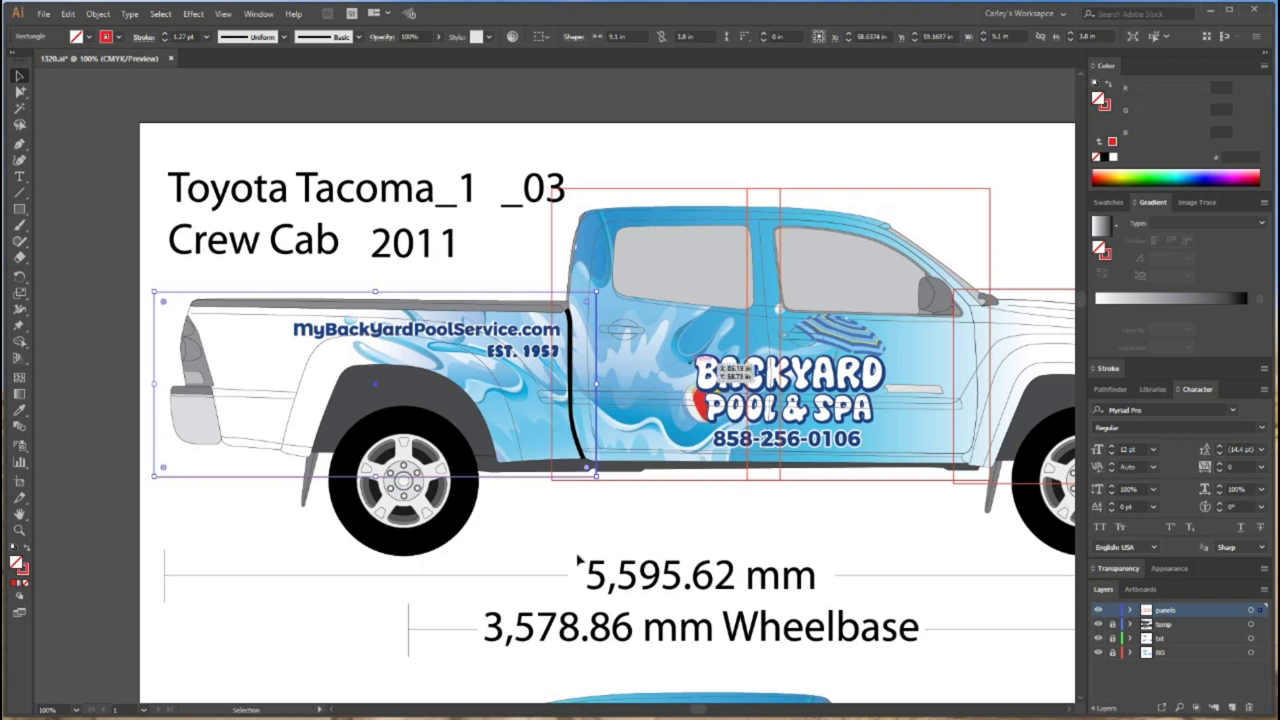
pyautogui.press('Right')
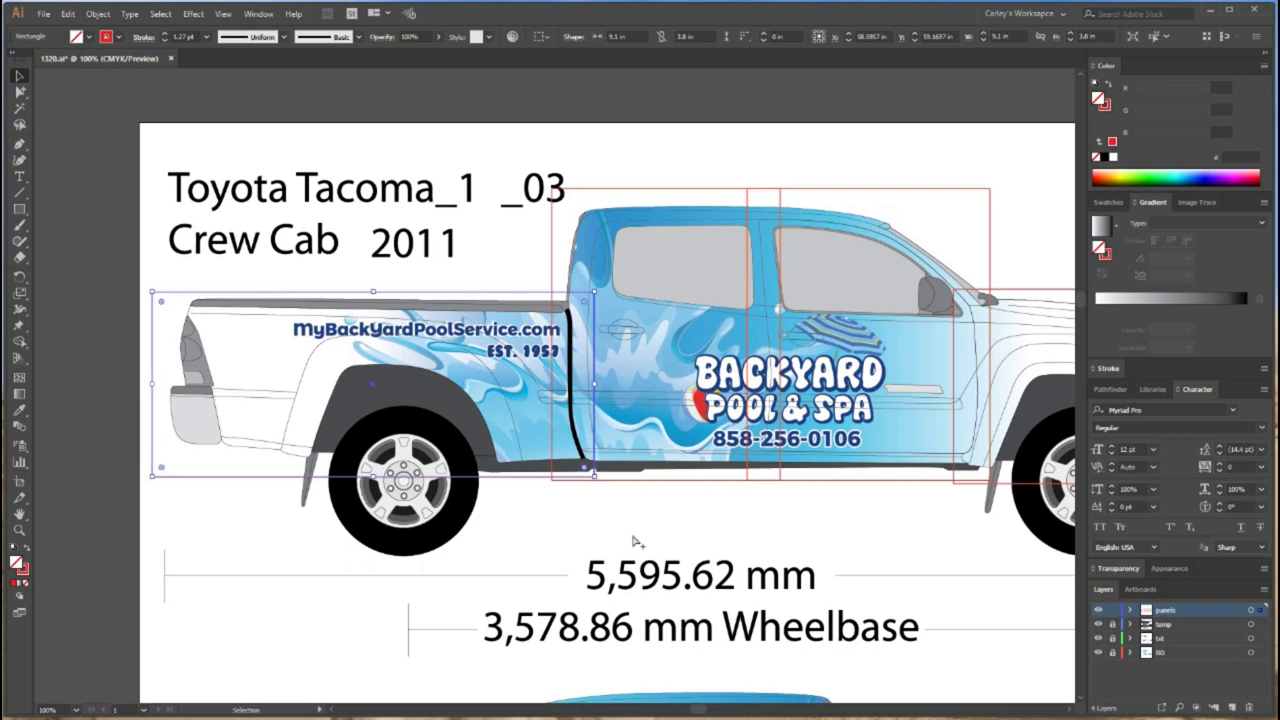
# Select all the panel rectangles on the upper side view together and set their stroke weight to 5 pt
pyautogui.click(638, 541)
pyautogui.hotkey('ctrl', '-')
pyautogui.moveTo(785, 518); pyautogui.dragTo(687, 473)
pyautogui.moveTo(390, 193); pyautogui.dragTo(198, 368)
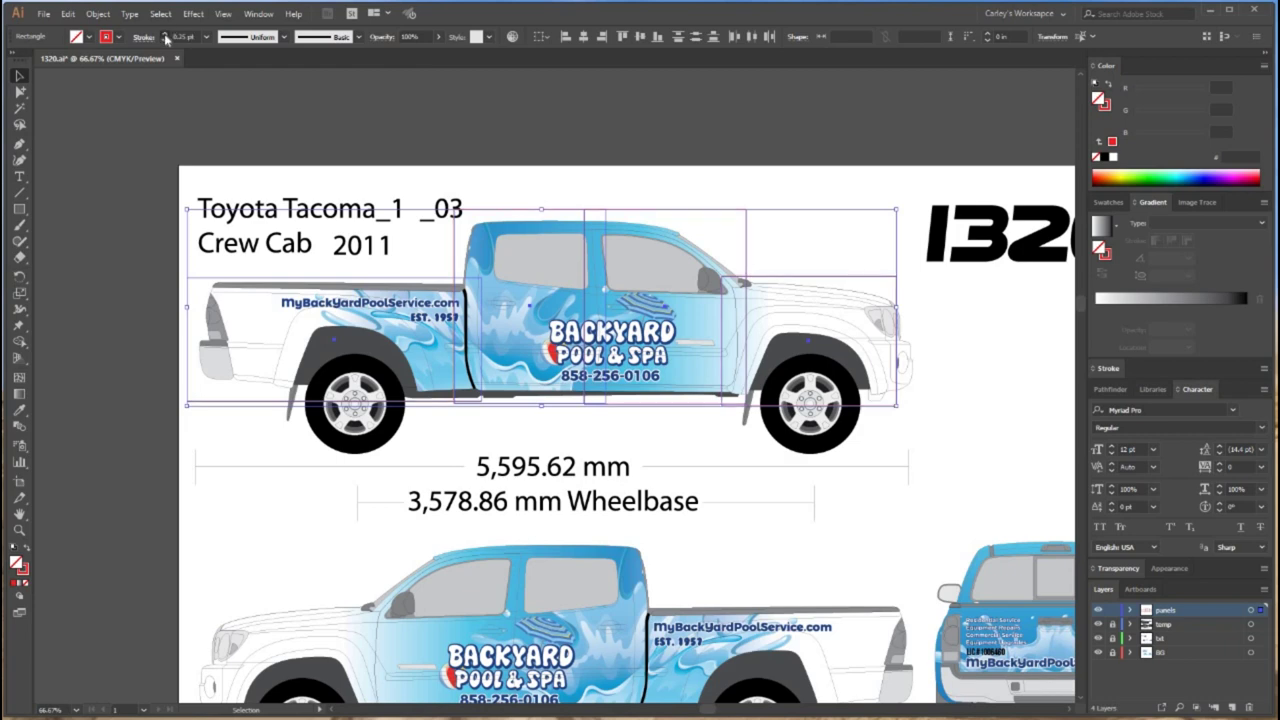
pyautogui.click(166, 35)
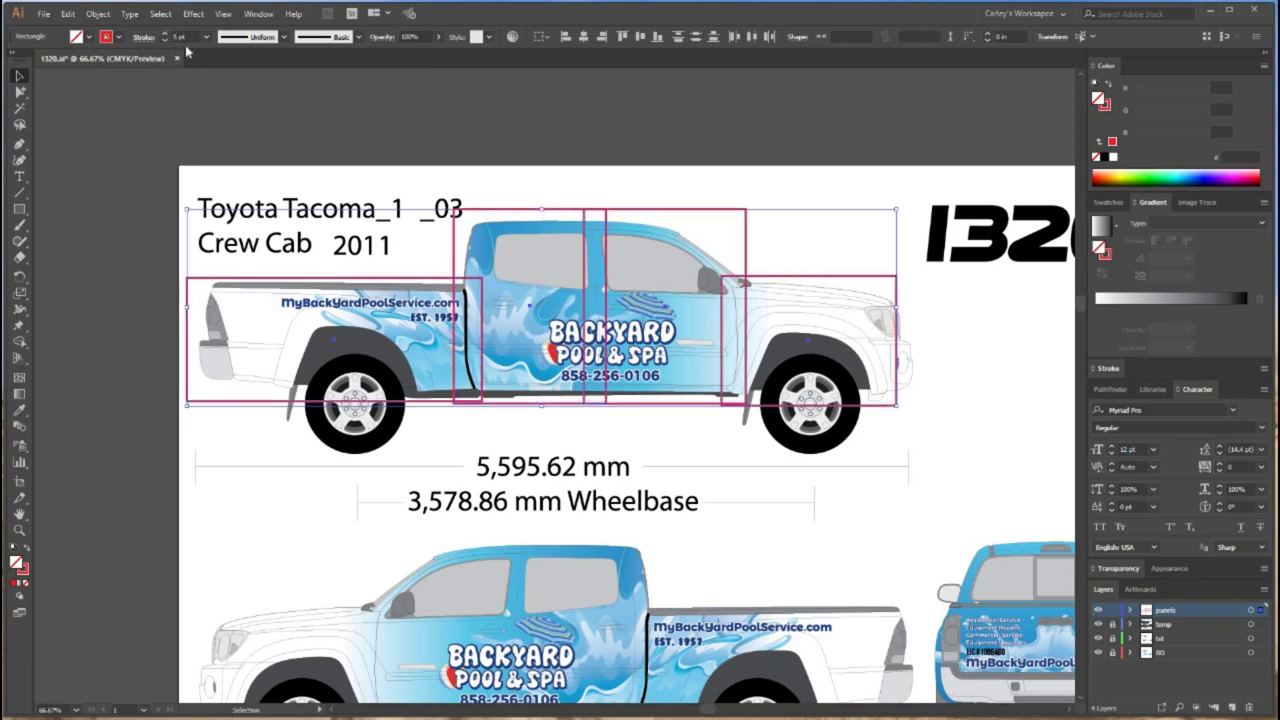
pyautogui.click(673, 163)
# Unlock the temp layer and copy only the upper truck's body outline path, picked with the Group Selection tool
pyautogui.scroll(-2, 629, 474)
pyautogui.hscroll(3, 629, 474)
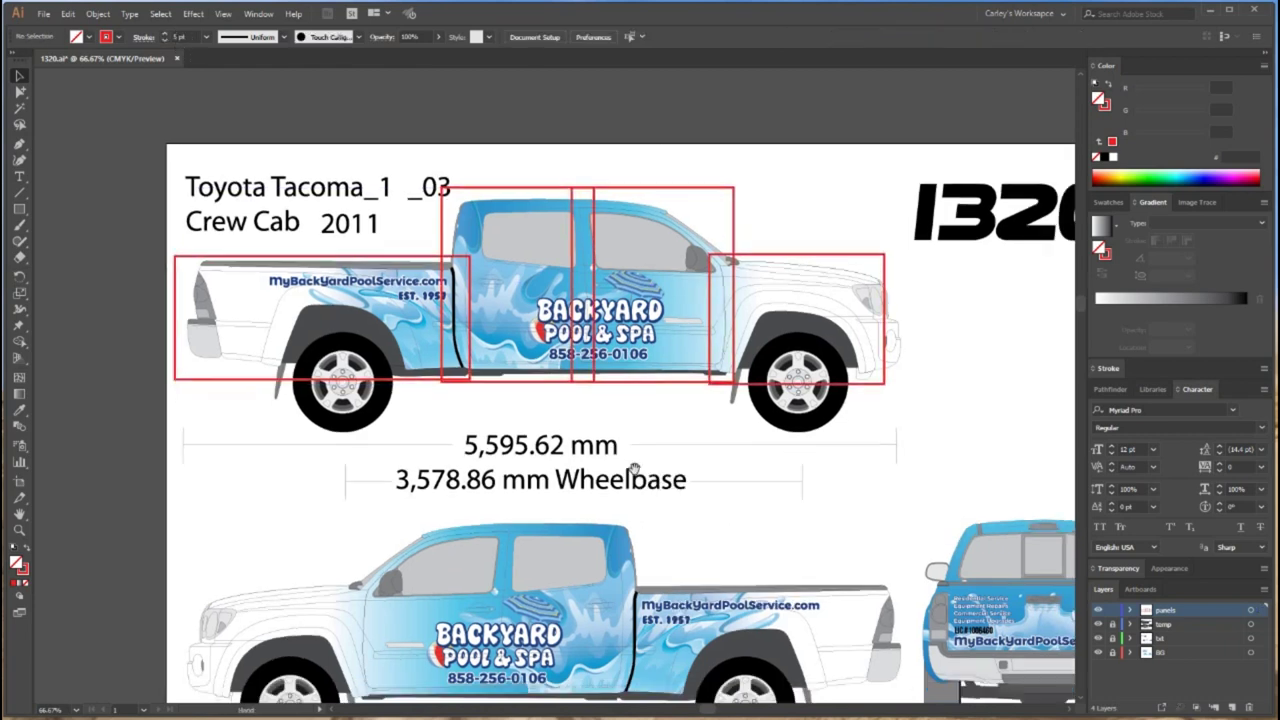
pyautogui.click(1112, 625)
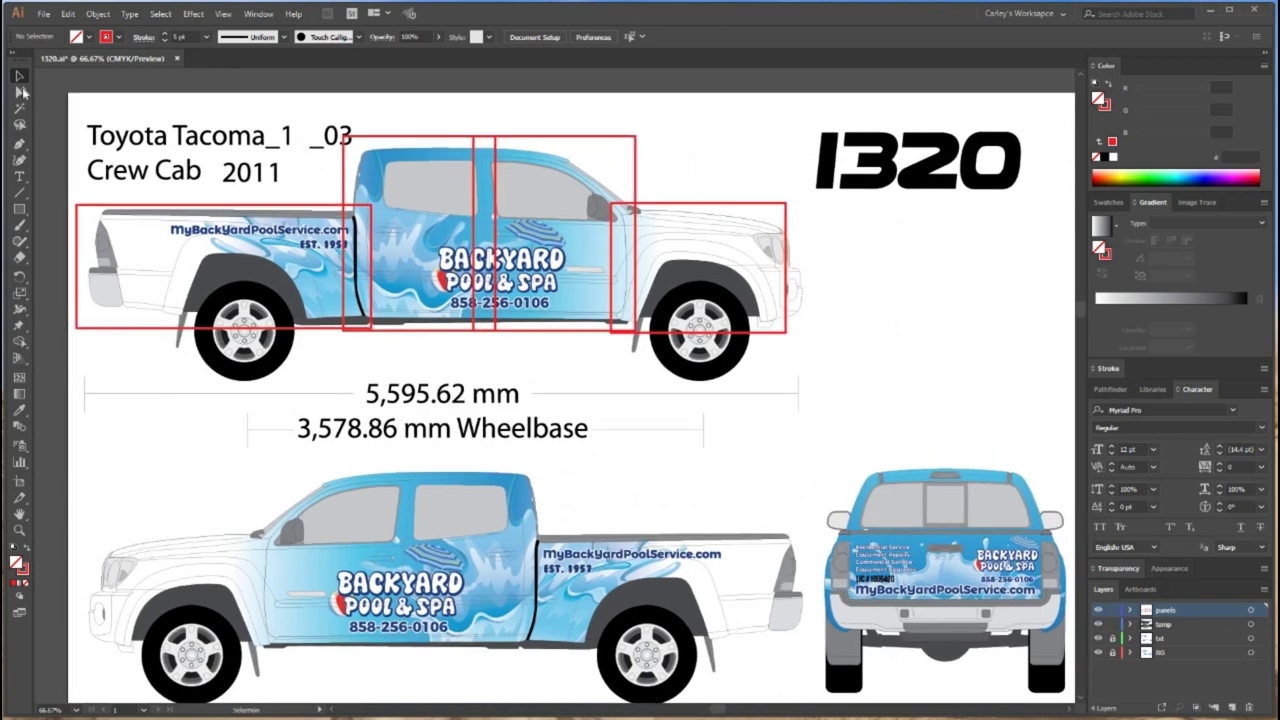
pyautogui.moveTo(22, 92); pyautogui.dragTo(88, 112)
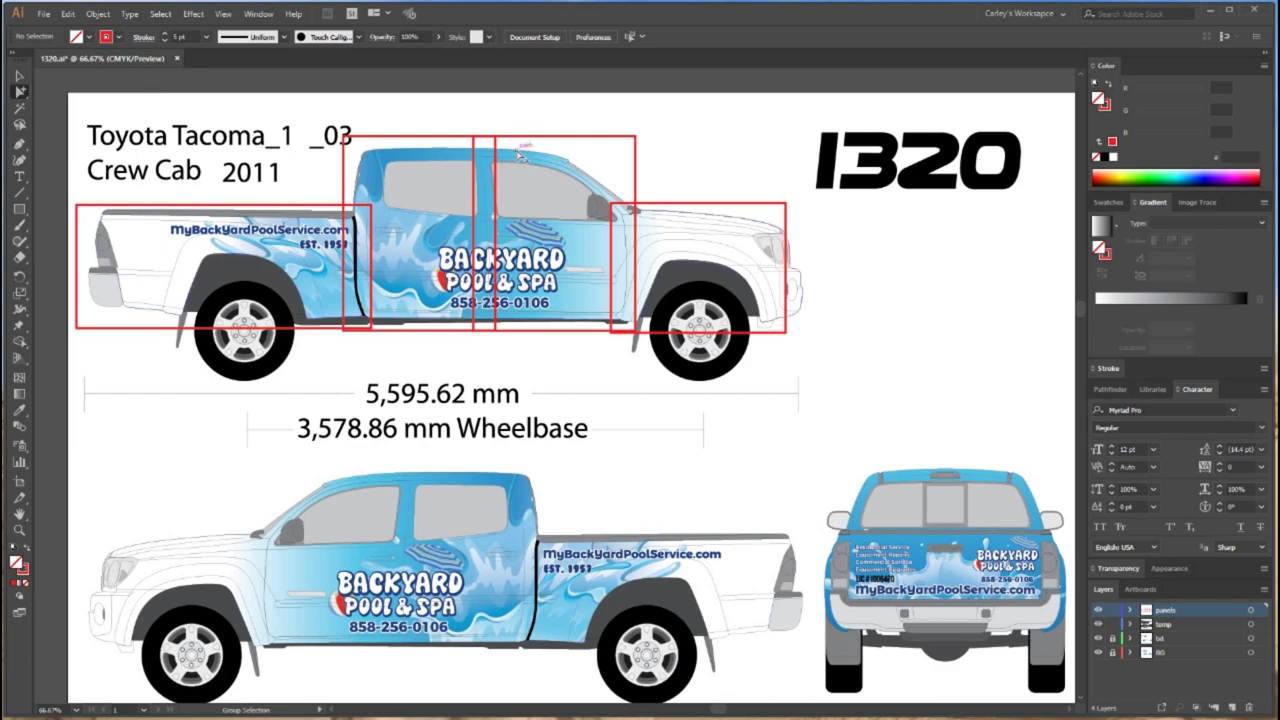
pyautogui.click(519, 152)
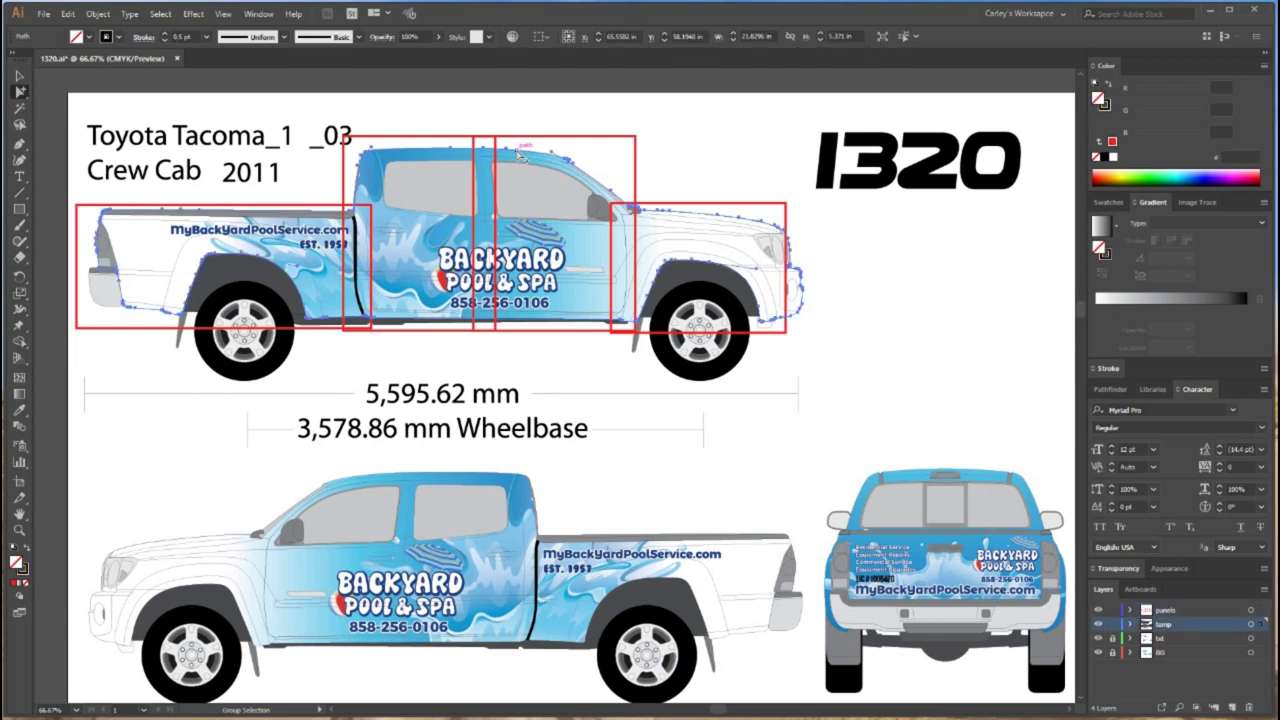
pyautogui.press('v')
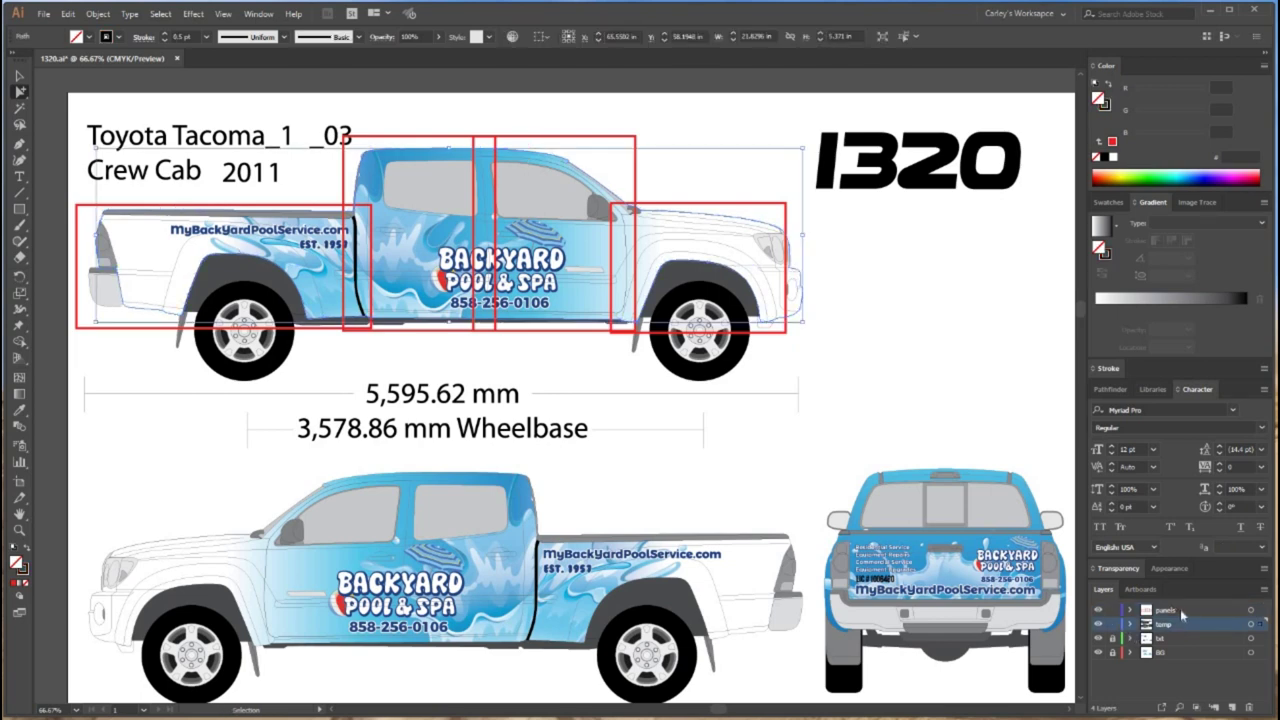
# Lock the temp layer, paste the outline in place on the panels layer, and swap its fill and stroke for a solid black silhouette
pyautogui.hotkey('ctrl', 'shift', 'a')
pyautogui.click(1183, 612)
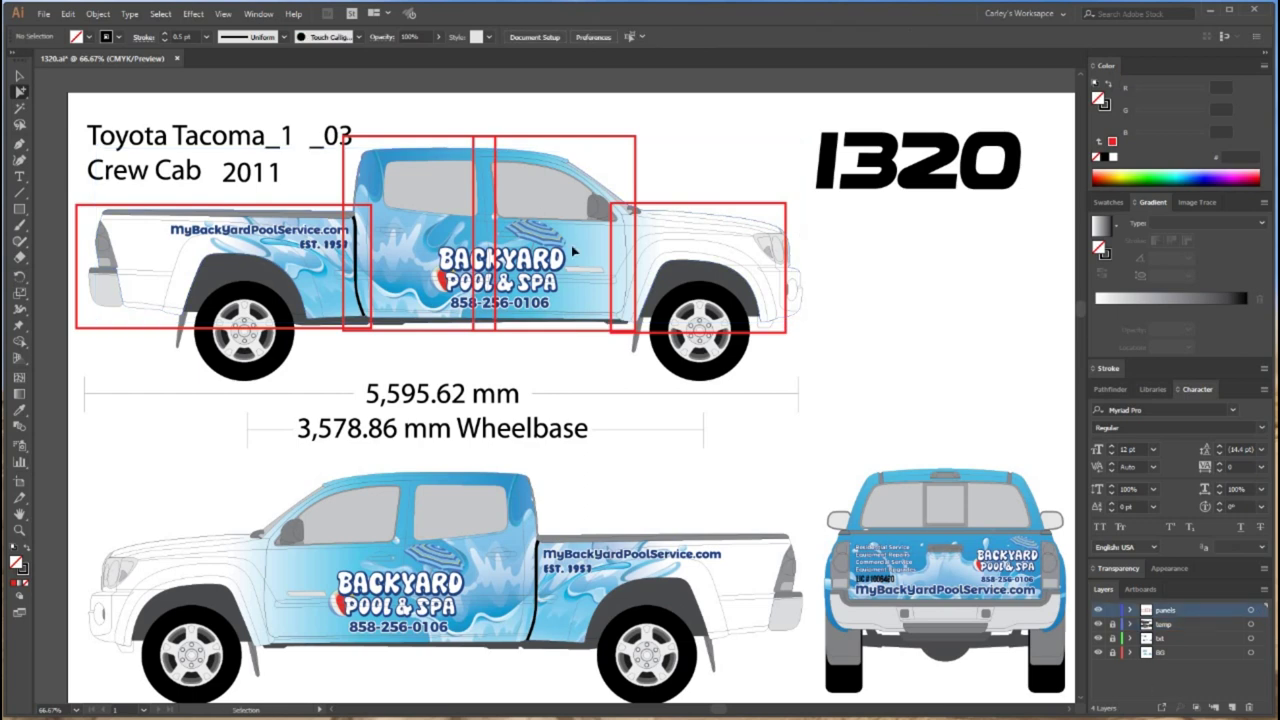
pyautogui.hotkey('ctrl', 'f')
pyautogui.click(1107, 86)
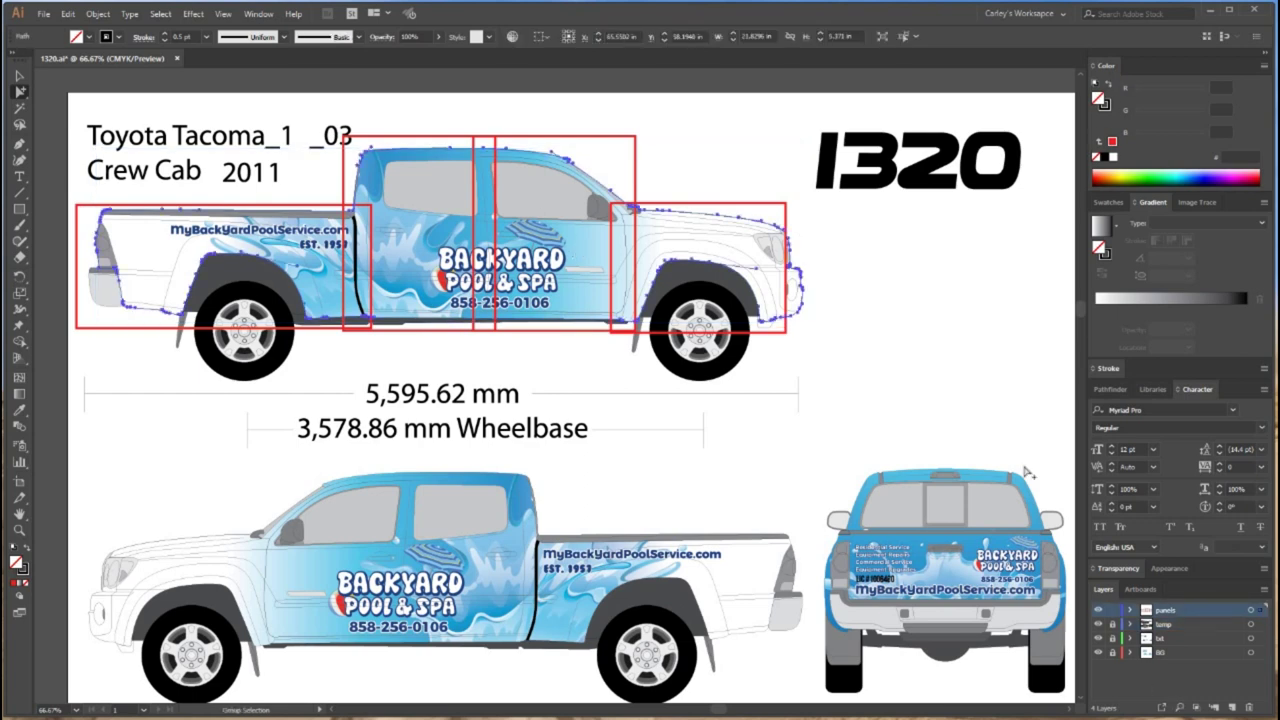
pyautogui.click(20, 76)
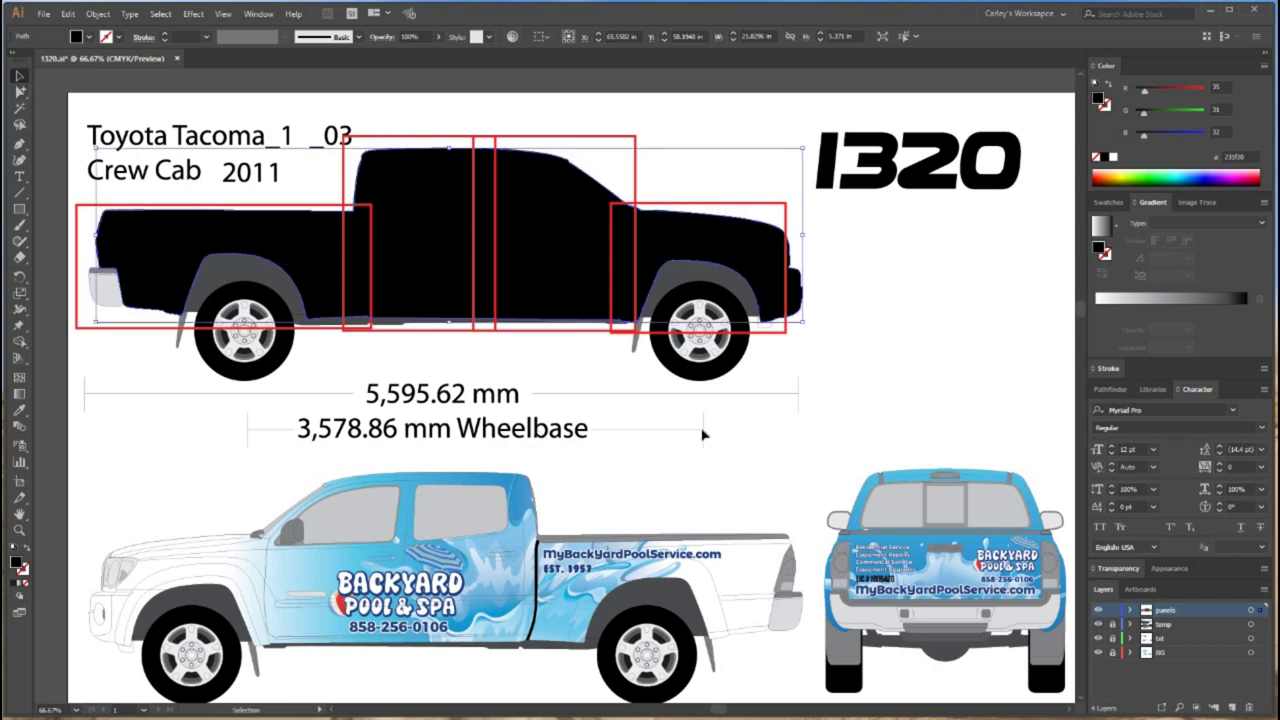
# Select the black silhouette with all its panel rectangles and duplicate them onto the lower side view
pyautogui.moveTo(796, 375); pyautogui.dragTo(202, 199)
pyautogui.moveTo(508, 426); pyautogui.dragTo(451, 329)
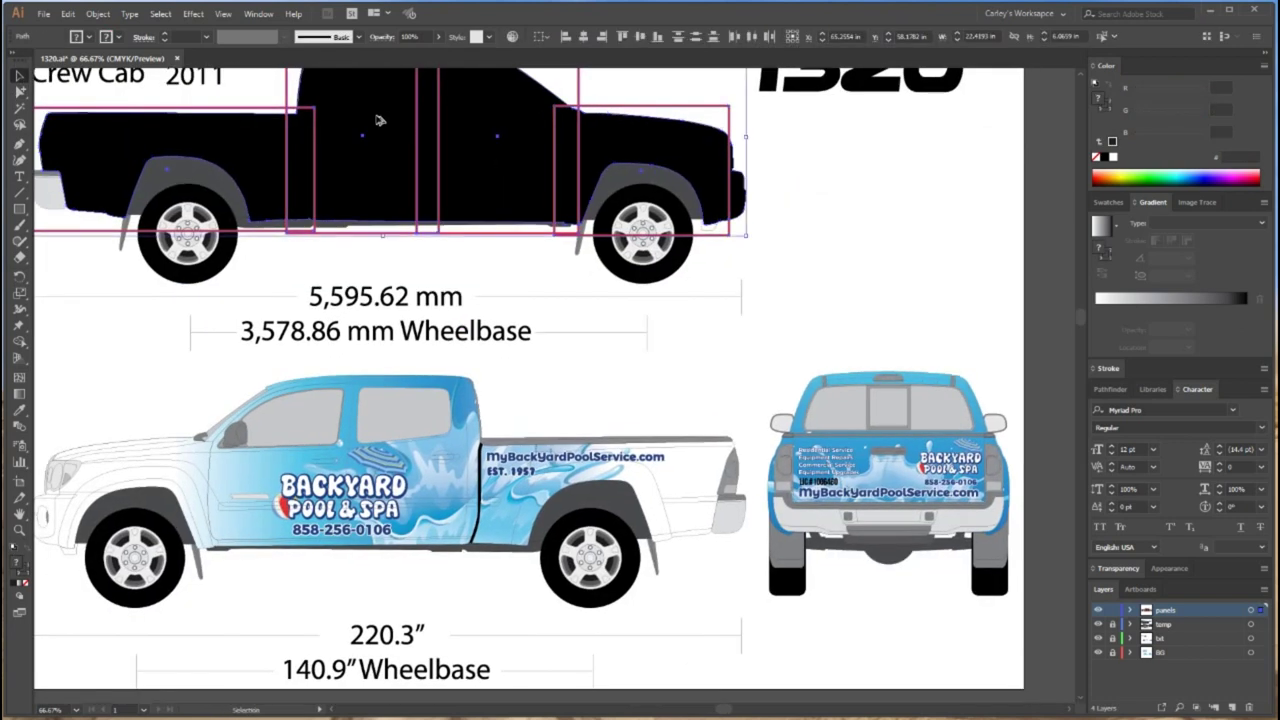
pyautogui.moveTo(366, 117); pyautogui.dragTo(400, 413)
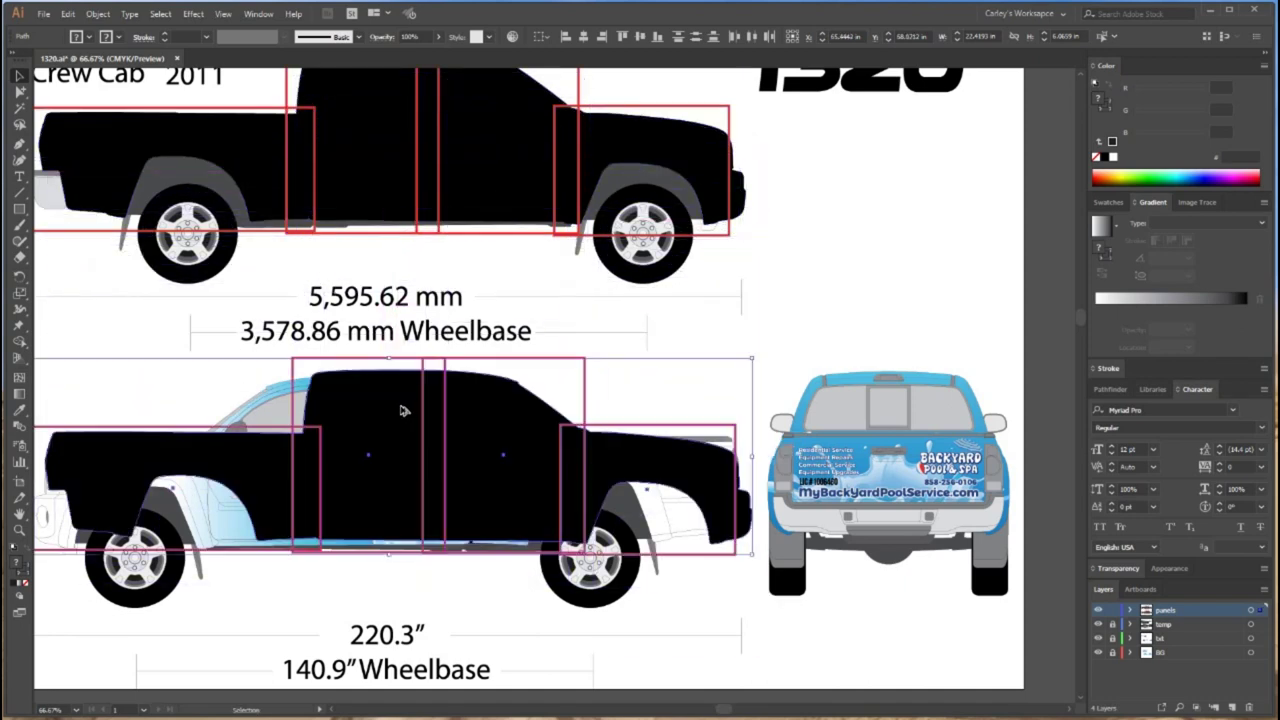
# Reflect the duplicated silhouette and panel rectangles across the vertical axis
pyautogui.rightClick(398, 405)
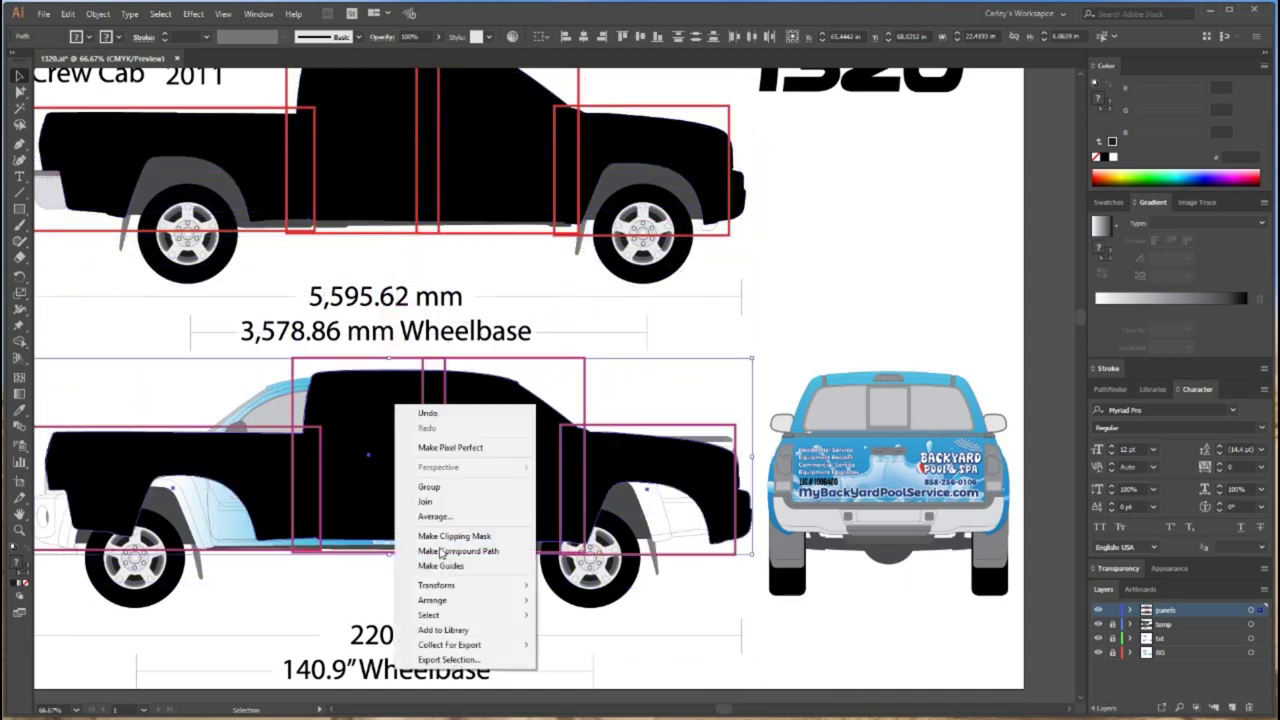
pyautogui.moveTo(474, 588)
pyautogui.click(587, 637)
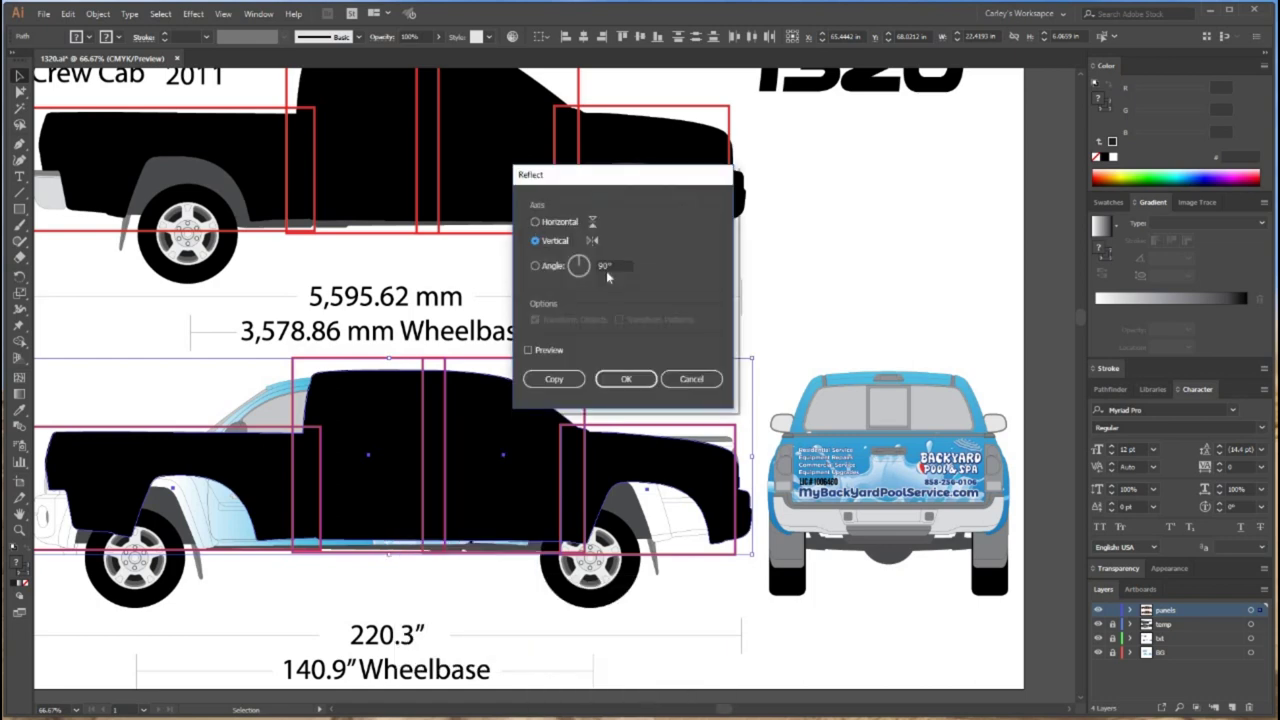
pyautogui.click(626, 379)
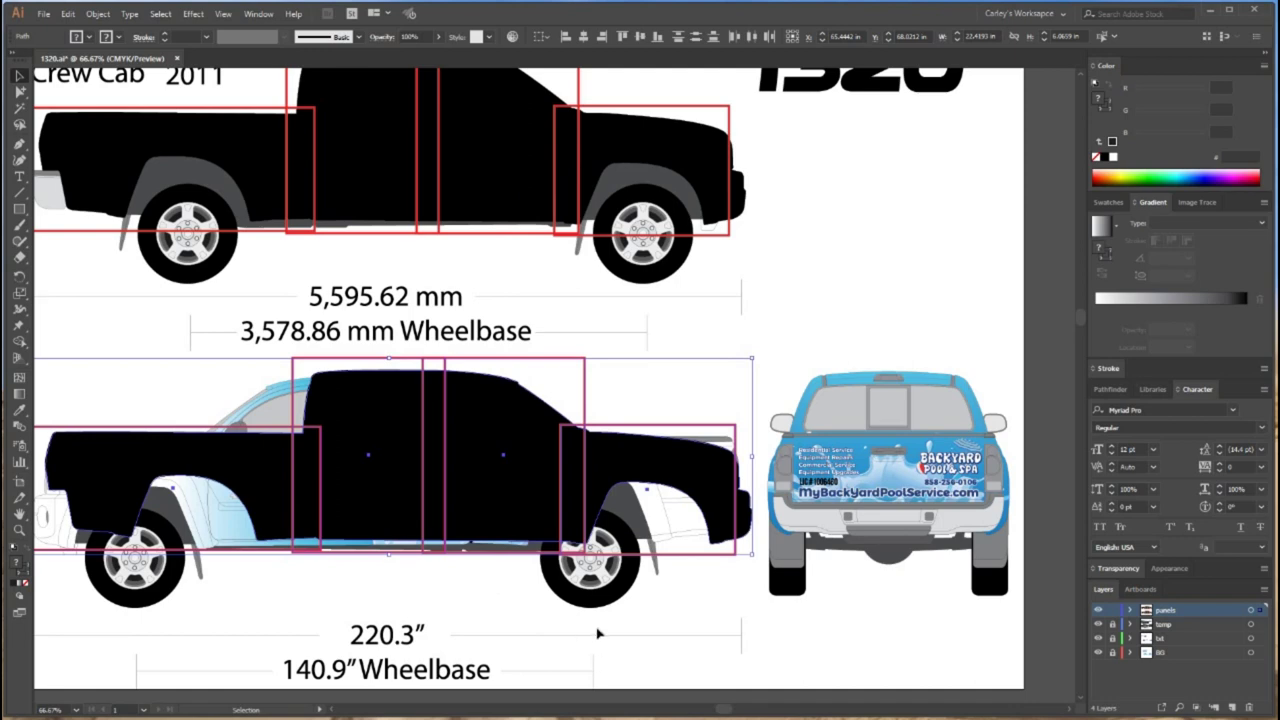
# Align the mirrored silhouette and its panel rectangles with the body of the lower truck
pyautogui.moveTo(481, 610); pyautogui.dragTo(654, 416)
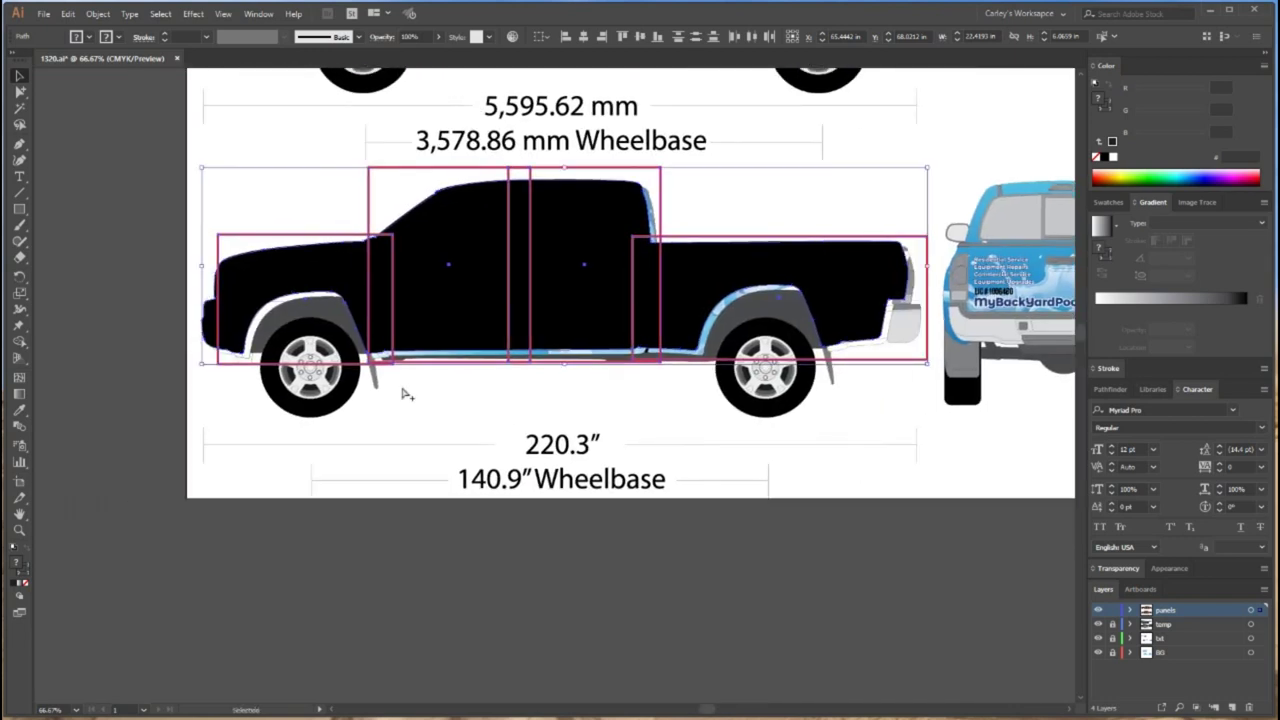
pyautogui.hotkey('ctrl', '=')
pyautogui.moveTo(270, 462); pyautogui.dragTo(700, 590)
pyautogui.scroll(-3, 751, 606)
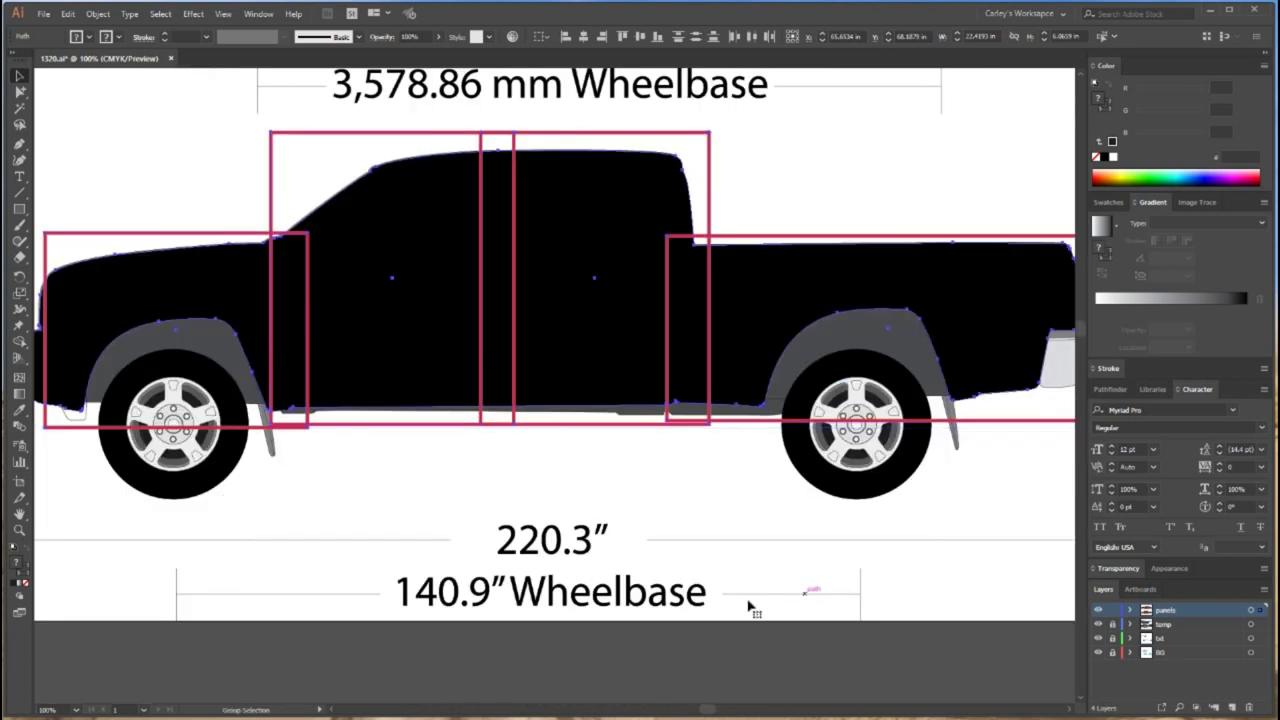
pyautogui.hotkey('ctrl', '=')
pyautogui.moveTo(264, 470); pyautogui.dragTo(358, 332)
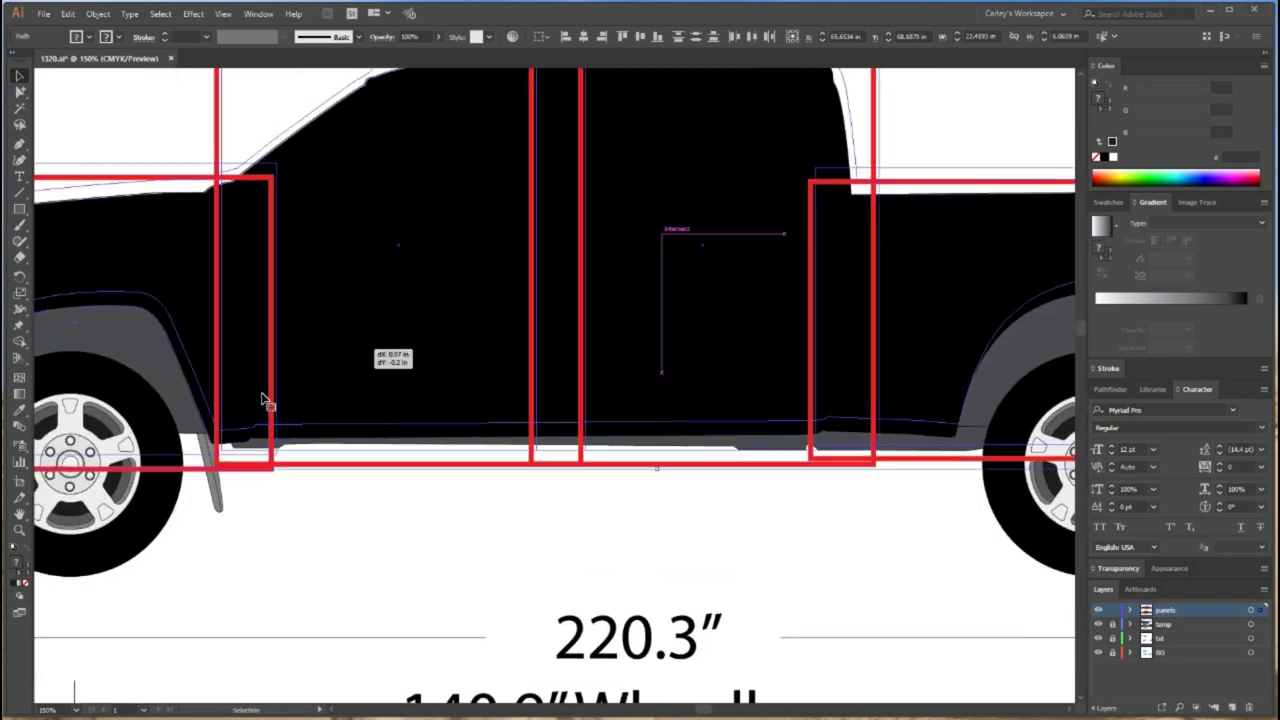
pyautogui.moveTo(253, 375); pyautogui.dragTo(241, 404)
pyautogui.hotkey('ctrl', 'z')
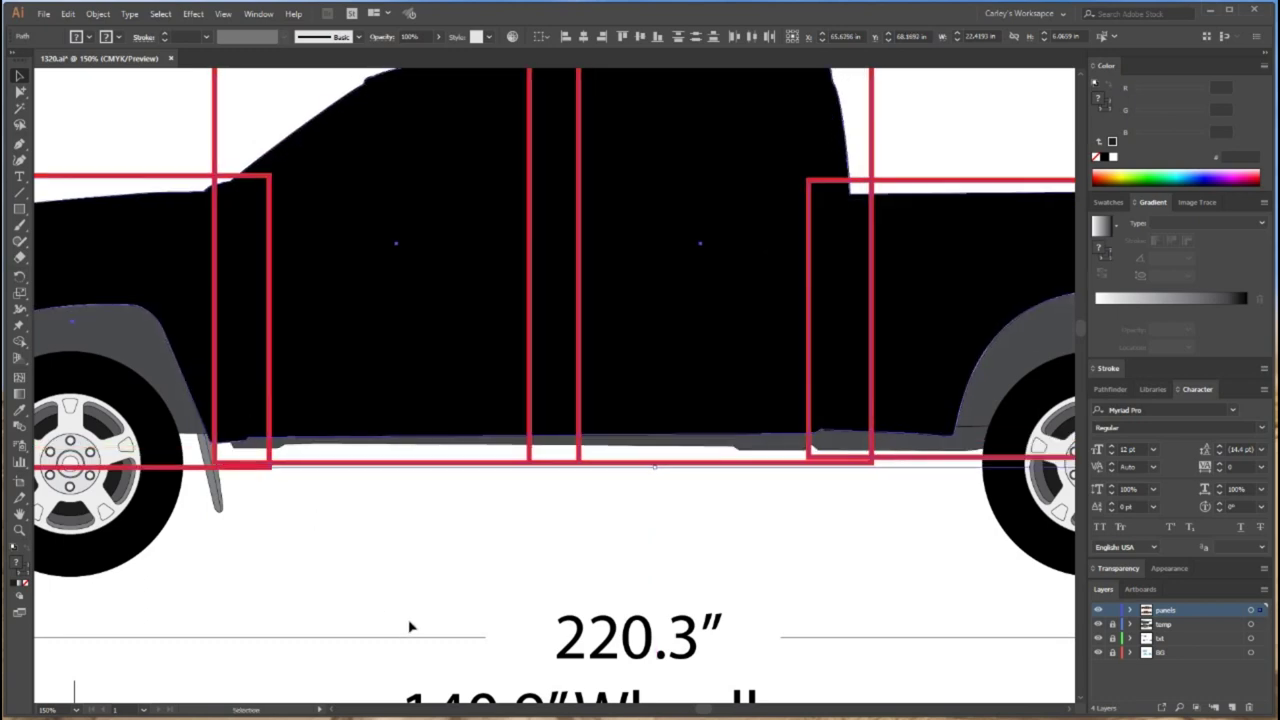
# Delete the black silhouettes from both side views, keeping only the red panel rectangles
pyautogui.click(815, 572)
pyautogui.hotkey('ctrl', '-')
pyautogui.hotkey('ctrl', '-')
pyautogui.hotkey('ctrl', '-')
pyautogui.moveTo(849, 526); pyautogui.dragTo(668, 643)
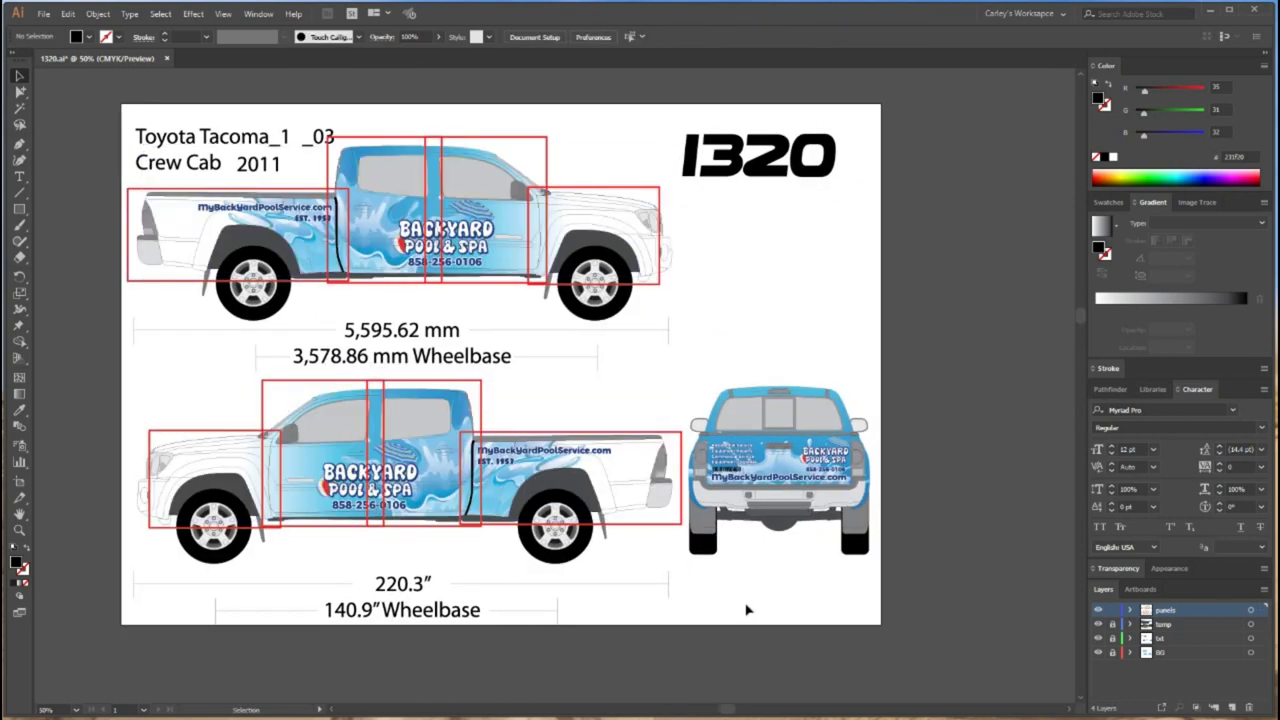
# Pick up the red stroke from an existing panel and draw a rectangle about 5.9 by 2 in over the tailgate
pyautogui.moveTo(775, 588); pyautogui.dragTo(568, 532)
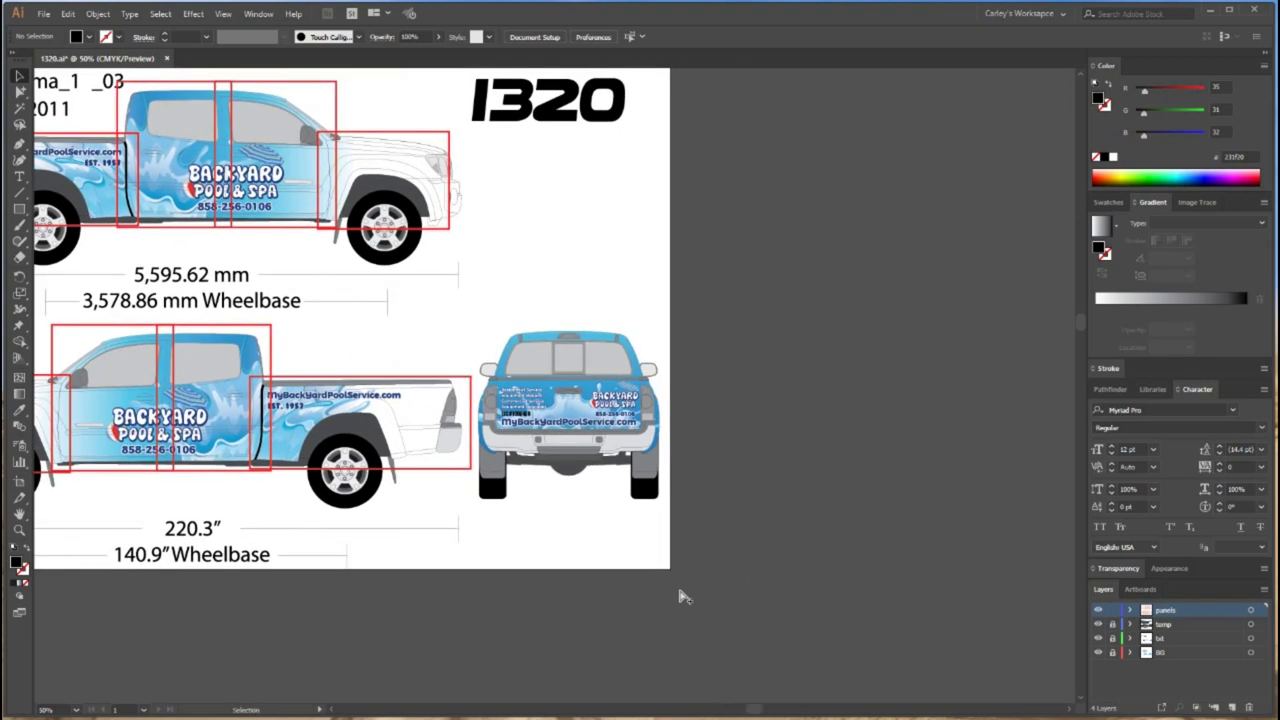
pyautogui.hotkey('ctrl', '+')
pyautogui.scroll(3, 685, 597)
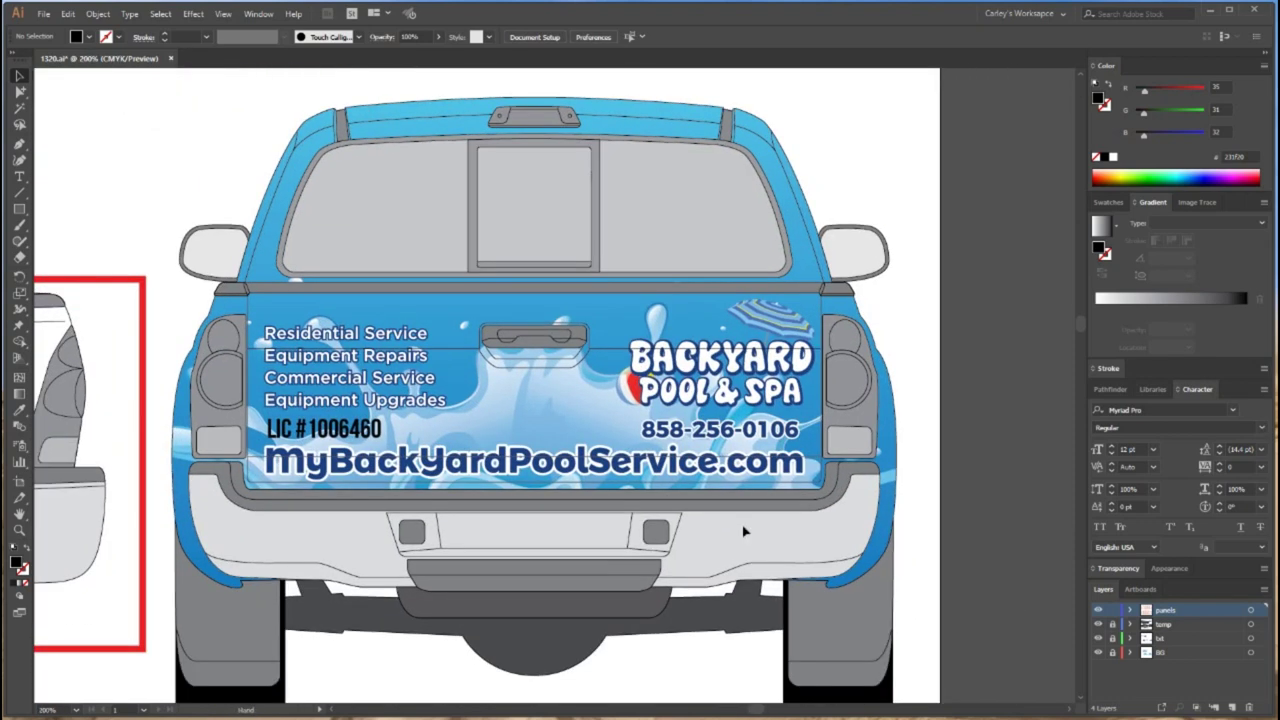
pyautogui.click(99, 279)
pyautogui.press('m')
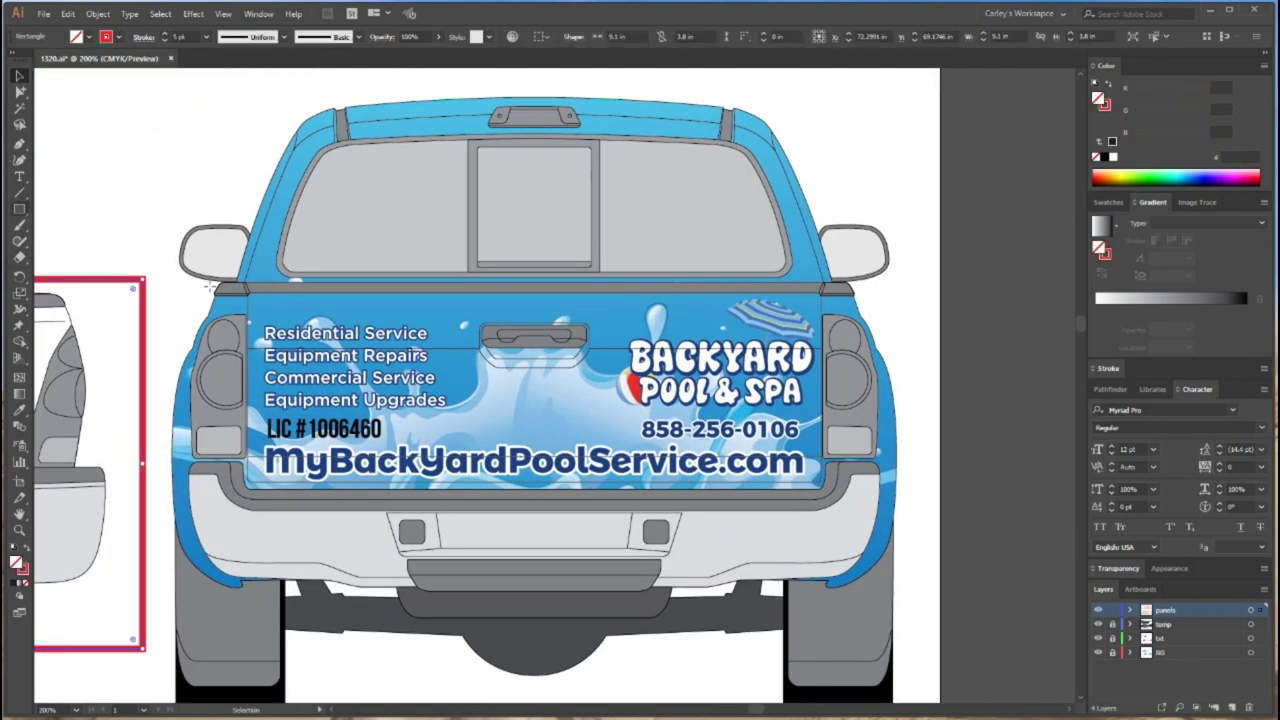
pyautogui.moveTo(247, 289); pyautogui.dragTo(821, 488)
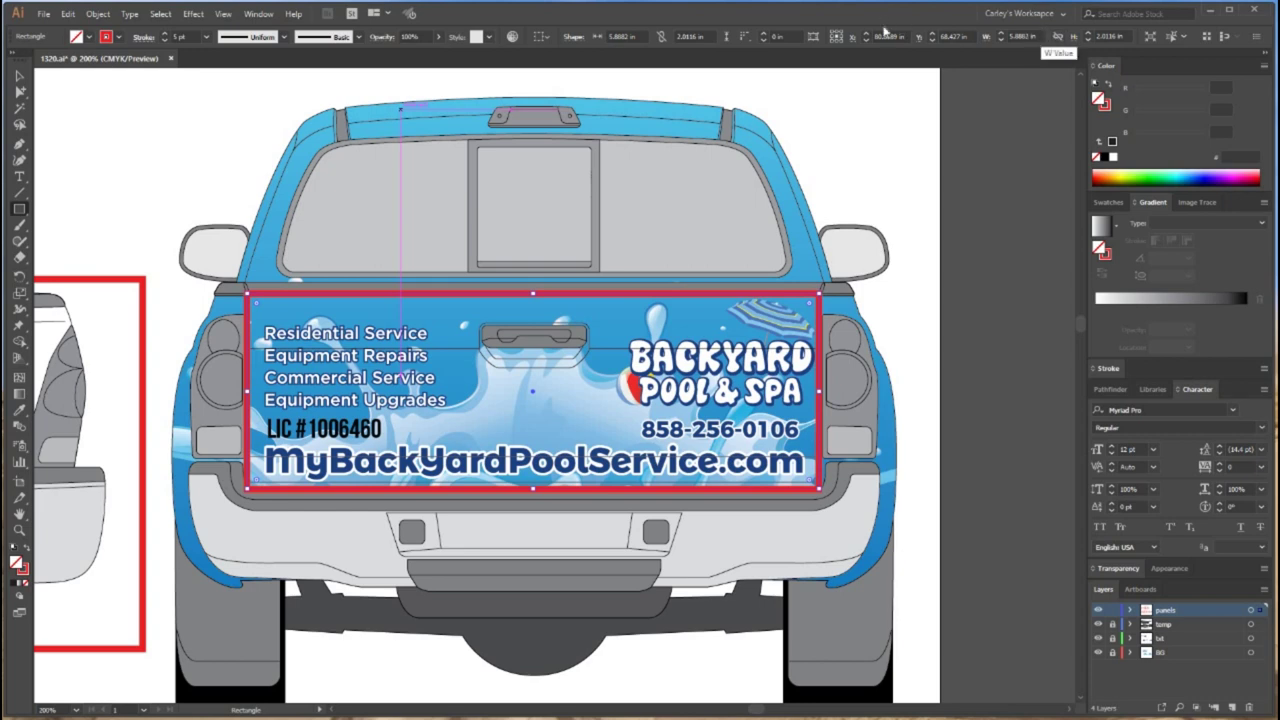
# Set the tailgate rectangle's width to 5.9 in and its height to 2.5 in
pyautogui.click(1022, 36)
pyautogui.write('5.8')
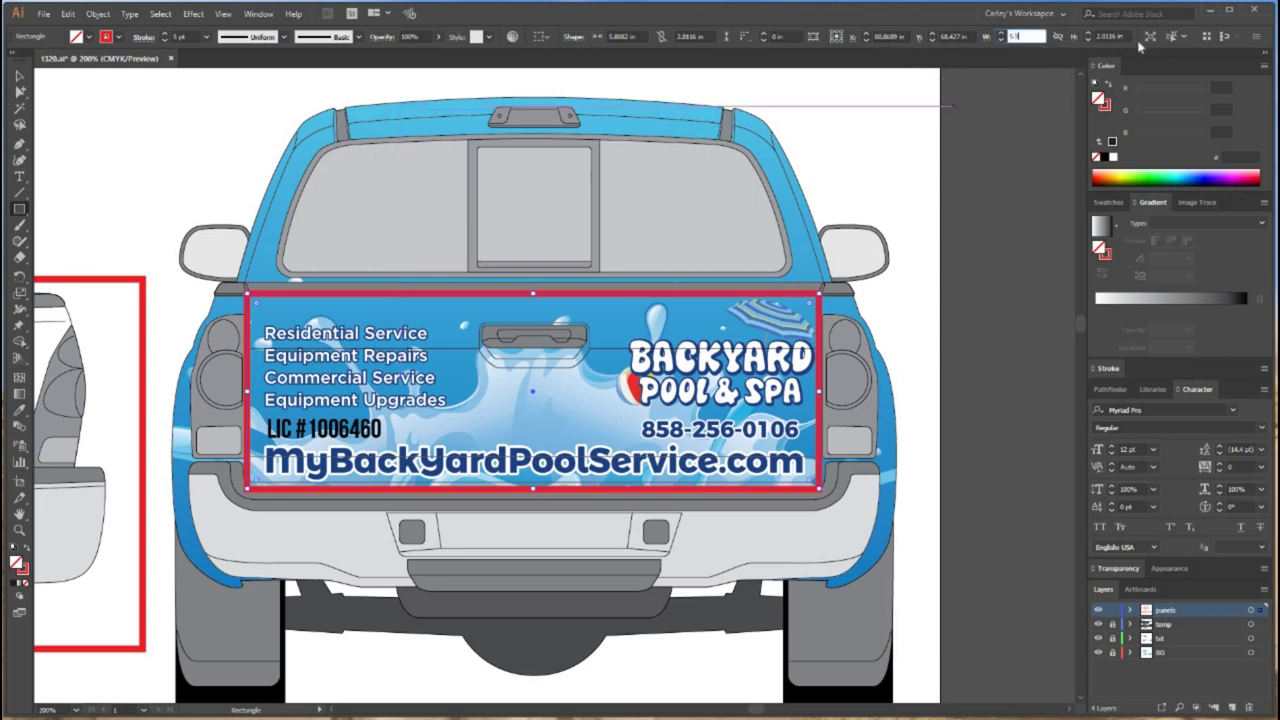
pyautogui.click(1127, 36)
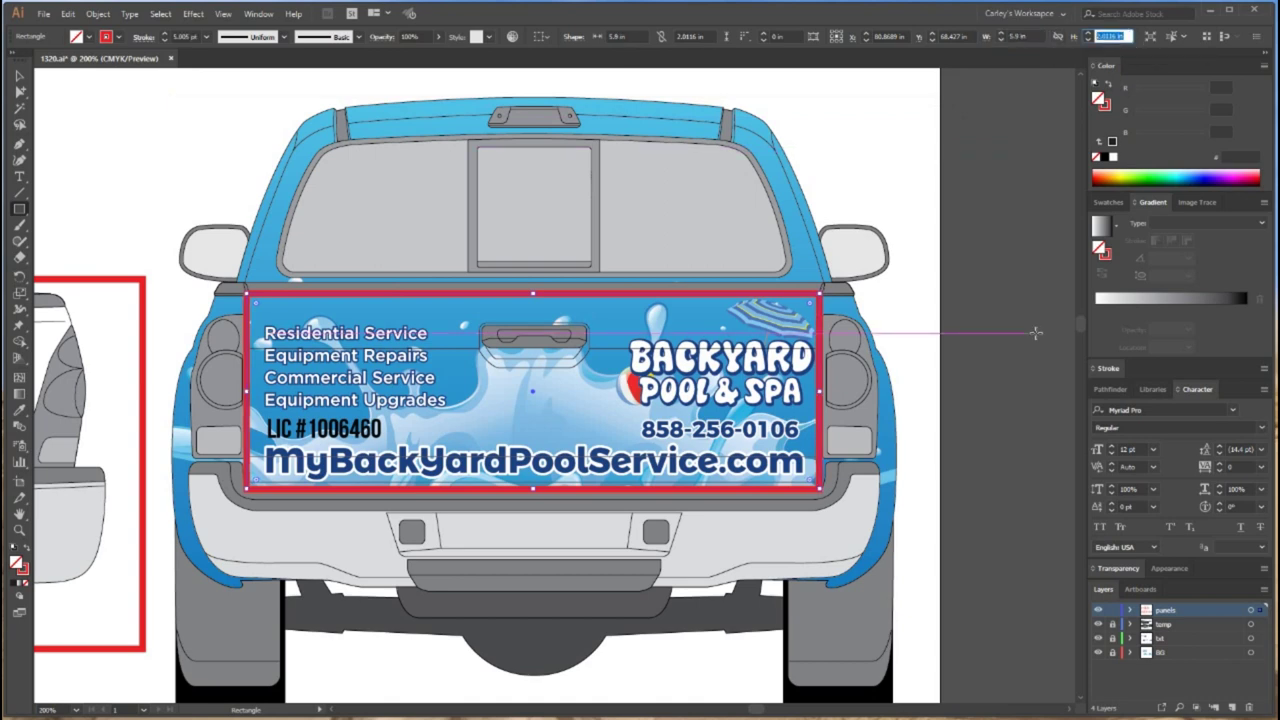
pyautogui.write('2.5')
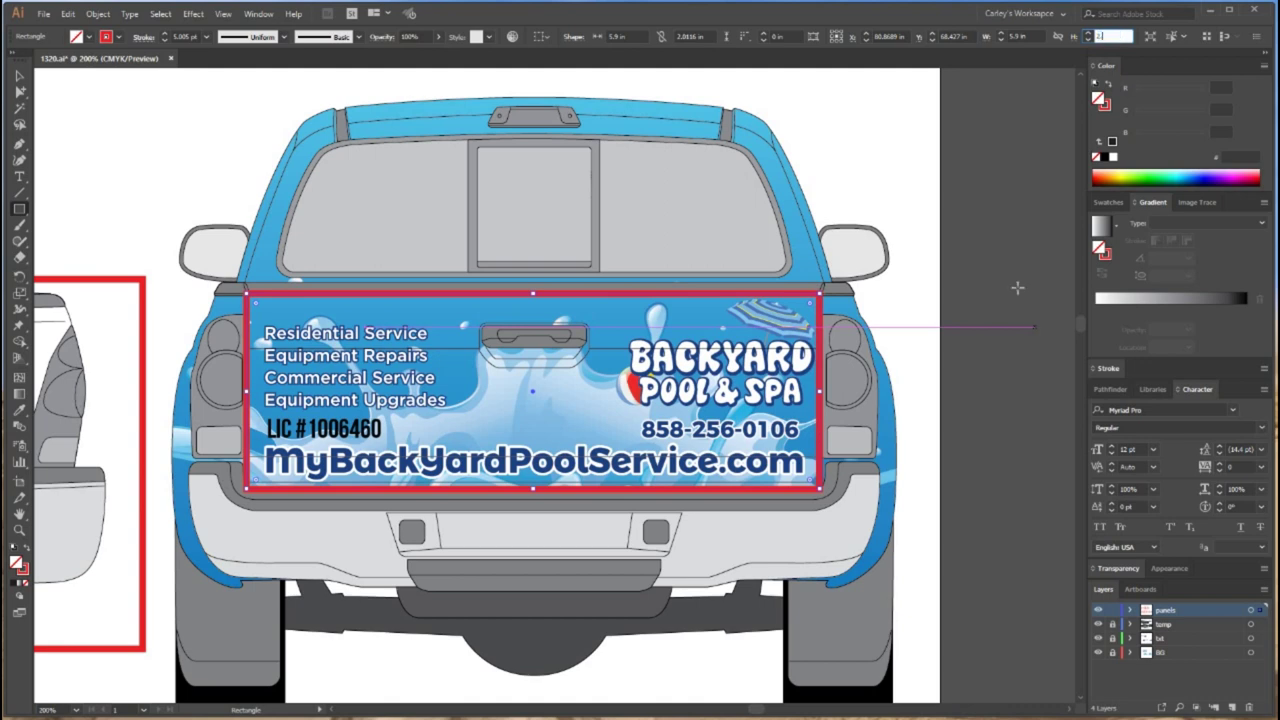
pyautogui.press('Return')
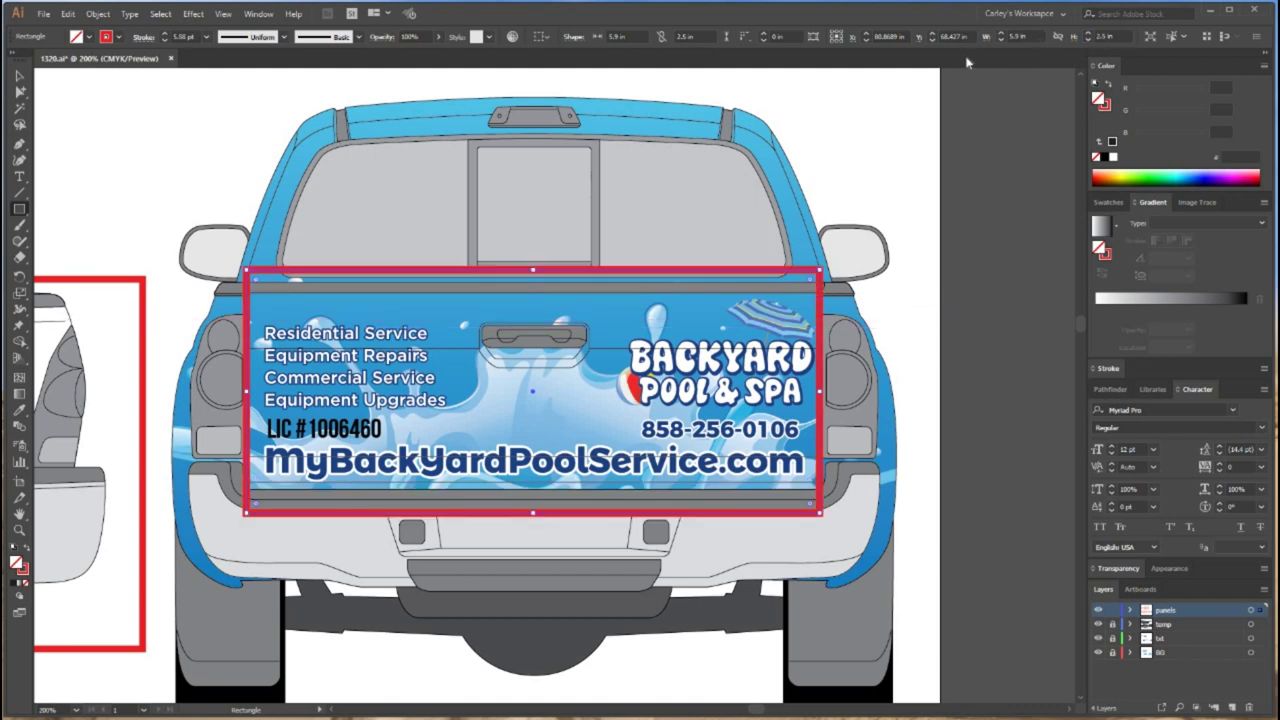
# Set the tailgate rectangle's width to 6.3 in for side bleed
pyautogui.click(986, 37)
pyautogui.write('6.3')
pyautogui.press('Return')
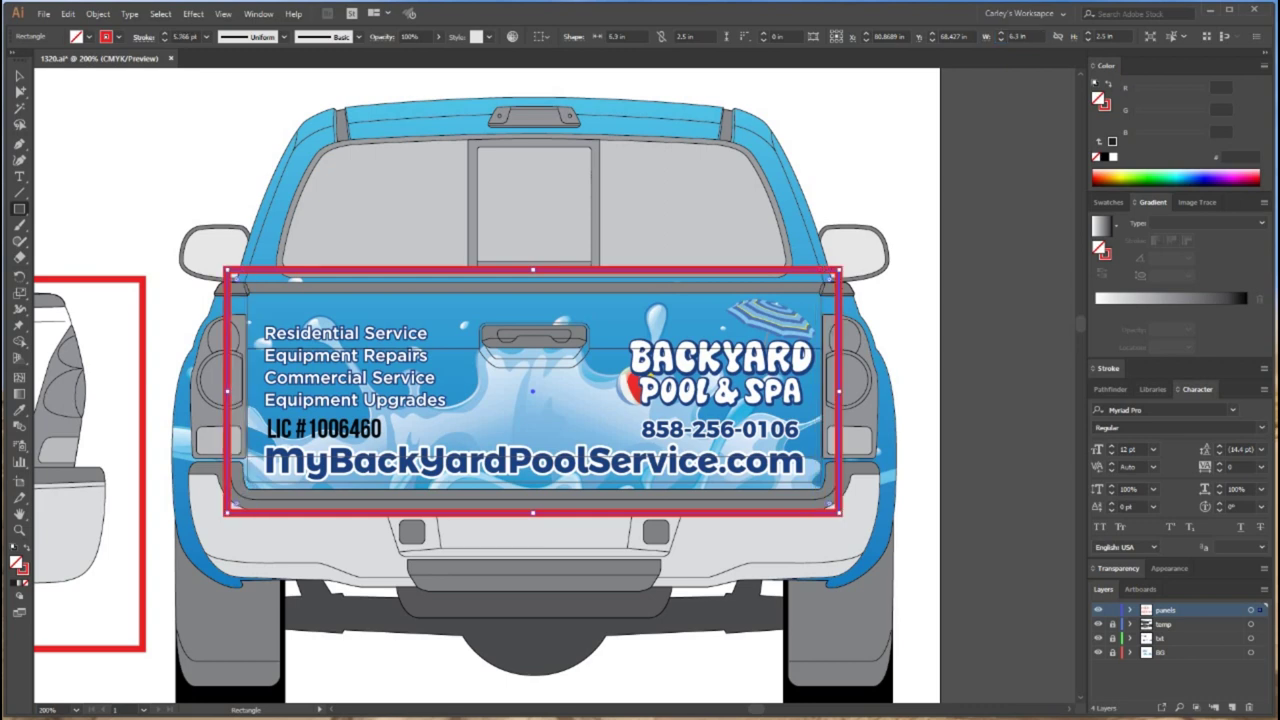
# Deselect the tailgate panel and unlock the txt and BG layers, keeping the temp layer locked
pyautogui.press('v')
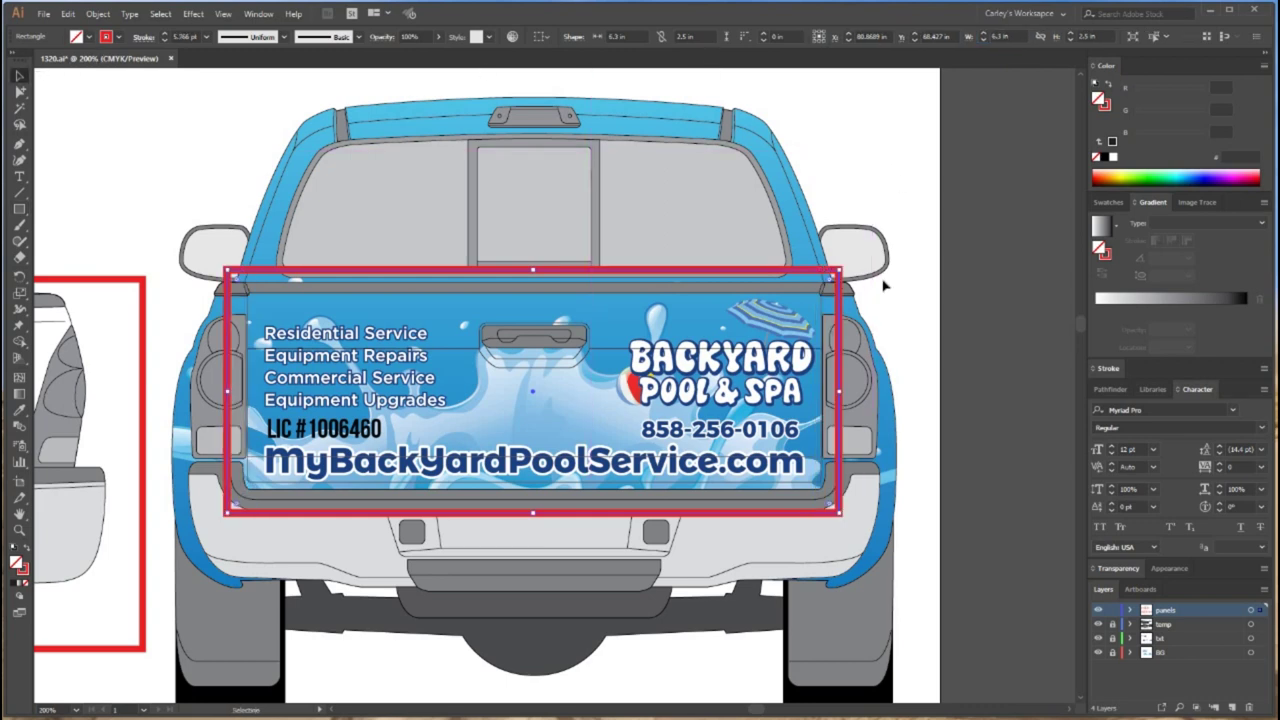
pyautogui.click(906, 416)
pyautogui.scroll(-2, 840, 605)
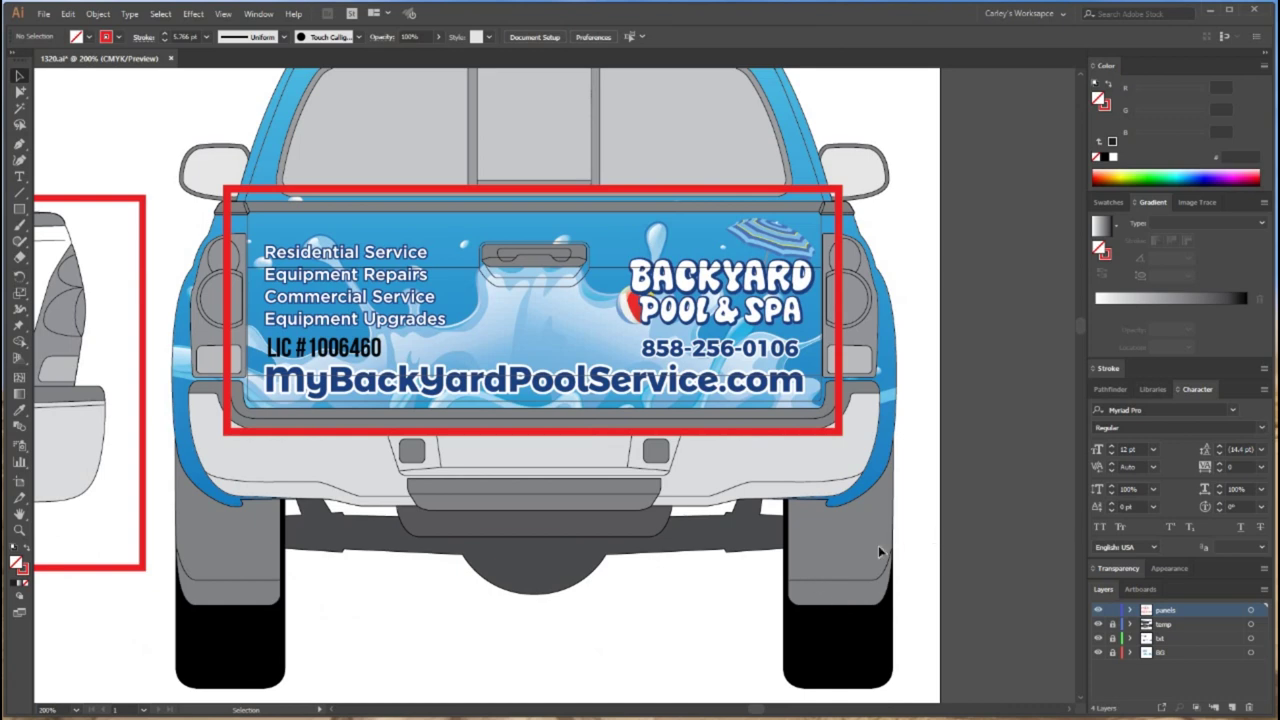
pyautogui.scroll(-2, 880, 552)
pyautogui.moveTo(284, 545); pyautogui.dragTo(689, 642)
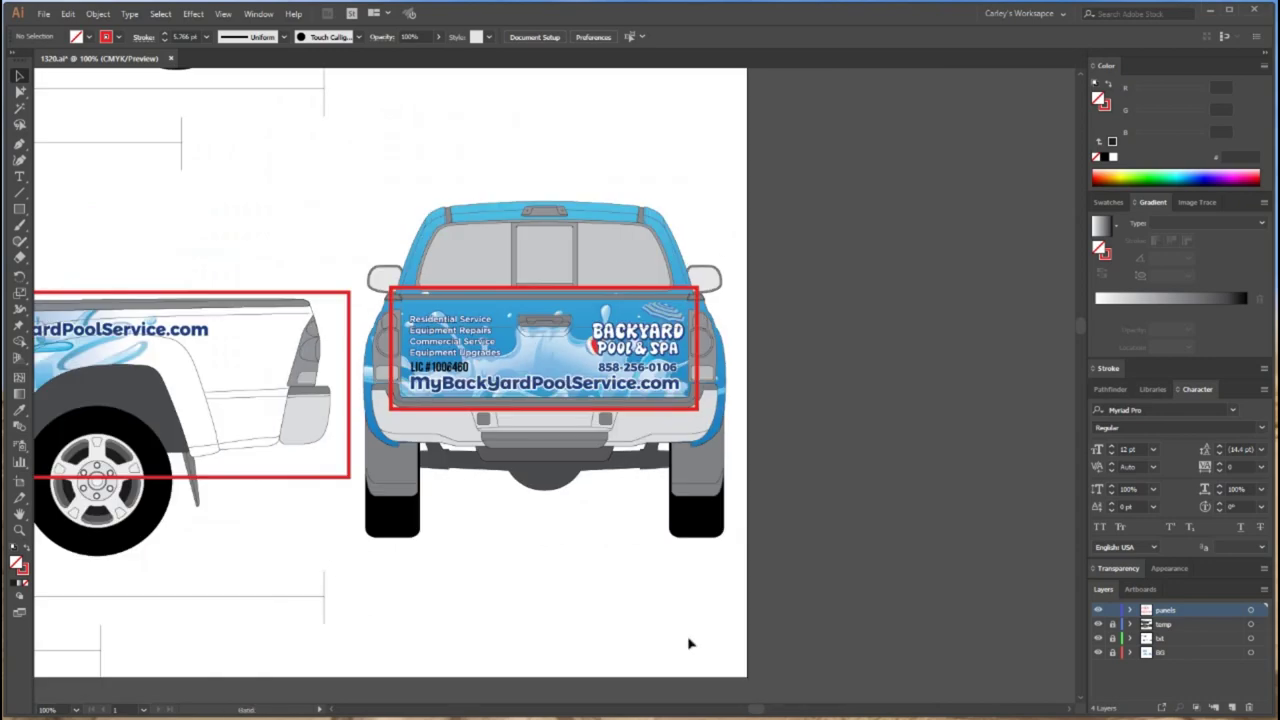
pyautogui.scroll(-1, 697, 636)
pyautogui.scroll(-2, 698, 635)
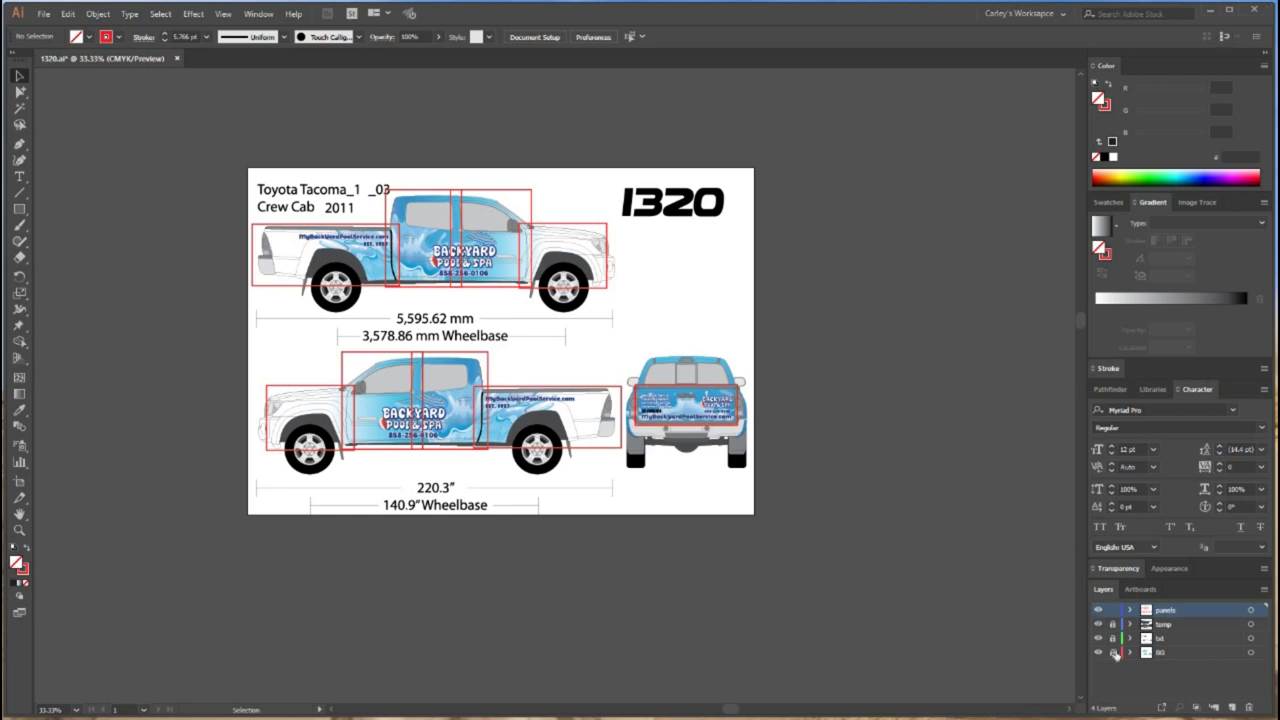
pyautogui.click(1170, 625)
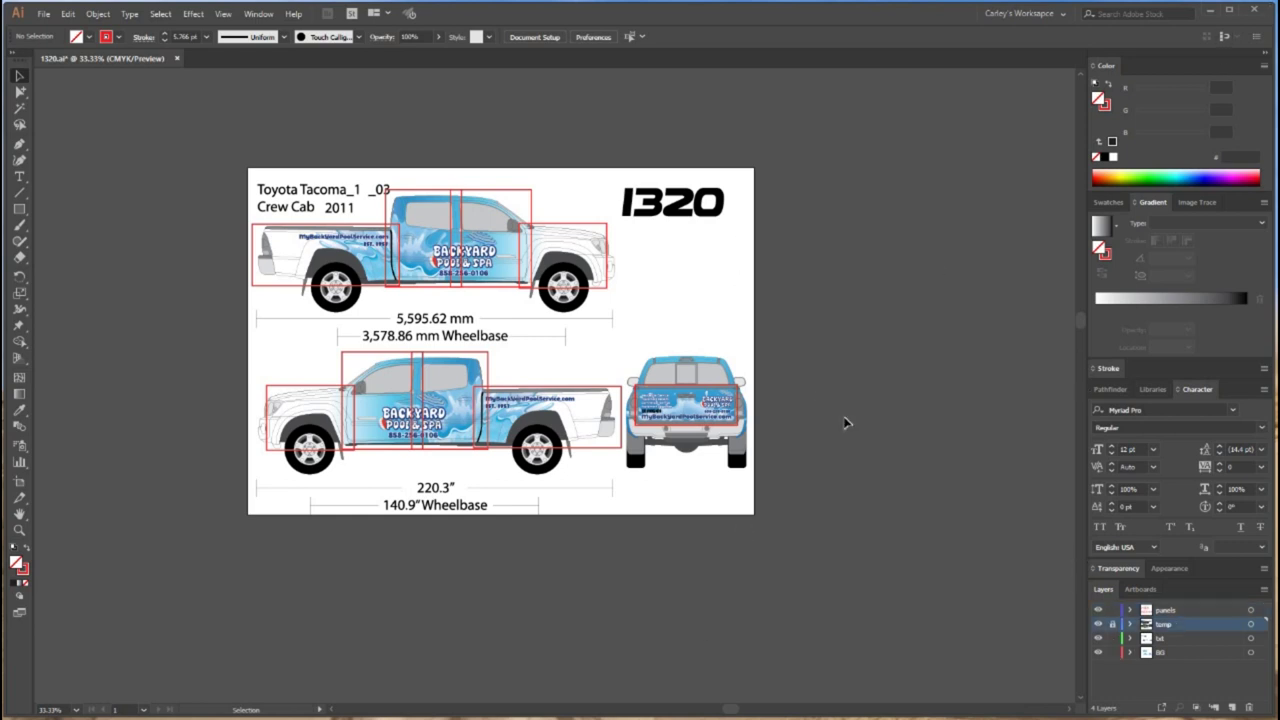
# Duplicate the upper side view's background, lettering and panel rectangles onto the empty canvas below the main artboard
pyautogui.hotkey('ctrl', '+')
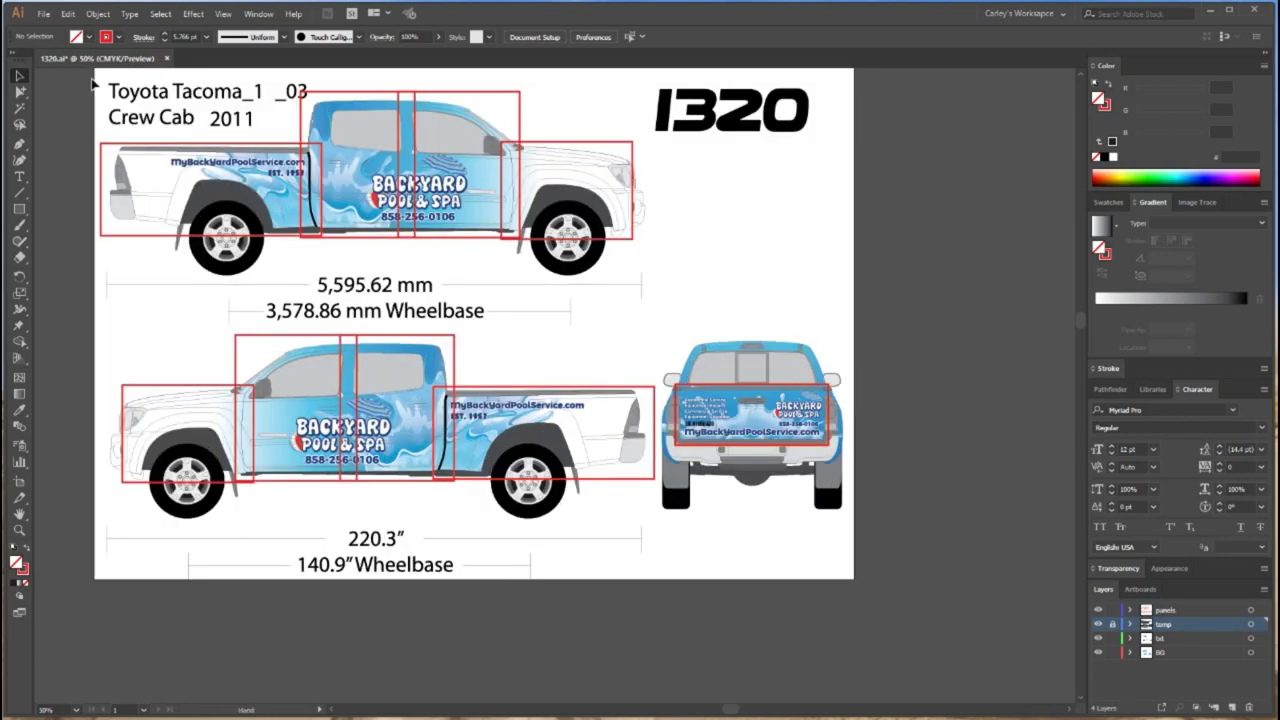
pyautogui.moveTo(95, 83); pyautogui.dragTo(115, 147)
pyautogui.click(672, 322)
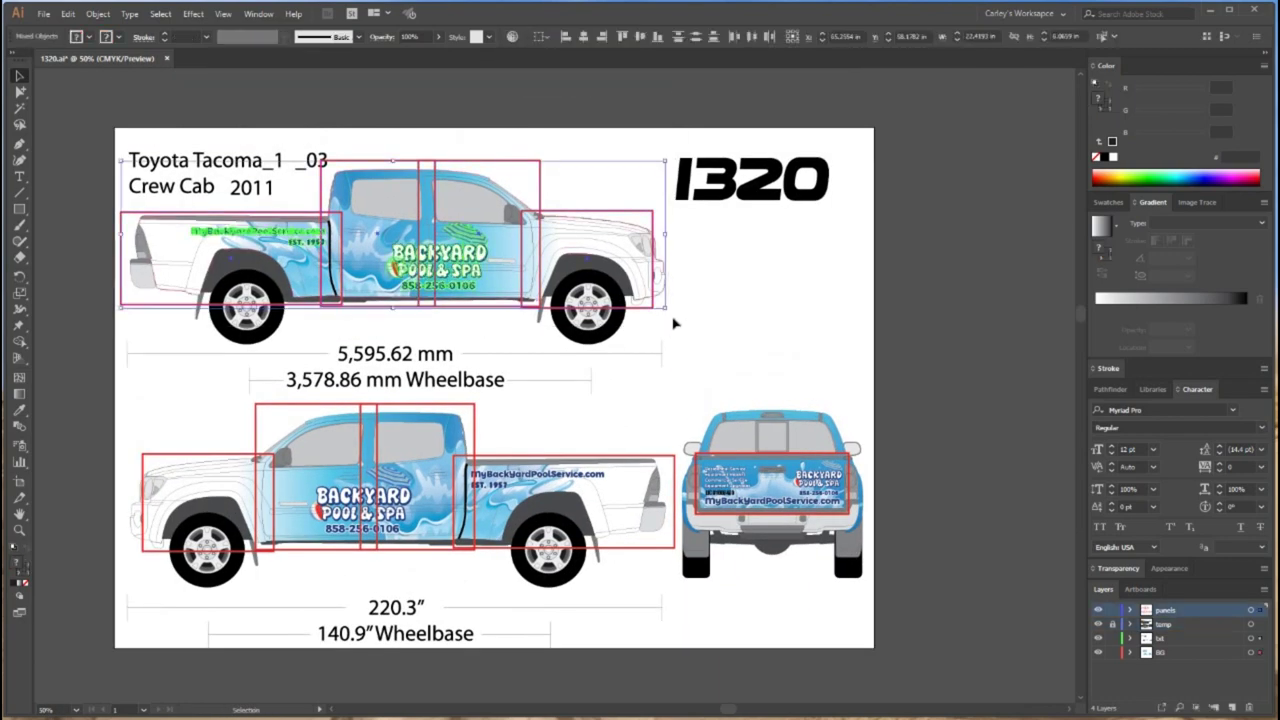
pyautogui.scroll(-3, 685, 370)
pyautogui.hotkey('ctrl', '-')
pyautogui.moveTo(596, 395); pyautogui.dragTo(485, 234)
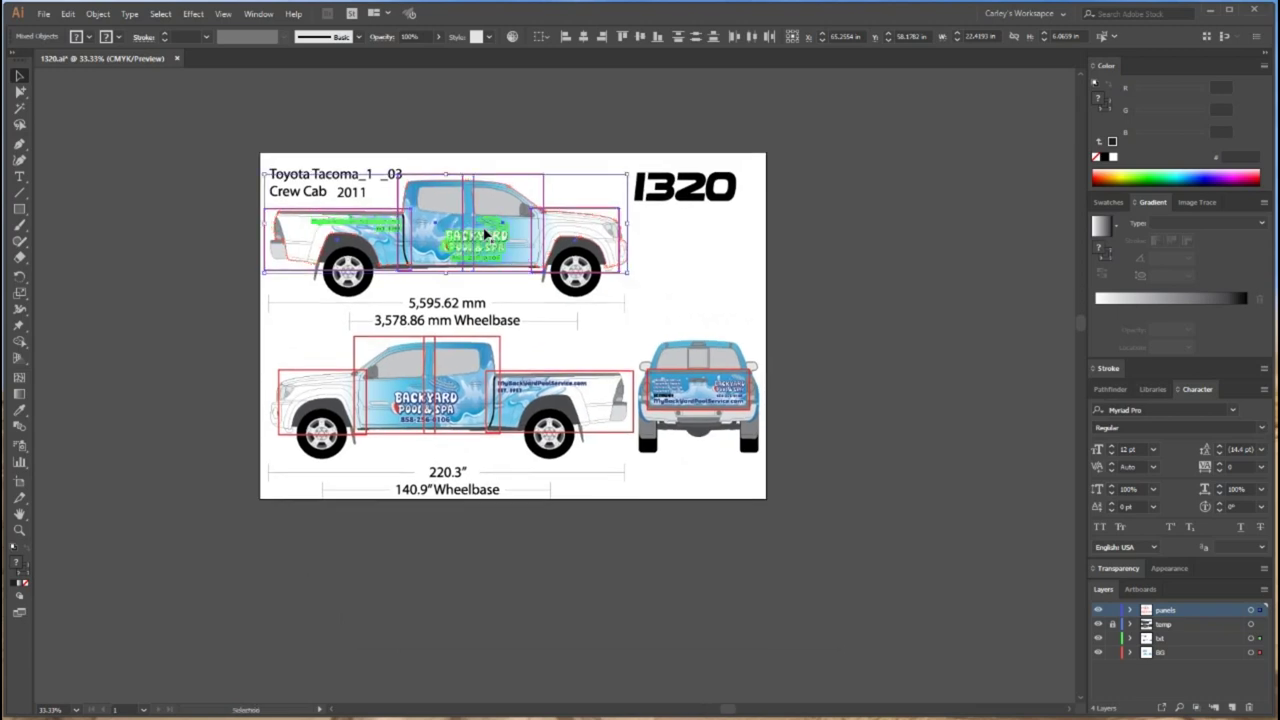
pyautogui.moveTo(531, 366); pyautogui.dragTo(551, 654)
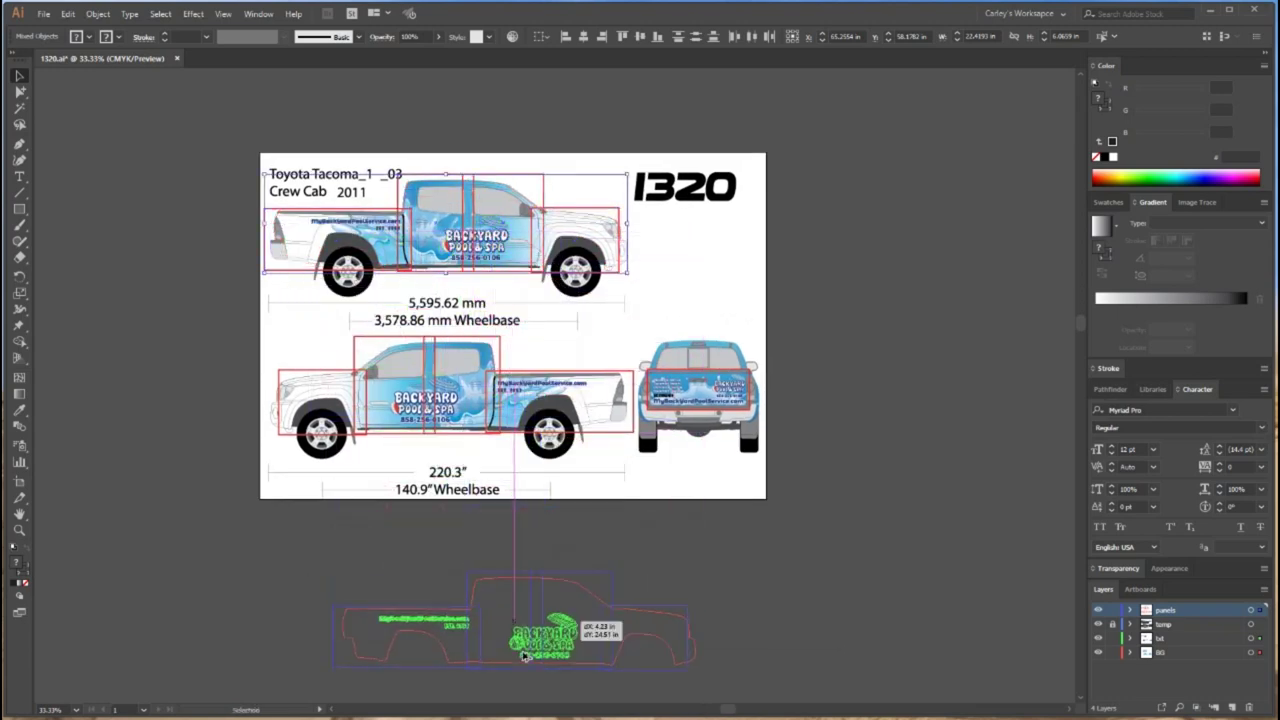
pyautogui.scroll(-8, 751, 586)
pyautogui.click(751, 593)
pyautogui.scroll(2, 703, 617)
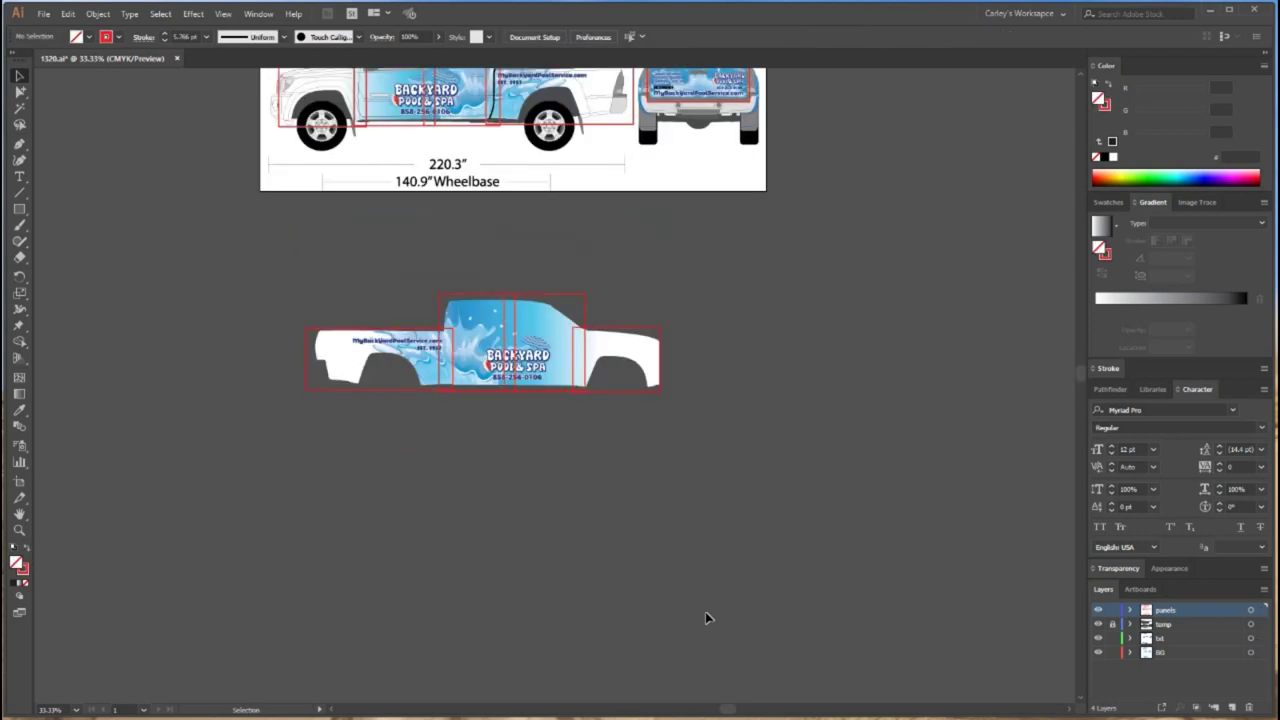
# Release the clipping mask on the duplicated side-view background so the full gradient and splash artwork is exposed
pyautogui.hotkey('ctrl', '+')
pyautogui.hotkey('ctrl', '-')
pyautogui.moveTo(623, 542); pyautogui.dragTo(627, 544)
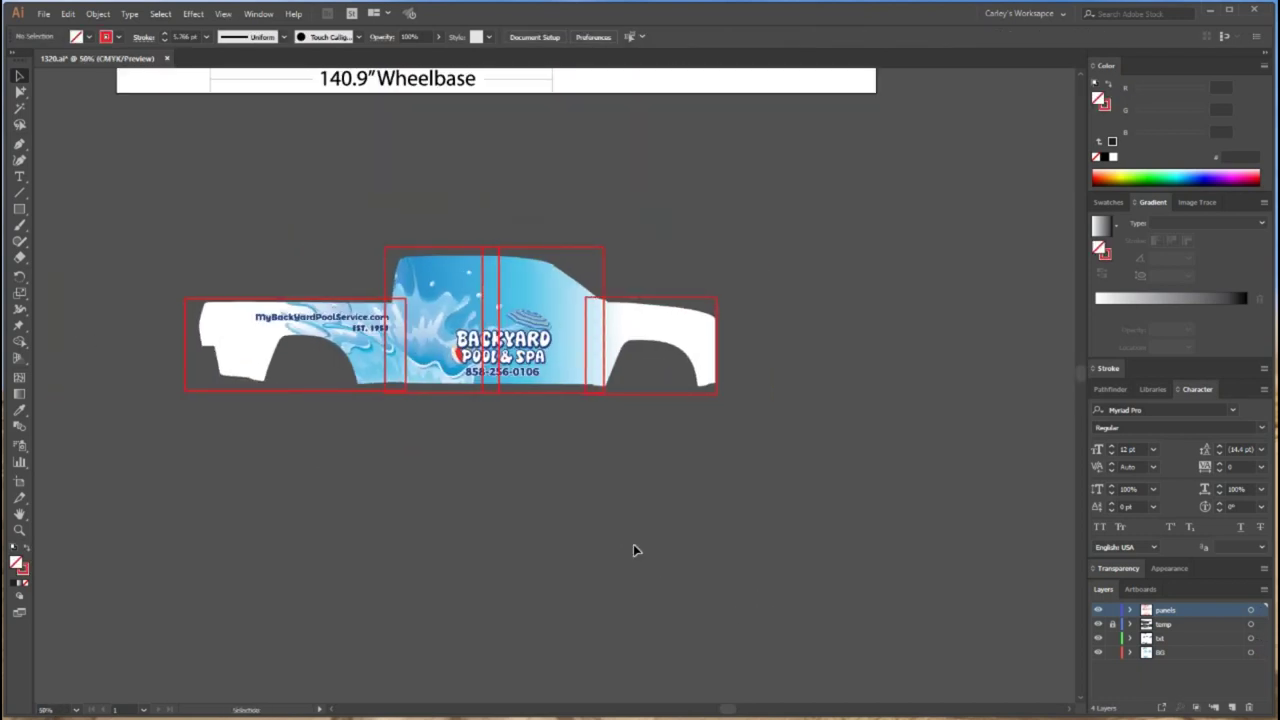
pyautogui.click(540, 297)
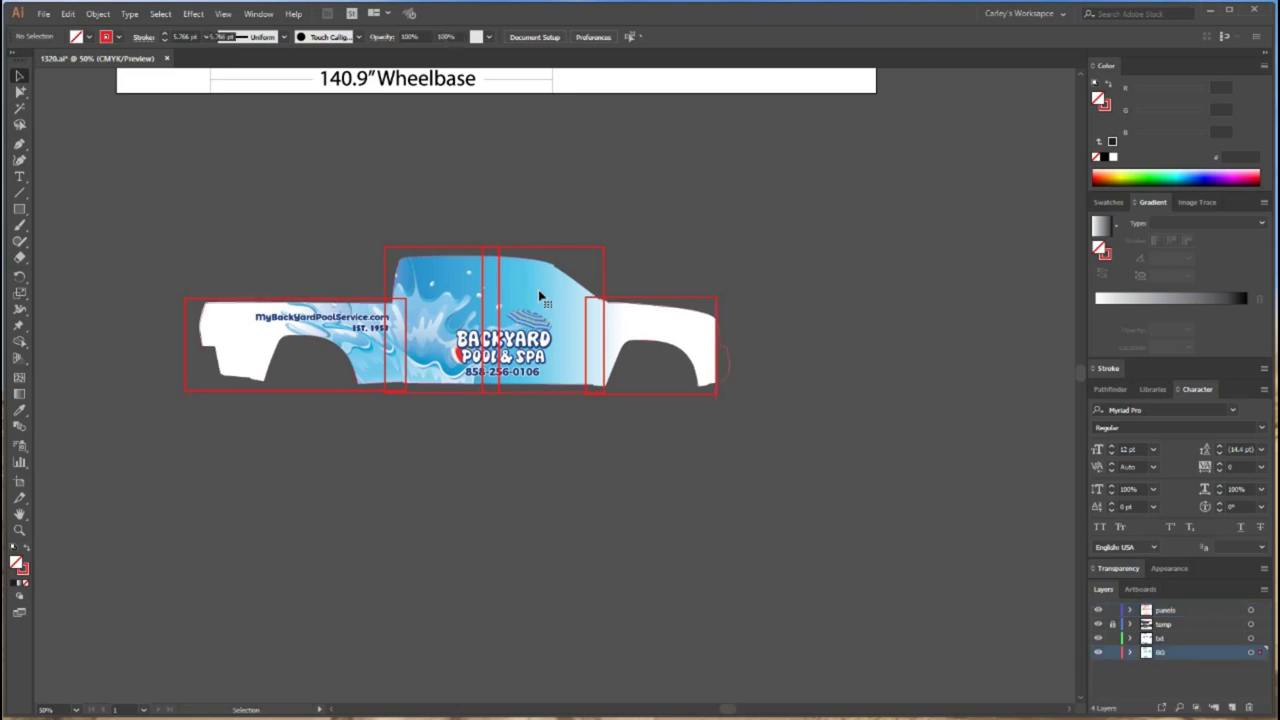
pyautogui.rightClick(572, 398)
pyautogui.click(600, 403)
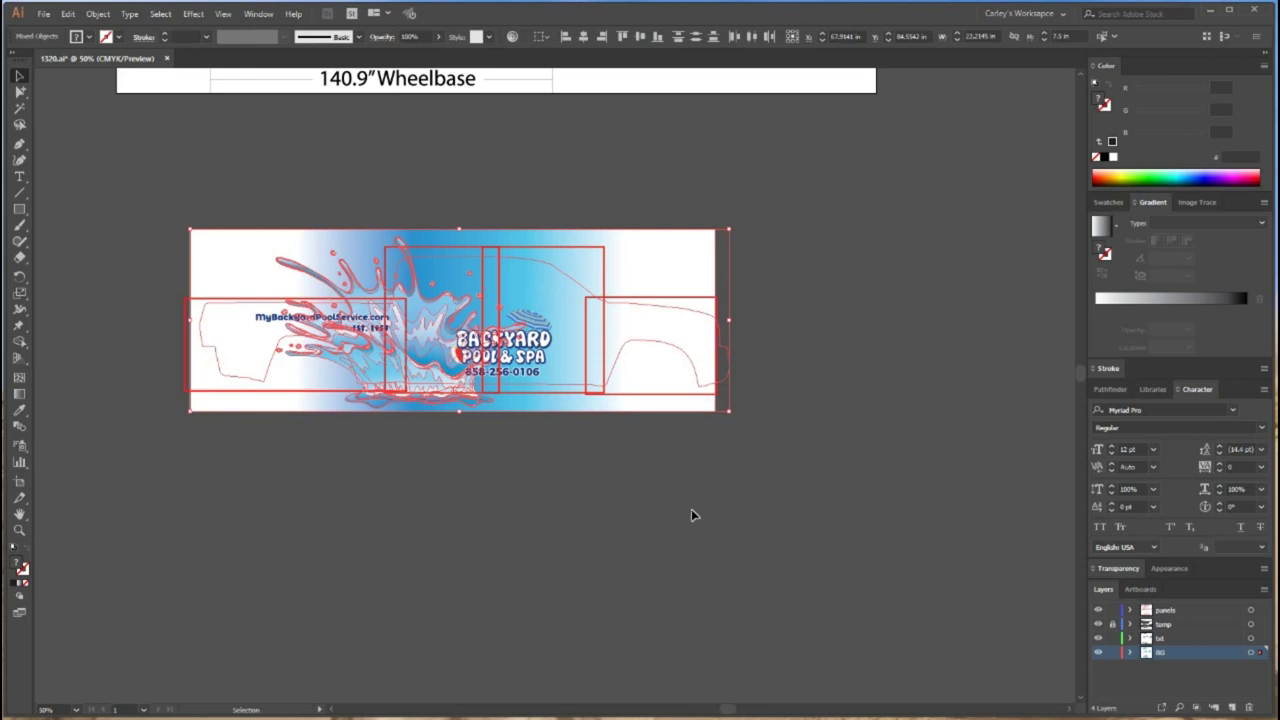
pyautogui.click(723, 420)
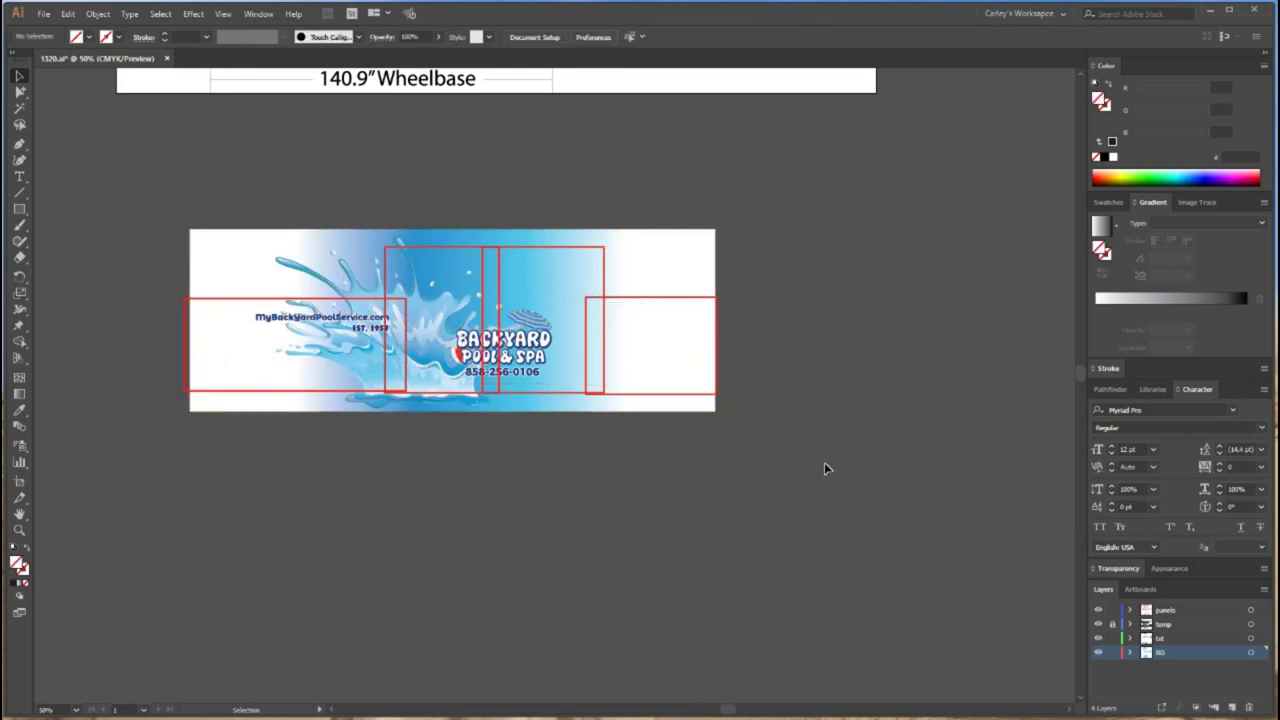
# Try to stretch the gradient background rectangle slightly beyond the outer edge of the truck-bed panel
pyautogui.moveTo(825, 457); pyautogui.dragTo(149, 162)
pyautogui.click(132, 271)
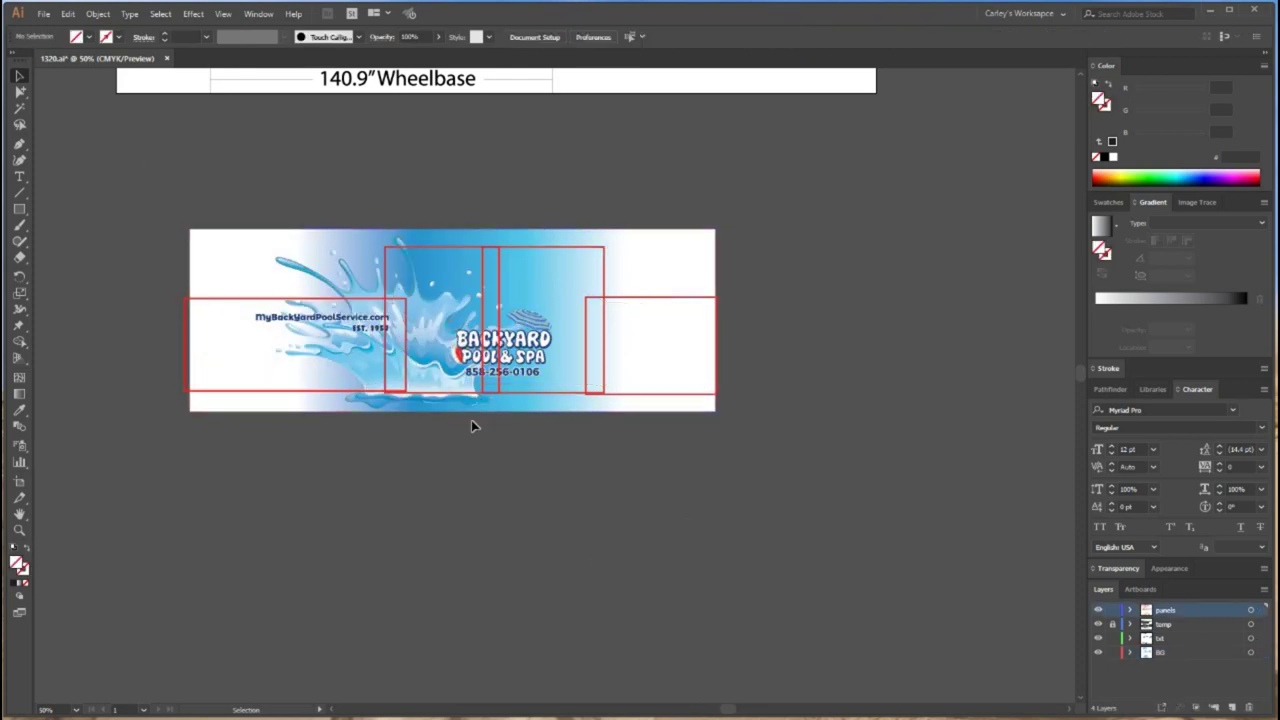
pyautogui.hotkey('ctrl', '+')
pyautogui.moveTo(254, 280); pyautogui.dragTo(304, 294)
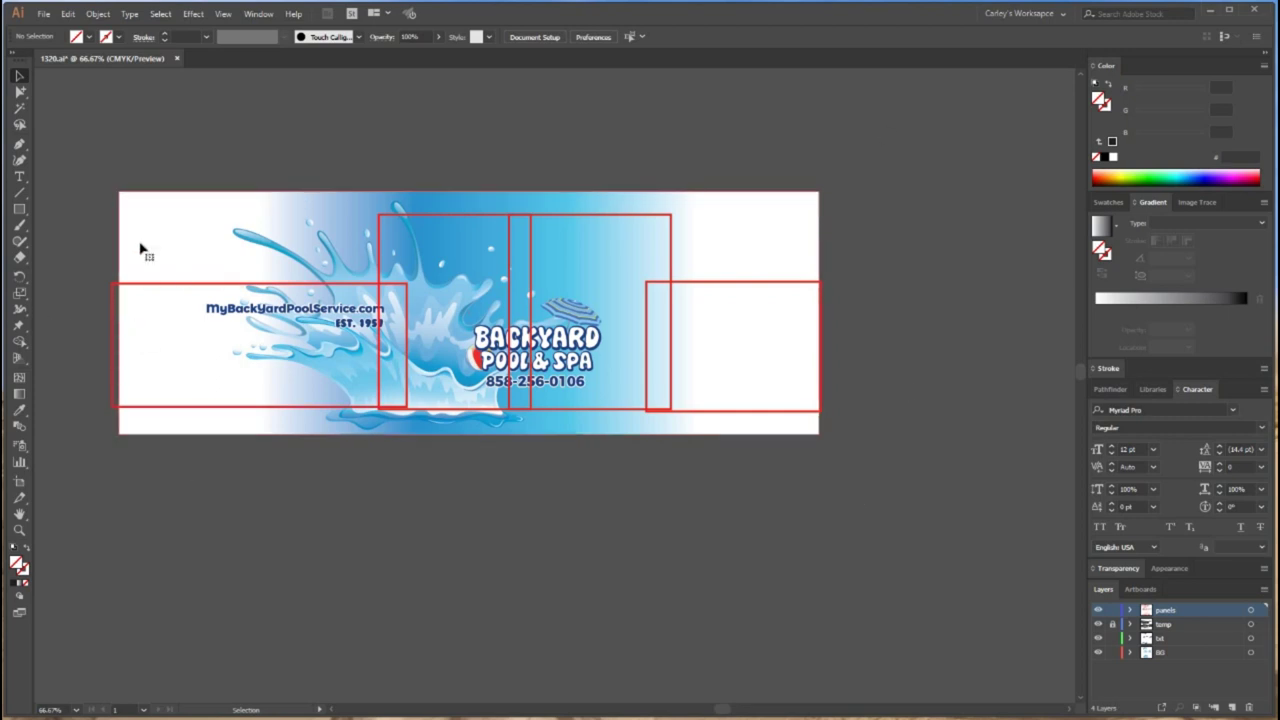
pyautogui.click(151, 313)
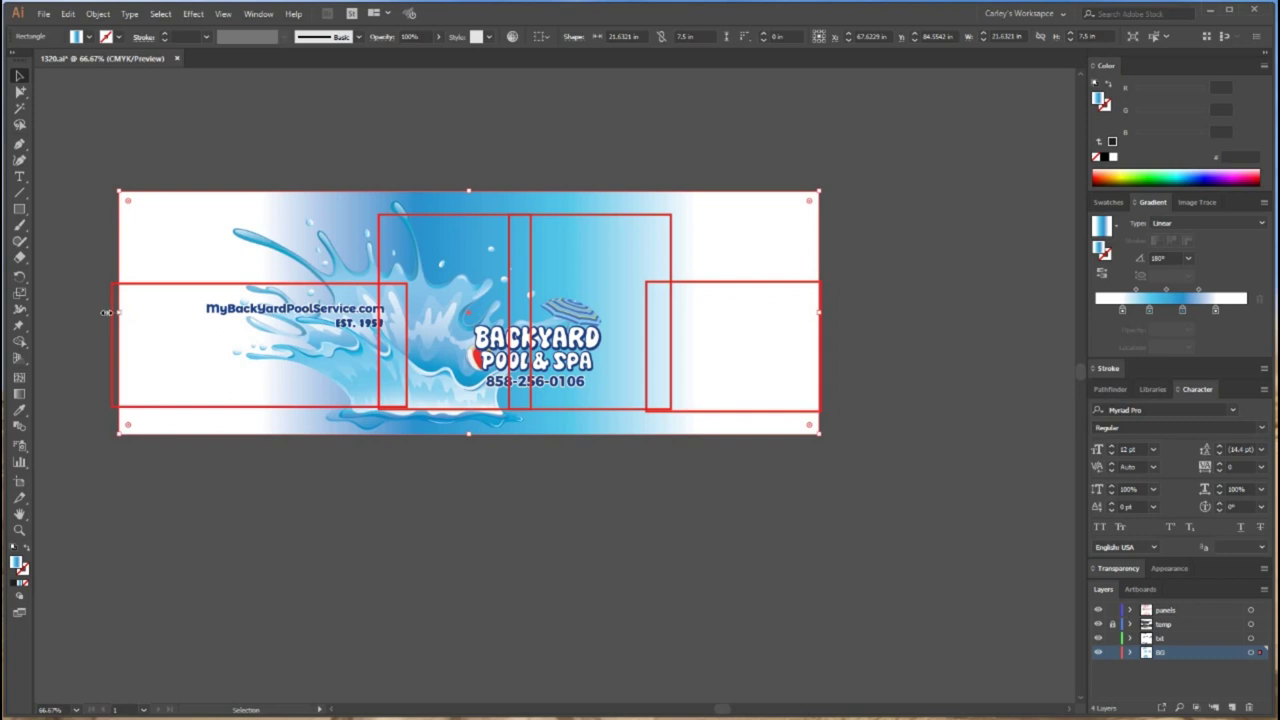
pyautogui.moveTo(119, 313); pyautogui.dragTo(106, 313)
pyautogui.click(185, 588)
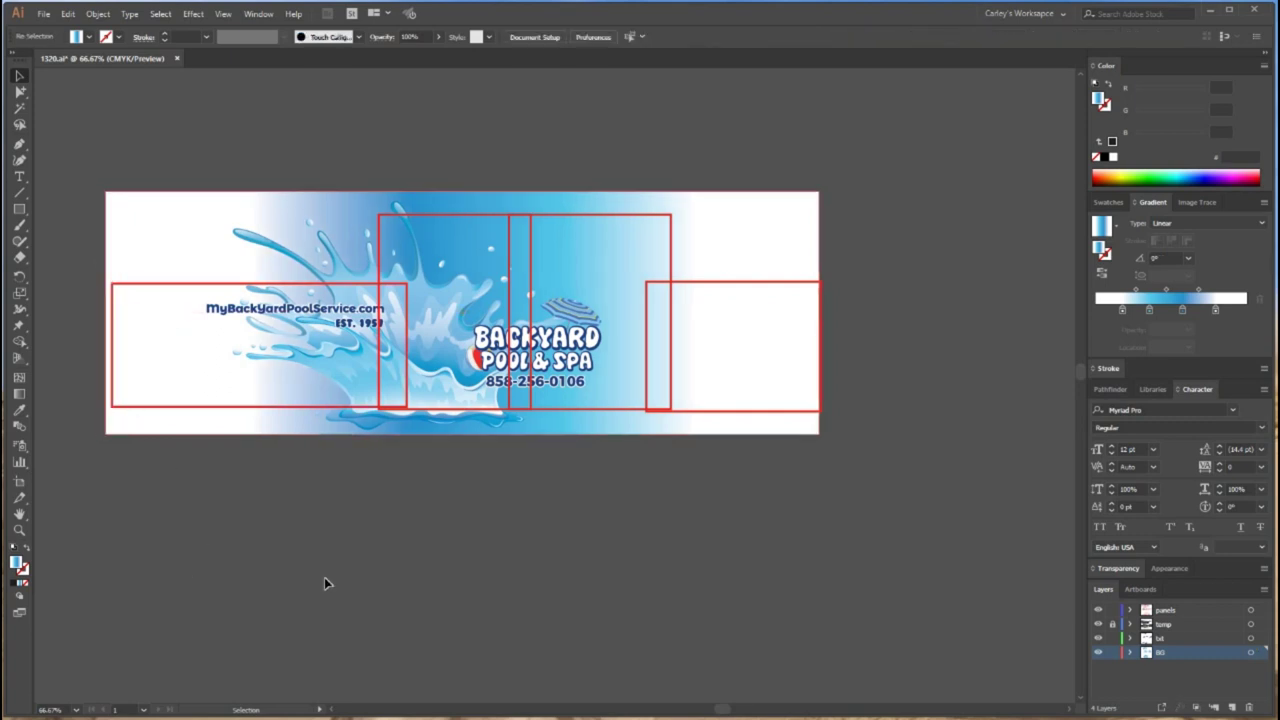
pyautogui.press('alt')
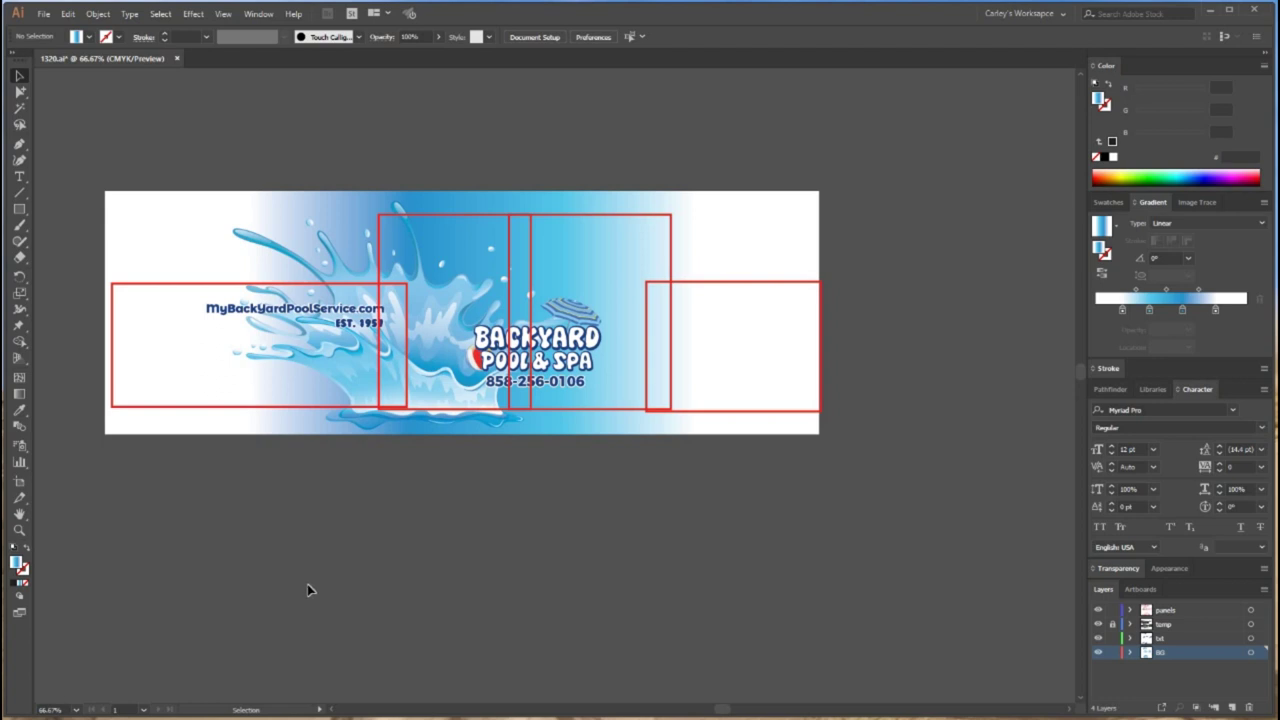
pyautogui.hotkey('ctrl', 'z')
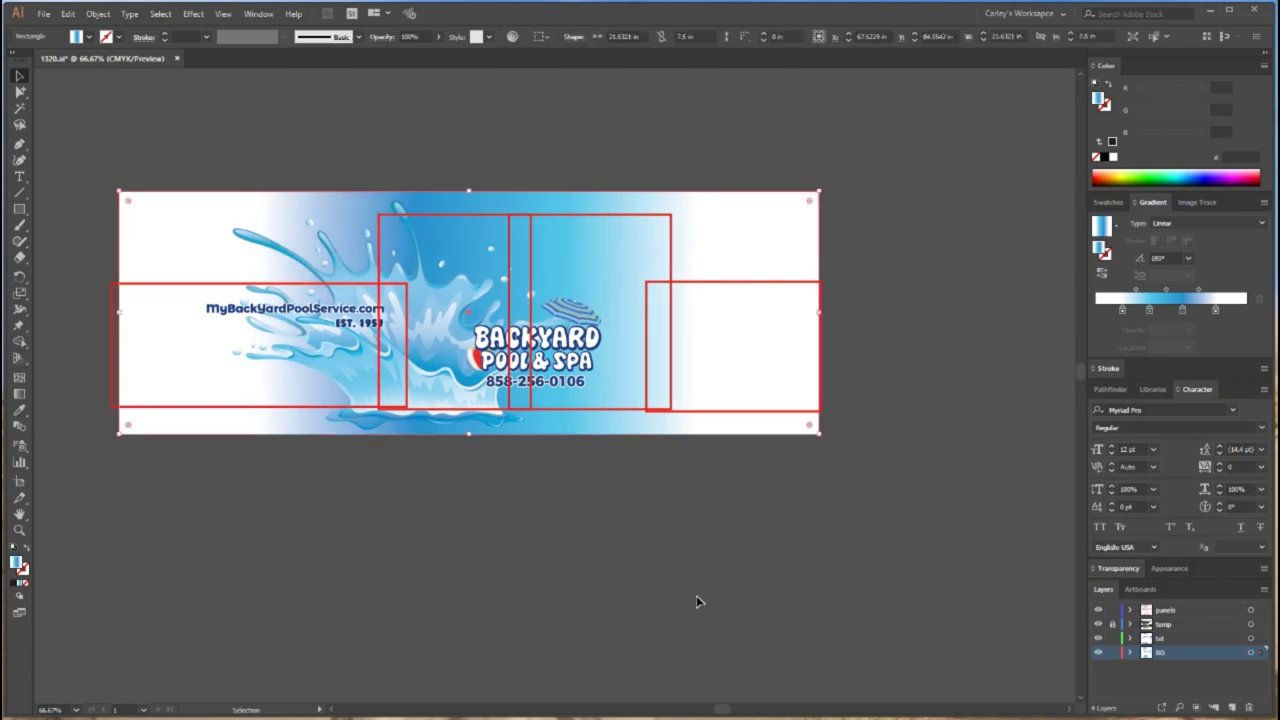
pyautogui.click(904, 549)
# Duplicate the whole unmasked side artwork with its lettering and panels directly below itself
pyautogui.hotkey('ctrl', '-')
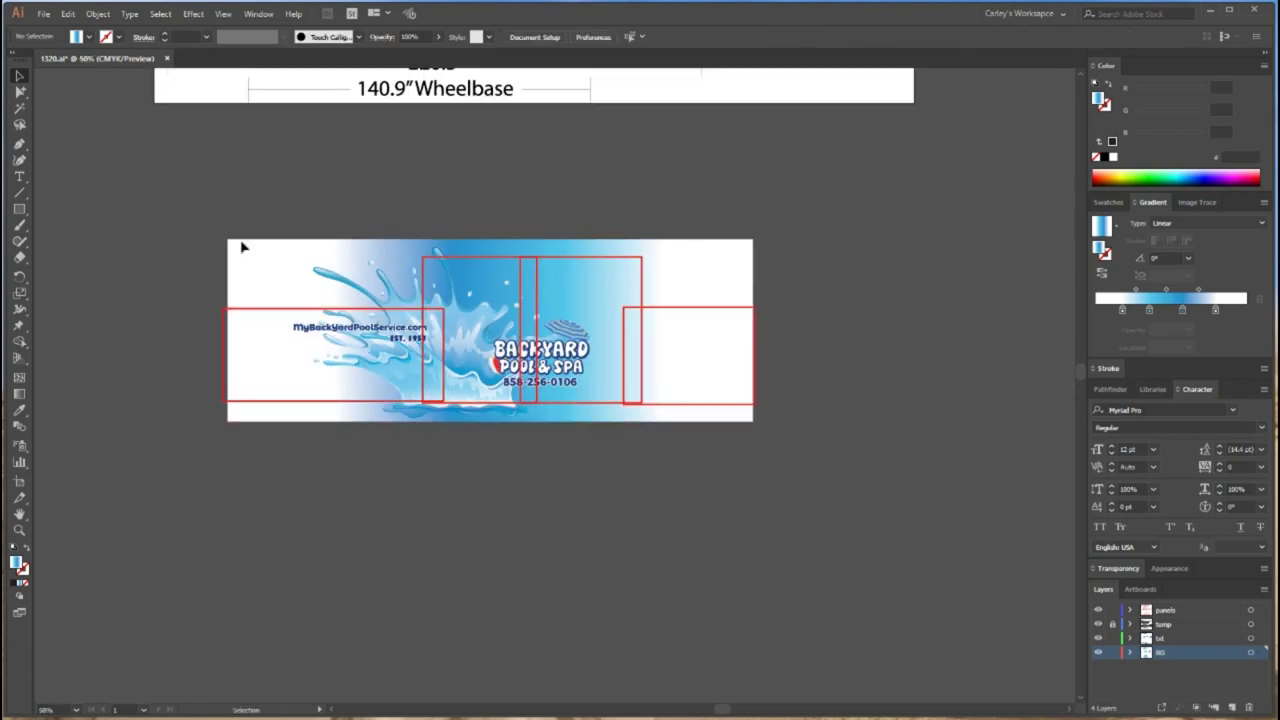
pyautogui.hotkey('ctrl', 'a')
pyautogui.hotkey('ctrl', '+')
pyautogui.moveTo(485, 561); pyautogui.dragTo(350, 438)
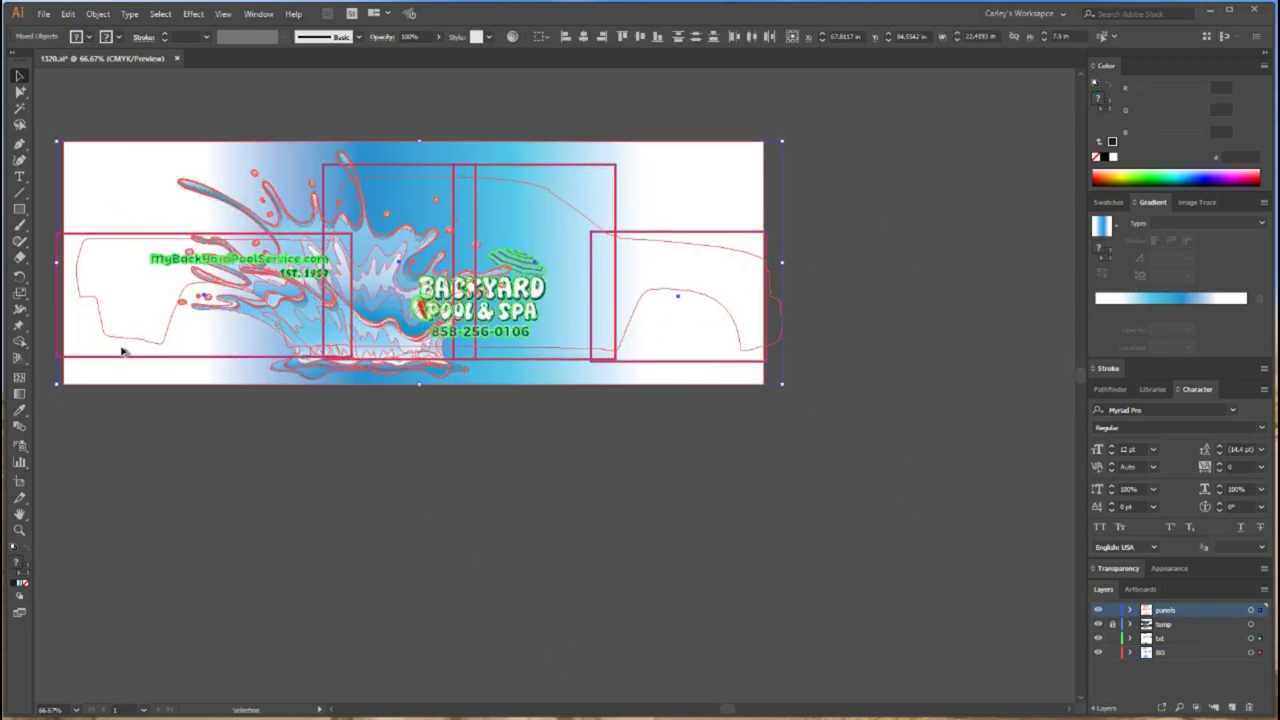
pyautogui.moveTo(117, 162); pyautogui.dragTo(119, 425)
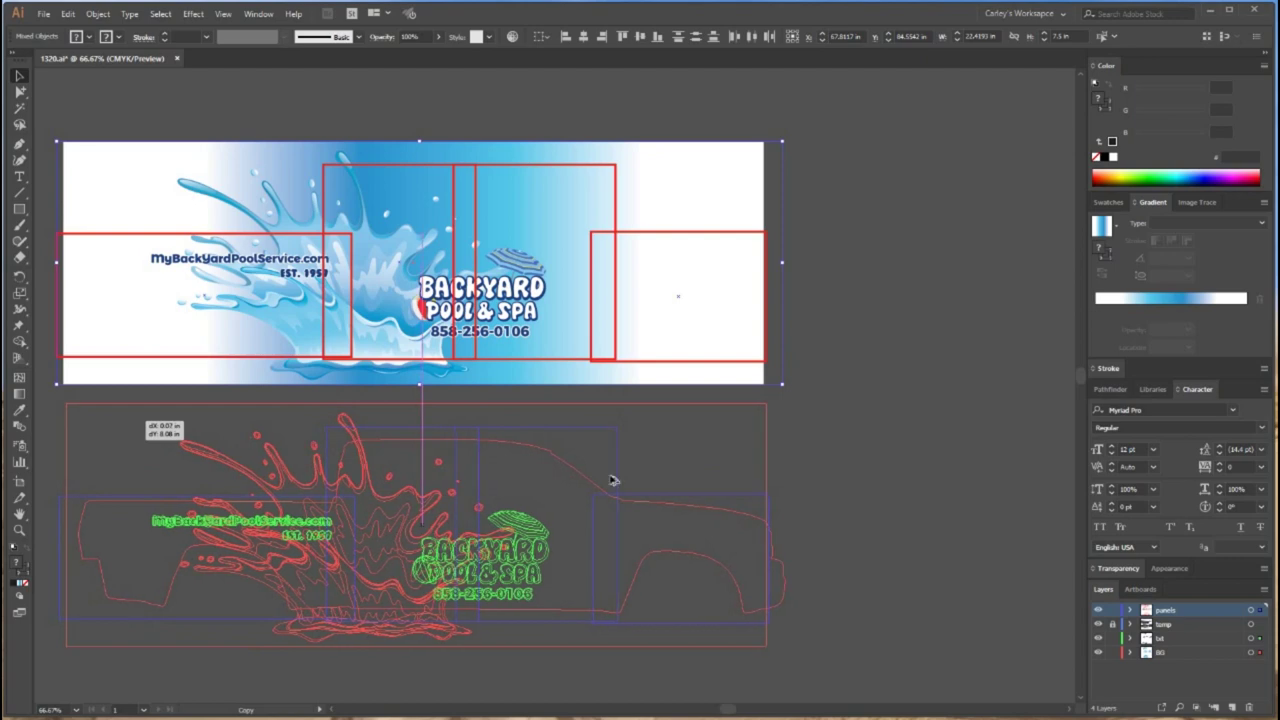
pyautogui.click(840, 677)
# Duplicate both stacked artworks beside the originals to make one copy for each of the four panels
pyautogui.hotkey('ctrl', '-')
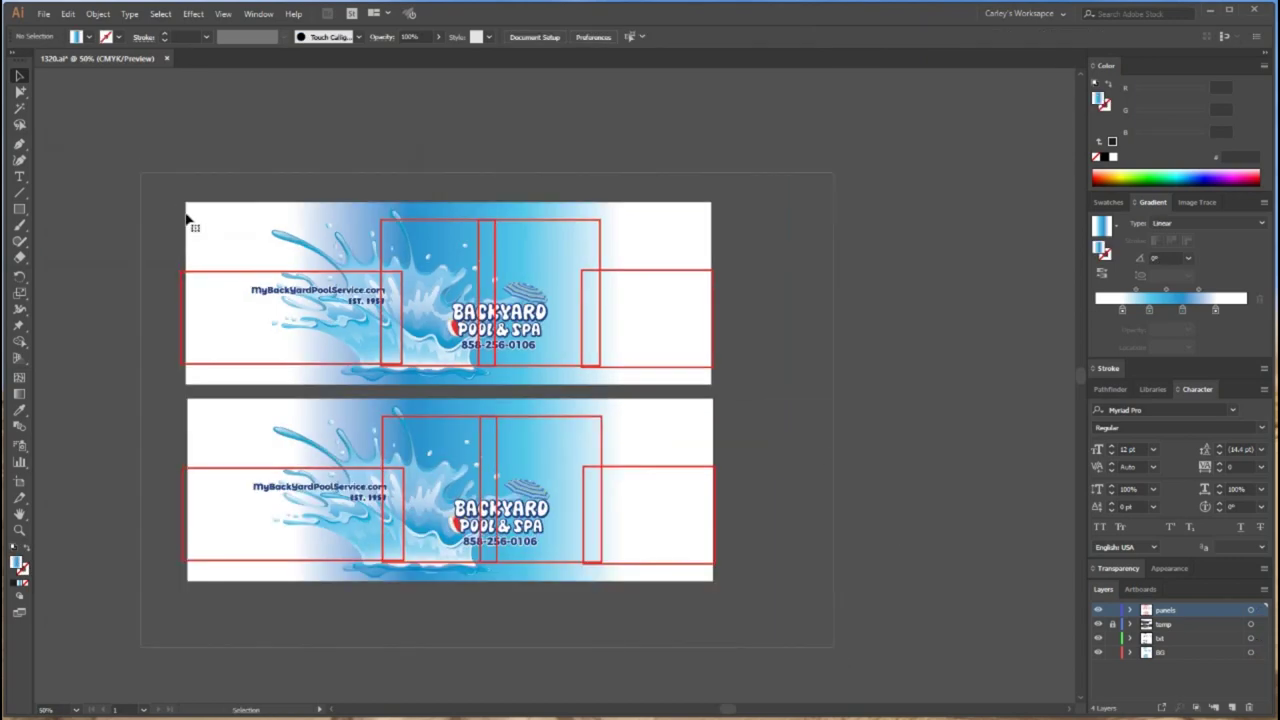
pyautogui.moveTo(757, 230); pyautogui.dragTo(760, 223)
pyautogui.moveTo(698, 134); pyautogui.dragTo(636, 120)
pyautogui.click(206, 163)
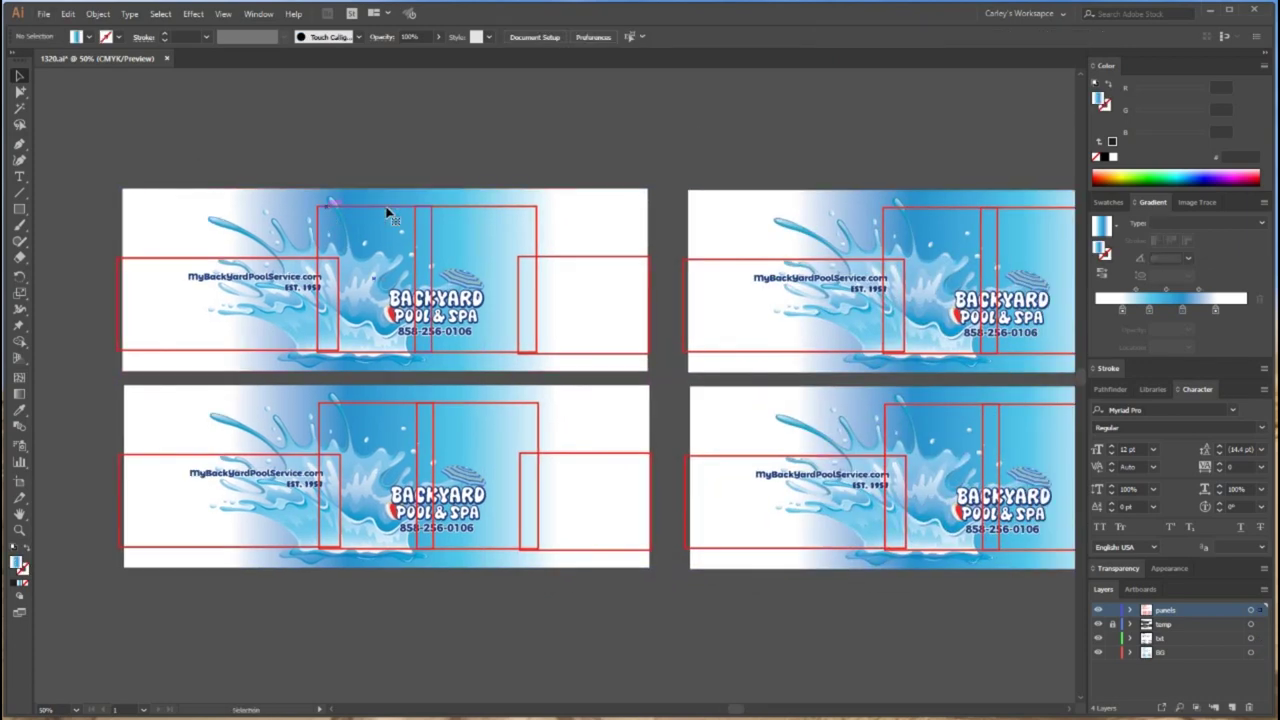
# Delete the two cab panels and the front fender panel from the upper-left copy, keeping only the truck-bed panel
pyautogui.click(430, 213)
pyautogui.press('Delete')
pyautogui.click(437, 207)
pyautogui.press('Delete')
pyautogui.click(548, 258)
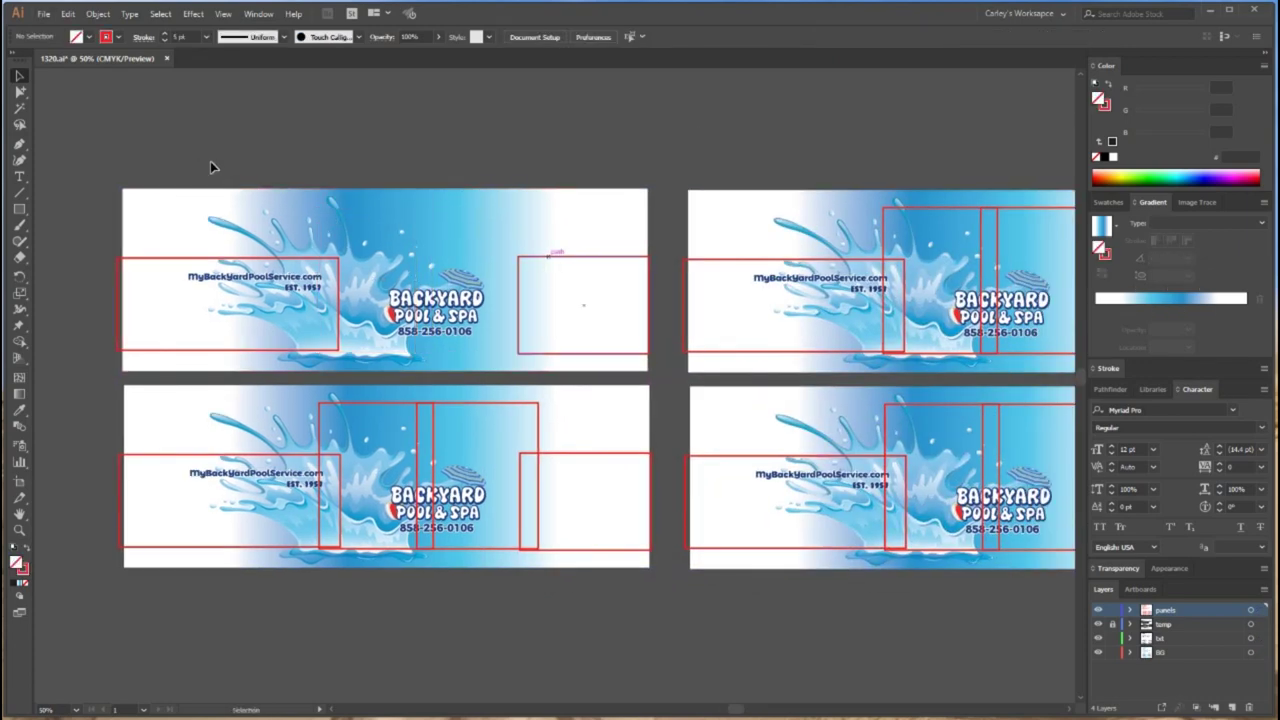
pyautogui.press('Delete')
# Clip the entire upper-left copy to its truck-bed panel rectangle with a clipping mask
pyautogui.moveTo(648, 345); pyautogui.dragTo(656, 374)
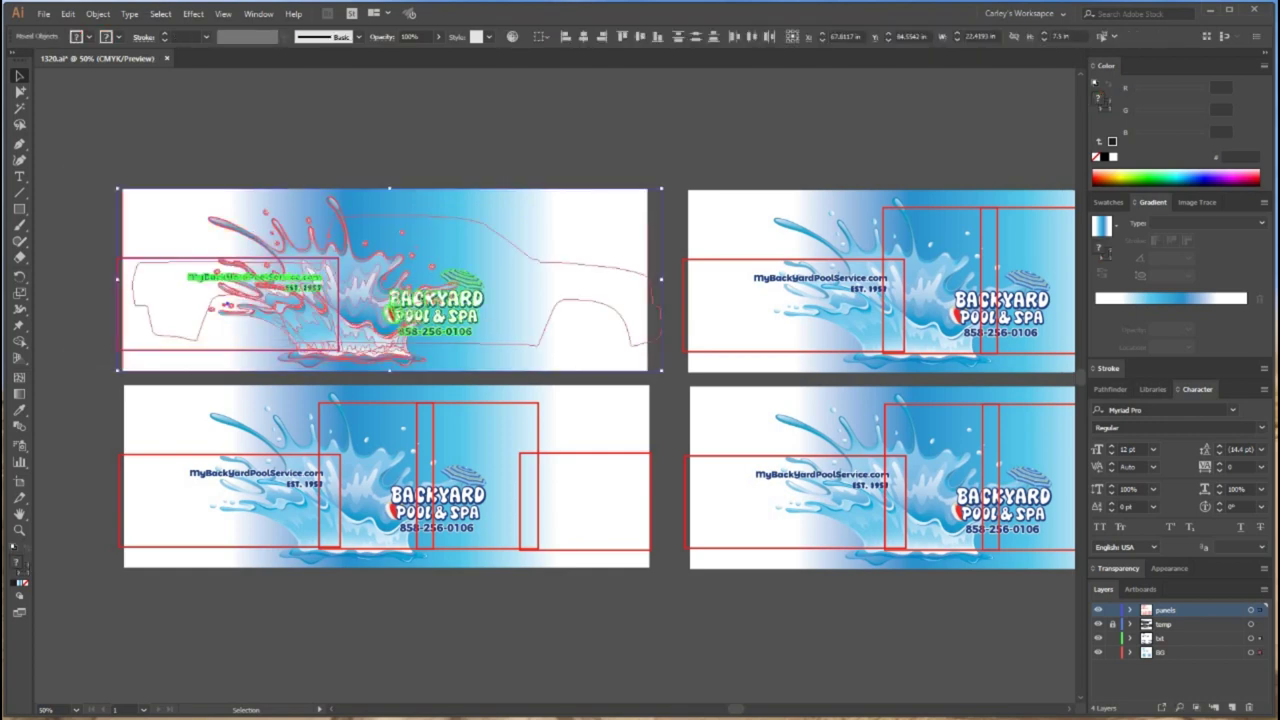
pyautogui.click(97, 14)
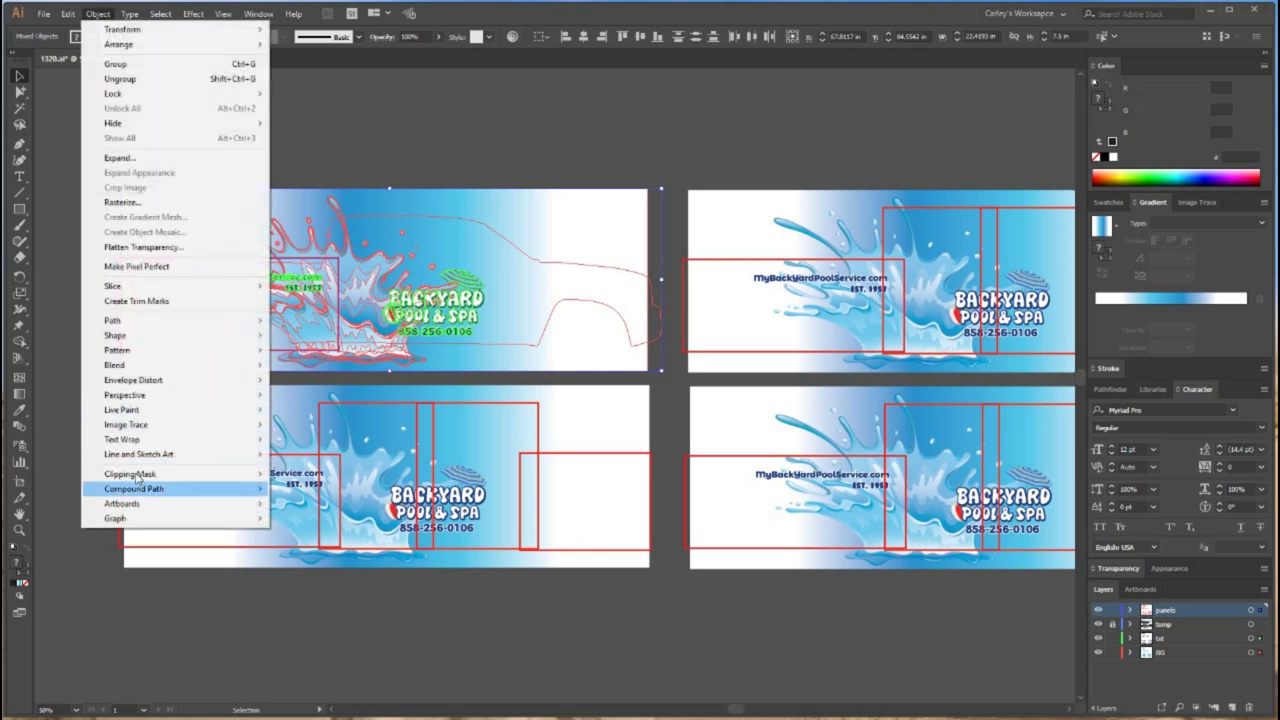
pyautogui.moveTo(200, 474)
pyautogui.click(317, 478)
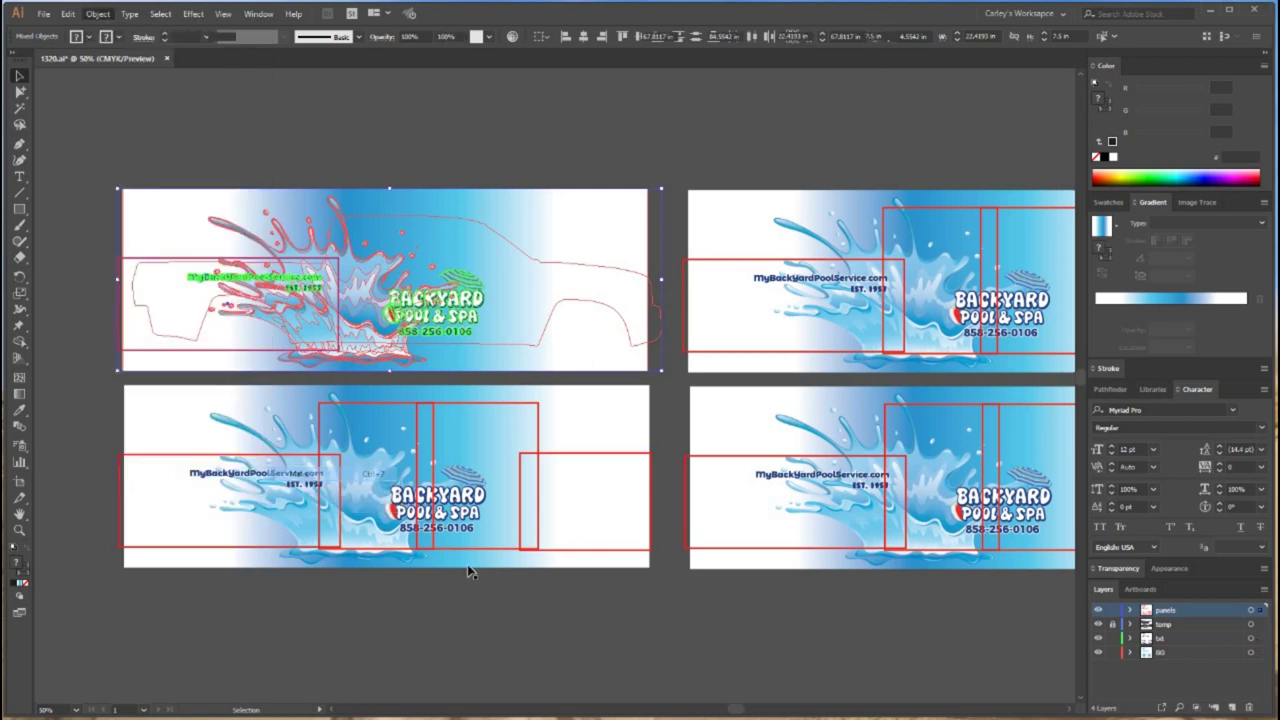
# Create a new artboard fitted to the clipped truck-bed panel and deselect the artwork
pyautogui.scroll(-3, 200, 294)
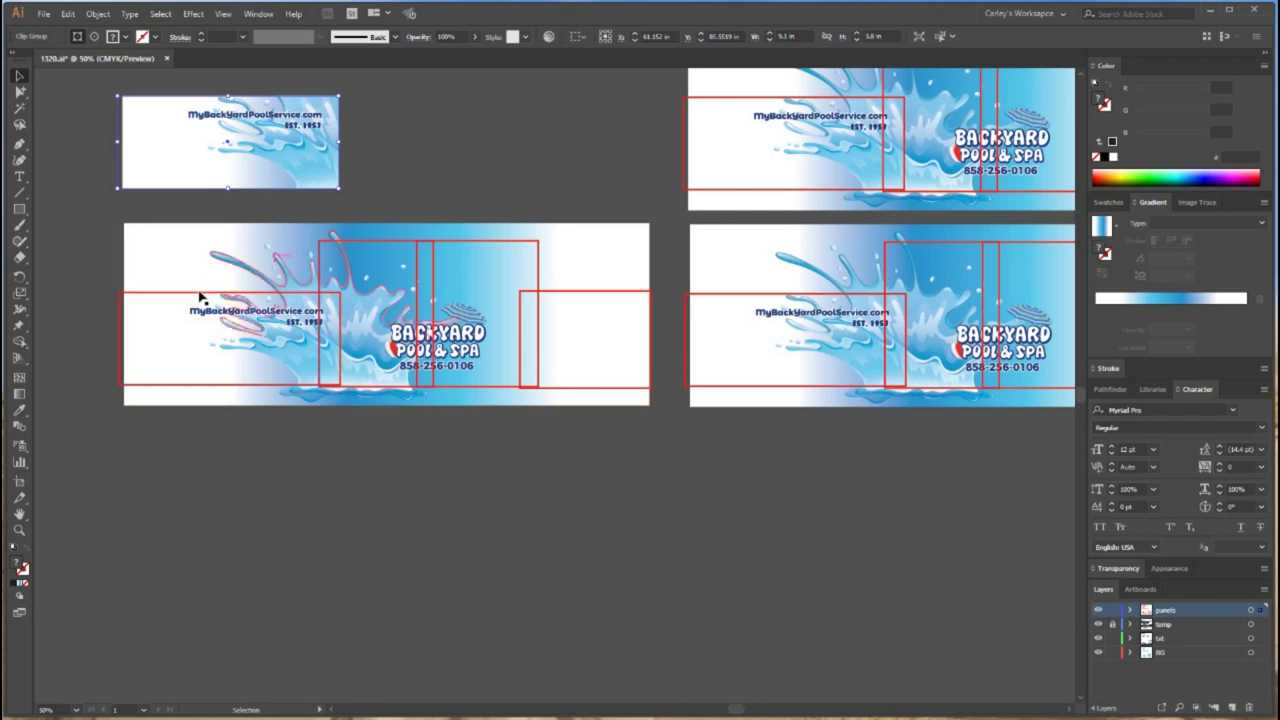
pyautogui.click(19, 481)
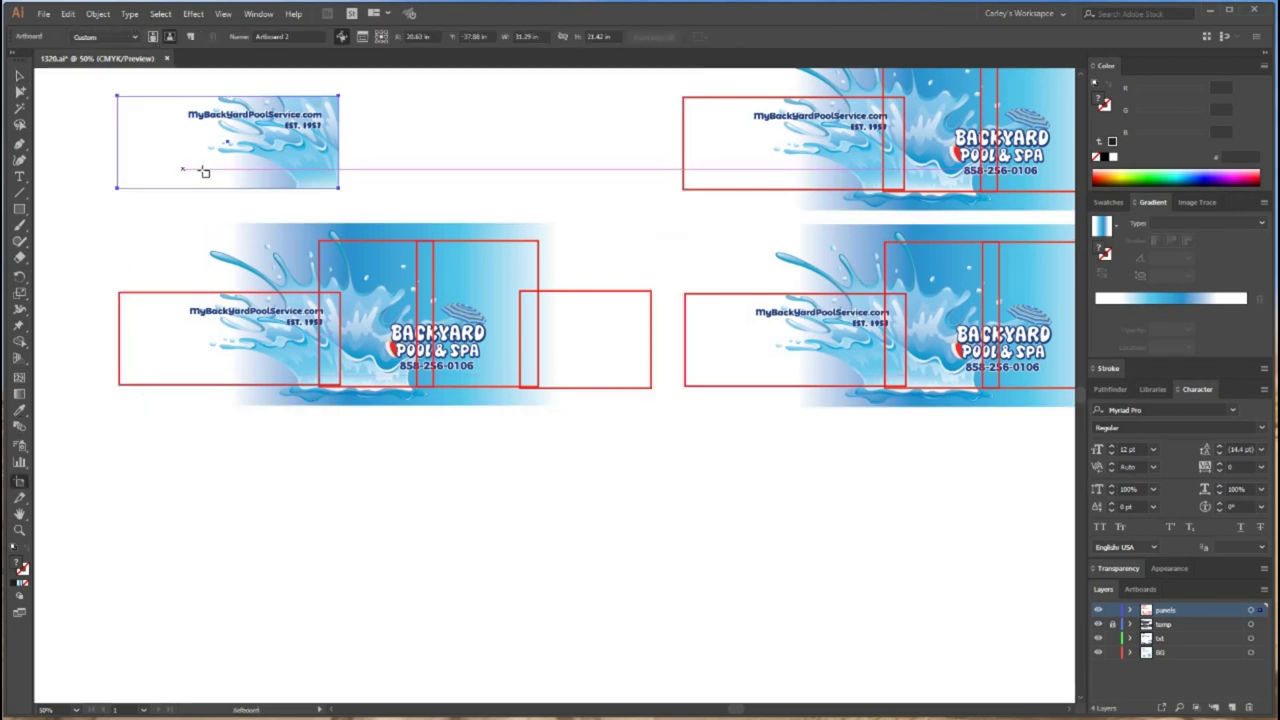
pyautogui.click(200, 176)
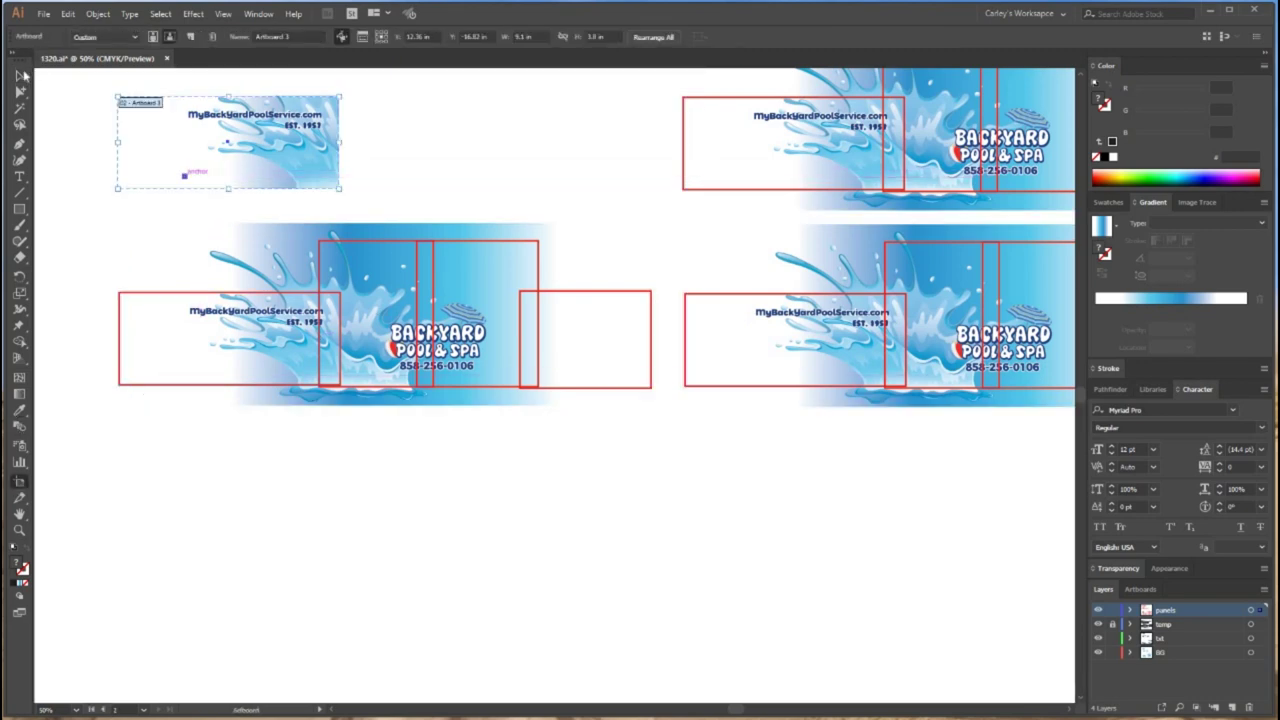
pyautogui.press('v')
pyautogui.hotkey('ctrl', 'shift', 'a')
# Delete the truck-bed, front cab and front fender panels from the lower-left copy, keeping only the rear cab panel
pyautogui.scroll(2, 276, 391)
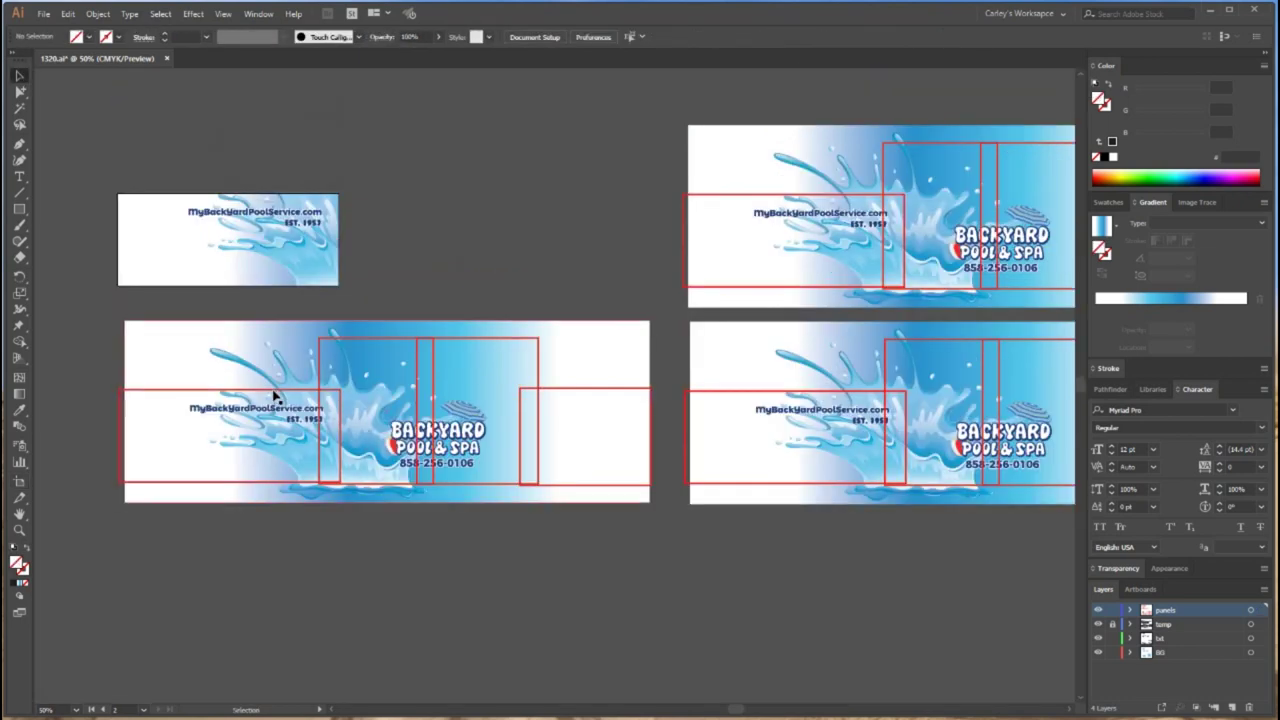
pyautogui.press('Delete')
pyautogui.click(439, 338)
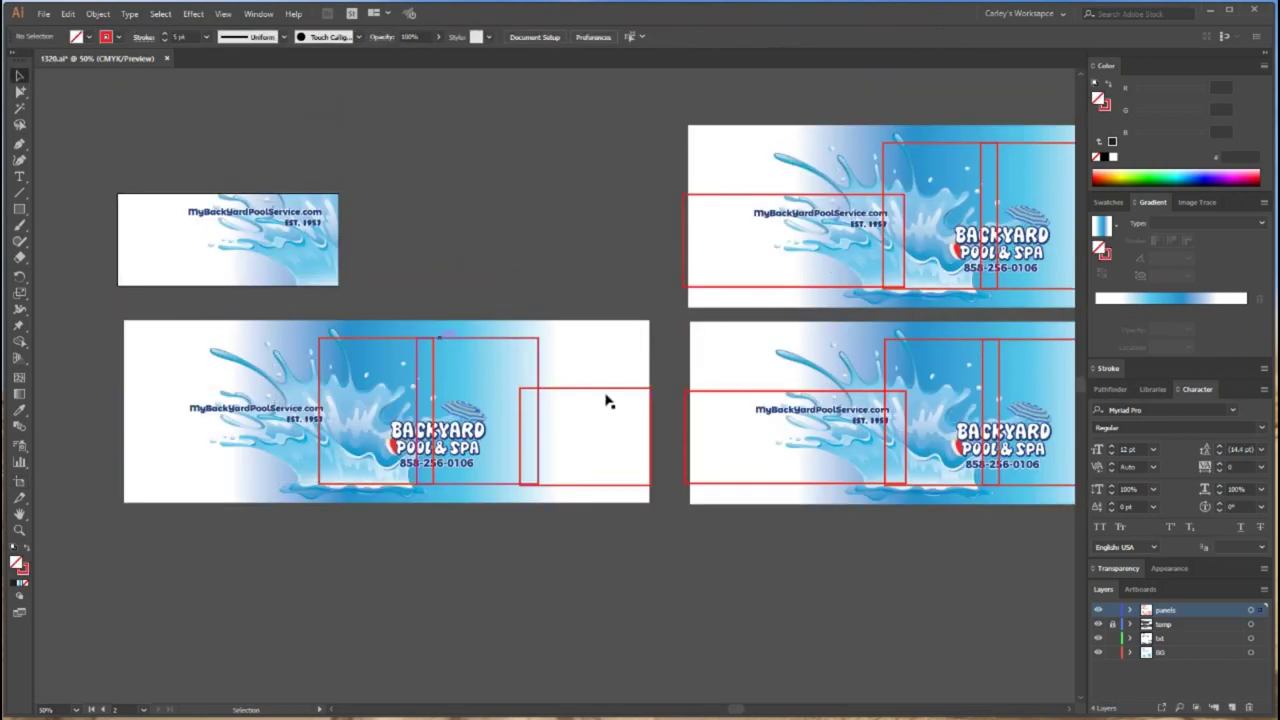
pyautogui.press('Delete')
pyautogui.hotkey('ctrl', 'z')
pyautogui.hotkey('ctrl', 'z')
pyautogui.hotkey('ctrl', 'z')
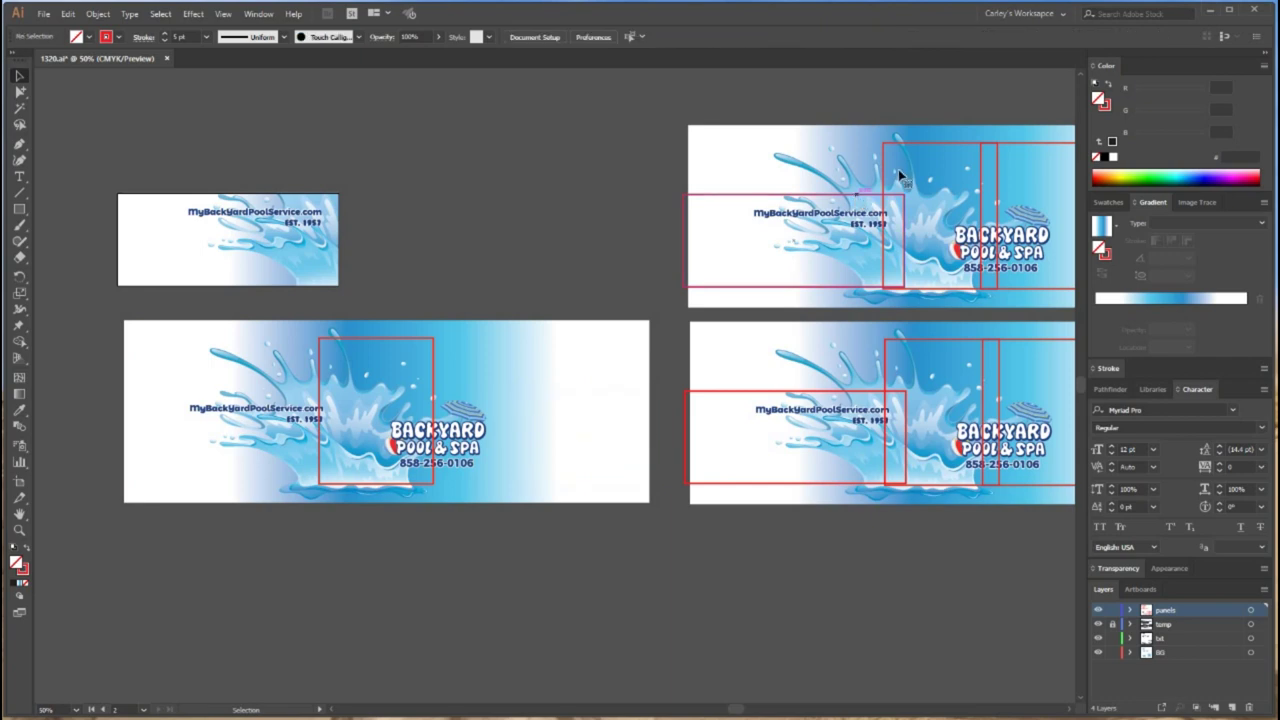
# Delete the truck-bed, rear cab and front fender panels from the upper-right copy, keeping only the front cab panel
pyautogui.click(911, 143)
pyautogui.press('Delete')
pyautogui.moveTo(621, 151); pyautogui.dragTo(358, 180)
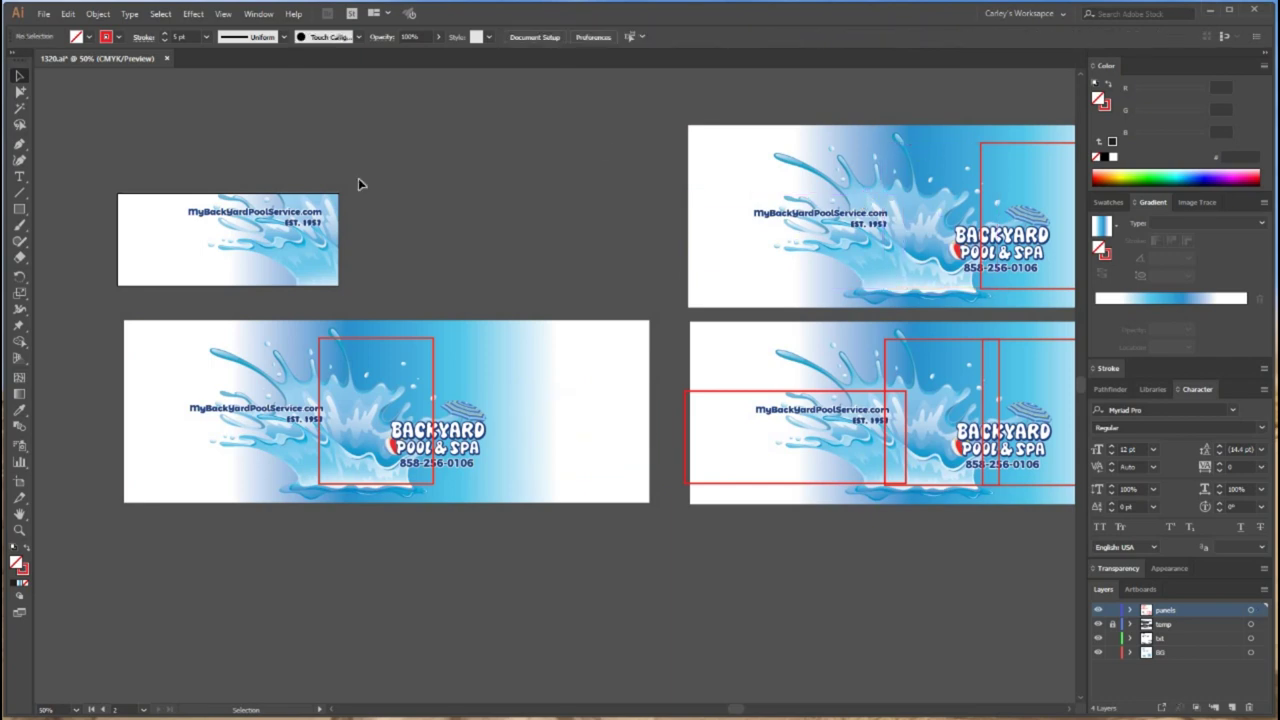
# Delete the truck-bed and both cab panels from the lower-right copy, keeping only the front fender panel
pyautogui.hotkey('ctrl', 'z')
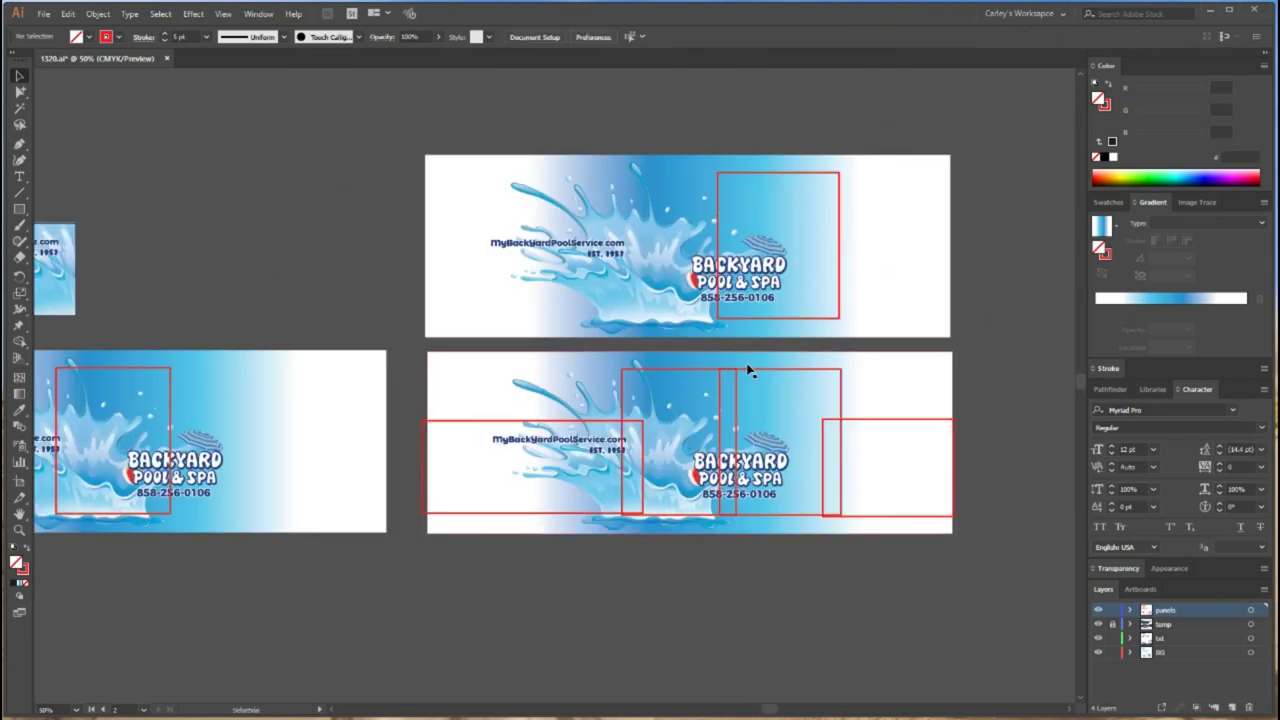
pyautogui.hotkey('ctrl', 'z')
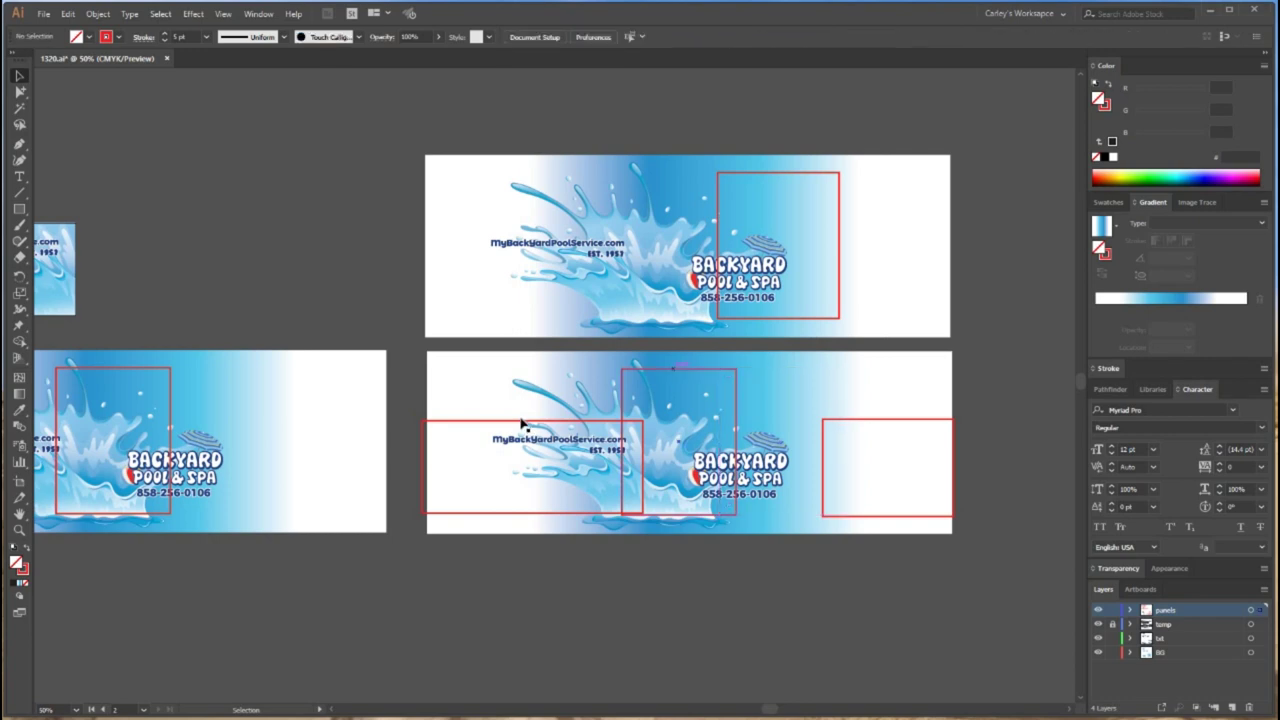
pyautogui.hotkey('ctrl', 'z')
pyautogui.hotkey('ctrl', 'z')
pyautogui.hotkey('ctrl', '-')
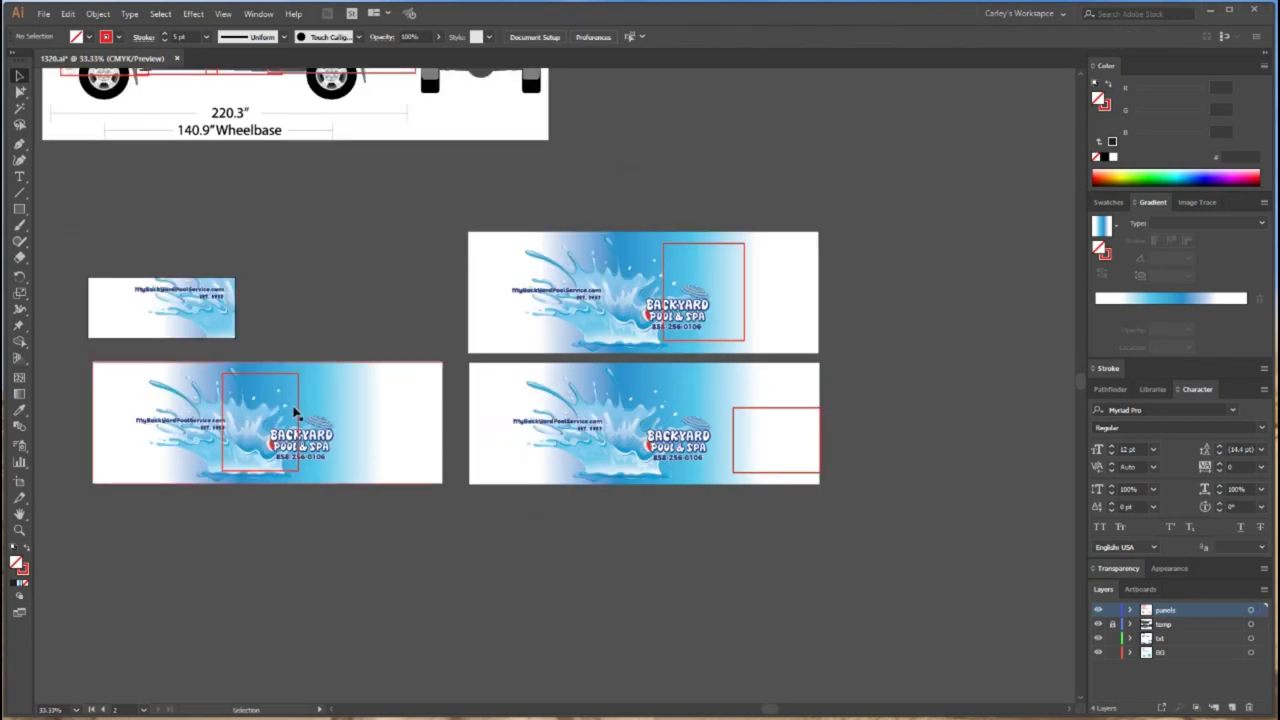
# Select all panel rectangles sharing the same stroke color, set their stroke weight to 1 pt and deselect them
pyautogui.click(295, 412)
pyautogui.click(160, 13)
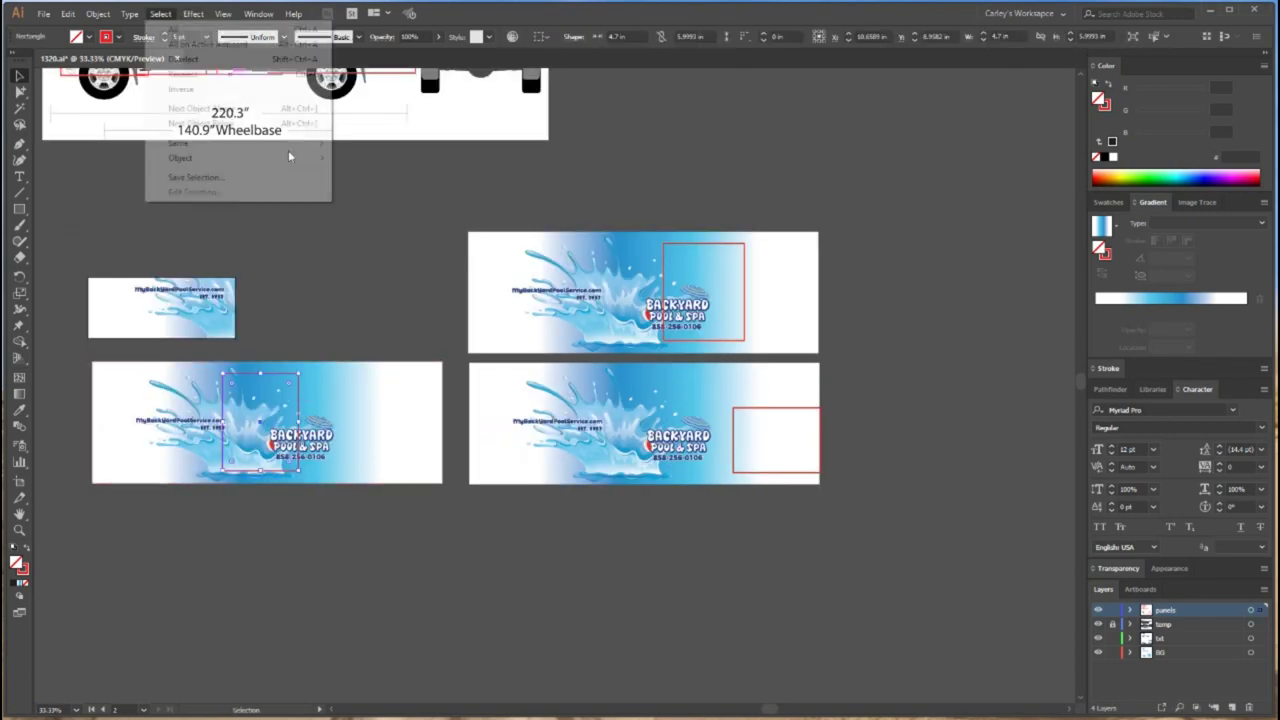
pyautogui.moveTo(300, 143)
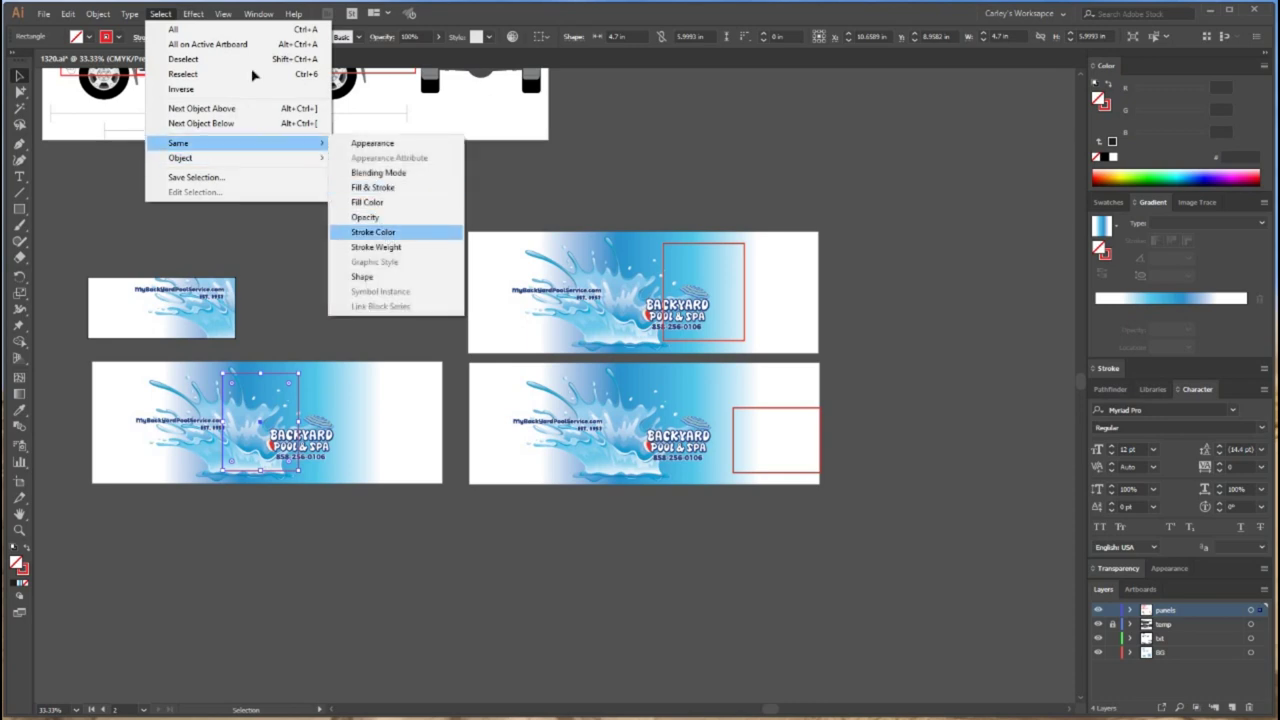
pyautogui.click(373, 232)
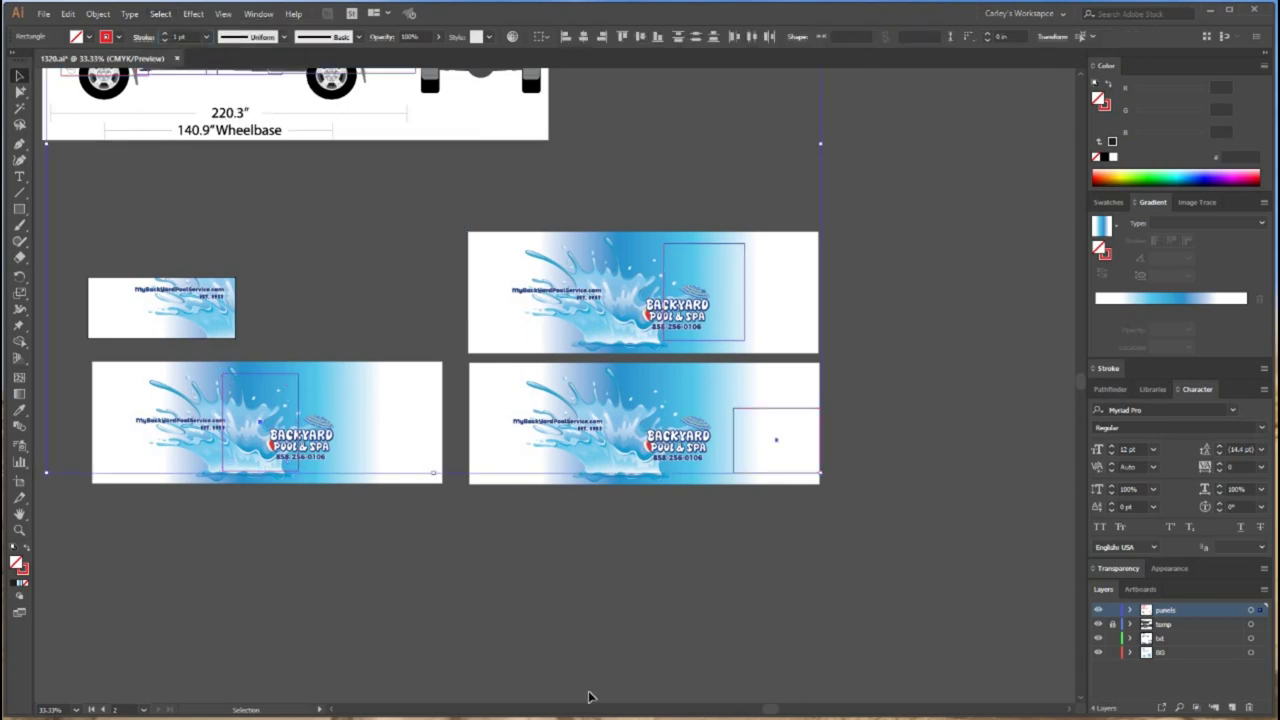
pyautogui.click(606, 612)
pyautogui.moveTo(89, 447); pyautogui.dragTo(254, 411)
pyautogui.hotkey('ctrl', '+')
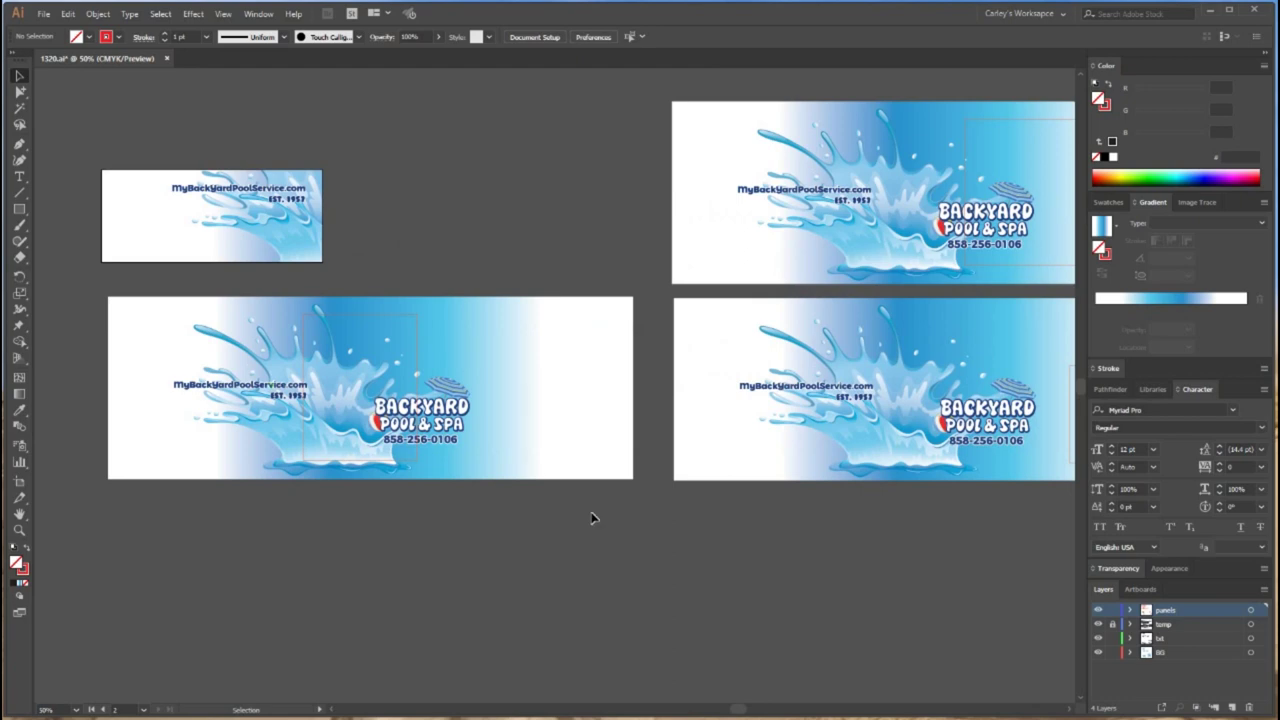
# Clip the lower-left copy to its rear cab rectangle with a clipping mask and move it beside the truck-bed panel
pyautogui.moveTo(92, 296); pyautogui.dragTo(613, 531)
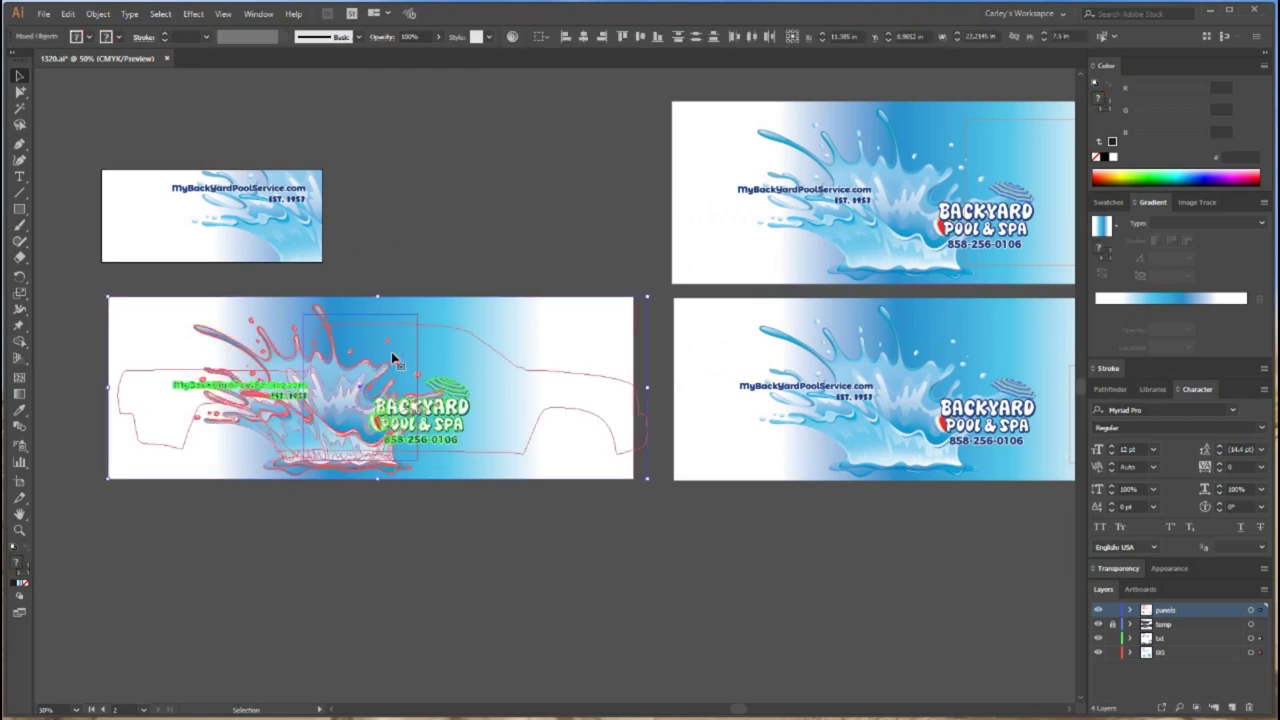
pyautogui.rightClick(394, 359)
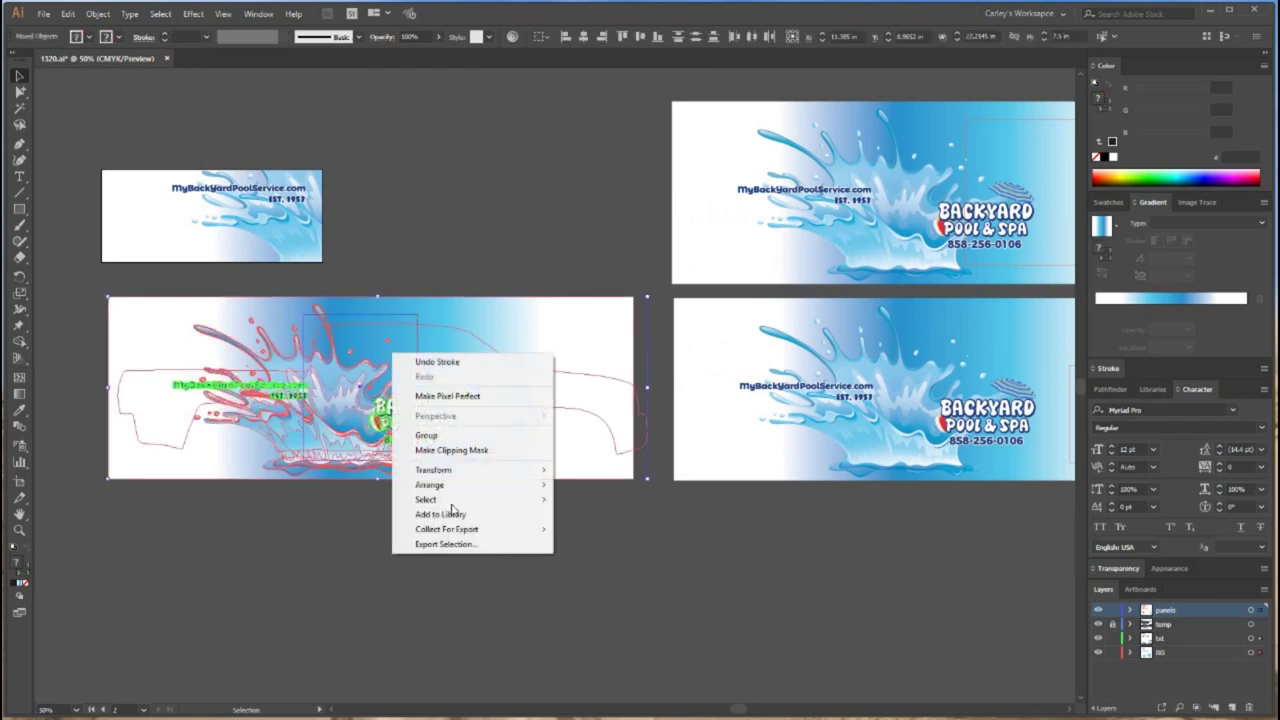
pyautogui.click(465, 451)
pyautogui.moveTo(346, 434); pyautogui.dragTo(375, 251)
# Clip the entire upper-right copy to its front cab rectangle with a clipping mask
pyautogui.moveTo(611, 200); pyautogui.dragTo(350, 321)
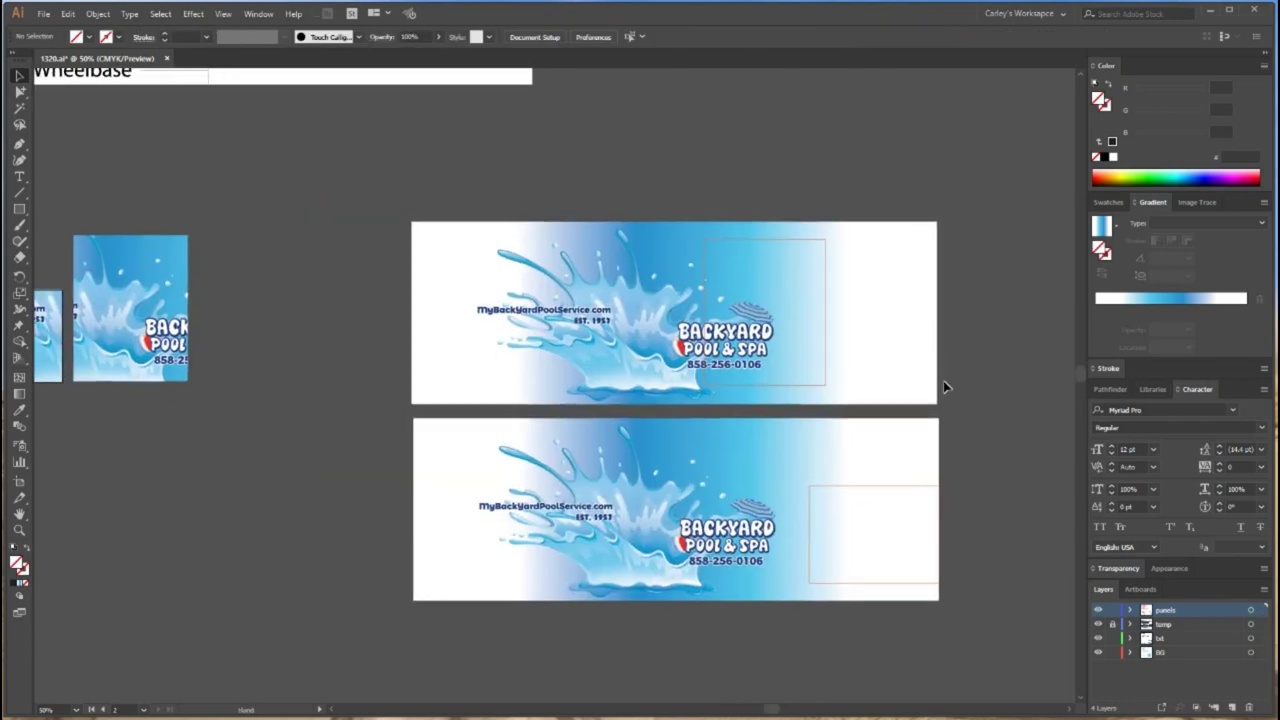
pyautogui.moveTo(945, 383); pyautogui.dragTo(814, 291)
pyautogui.rightClick(813, 290)
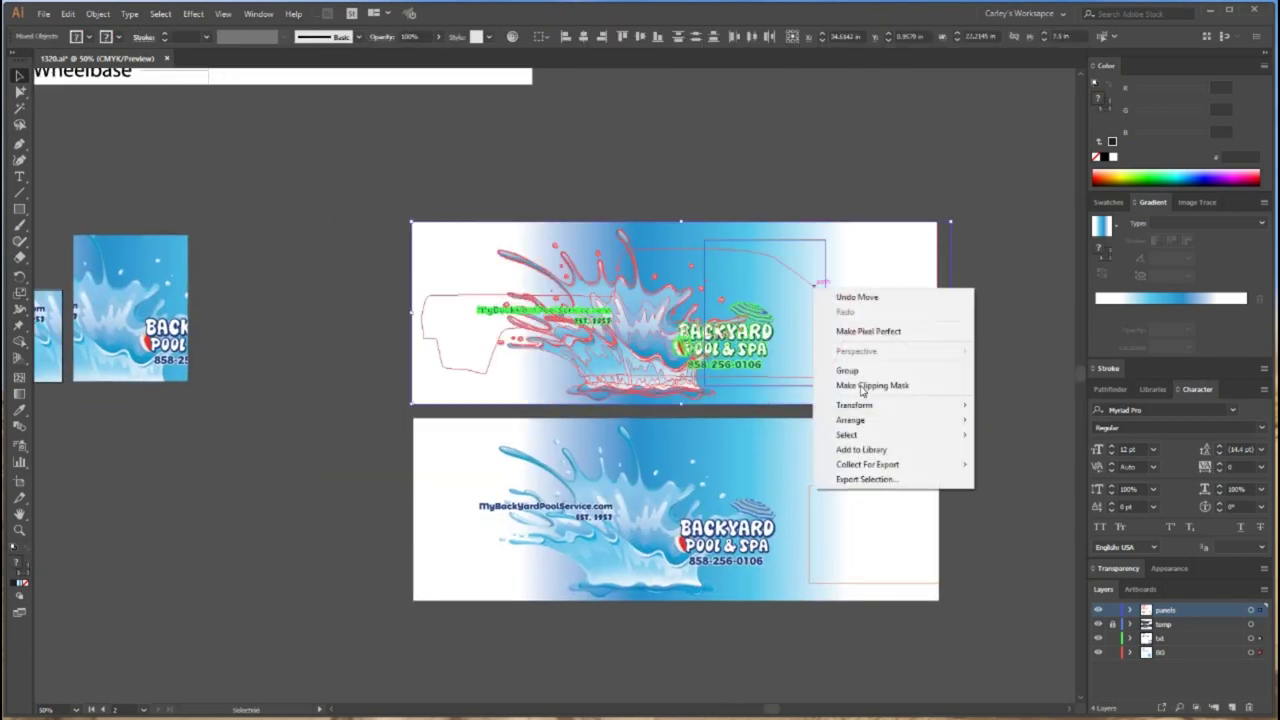
pyautogui.click(872, 386)
# Swap the fill and stroke of the front fender rectangle on the lower-right copy, giving it a solid red fill
pyautogui.moveTo(978, 655); pyautogui.dragTo(340, 408)
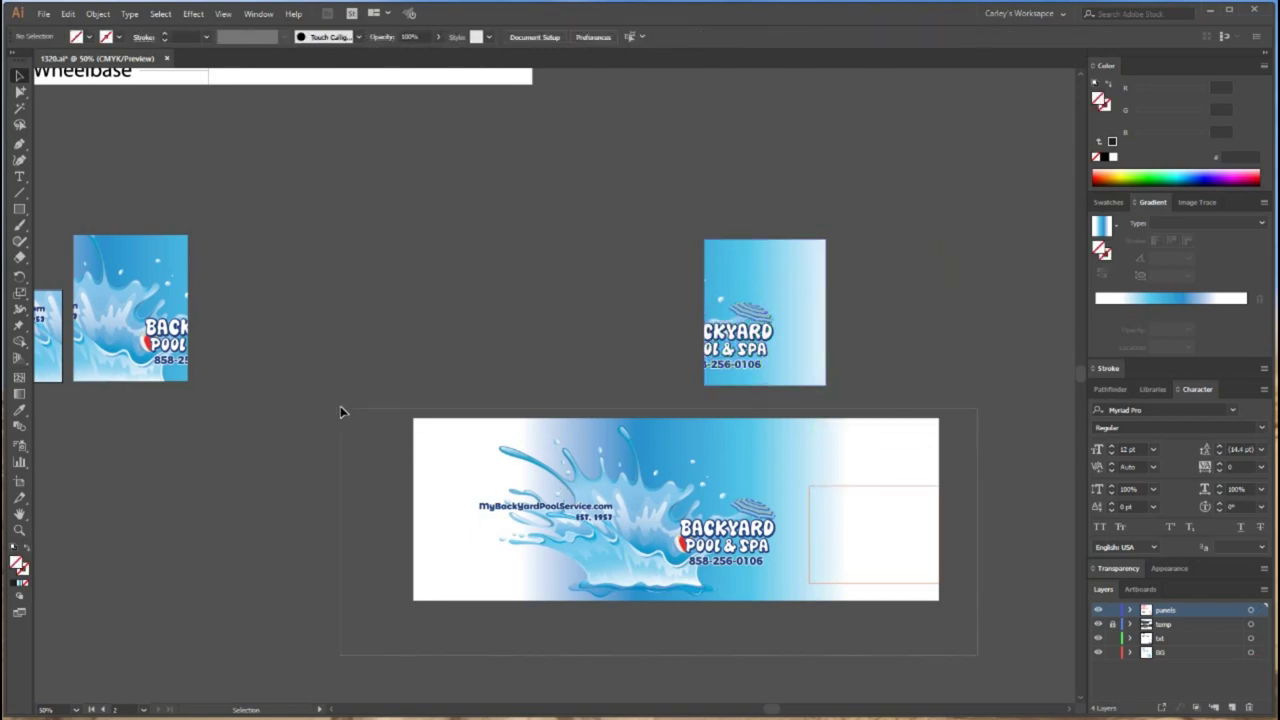
pyautogui.scroll(-3, 666, 471)
pyautogui.hscroll(5, 666, 471)
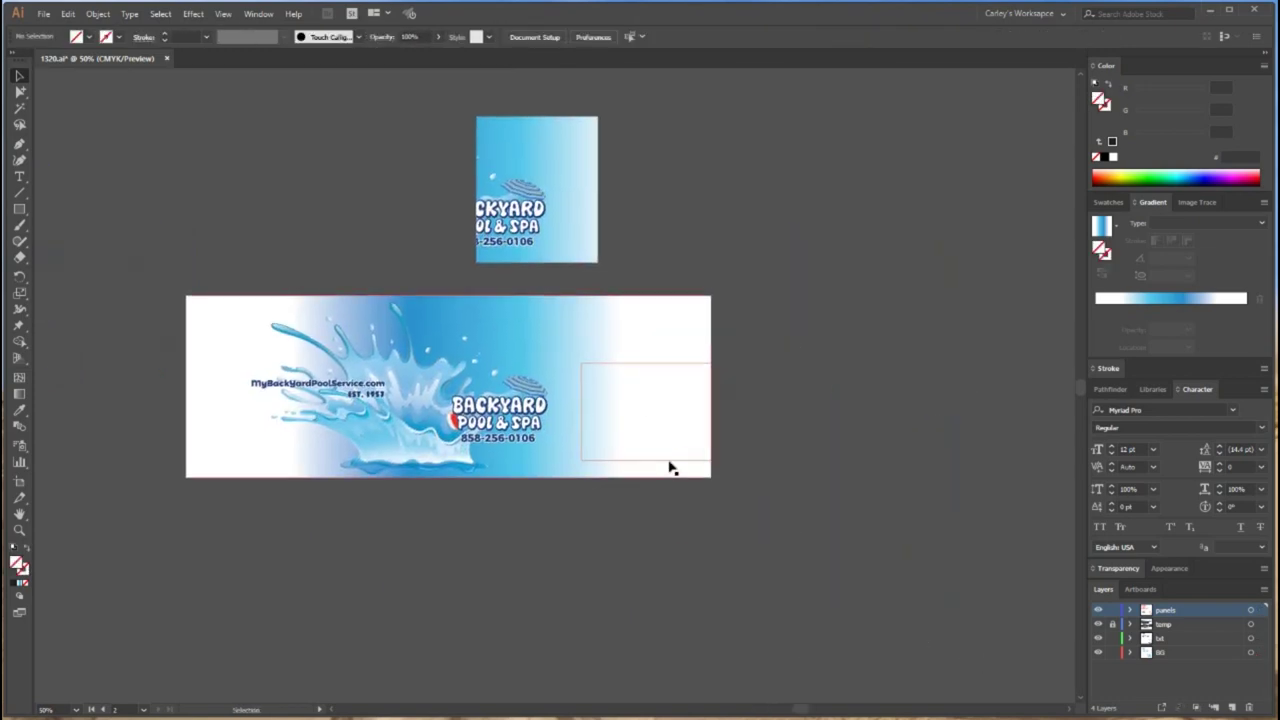
pyautogui.hotkey('ctrl', 'z')
pyautogui.click(1107, 89)
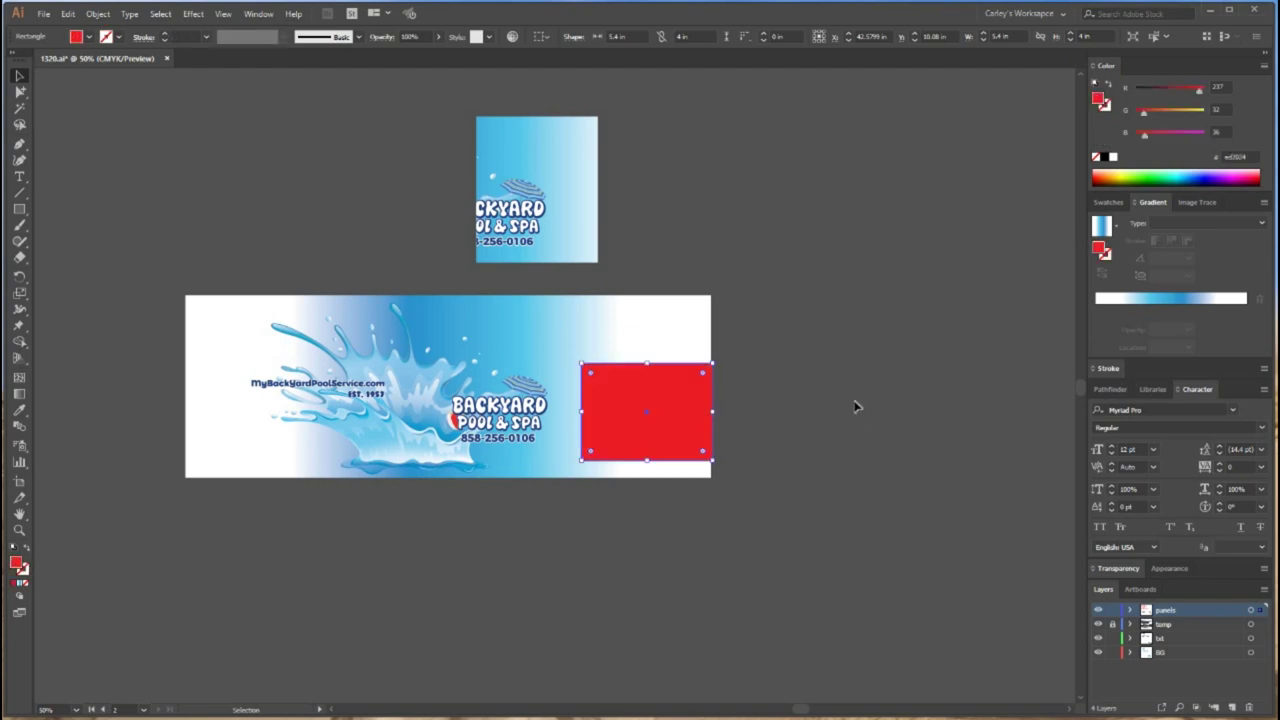
pyautogui.click(853, 429)
pyautogui.scroll(-2, 853, 429)
pyautogui.moveTo(673, 295); pyautogui.dragTo(432, 251)
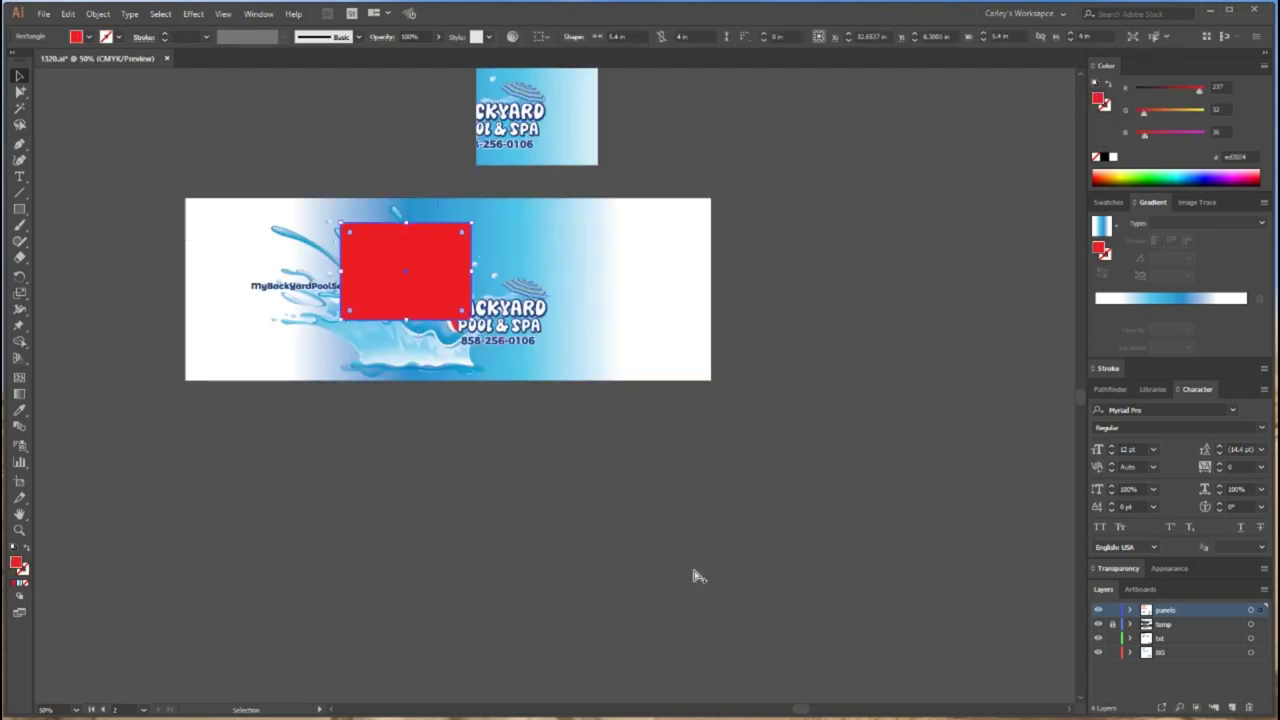
pyautogui.press('ctrl')
pyautogui.hotkey('ctrl', 'z')
# Clip the entire lower-right copy to the red front fender rectangle with a clipping mask
pyautogui.moveTo(863, 461); pyautogui.dragTo(162, 177)
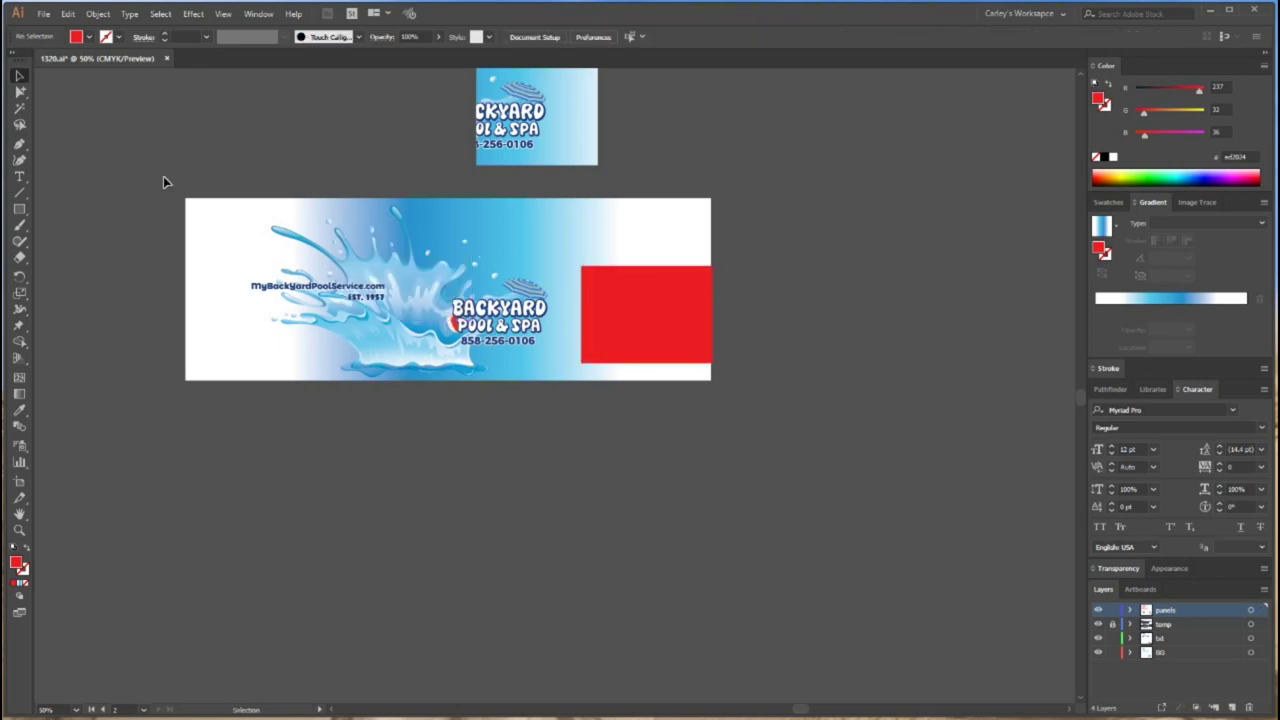
pyautogui.rightClick(151, 193)
pyautogui.click(242, 290)
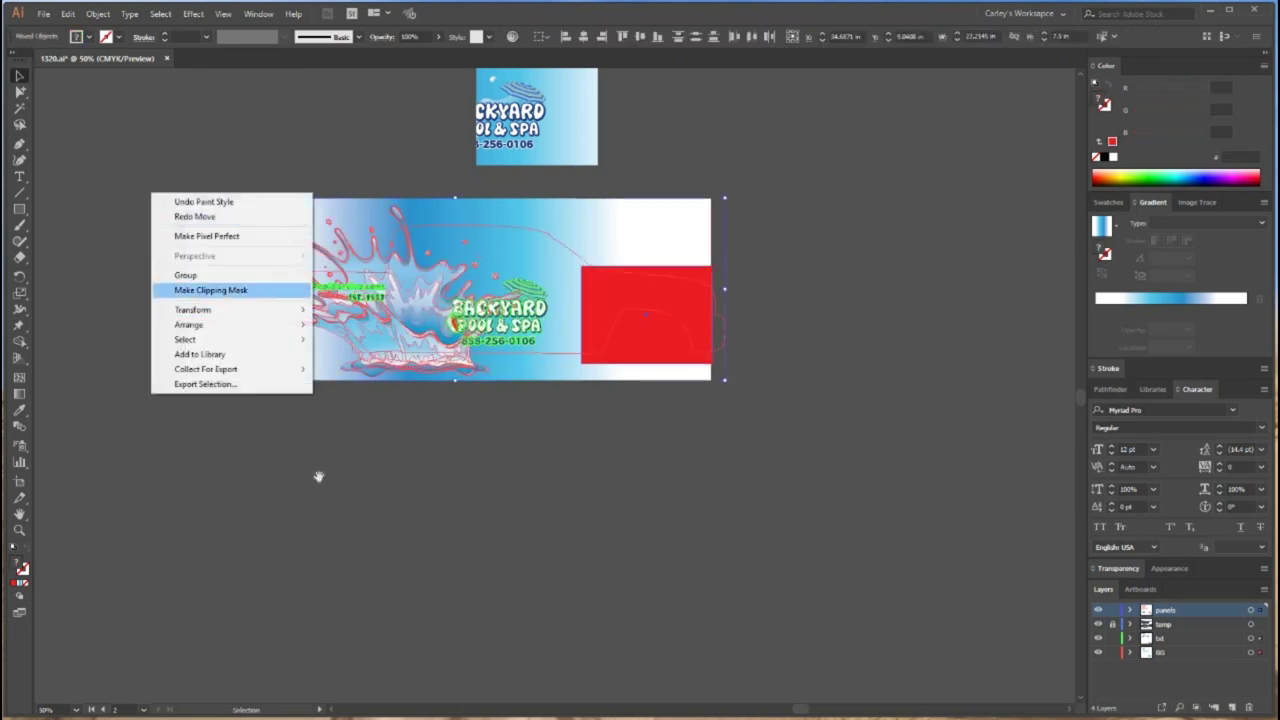
# Move the clipped front cab and front fender panels into a row beside the rear cab panel, leaving small gaps
pyautogui.moveTo(458, 104); pyautogui.dragTo(391, 265)
pyautogui.moveTo(488, 285); pyautogui.dragTo(562, 258)
pyautogui.click(620, 424)
pyautogui.moveTo(523, 468); pyautogui.dragTo(570, 469)
pyautogui.hscroll(-2, 603, 505)
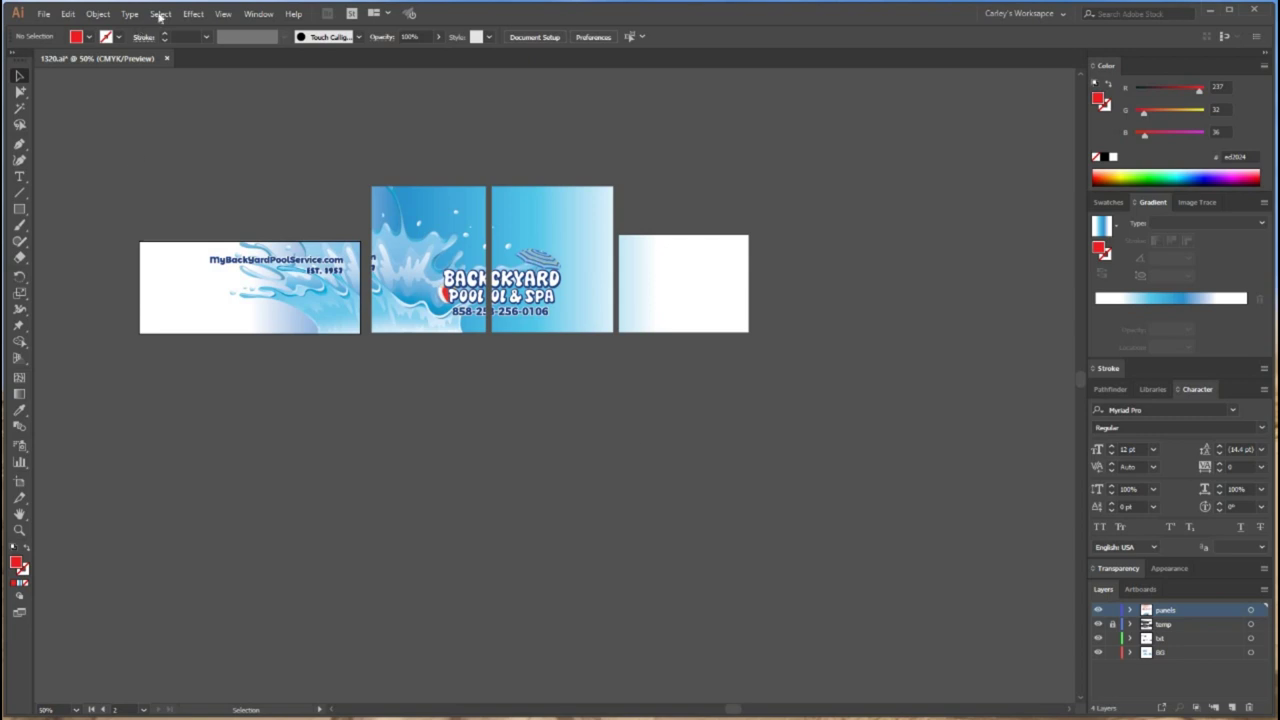
# Create a new 60 x 36 in document named "passenger"
pyautogui.click(44, 13)
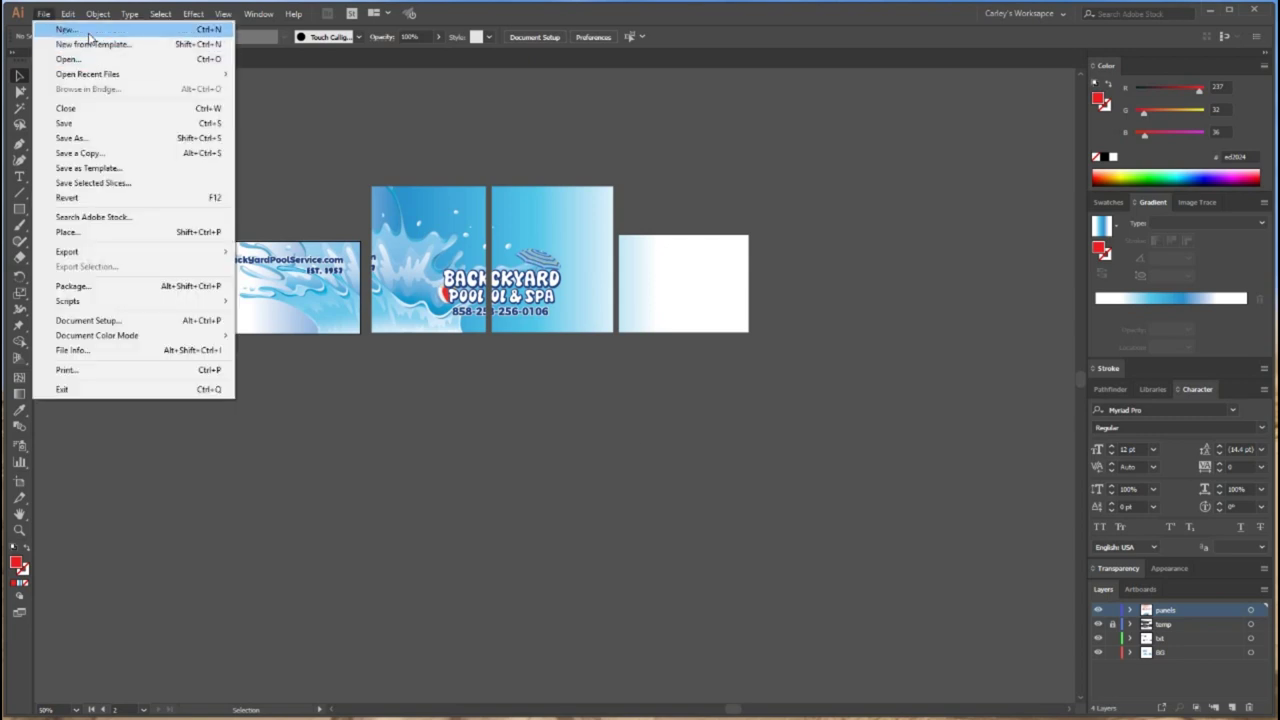
pyautogui.click(55, 26)
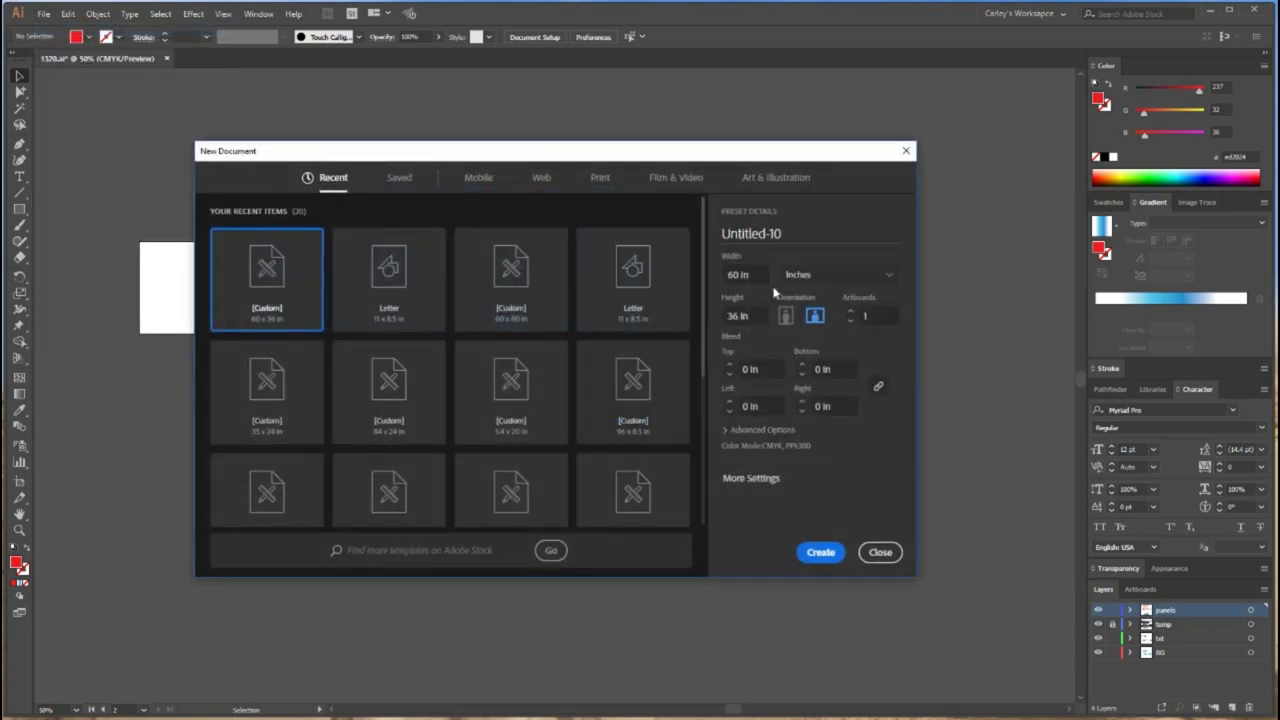
pyautogui.click(752, 234)
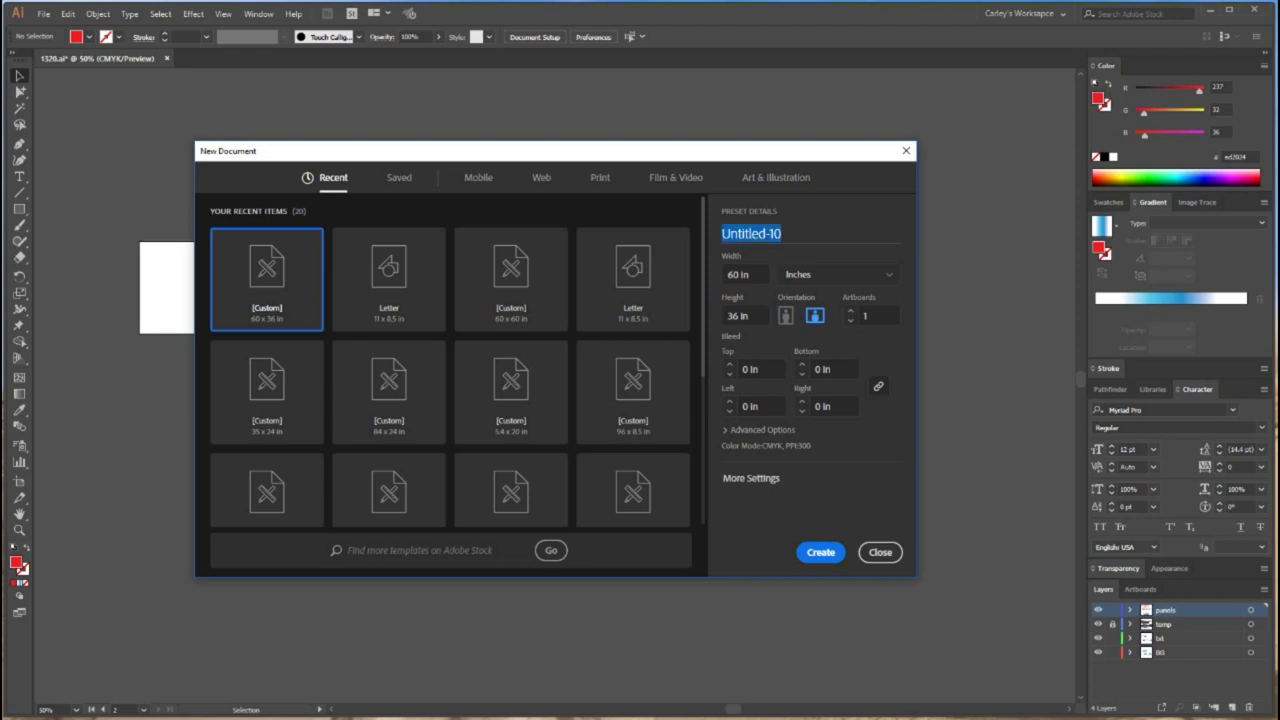
pyautogui.write('passenger')
pyautogui.press('Return')
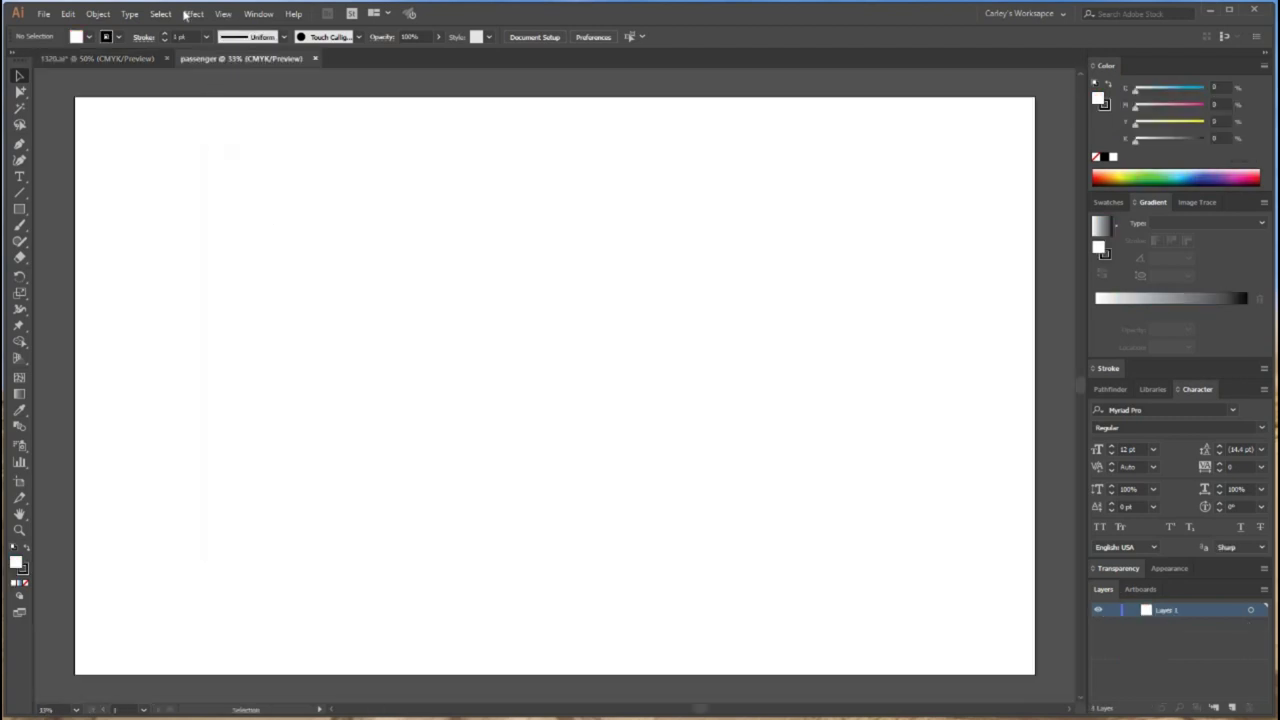
# Copy the four clipped panels from 1320.ai and paste them into the passenger document
pyautogui.click(105, 60)
pyautogui.moveTo(126, 128); pyautogui.dragTo(940, 434)
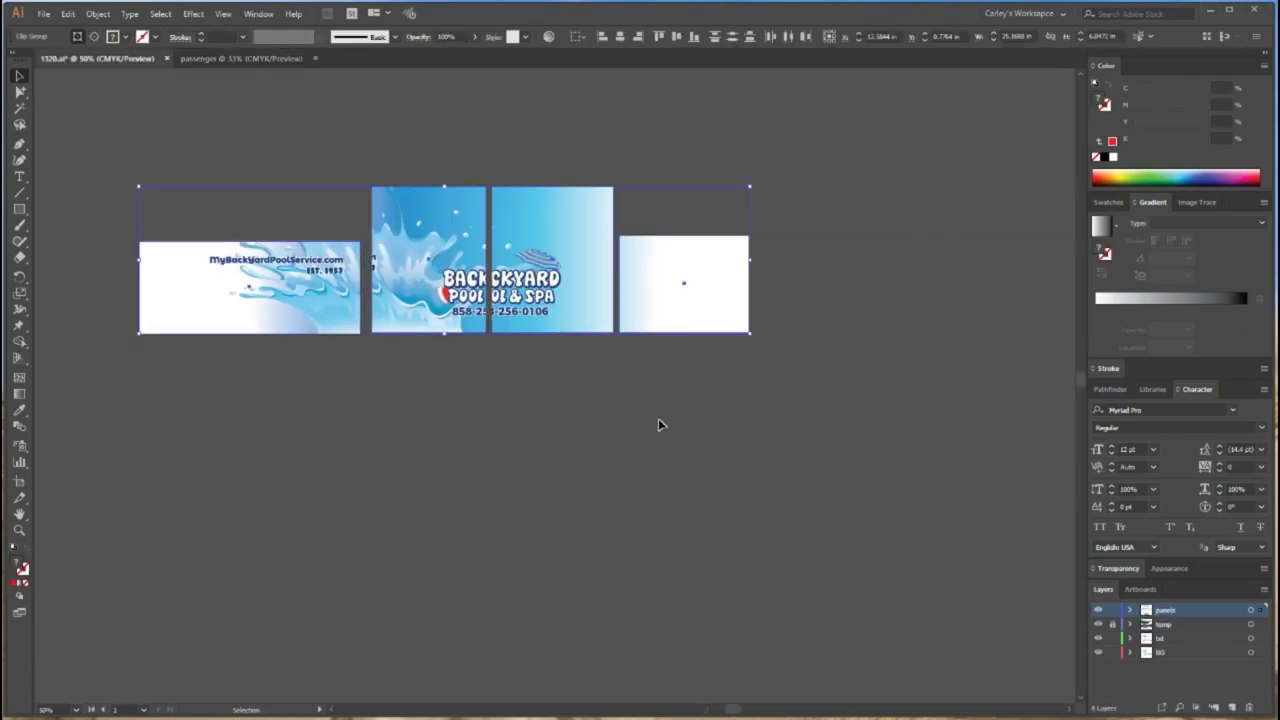
pyautogui.hotkey('ctrl', 'c')
pyautogui.click(266, 60)
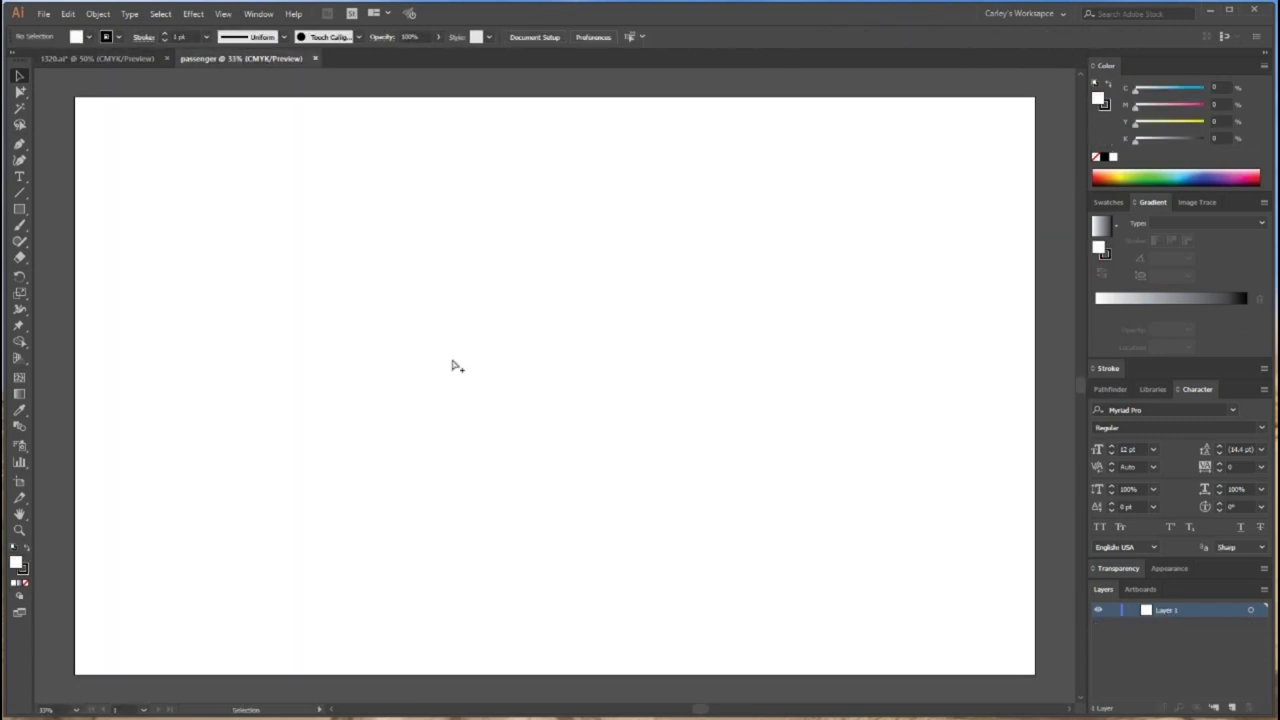
pyautogui.hotkey('ctrl', 'v')
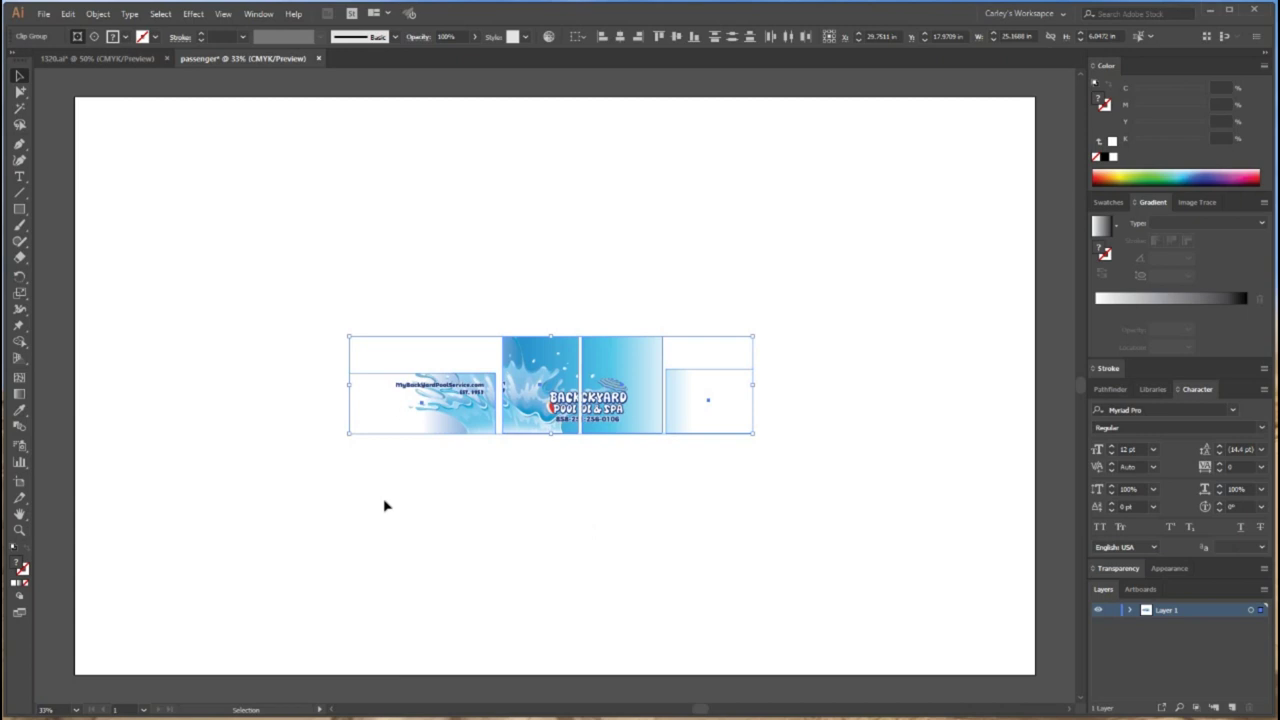
# Create an artboard fitted to each of the four pasted panels: truck bed, rear cab, front cab and front fender
pyautogui.click(20, 482)
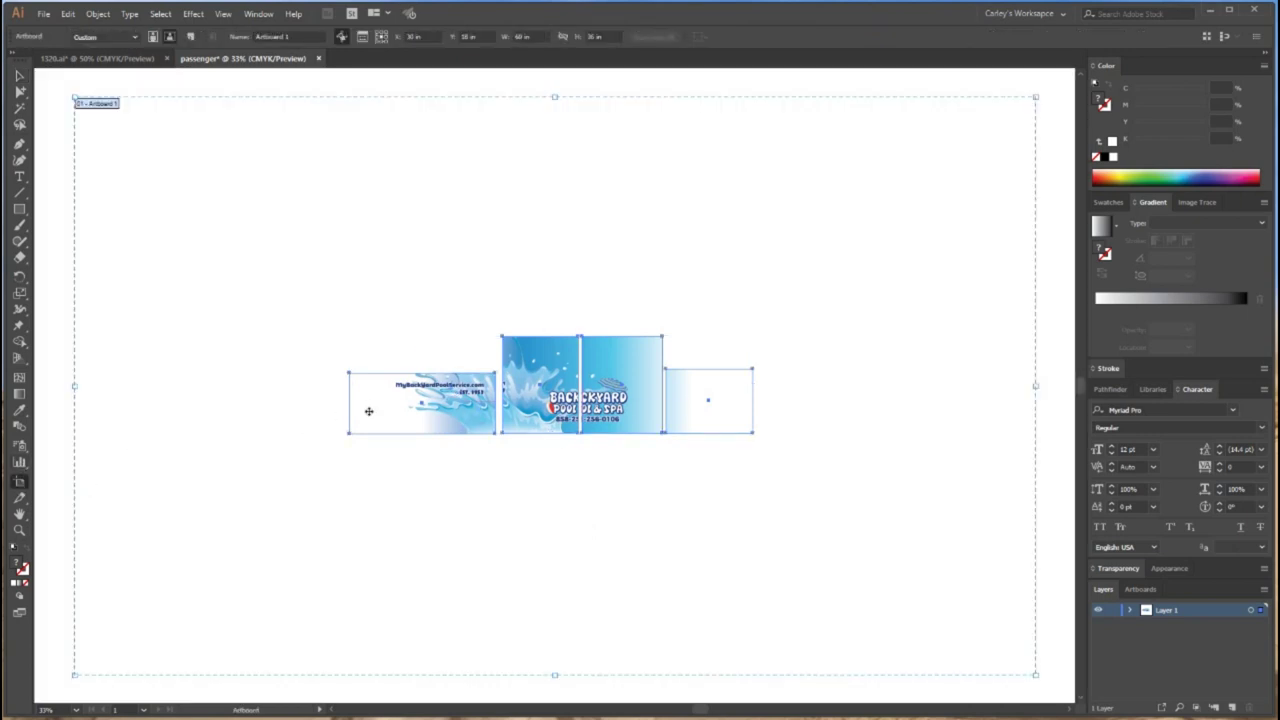
pyautogui.click(368, 411)
pyautogui.doubleClick(558, 352)
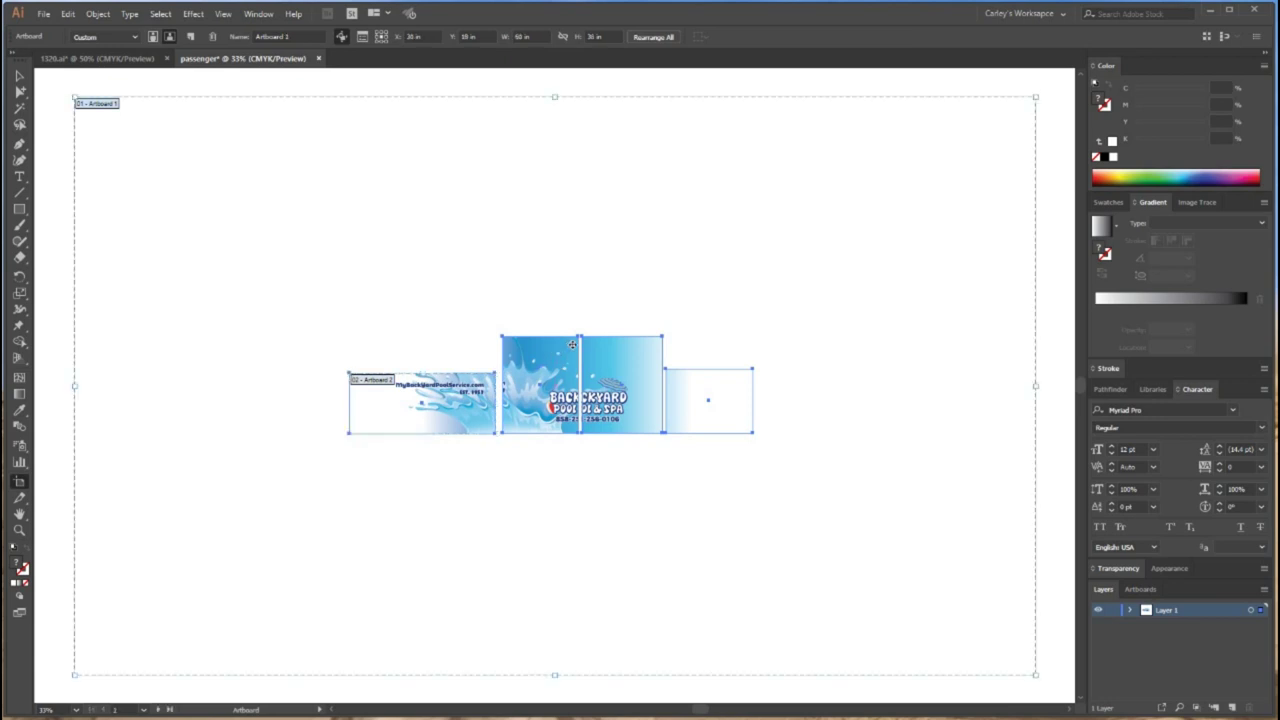
pyautogui.click(605, 356)
pyautogui.click(657, 383)
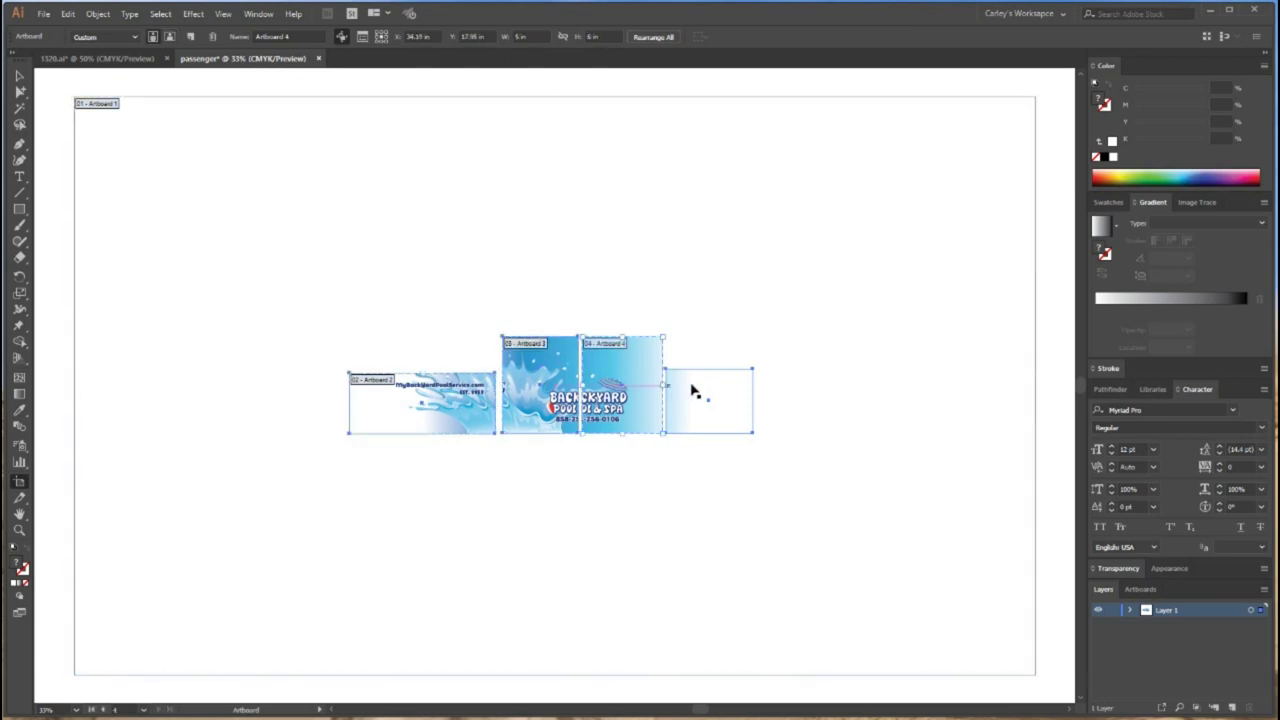
pyautogui.click(687, 381)
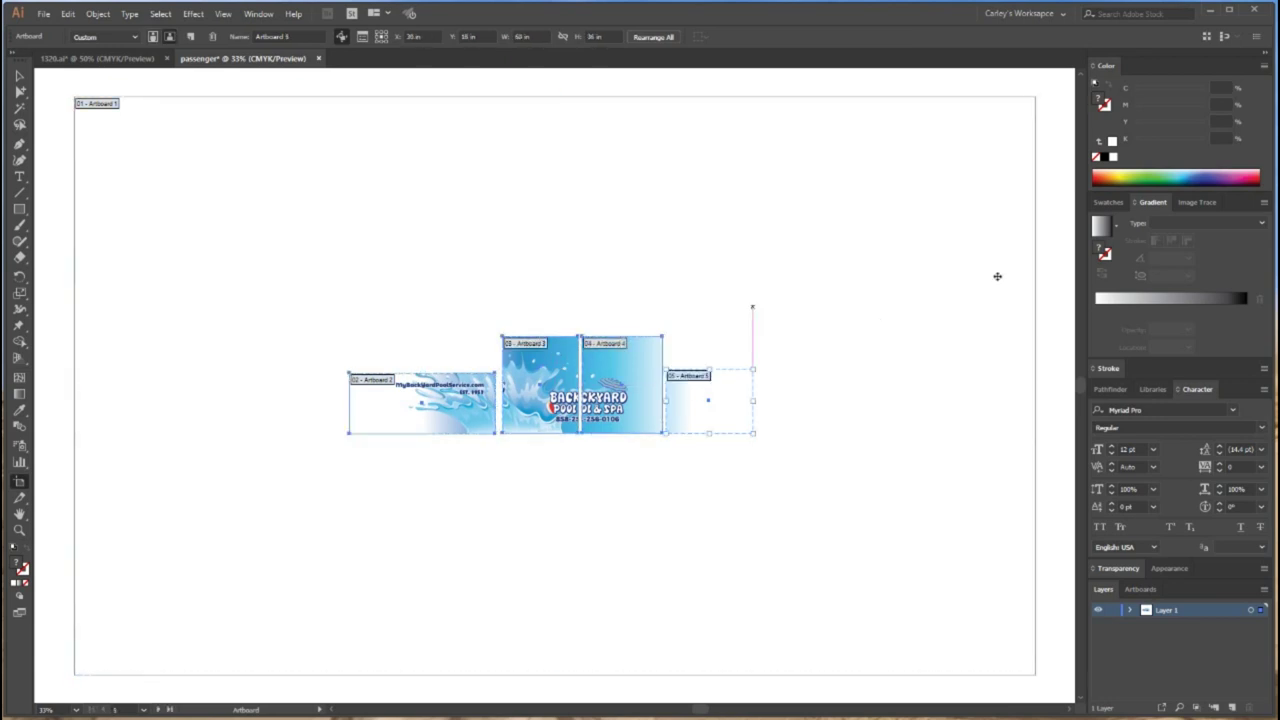
# Delete the original 60 x 36 in artboard, leave artboard editing and deselect the panels
pyautogui.click(393, 208)
pyautogui.press('Delete')
pyautogui.click(20, 77)
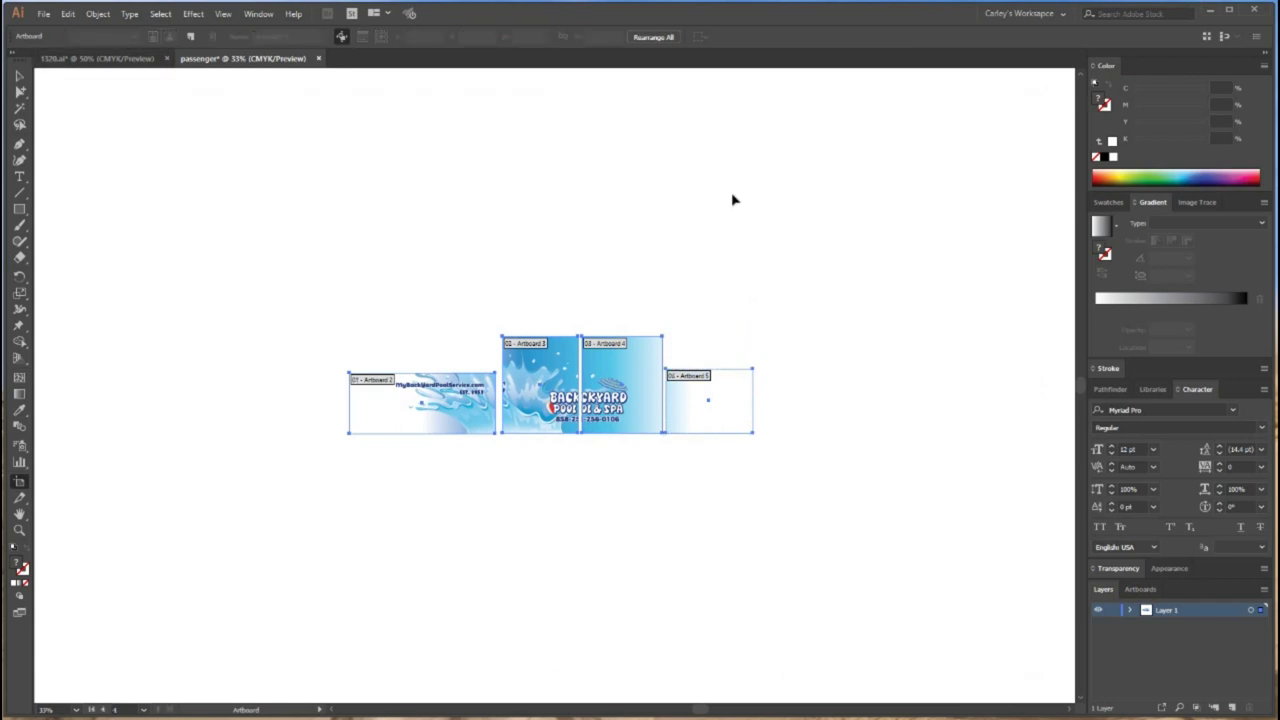
pyautogui.click(783, 588)
pyautogui.hotkey('ctrl', '+')
pyautogui.hotkey('ctrl', '+')
pyautogui.moveTo(1020, 623); pyautogui.dragTo(982, 569)
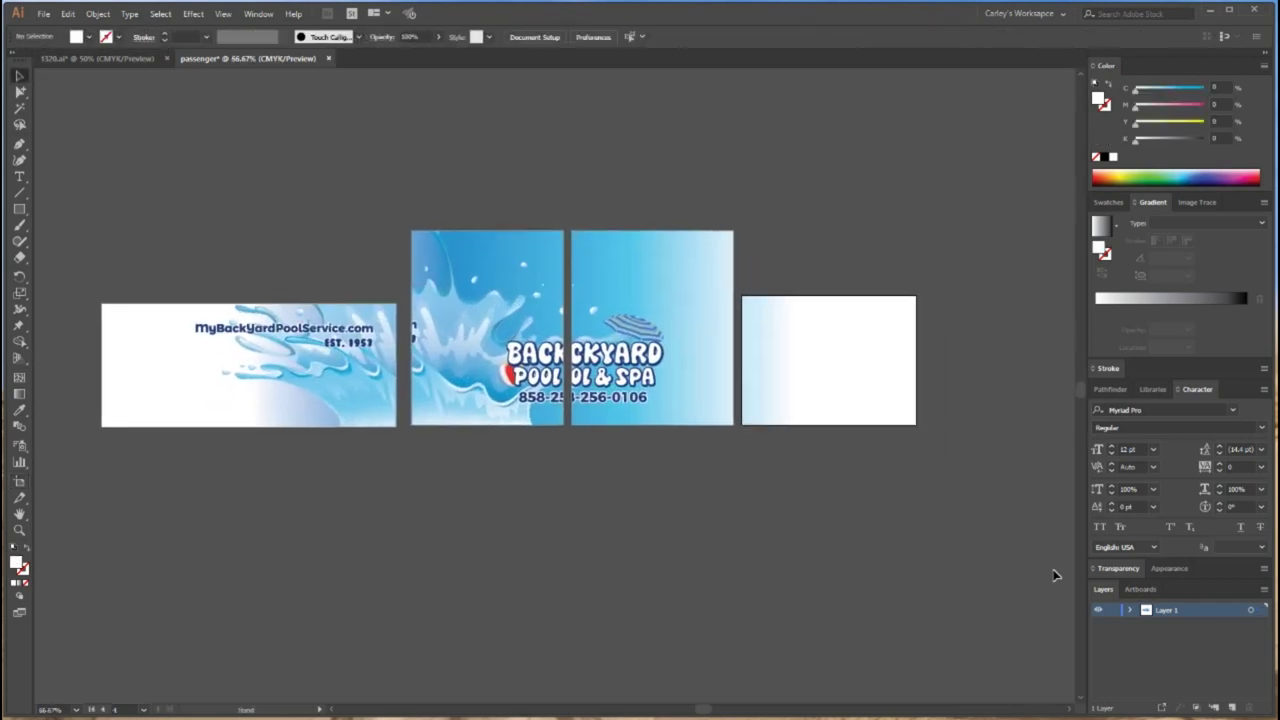
# Show the list of artboards and examine the overlapping artwork where the two cab panels meet at 150% zoom
pyautogui.click(1139, 590)
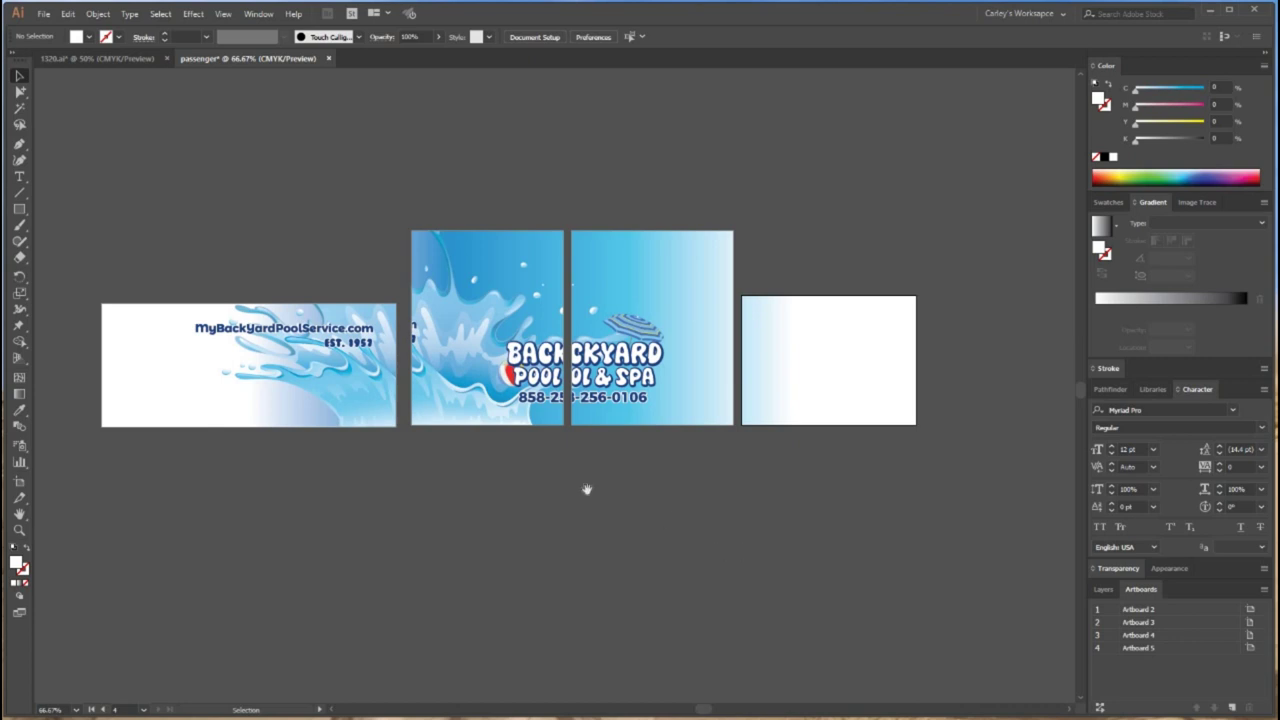
pyautogui.moveTo(660, 498); pyautogui.dragTo(736, 506)
pyautogui.hotkey('ctrl', '1')
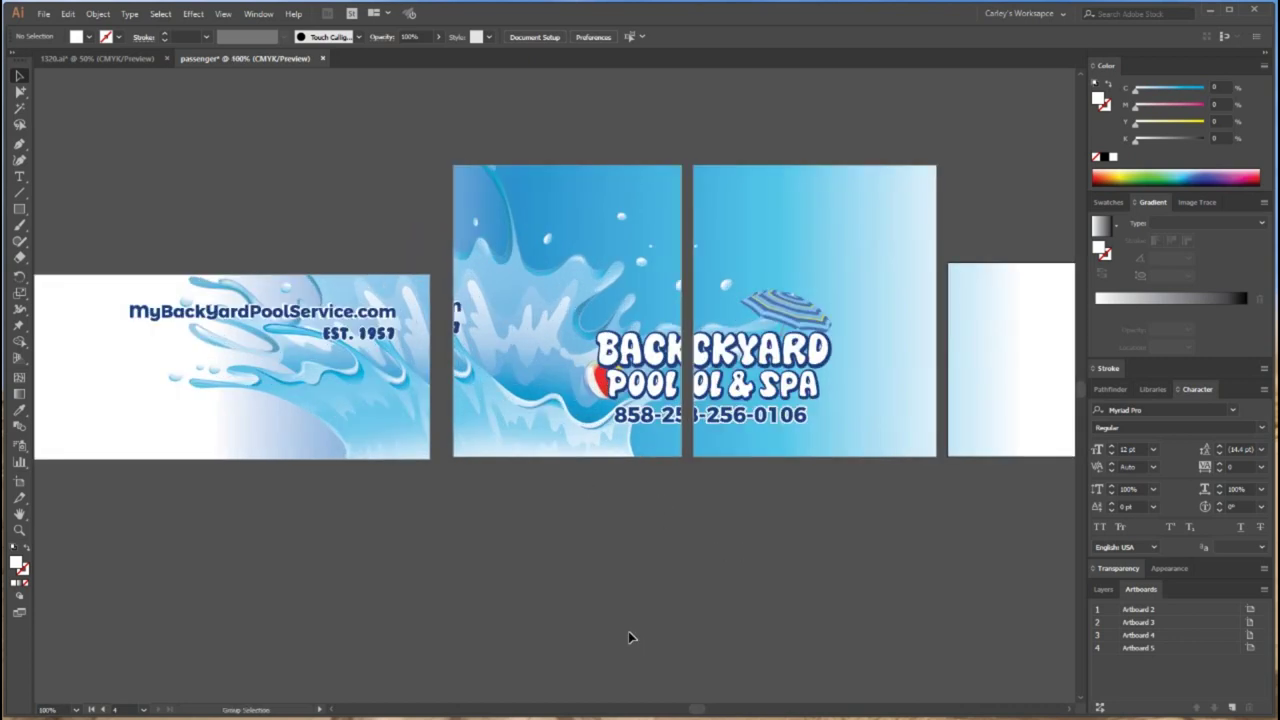
pyautogui.hotkey('ctrl', '+')
pyautogui.scroll(1, 517, 309)
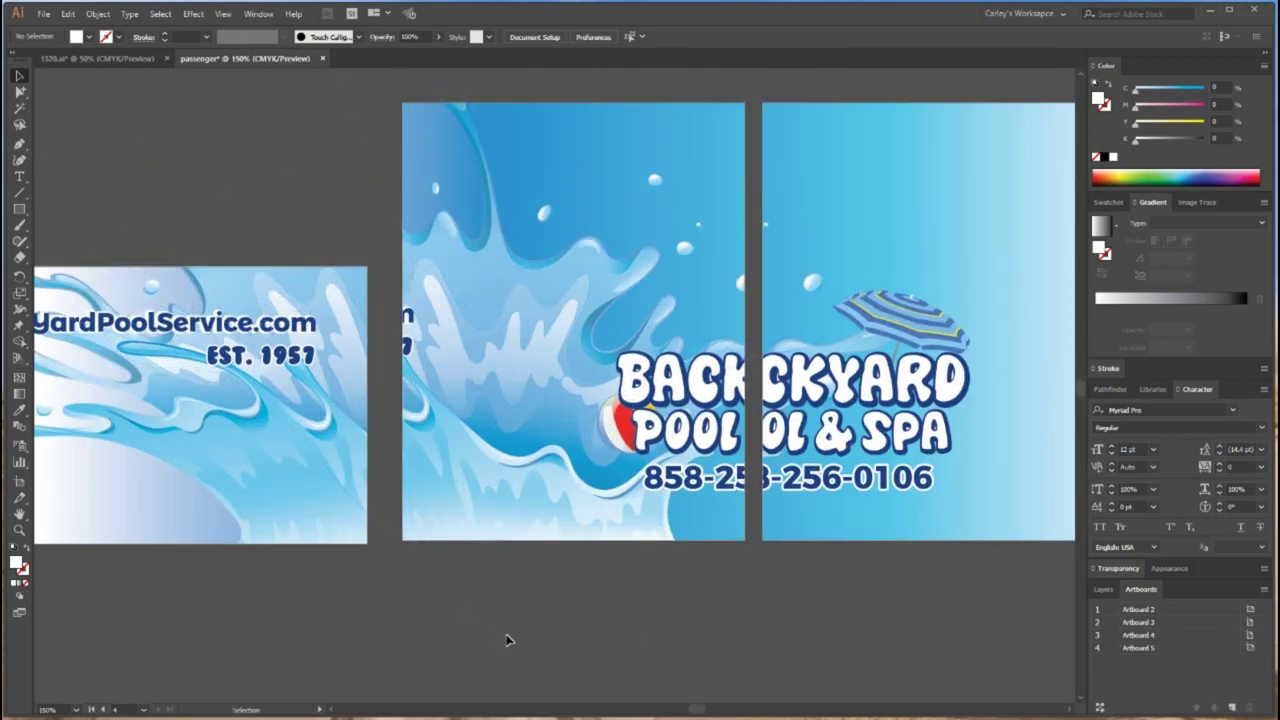
# Examine how the website text sits on its white outline in the truck bed panel at 600% zoom
pyautogui.moveTo(421, 626); pyautogui.dragTo(637, 633)
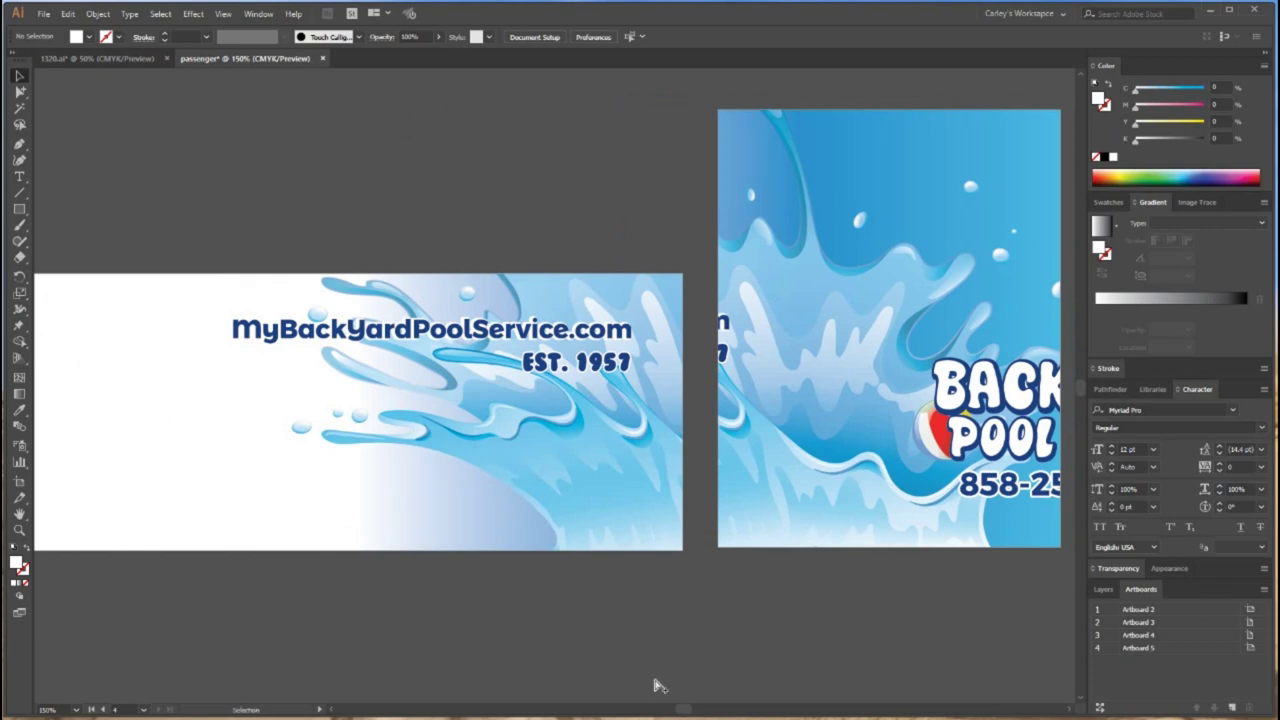
pyautogui.hotkey('ctrl', '+')
pyautogui.hotkey('ctrl', '+')
pyautogui.hotkey('ctrl', '+')
pyautogui.scroll(2, 660, 687)
pyautogui.hotkey('ctrl', '-')
pyautogui.hotkey('ctrl', '-')
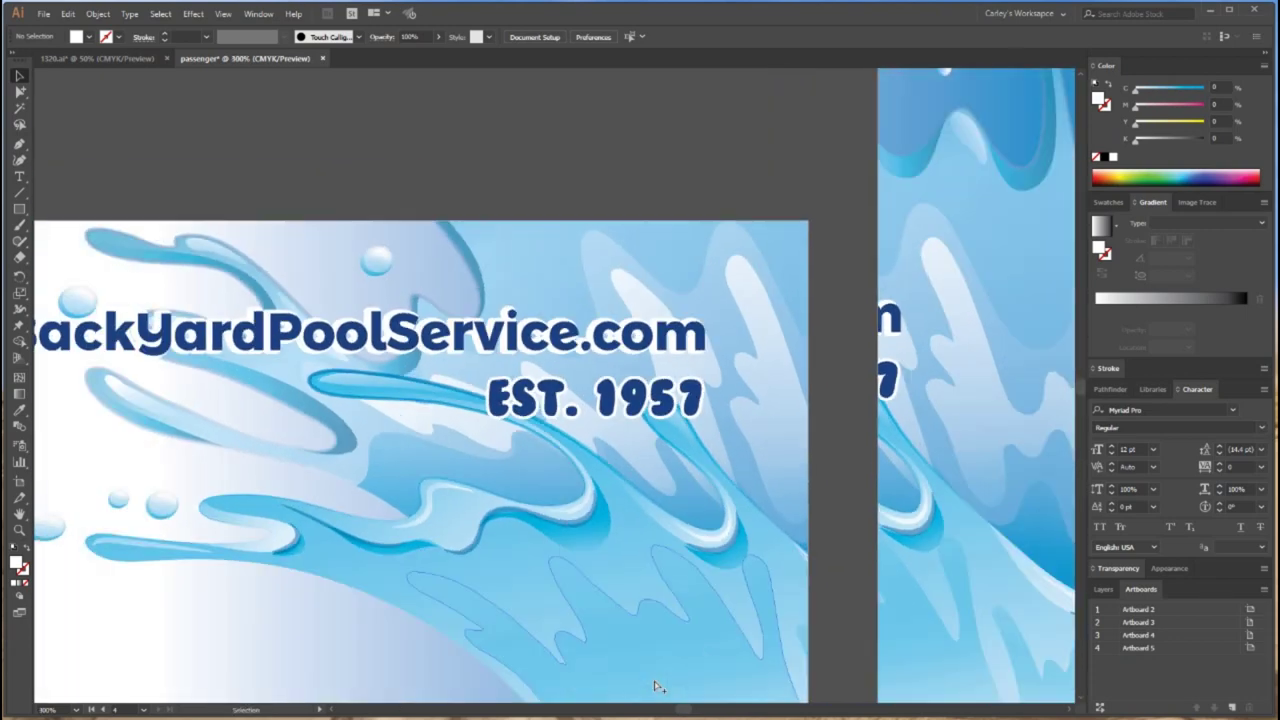
pyautogui.hotkey('ctrl', '+')
pyautogui.hotkey('ctrl', '+')
pyautogui.hotkey('ctrl', '+')
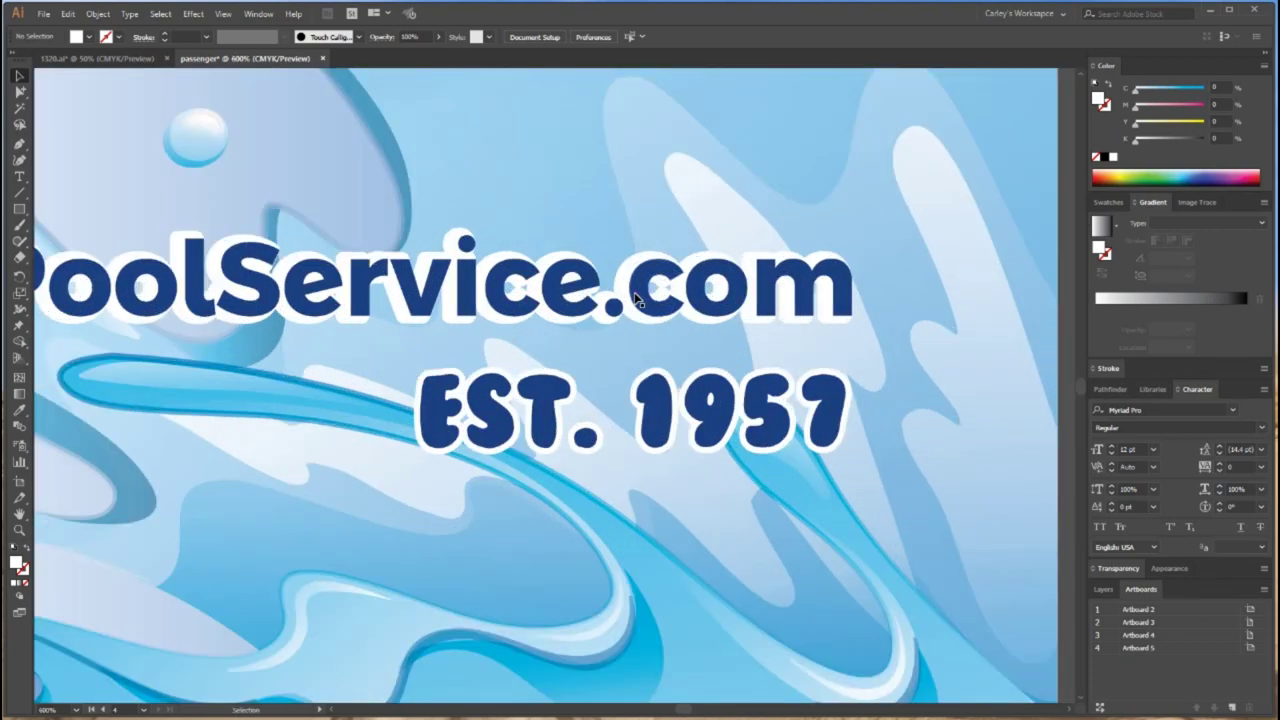
# Try to center the blue website text on its white outline inside the truck bed panel's clip group
pyautogui.doubleClick(640, 298)
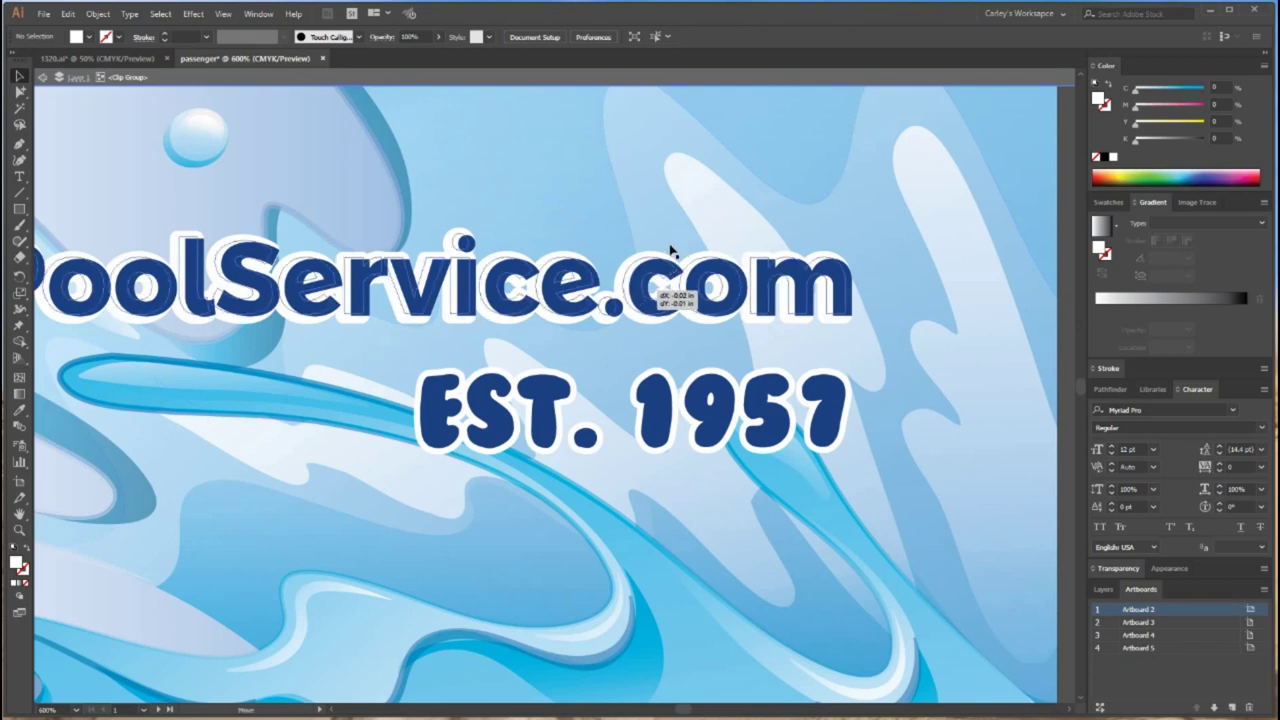
pyautogui.click(663, 258)
pyautogui.click(663, 258)
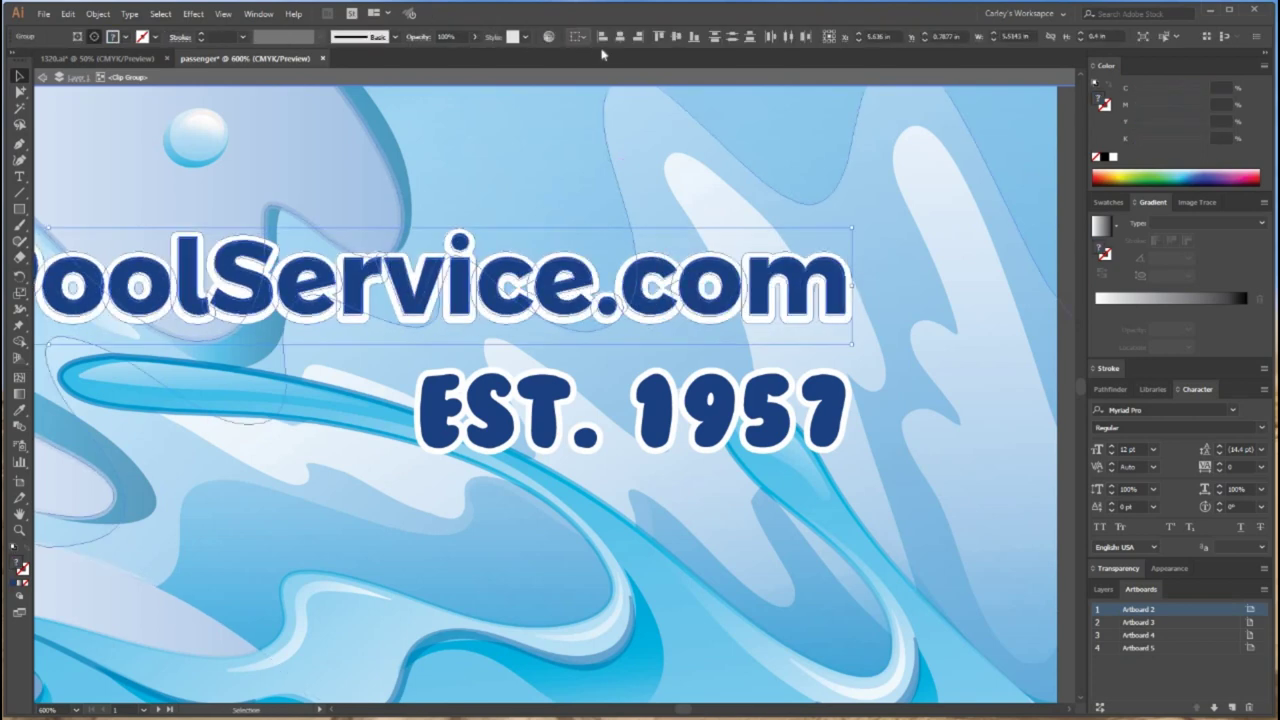
pyautogui.click(578, 36)
pyautogui.click(615, 51)
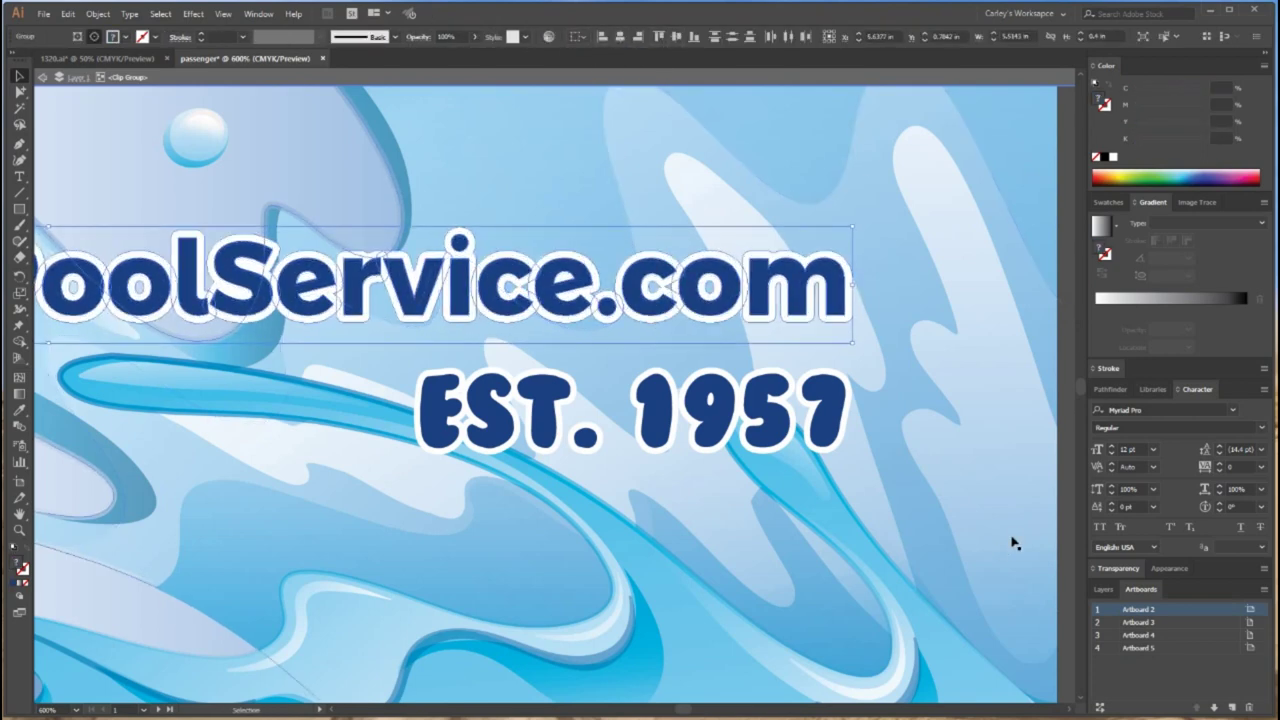
pyautogui.hotkey('ctrl', '-')
pyautogui.hotkey('ctrl', '-')
pyautogui.scroll(-3, 591, 586)
pyautogui.hscroll(5, 591, 586)
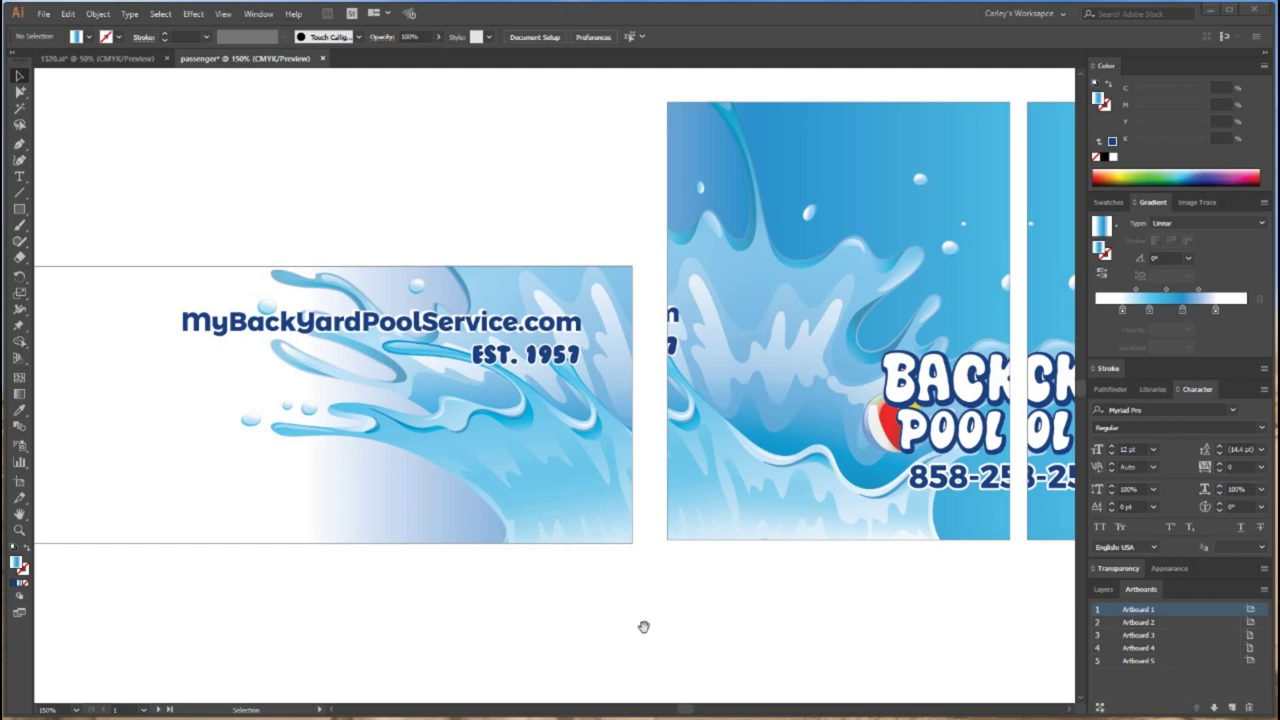
# Isolate the truck bed panel's clip group around the MyBackYardPoolService.com text
pyautogui.moveTo(644, 627); pyautogui.dragTo(586, 663)
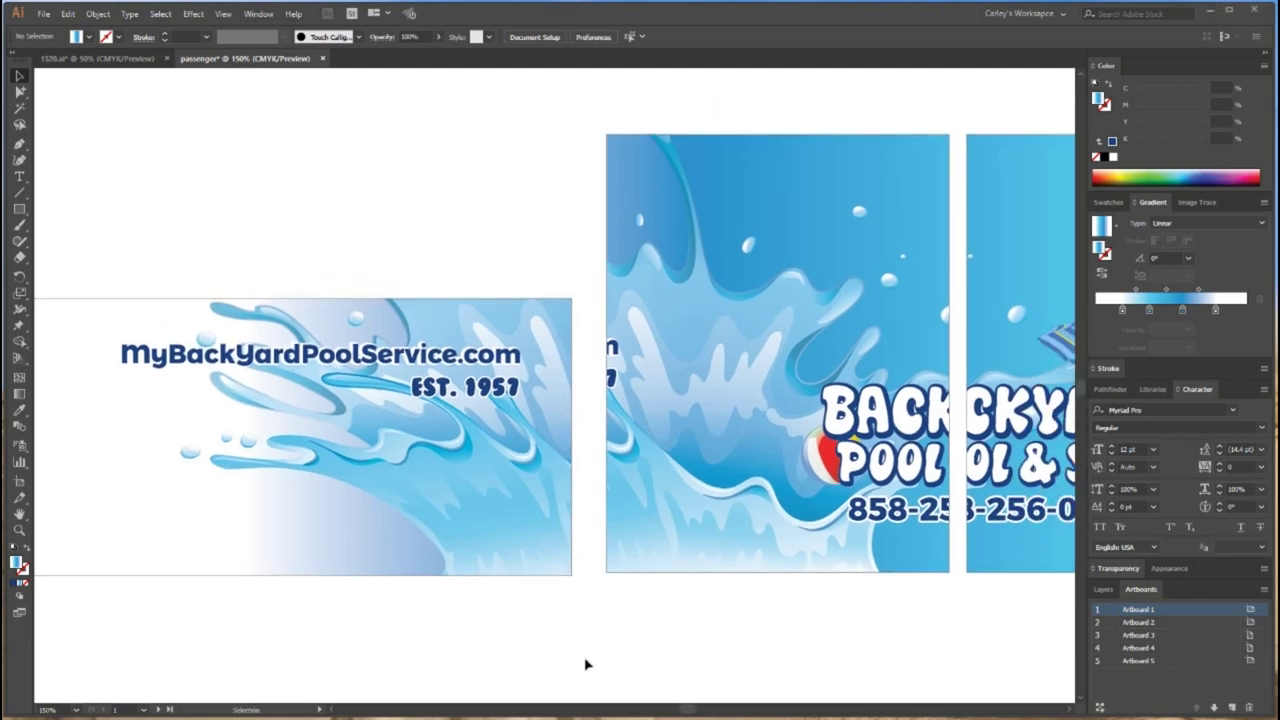
pyautogui.doubleClick(476, 365)
pyautogui.hotkey('ctrl', '=')
pyautogui.hotkey('ctrl', '=')
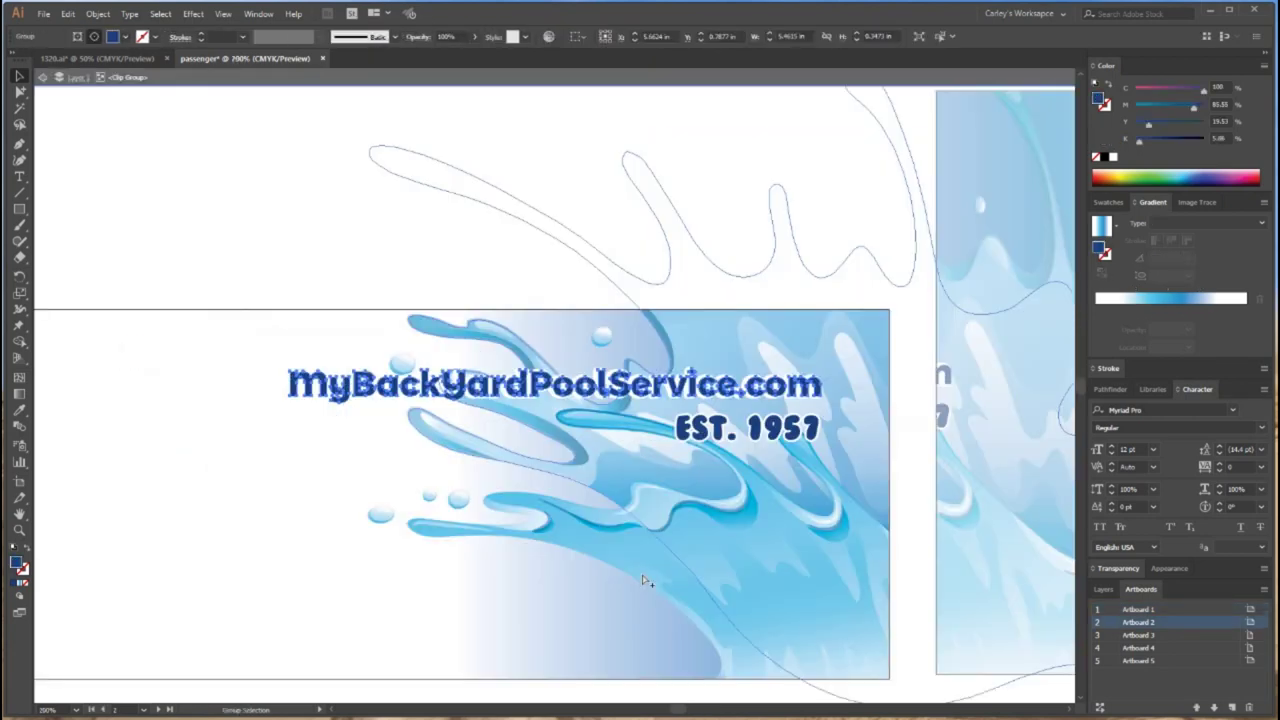
pyautogui.hotkey('ctrl', '-')
pyautogui.hotkey('ctrl', '-')
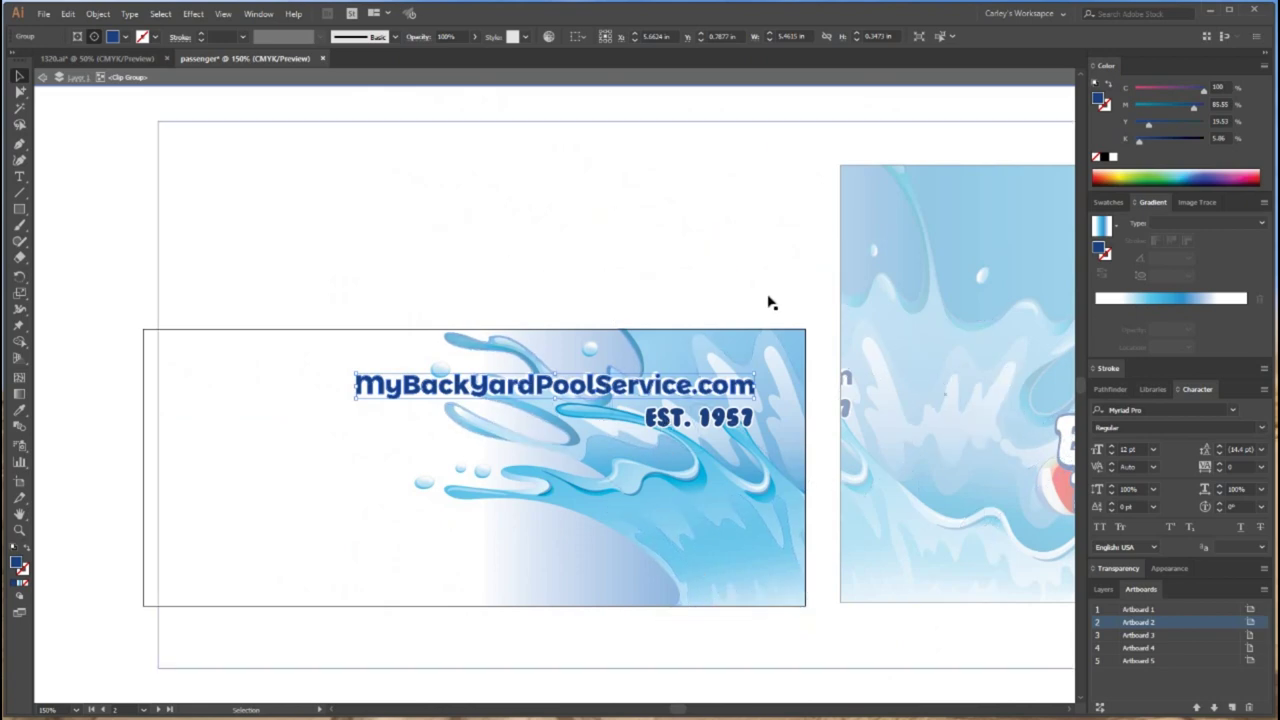
pyautogui.hscroll(3, 650, 656)
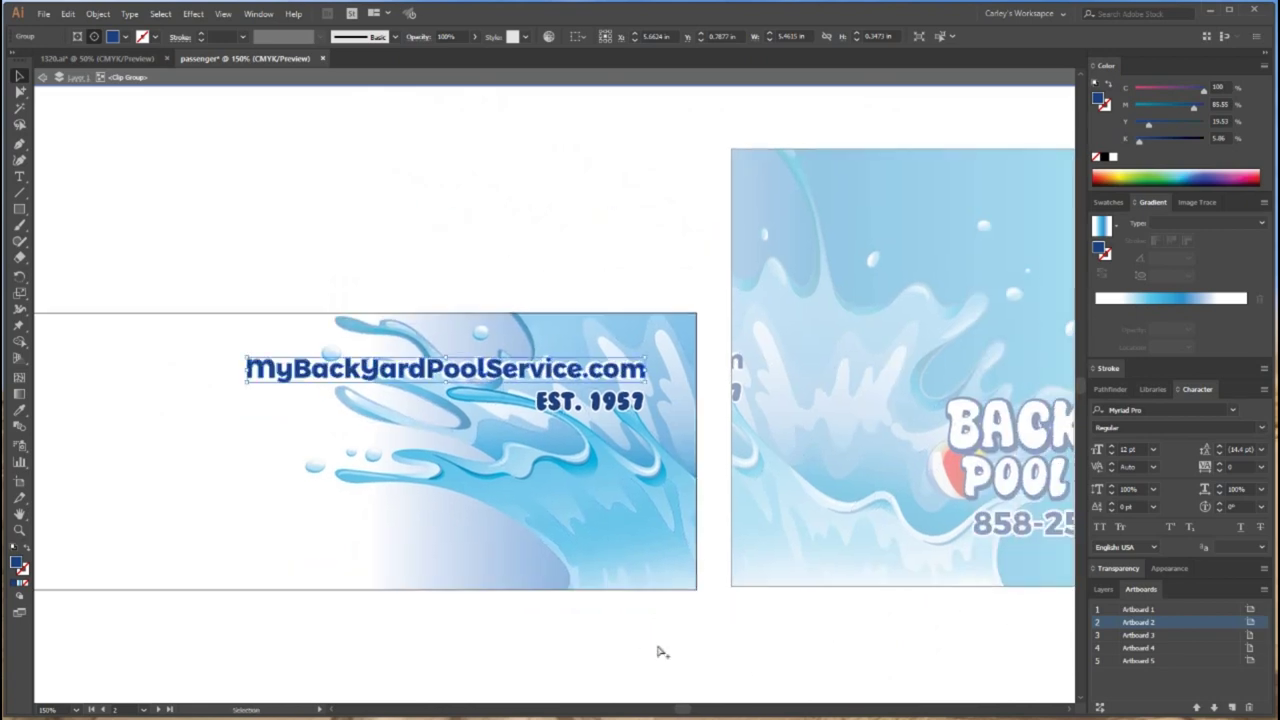
pyautogui.hotkey('ctrl', '+')
pyautogui.hotkey('ctrl', '+')
pyautogui.moveTo(490, 340); pyautogui.dragTo(123, 268)
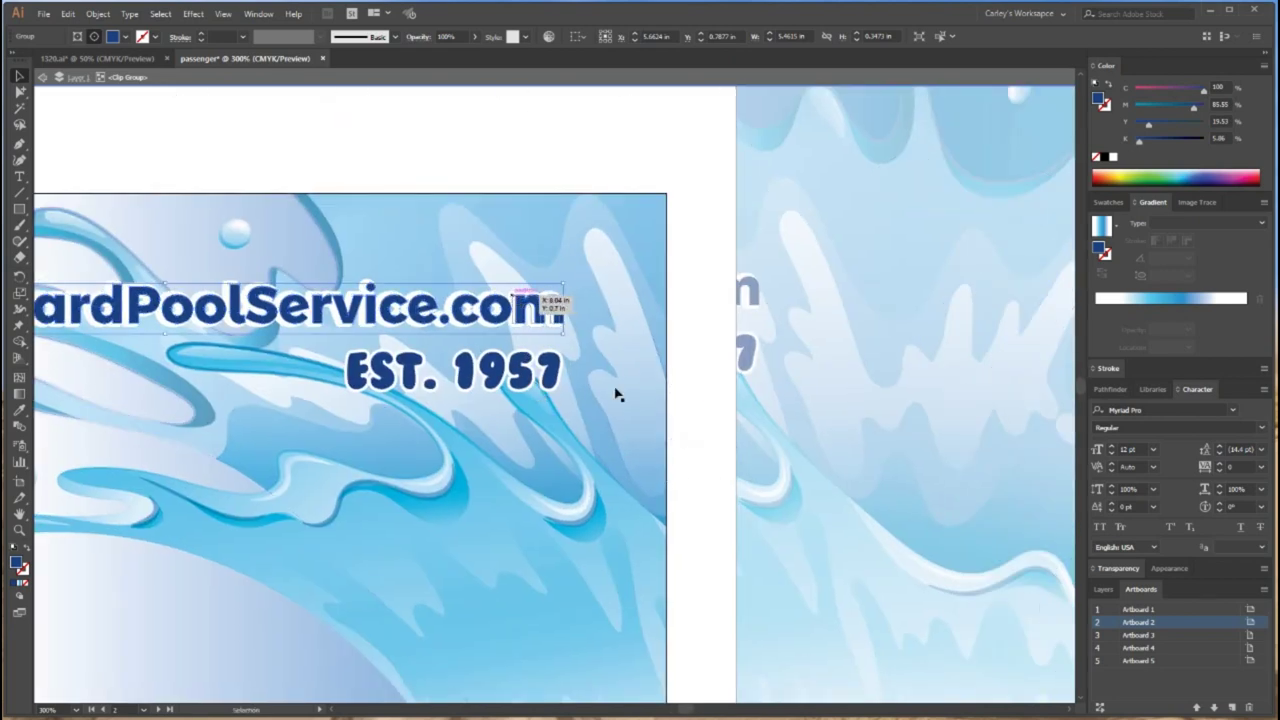
# Center the blue website text on its white outline in the truck bed panel and leave isolation mode
pyautogui.click(513, 296)
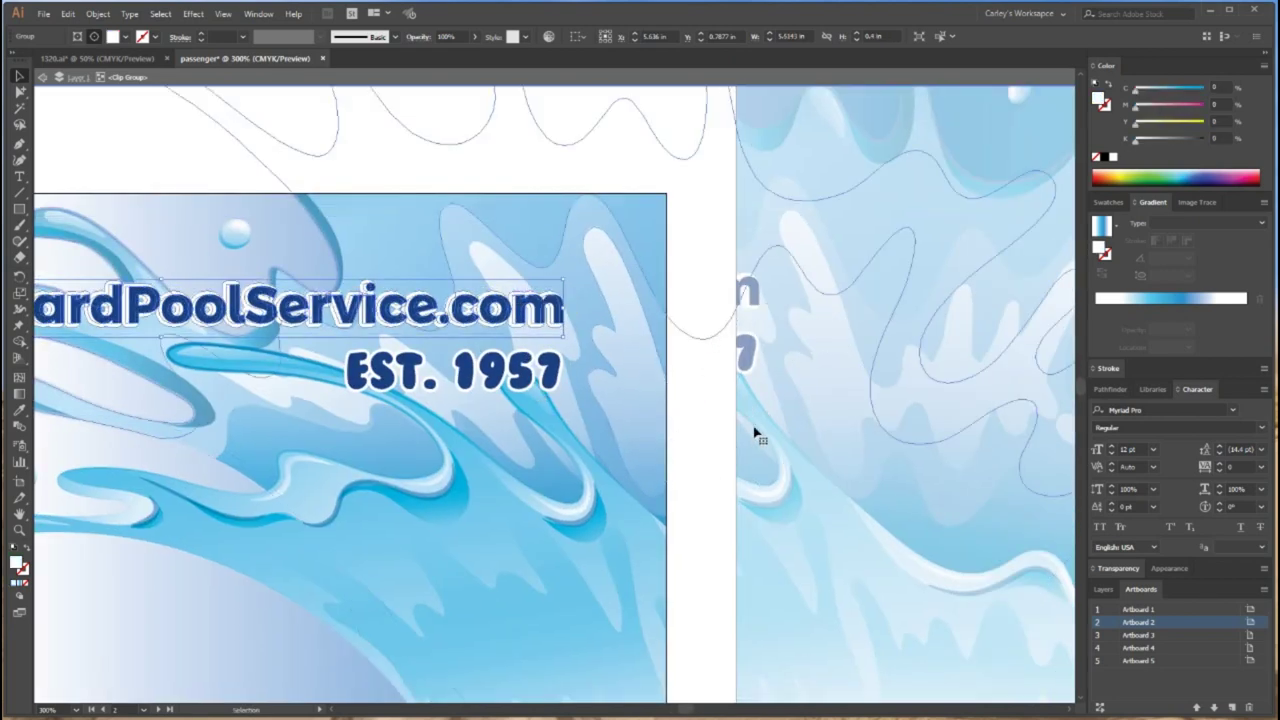
pyautogui.click(385, 312)
pyautogui.click(388, 296)
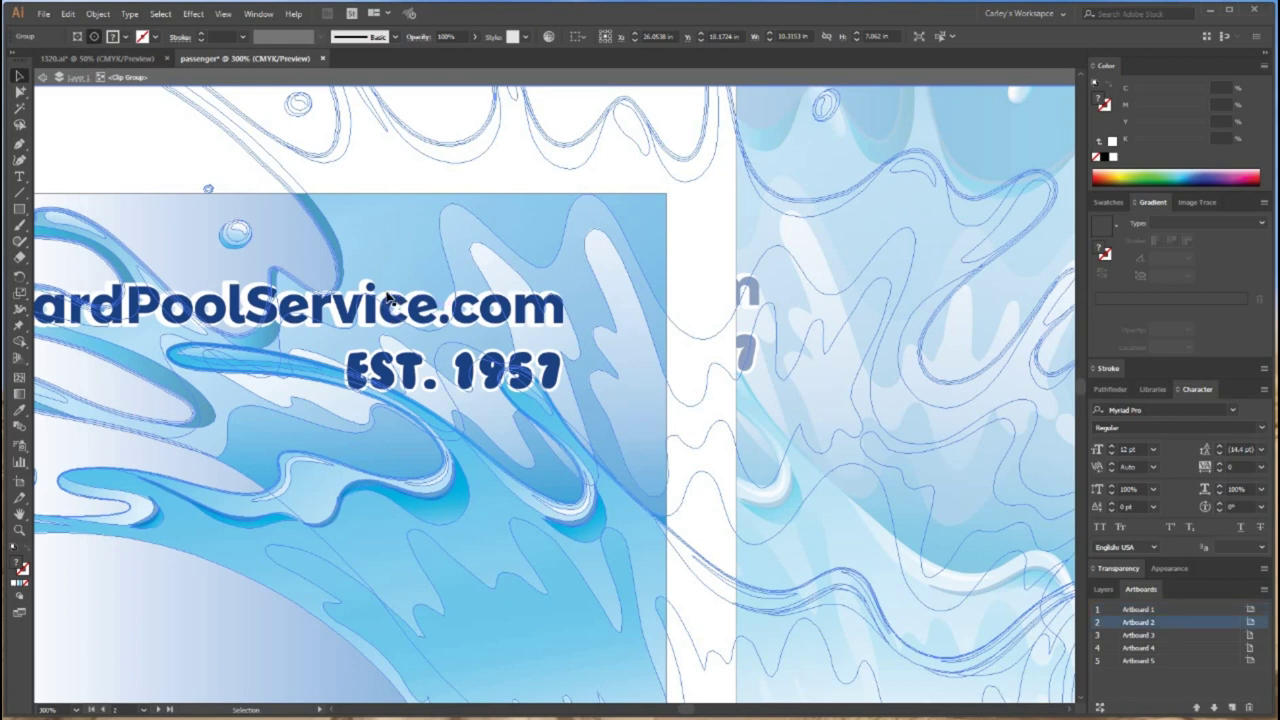
pyautogui.keyDown('shift'); pyautogui.click(386, 291); pyautogui.keyUp('shift')
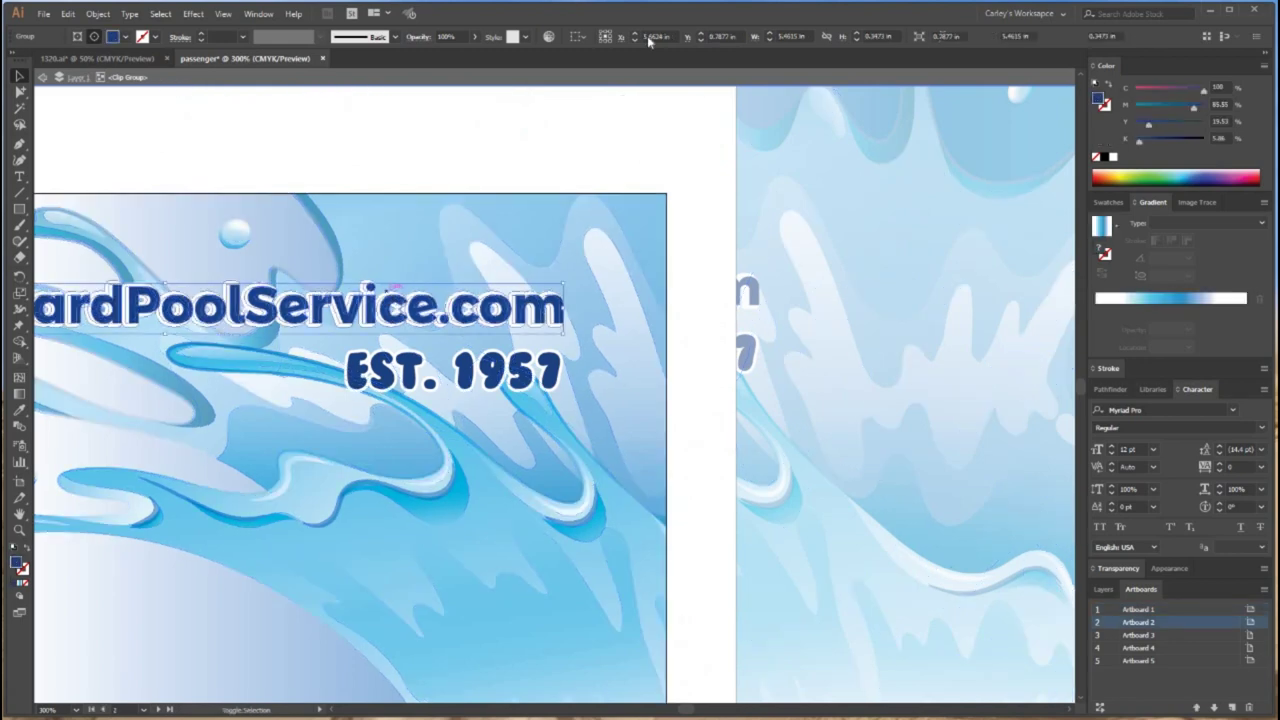
pyautogui.click(577, 36)
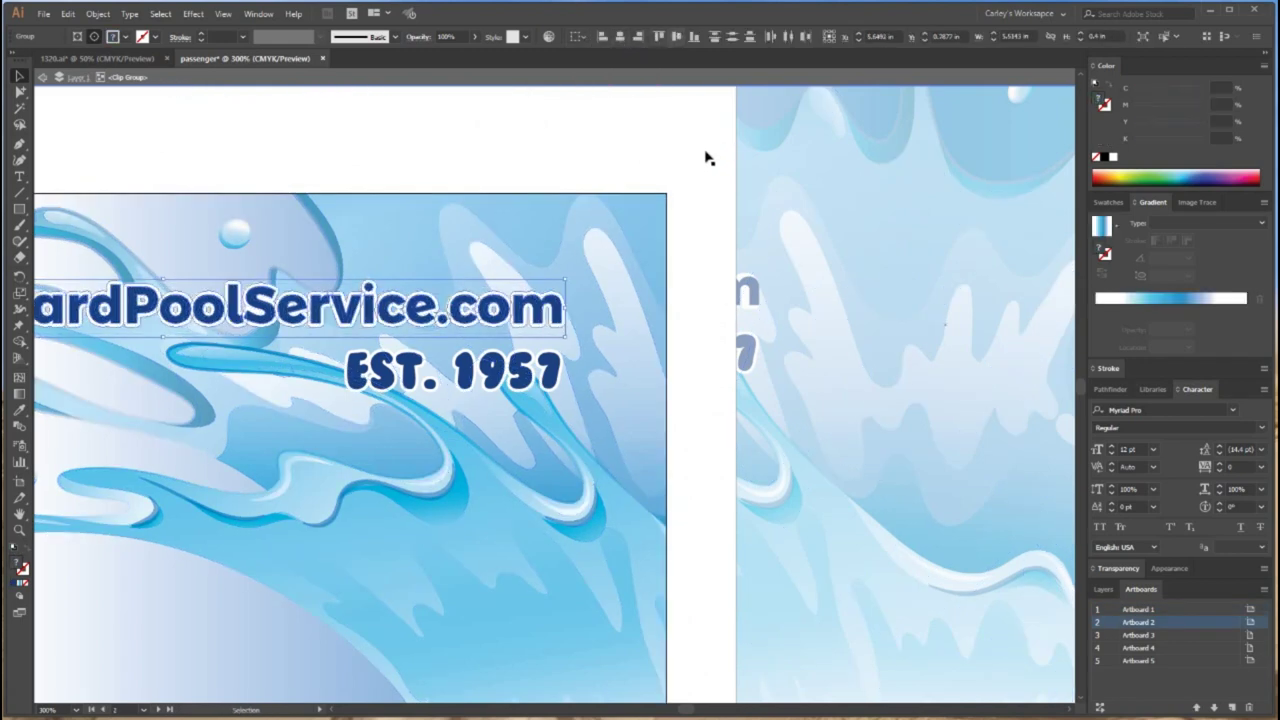
pyautogui.click(700, 224)
pyautogui.click(710, 222)
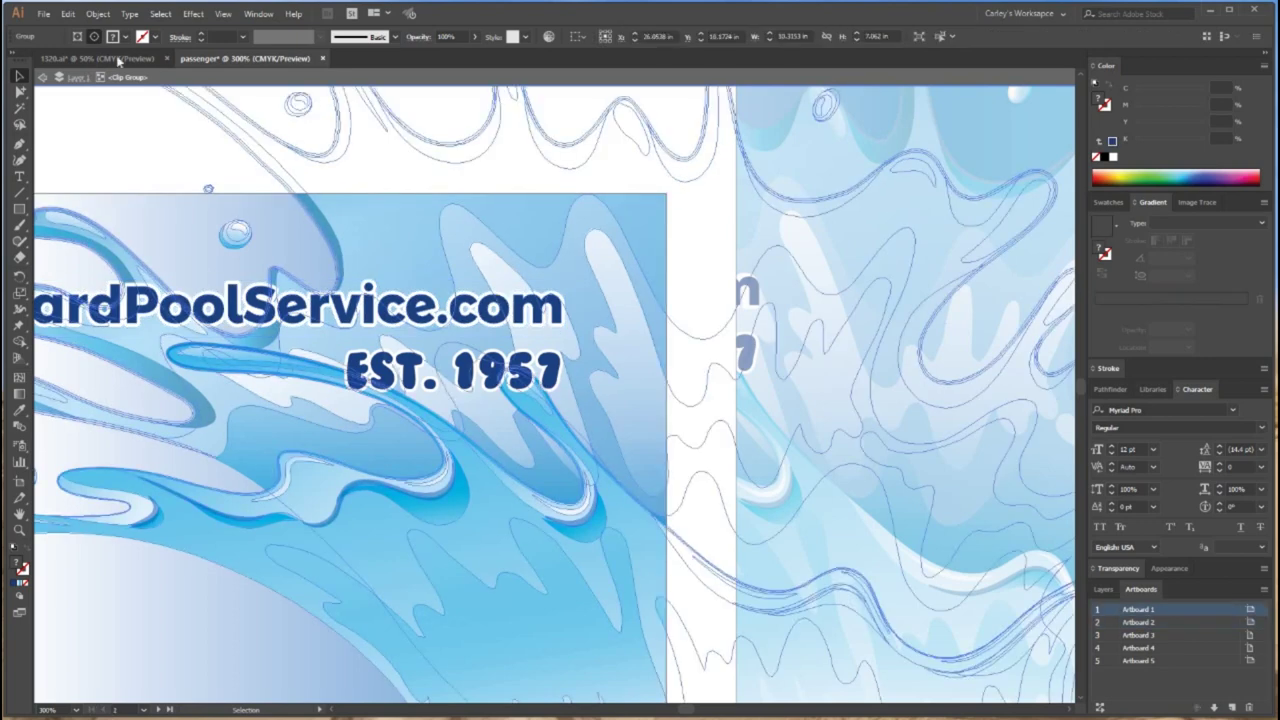
pyautogui.click(42, 79)
pyautogui.click(58, 86)
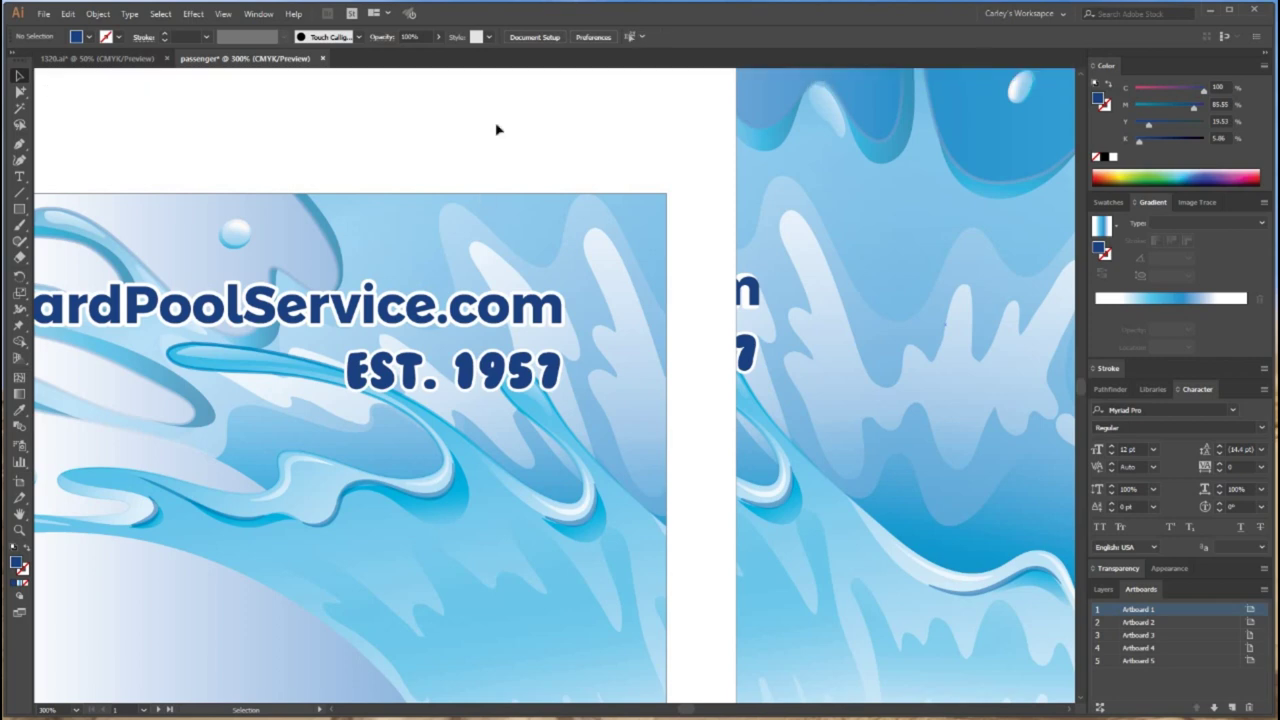
# Examine the text cut between the bed and rear cab panels, and compare it with the truck side view in 1320.ai
pyautogui.hotkey('ctrl', '-')
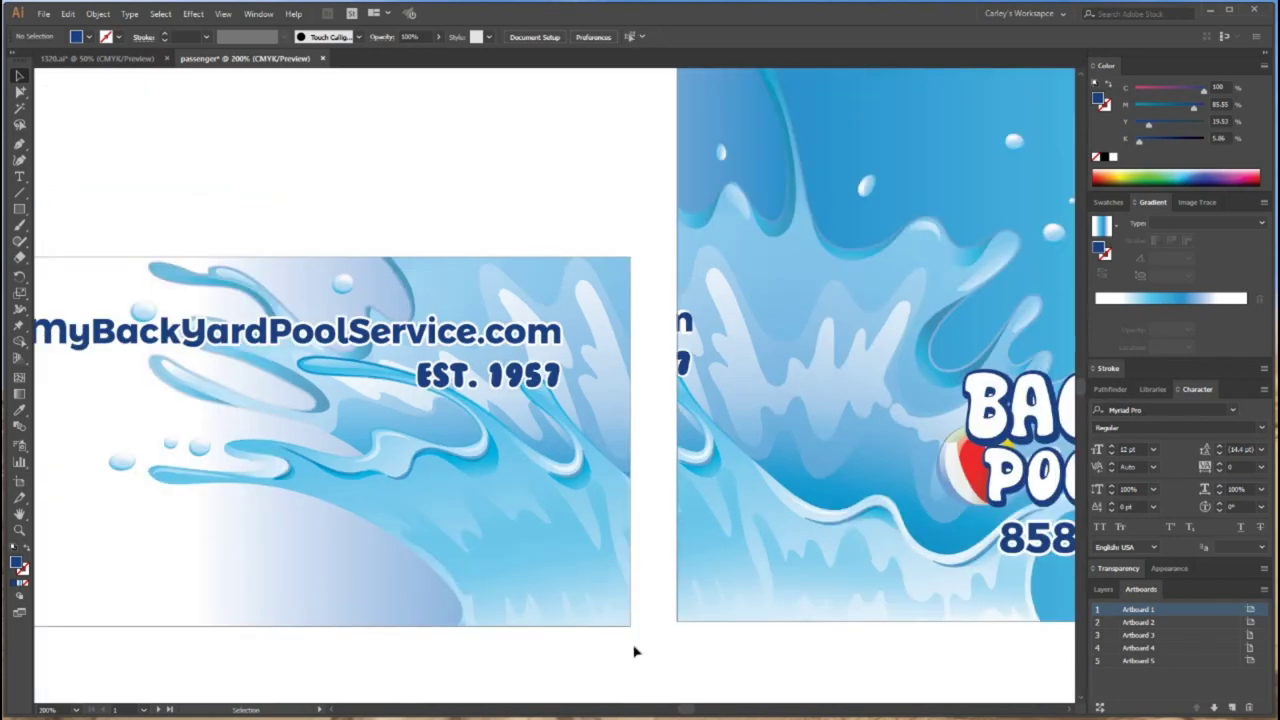
pyautogui.moveTo(538, 289); pyautogui.dragTo(291, 232)
pyautogui.moveTo(707, 656); pyautogui.dragTo(769, 677)
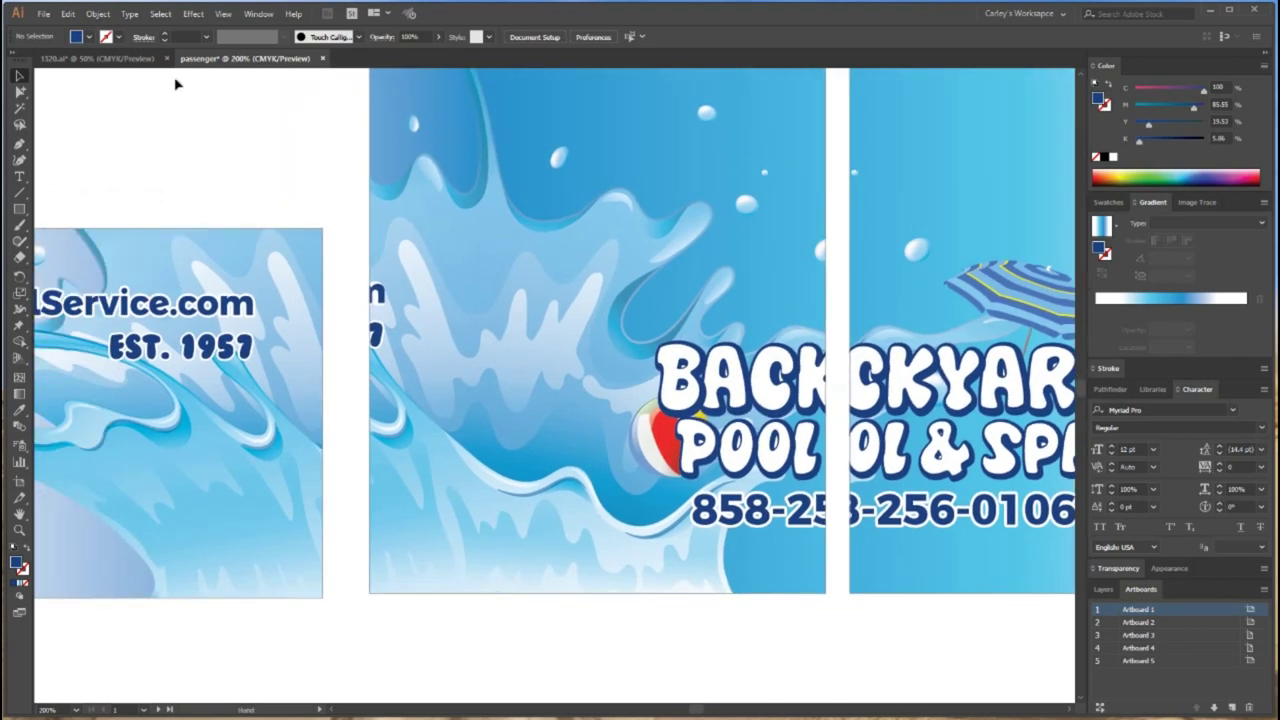
pyautogui.click(120, 59)
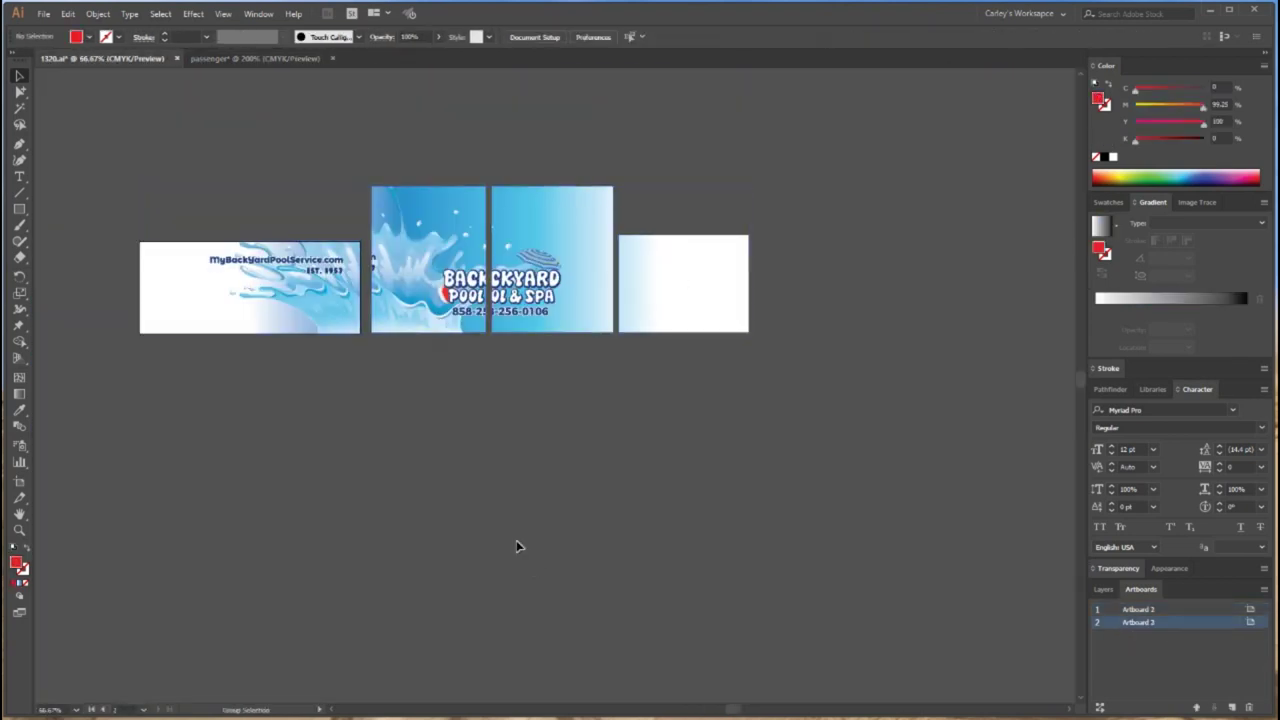
pyautogui.hotkey('ctrl', '1')
pyautogui.keyDown('alt'); pyautogui.scroll(-2, 549, 346); pyautogui.keyUp('alt')
pyautogui.scroll(5, 571, 366)
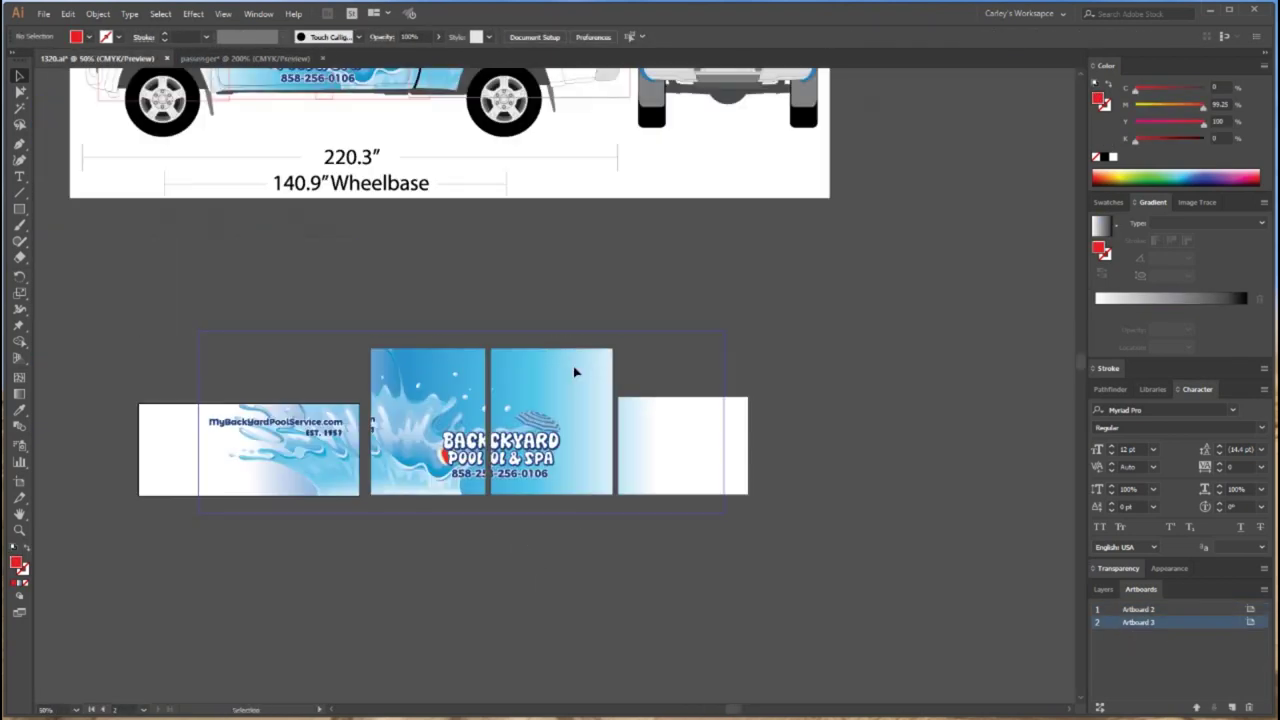
pyautogui.keyDown('alt'); pyautogui.scroll(1, 445, 433); pyautogui.keyUp('alt')
pyautogui.moveTo(424, 425); pyautogui.dragTo(470, 475)
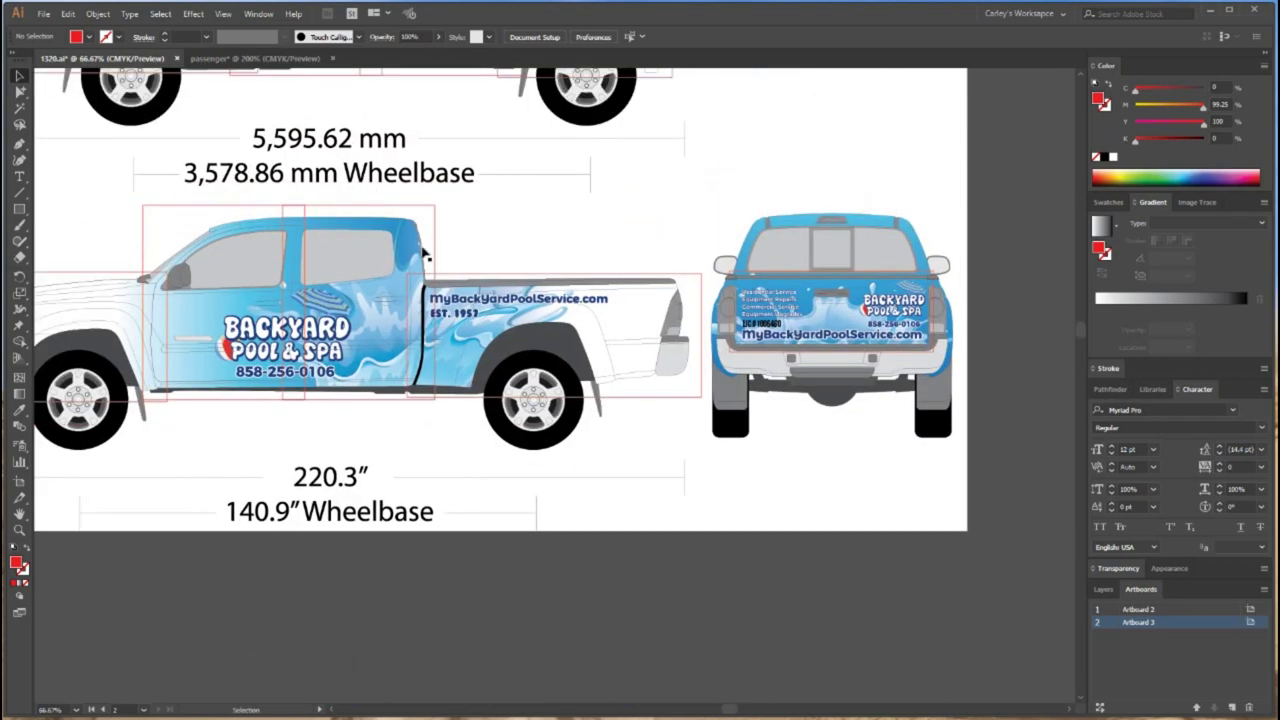
pyautogui.hotkey('ctrl', '1')
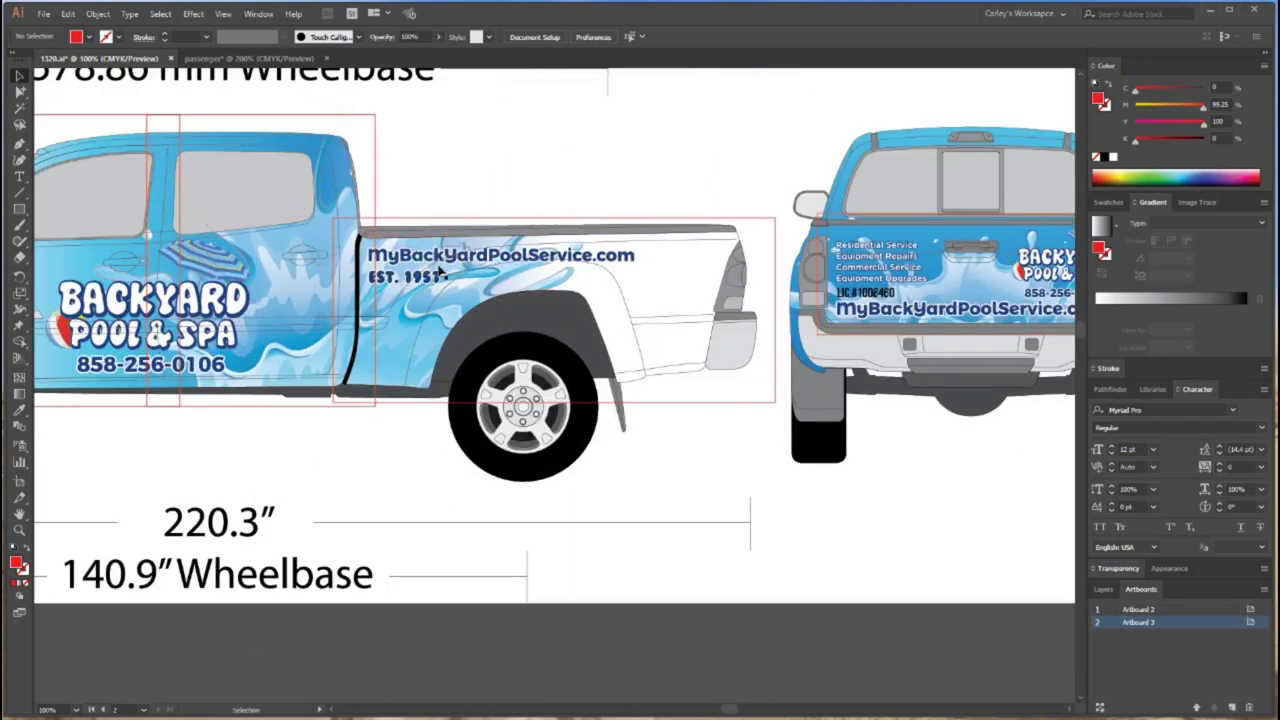
# Return to the passenger document and isolate the rear cab panel's clip group
pyautogui.click(250, 58)
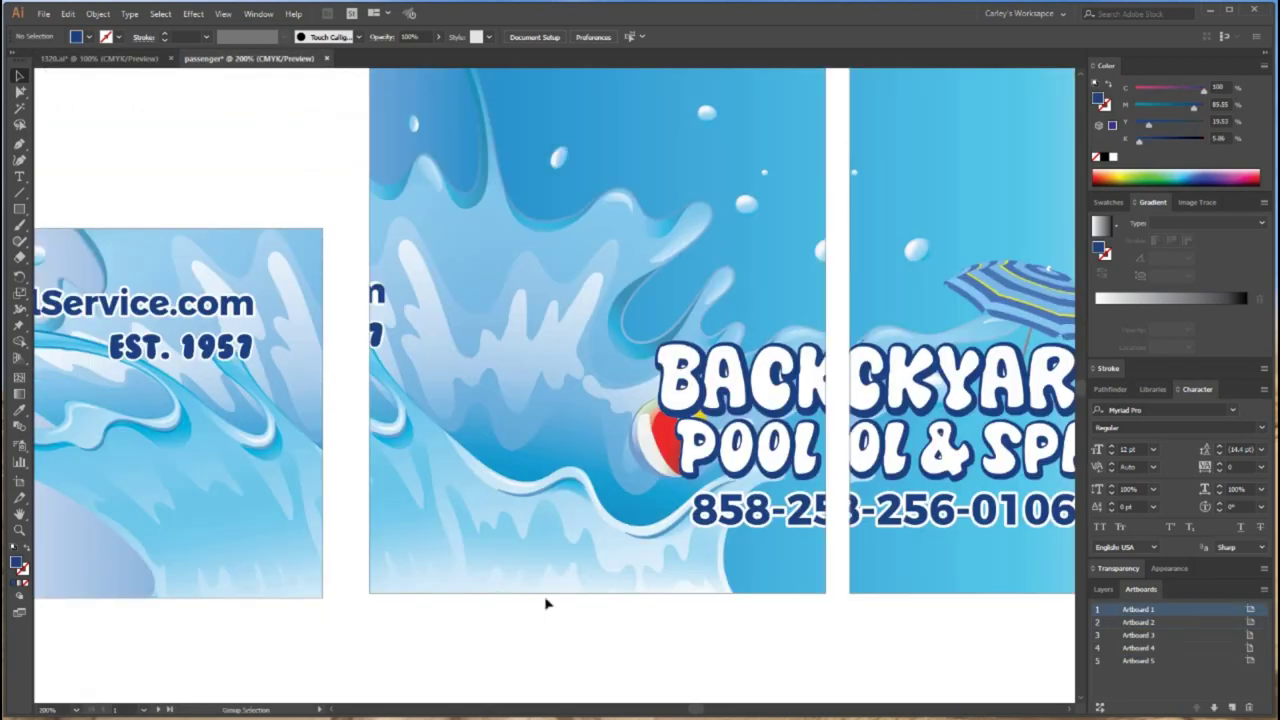
pyautogui.hotkey('ctrl', '1')
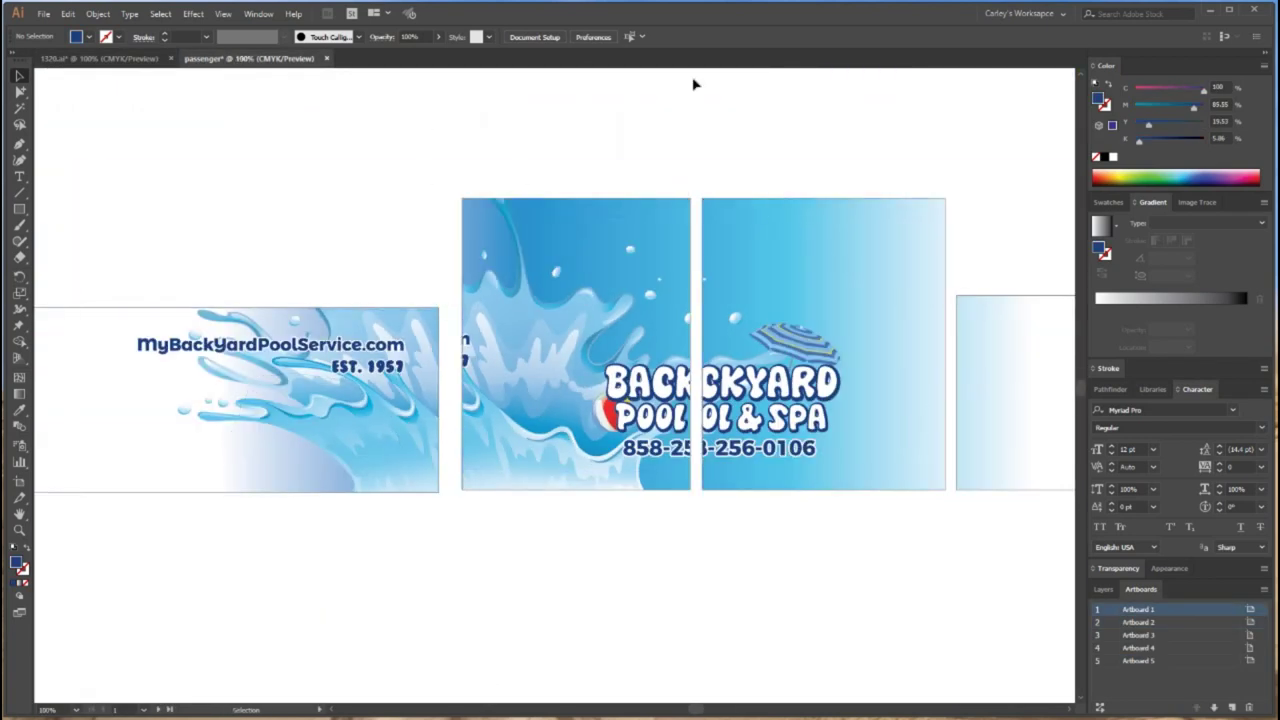
pyautogui.hotkey('ctrl', '+')
pyautogui.hotkey('ctrl', '+')
pyautogui.hotkey('ctrl', '+')
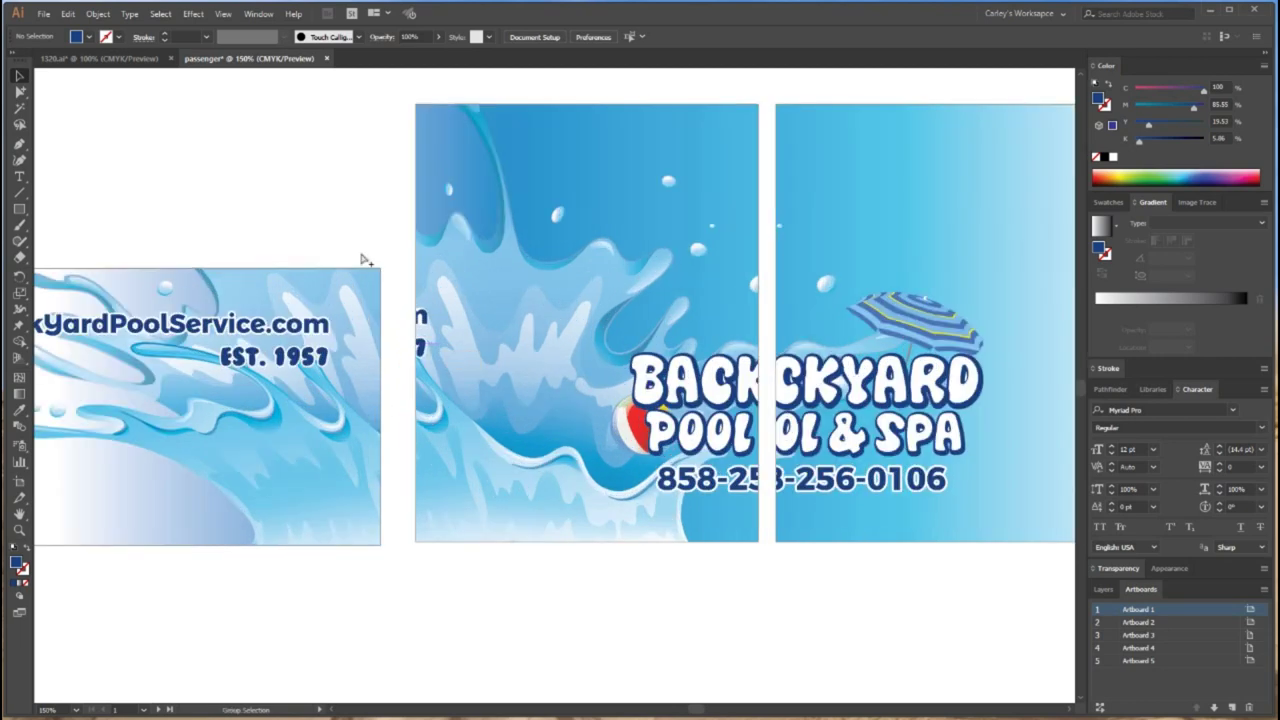
pyautogui.doubleClick(296, 255)
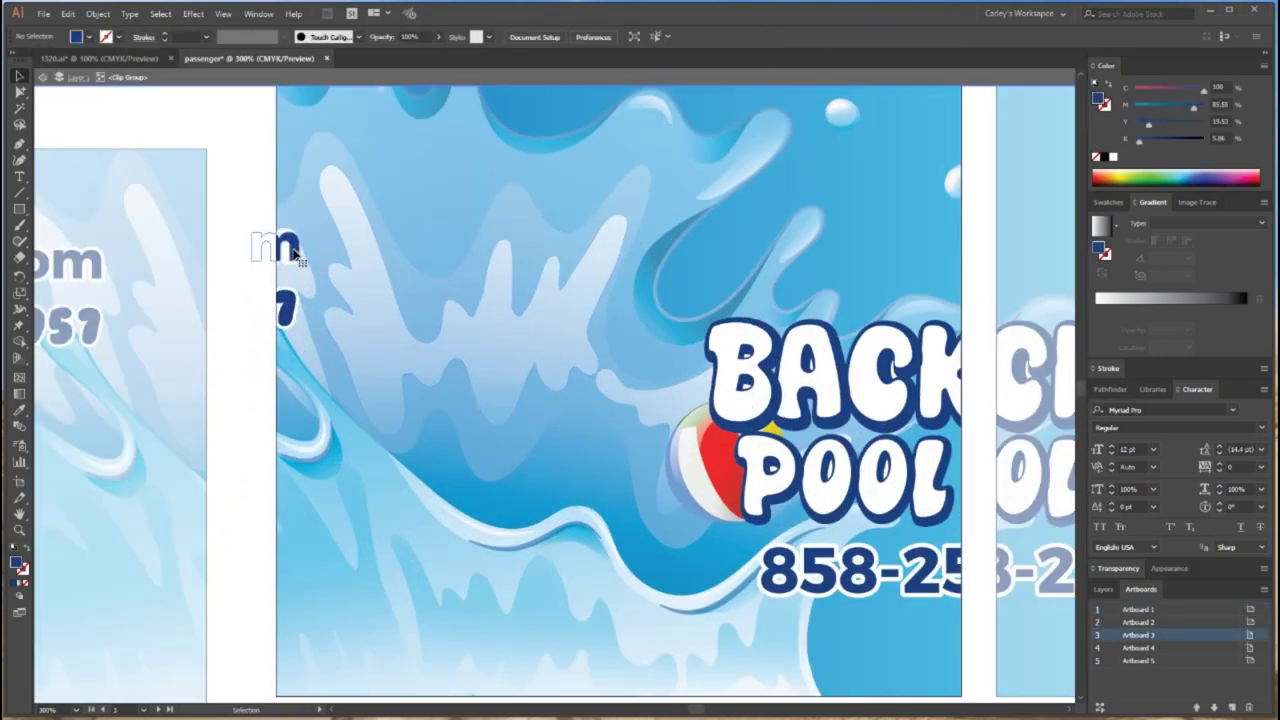
# Delete the cut-off website and EST. 1957 letter fragments at the rear cab panel's edge and leave isolation mode
pyautogui.click(296, 256)
pyautogui.press('Delete')
pyautogui.click(296, 258)
pyautogui.press('Delete')
pyautogui.moveTo(295, 313); pyautogui.dragTo(245, 308)
pyautogui.hotkey('ctrl', '-')
pyautogui.hotkey('ctrl', '-')
pyautogui.hotkey('ctrl', '-')
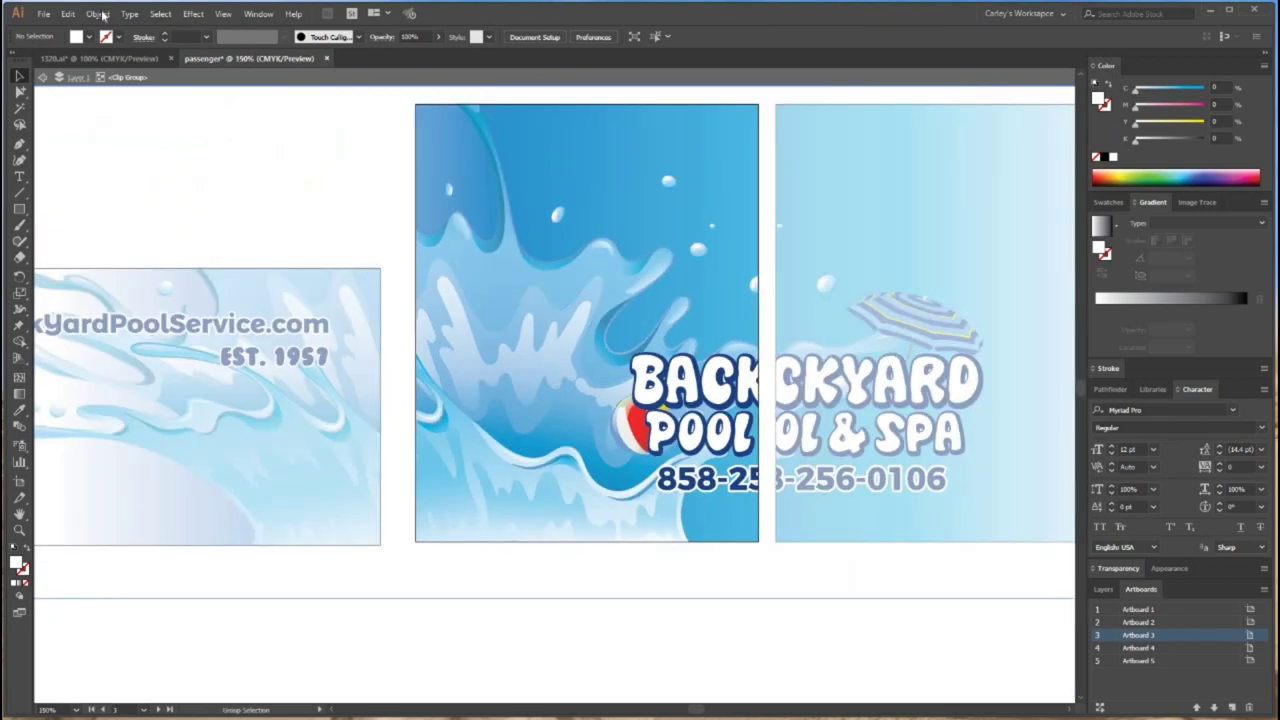
pyautogui.click(44, 78)
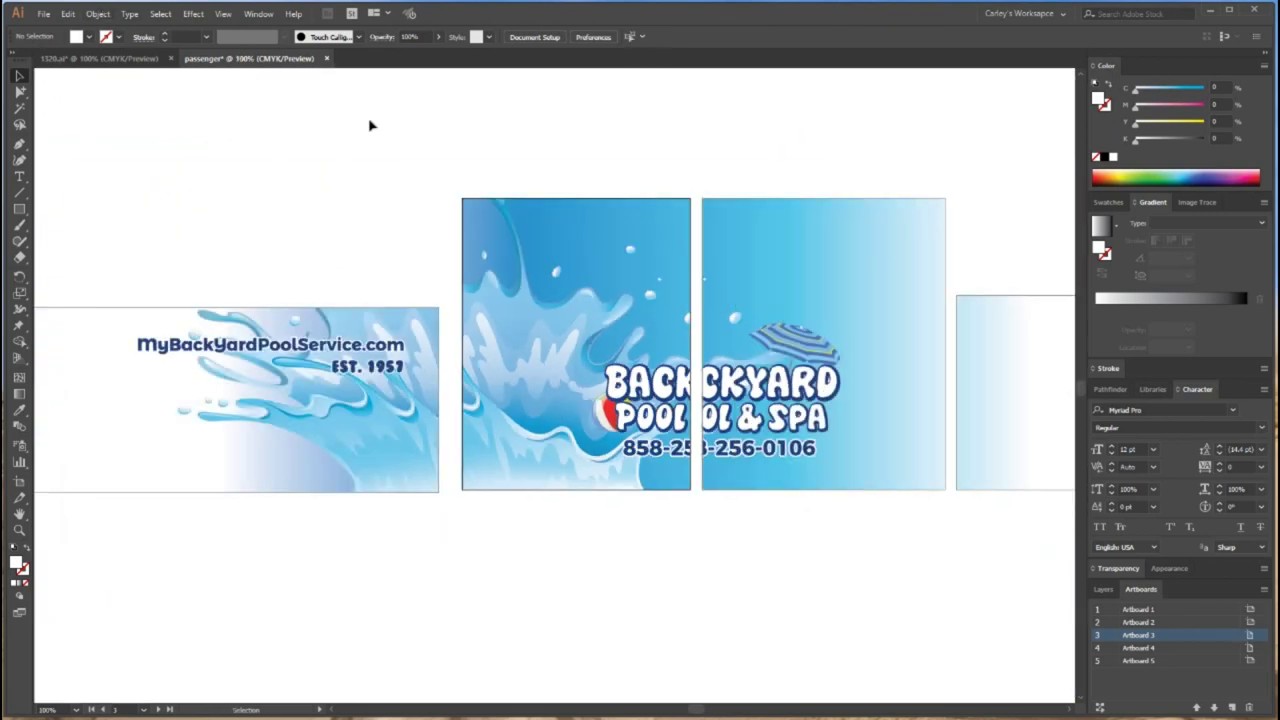
# Delete the artwork of all four panels while keeping their fitted artboards
pyautogui.hotkey('ctrl', '-')
pyautogui.moveTo(642, 643); pyautogui.dragTo(611, 664)
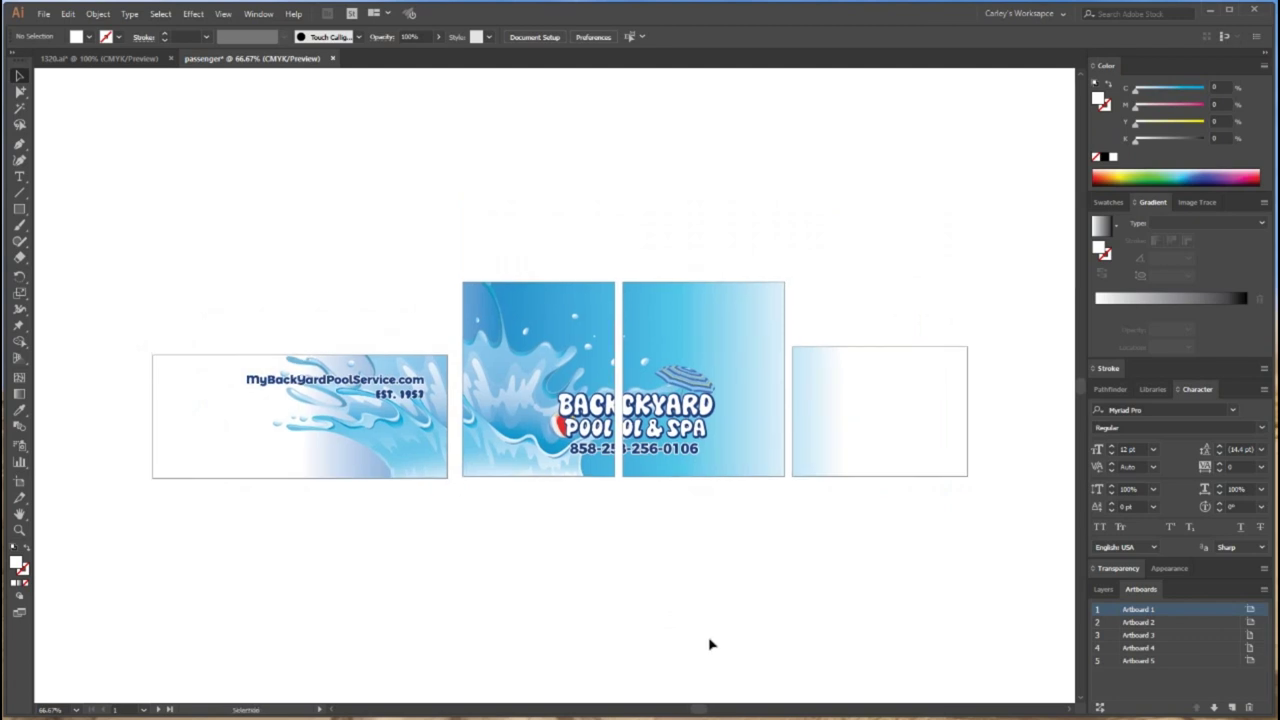
pyautogui.moveTo(704, 521); pyautogui.dragTo(660, 536)
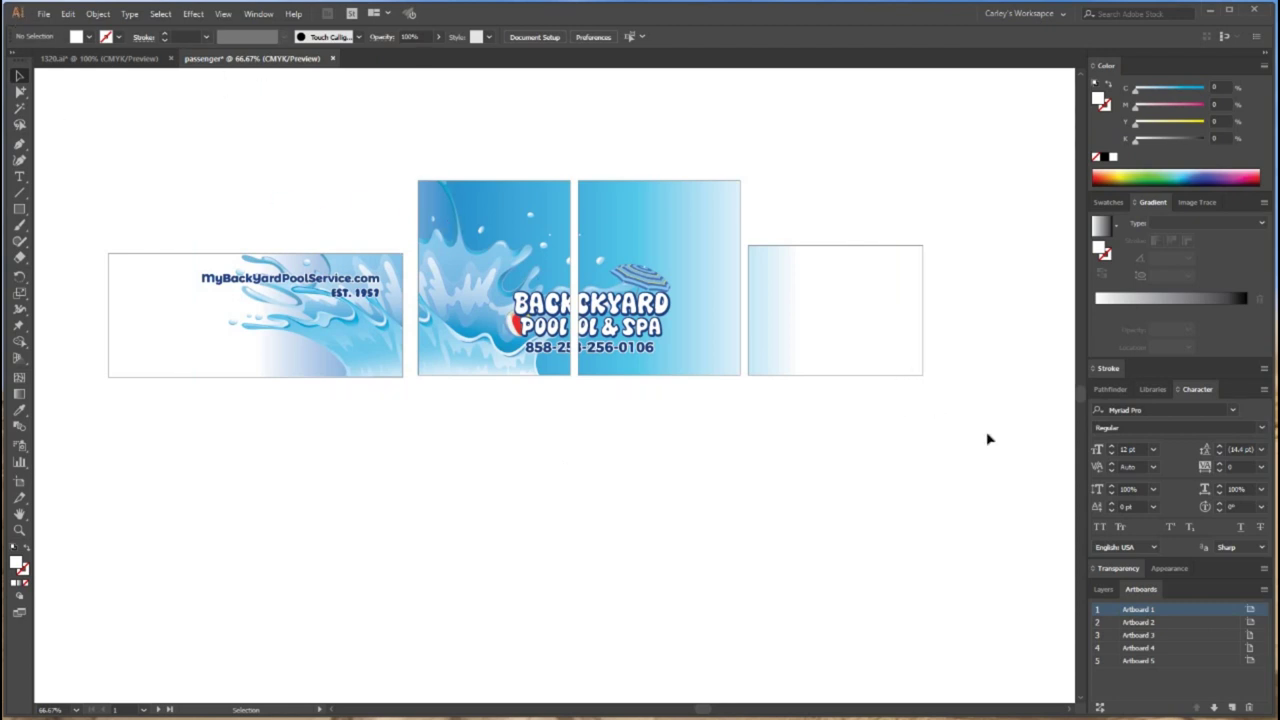
pyautogui.moveTo(54, 108); pyautogui.dragTo(984, 437)
pyautogui.press('Delete')
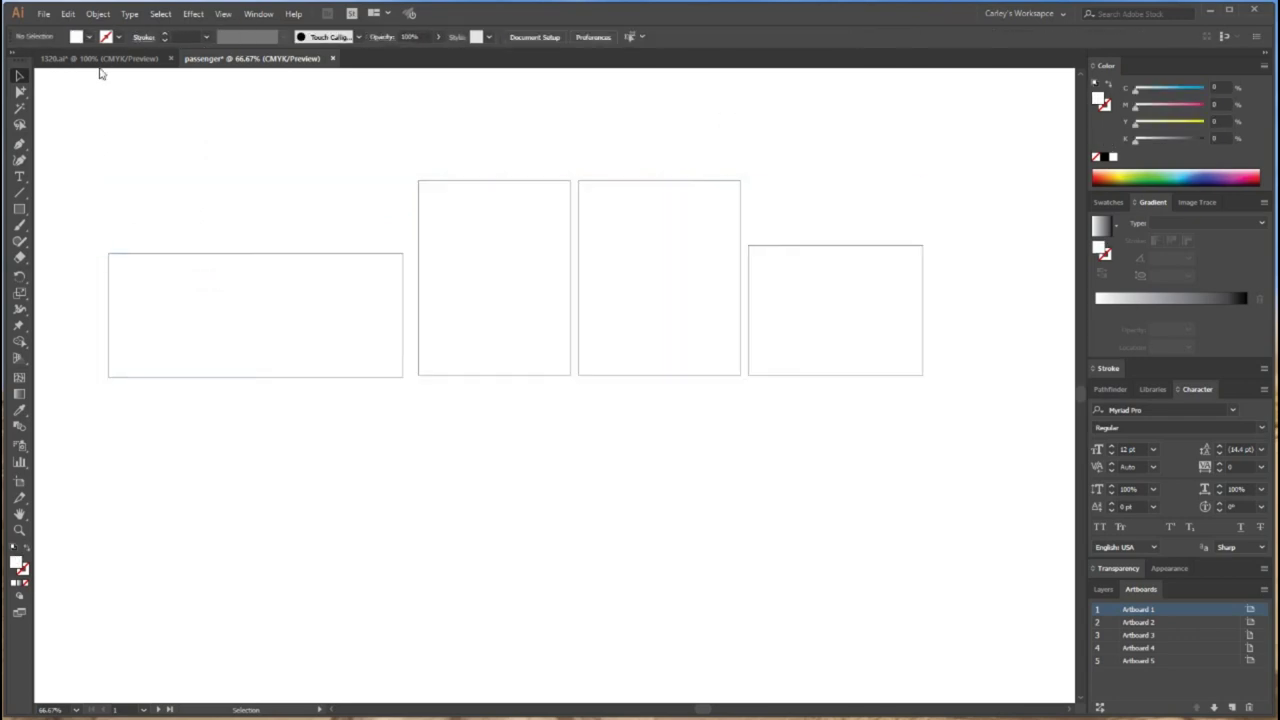
# Copy the driver-side wrap artwork with its panel rectangles from 1320.ai into the passenger document and place it below the artboards
pyautogui.click(101, 60)
pyautogui.scroll(2, 677, 548)
pyautogui.scroll(-2, 676, 549)
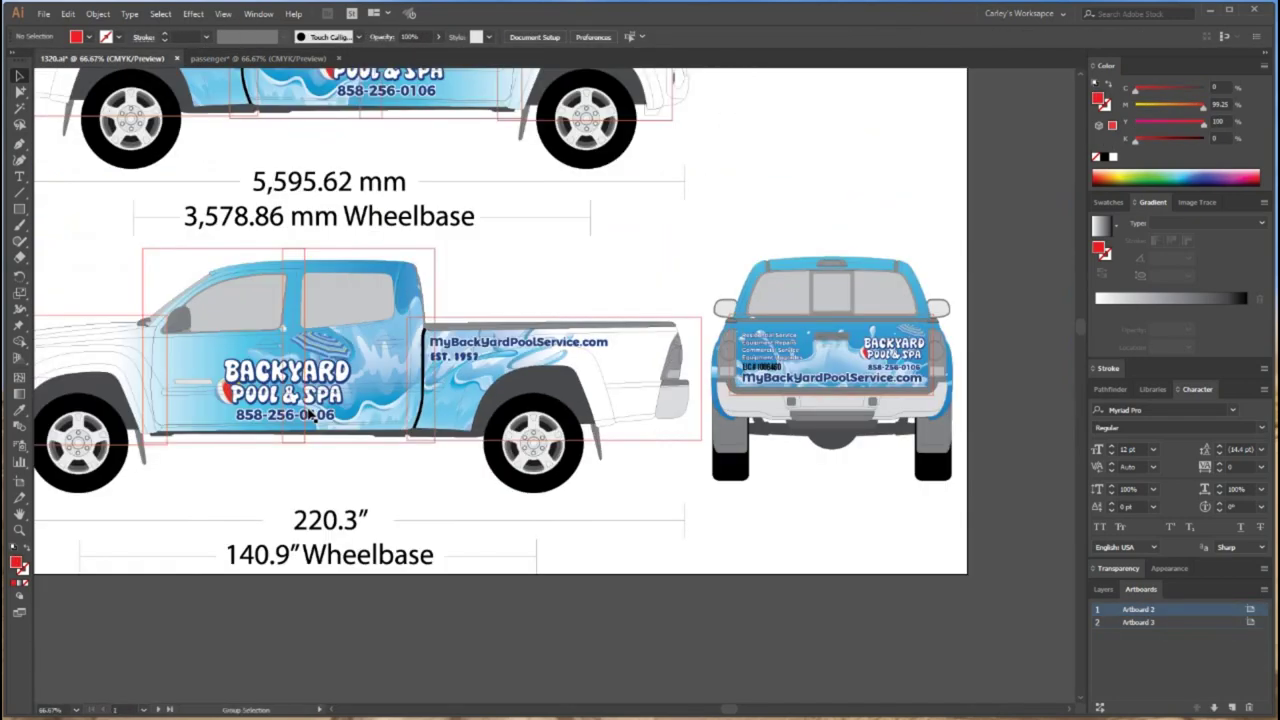
pyautogui.moveTo(658, 447); pyautogui.dragTo(661, 449)
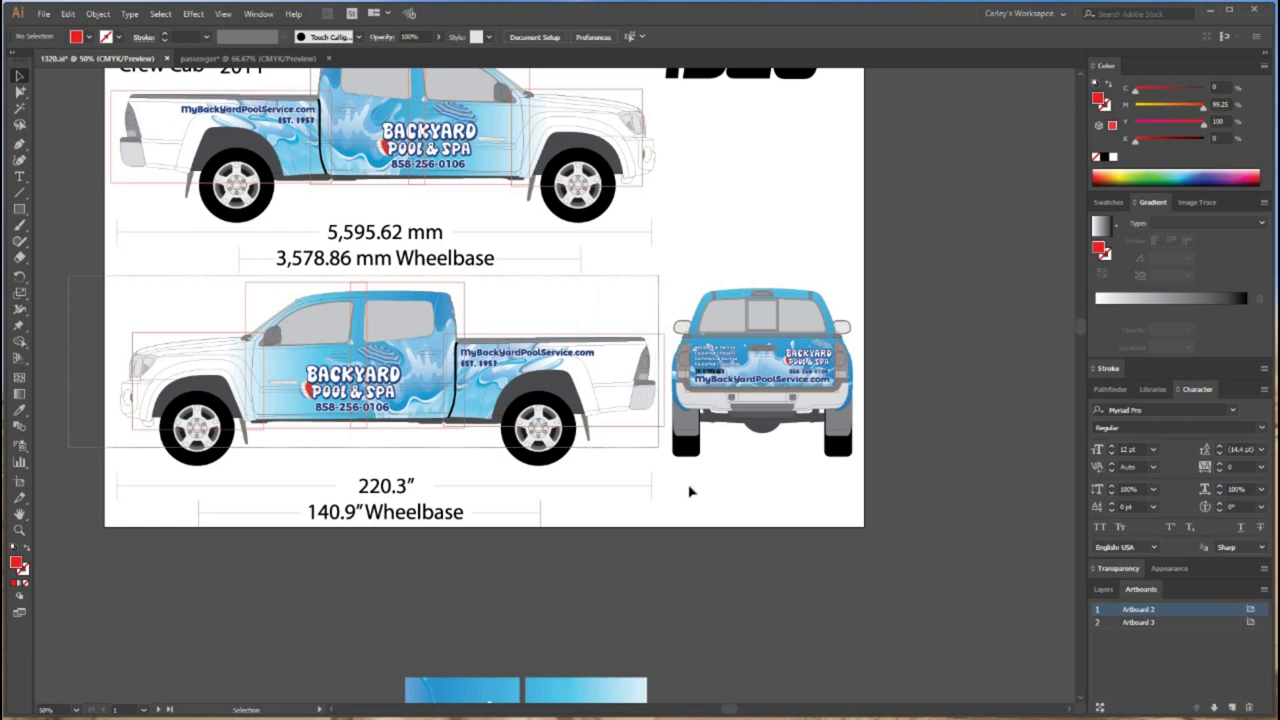
pyautogui.click(192, 59)
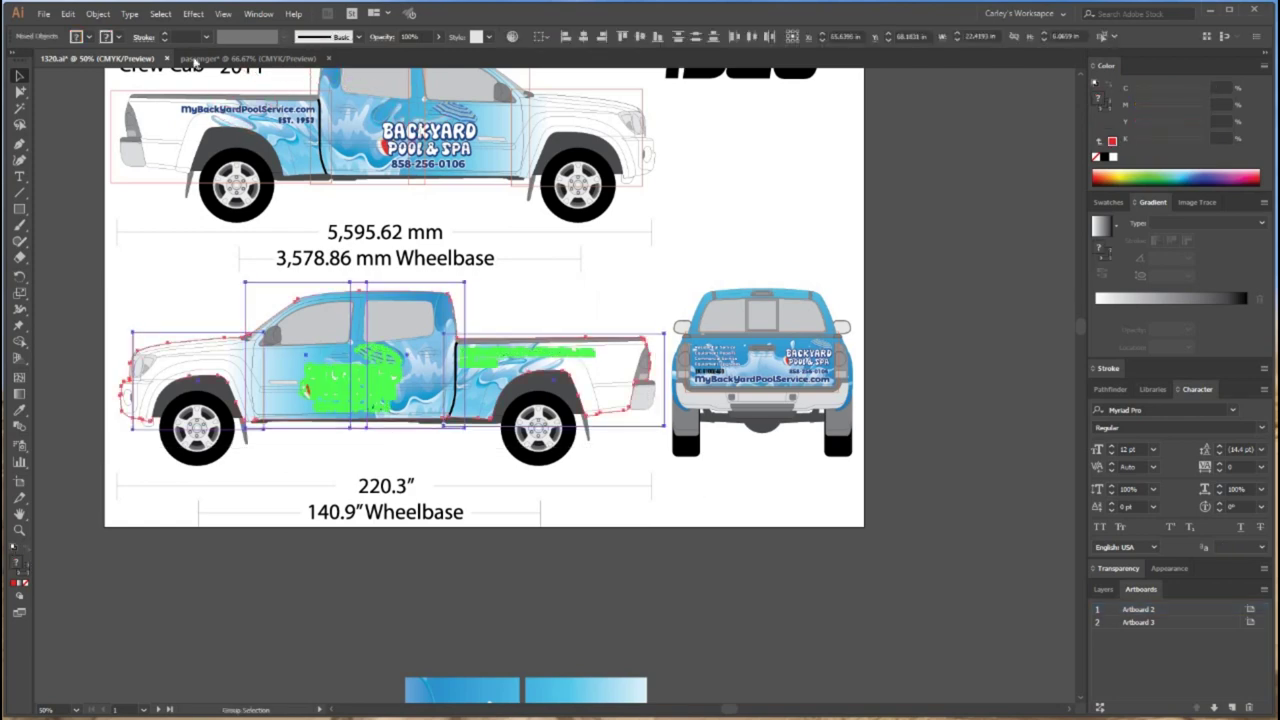
pyautogui.hotkey('ctrl', 'v')
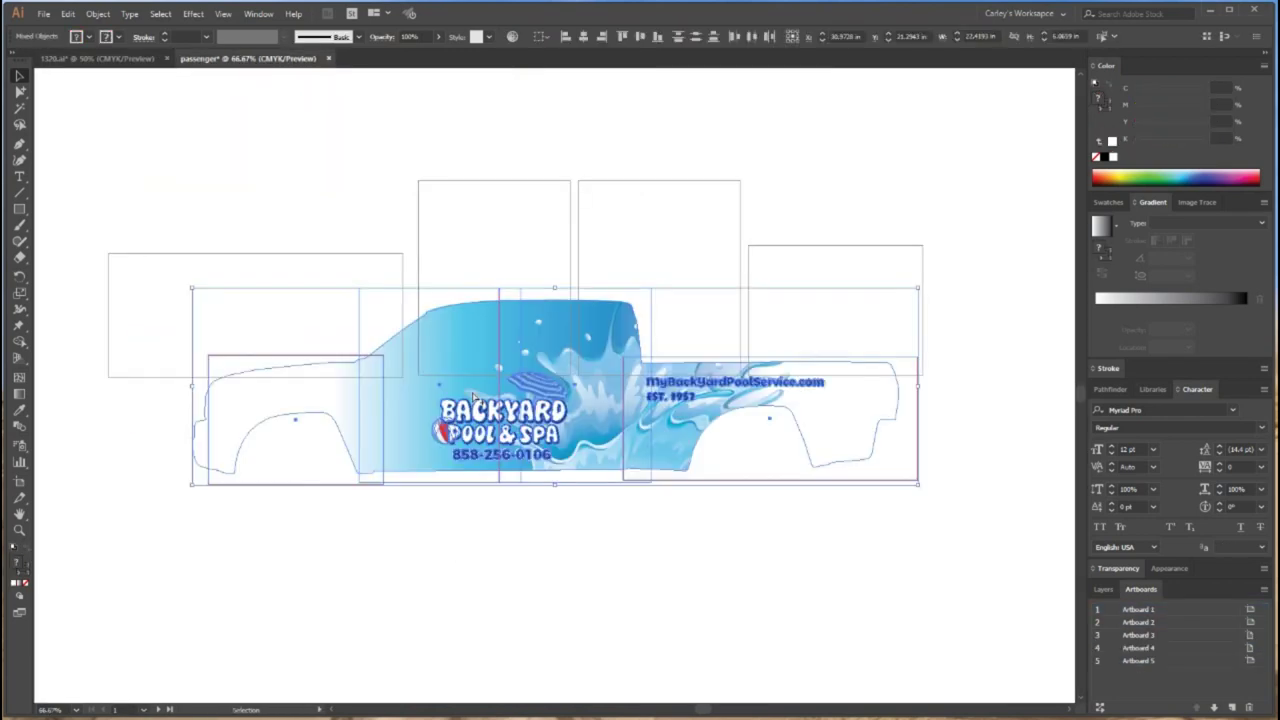
pyautogui.hotkey('ctrl', '-')
pyautogui.moveTo(450, 375); pyautogui.dragTo(424, 520)
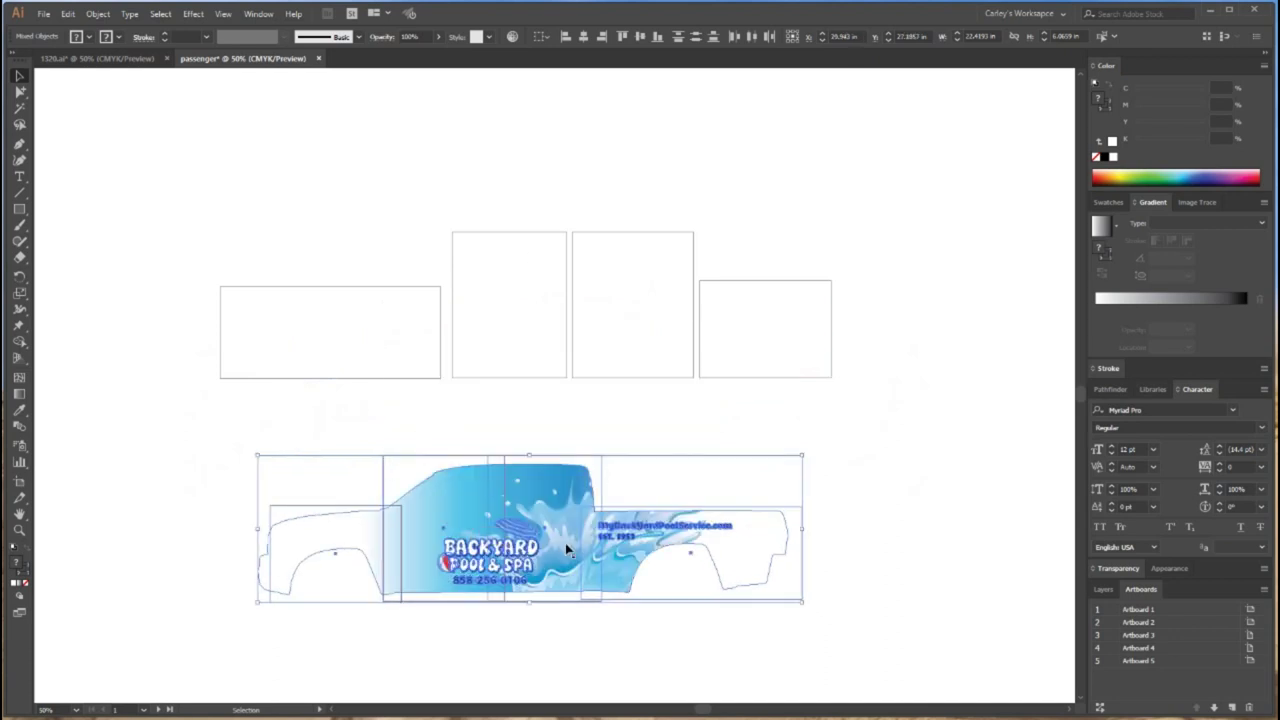
# Delete the two cab artboards and the front fender artboard from the passenger document
pyautogui.click(540, 330)
pyautogui.scroll(-3, 74, 426)
pyautogui.click(20, 480)
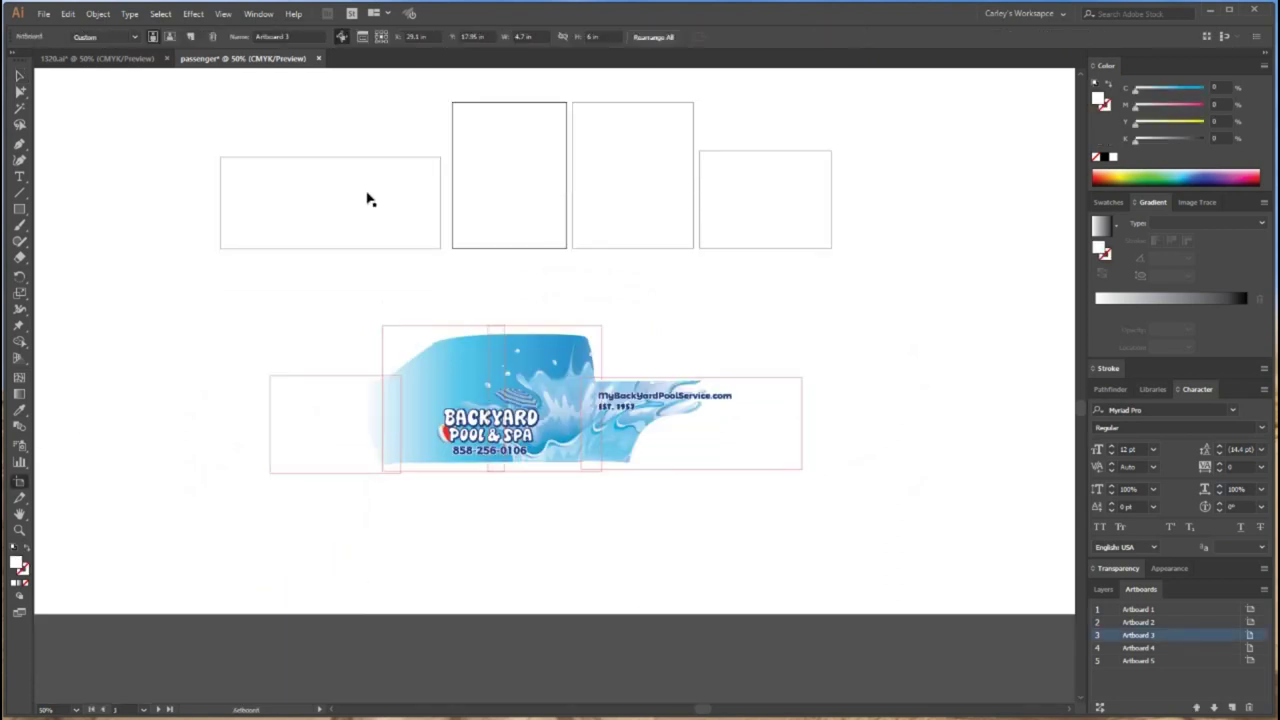
pyautogui.press('Delete')
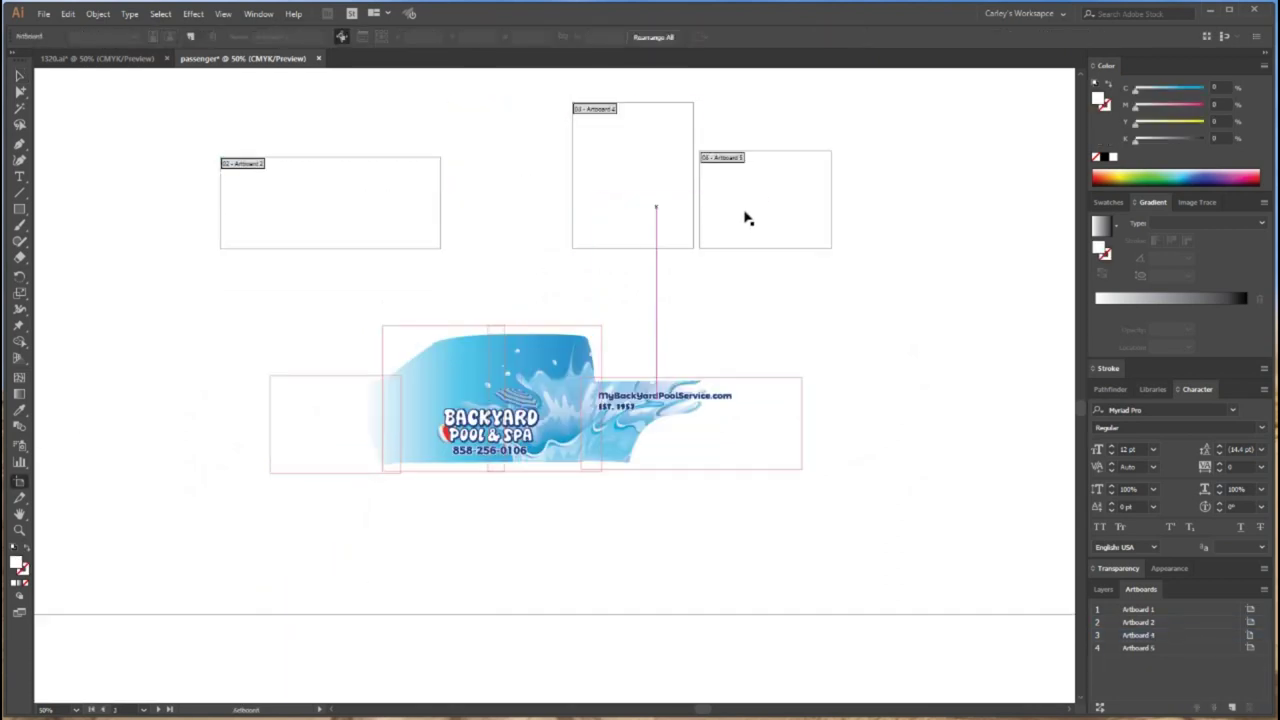
pyautogui.press('Delete')
pyautogui.press('Delete')
pyautogui.press('v')
# Release the clipping mask on the pasted driver-side wrap artwork
pyautogui.scroll(-2, 806, 509)
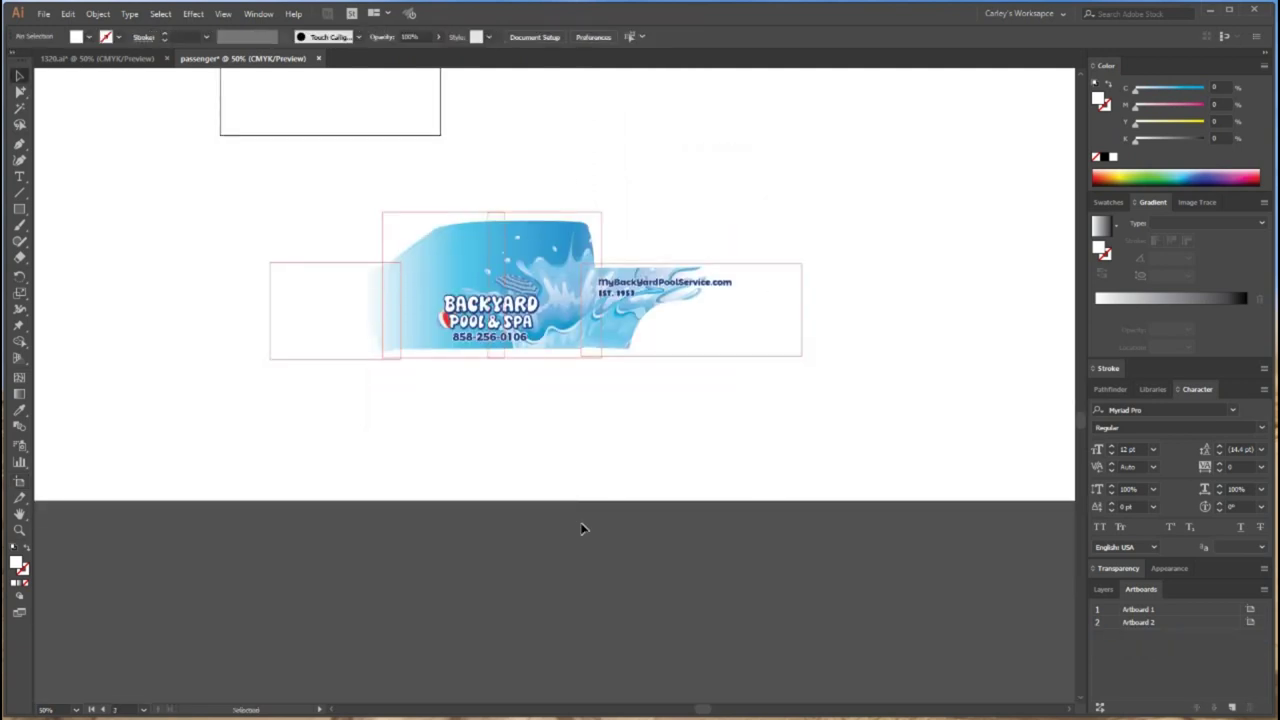
pyautogui.hotkey('ctrl', '=')
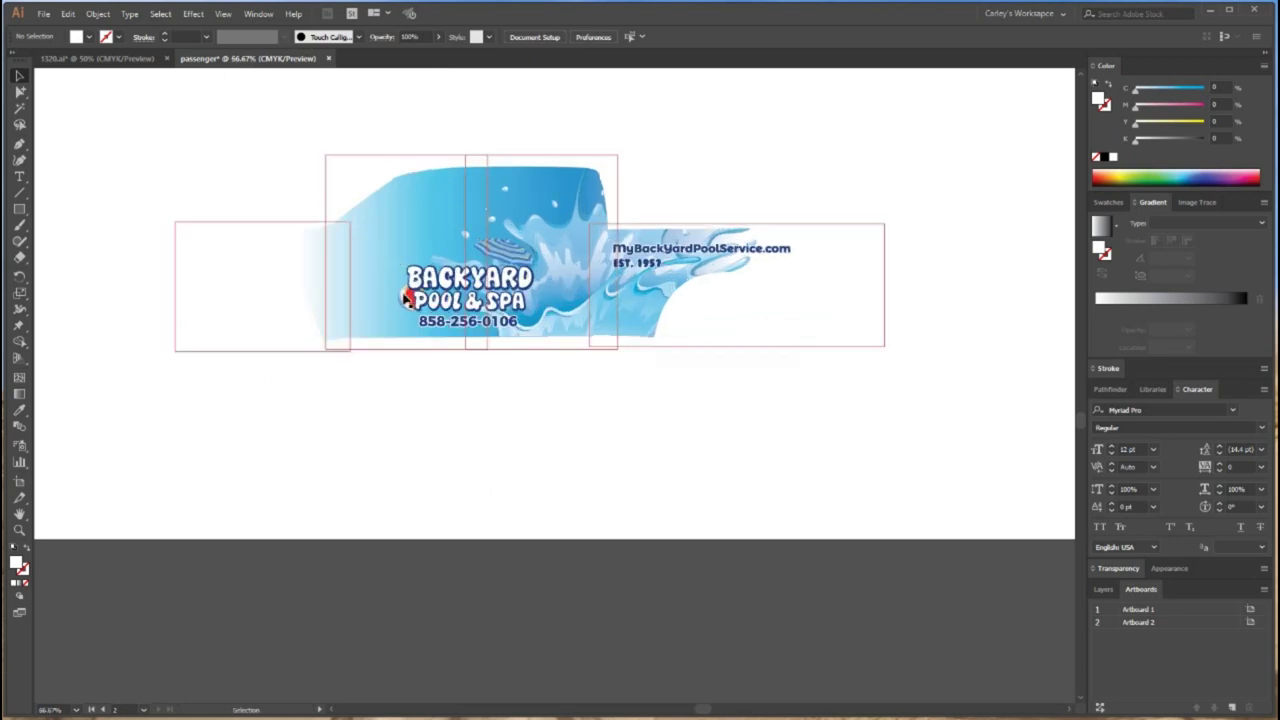
pyautogui.scroll(2, 434, 340)
pyautogui.click(433, 340)
pyautogui.rightClick(425, 335)
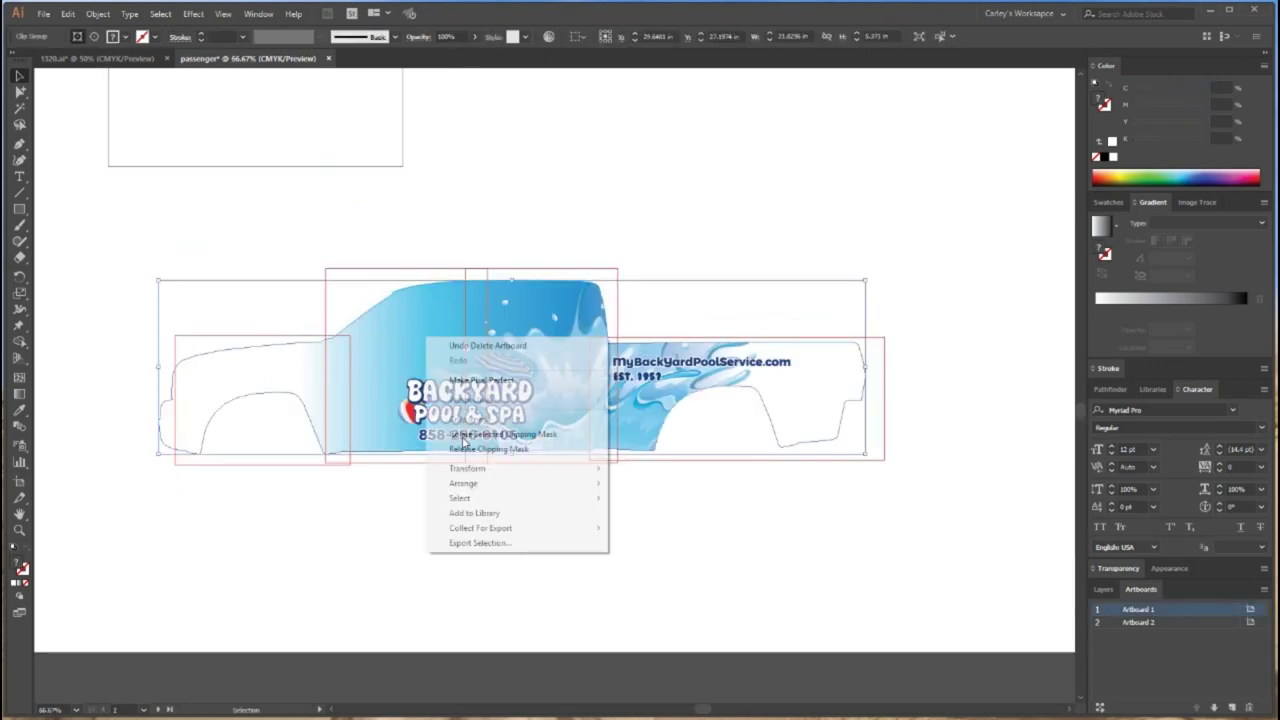
pyautogui.press('Return')
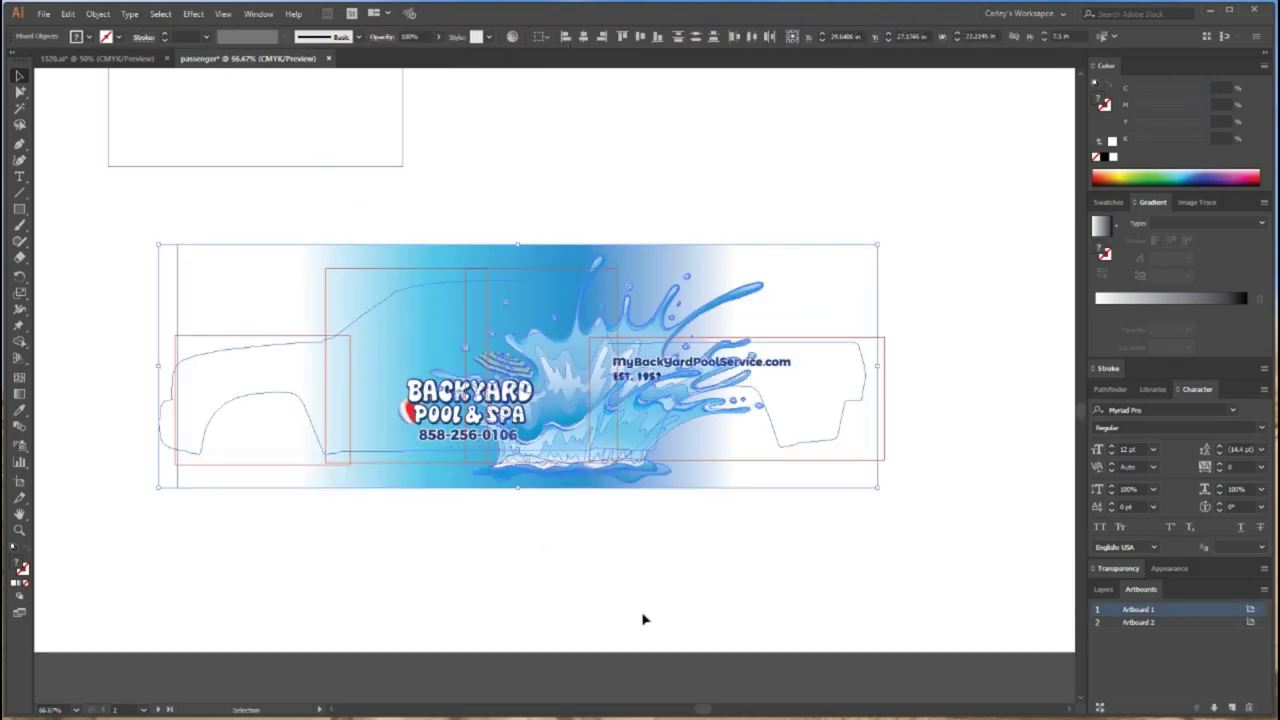
pyautogui.click(644, 621)
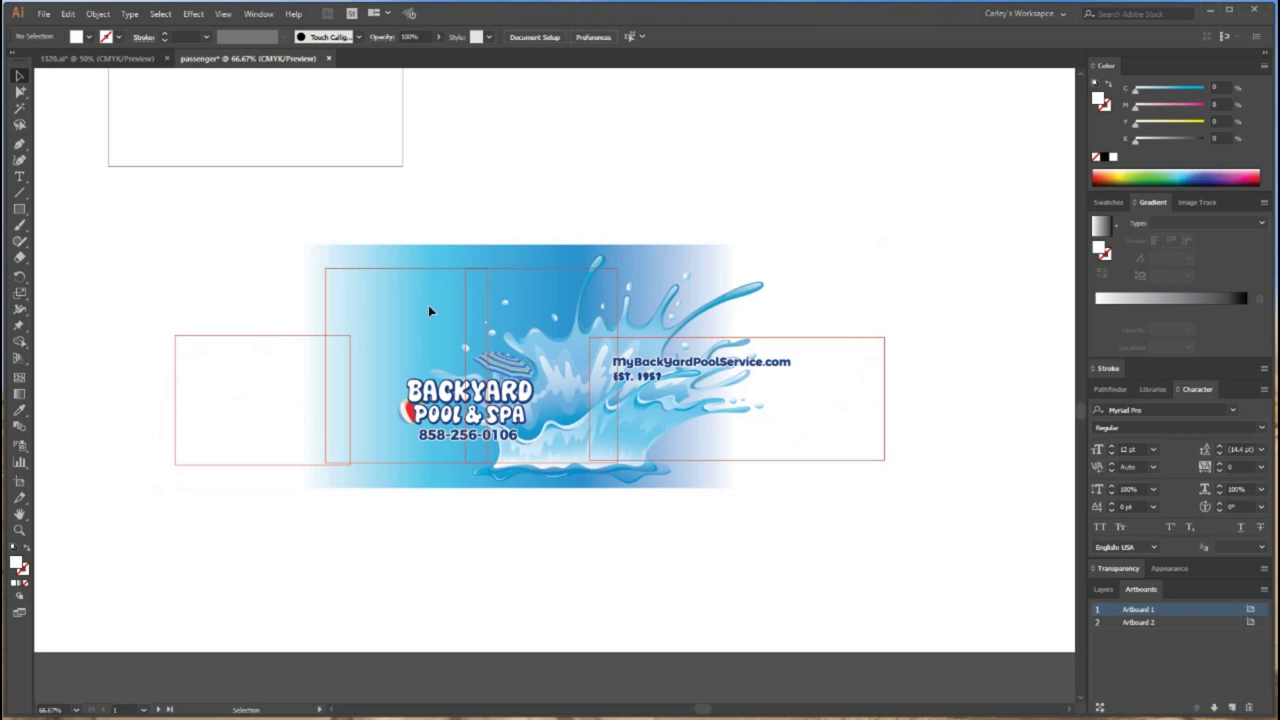
# Duplicate the released artwork with its panel rectangles into four copies arranged two by two
pyautogui.hotkey('ctrl', '-')
pyautogui.moveTo(900, 497); pyautogui.dragTo(106, 170)
pyautogui.scroll(-3, 334, 197)
pyautogui.moveTo(325, 330); pyautogui.dragTo(323, 388)
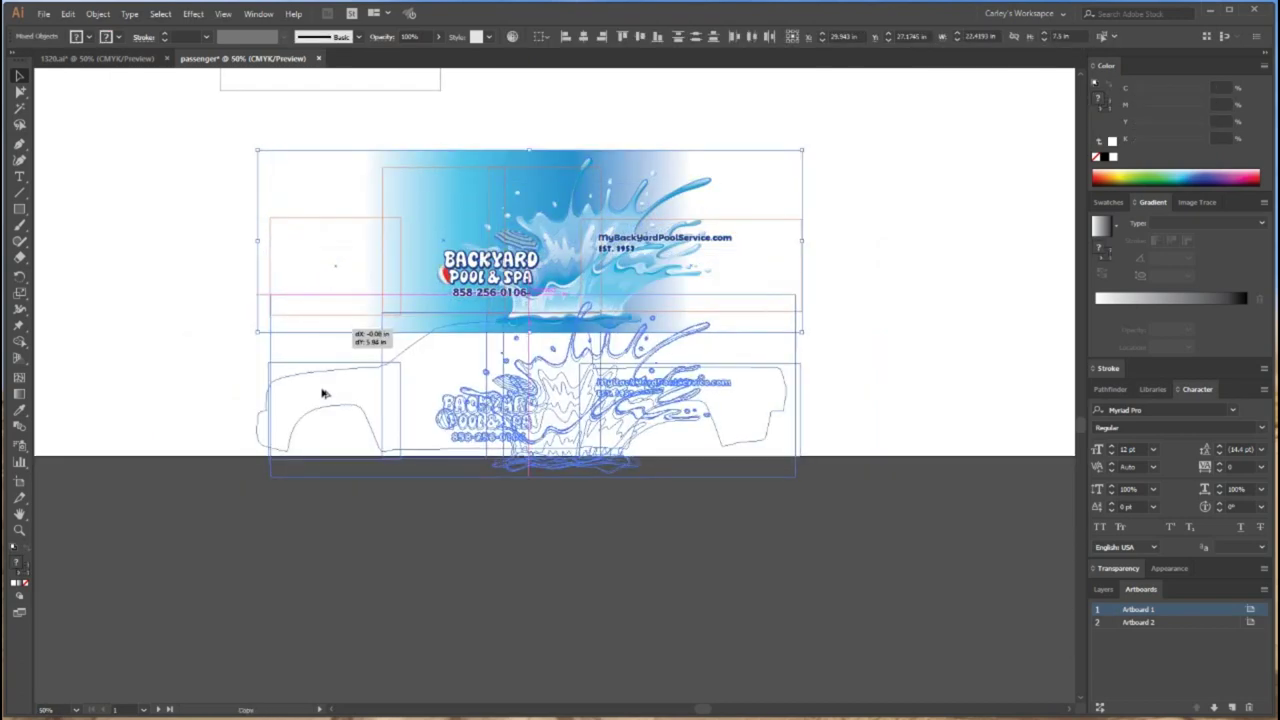
pyautogui.moveTo(163, 112)
pyautogui.mouseDown()
pyautogui.moveTo(766, 551)
pyautogui.moveTo(835, 552)
pyautogui.mouseUp()
pyautogui.moveTo(316, 374); pyautogui.dragTo(895, 363)
# Delete the front cab rectangle from the upper-left copy and clip its background to the front fender rectangle
pyautogui.press('Delete')
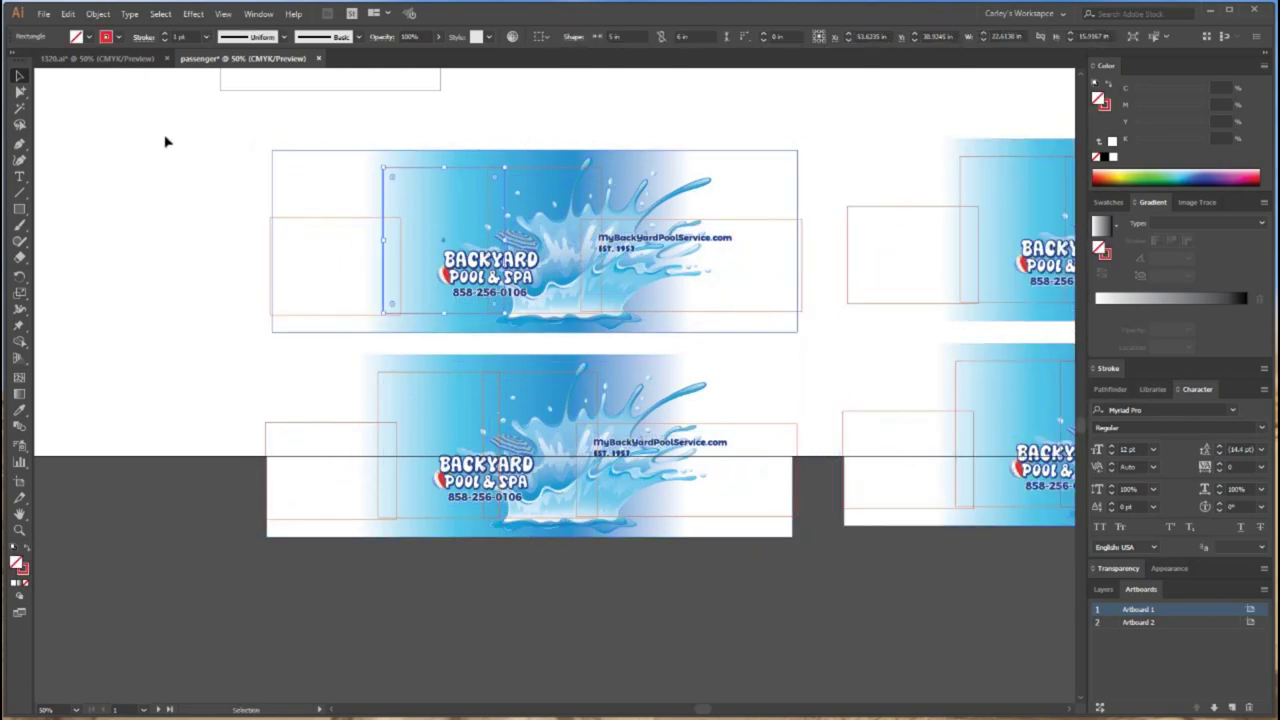
pyautogui.moveTo(166, 137); pyautogui.dragTo(416, 328)
pyautogui.rightClick(416, 328)
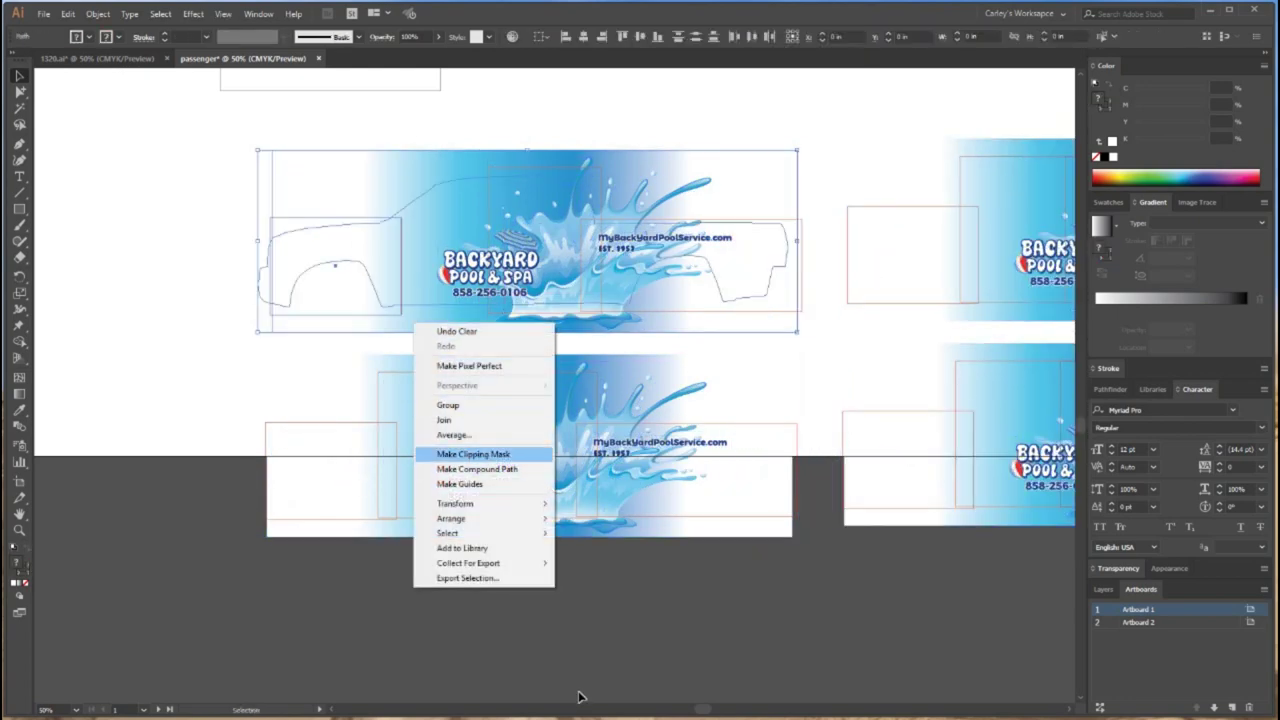
pyautogui.click(508, 455)
pyautogui.click(354, 400)
# Delete the fender and rear cab rectangles from the lower-left copy and clip its artwork to the front cab rectangle
pyautogui.click(357, 422)
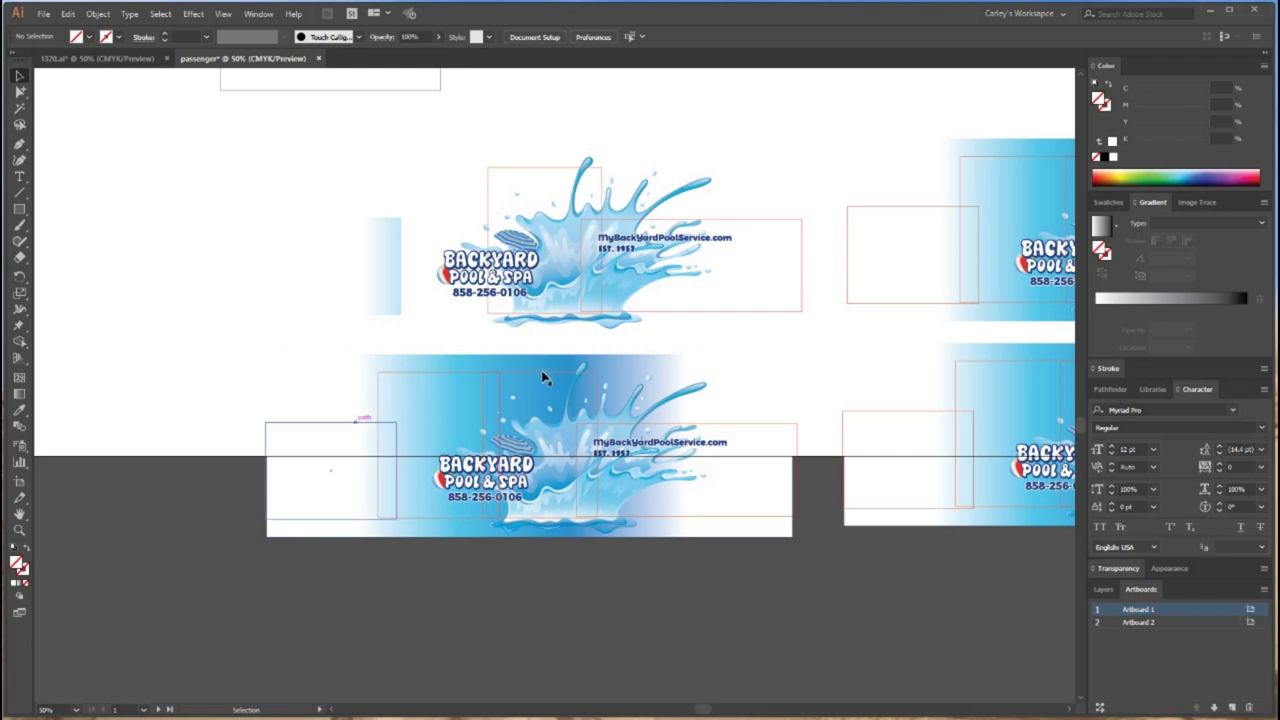
pyautogui.press('Delete')
pyautogui.click(544, 373)
pyautogui.press('Delete')
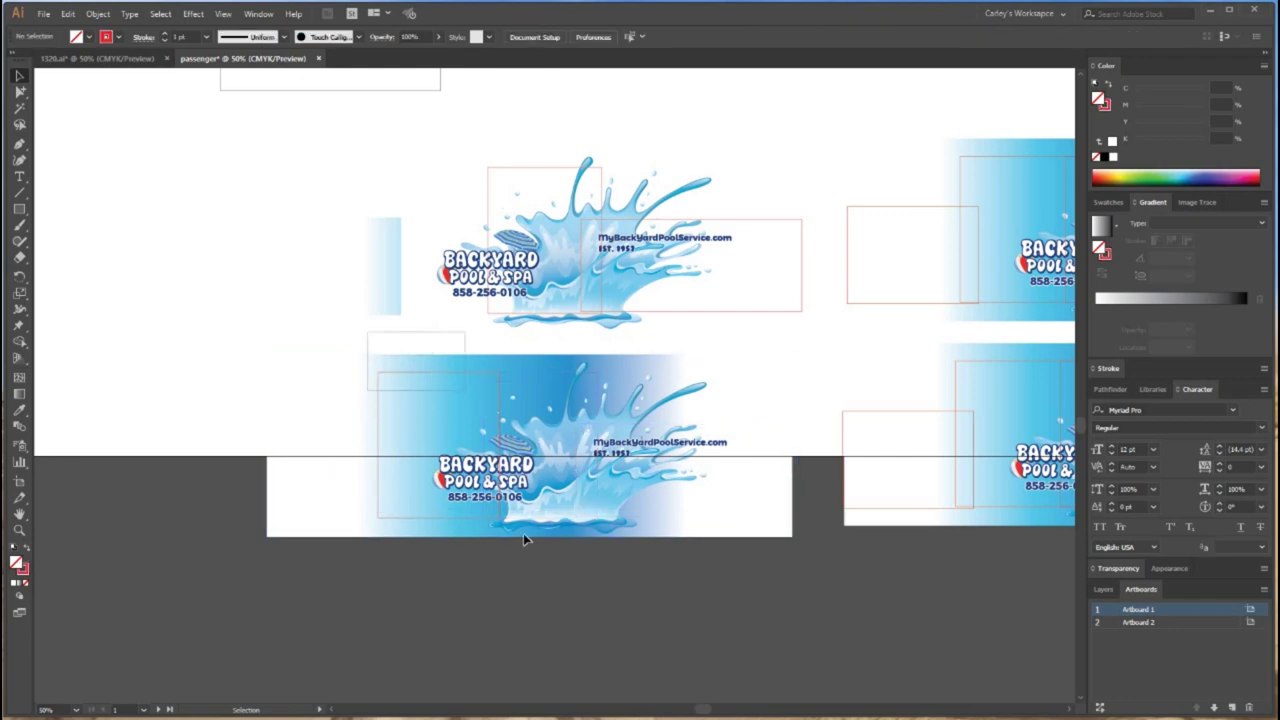
pyautogui.moveTo(512, 569); pyautogui.dragTo(420, 414)
pyautogui.rightClick(420, 414)
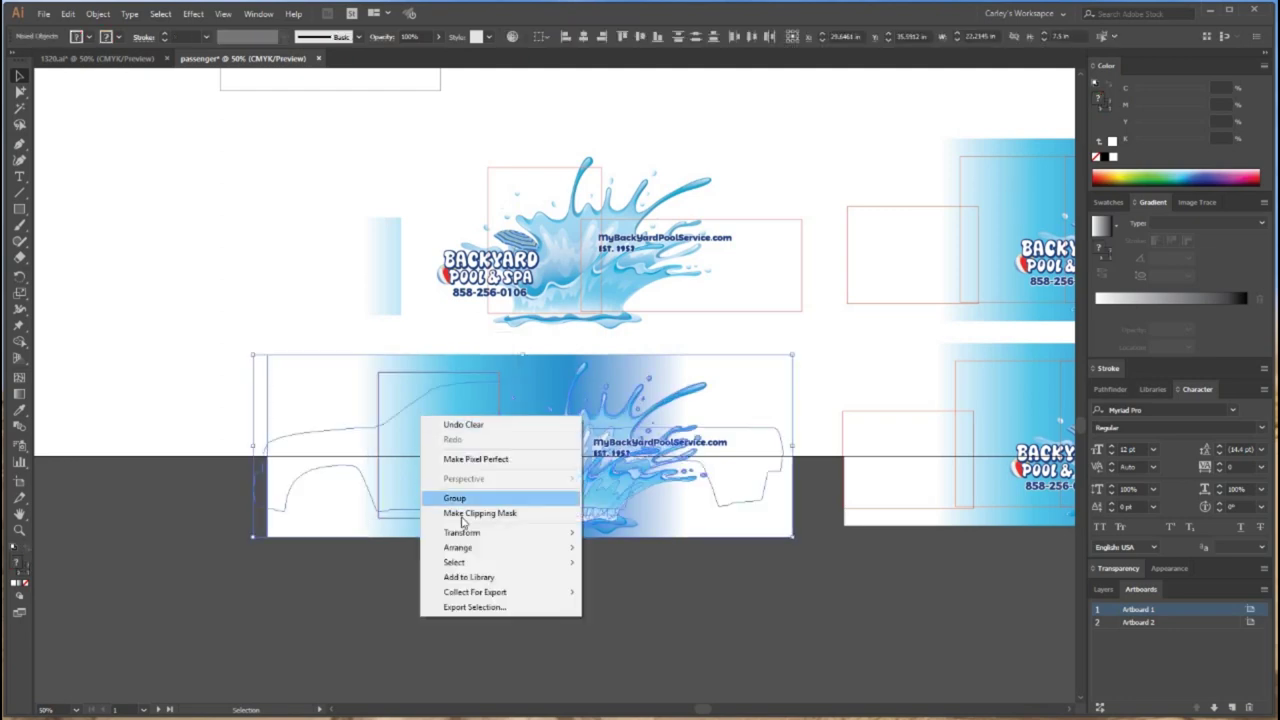
pyautogui.click(465, 514)
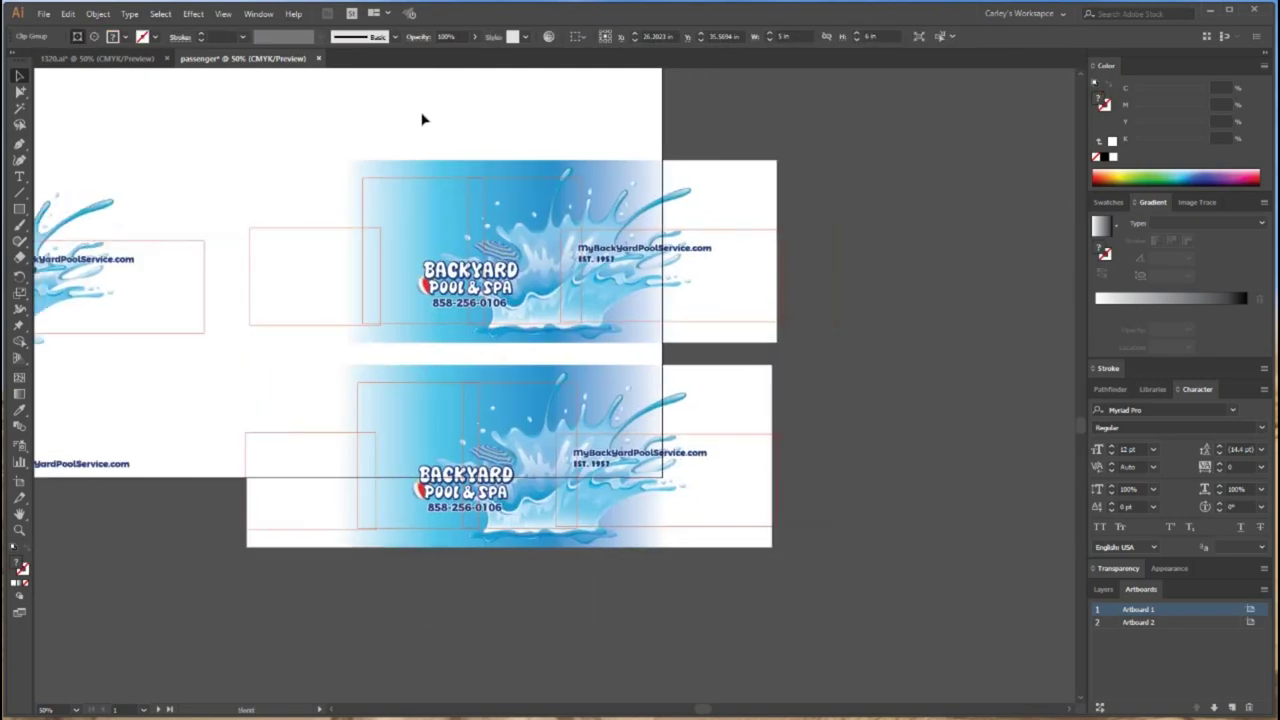
# Delete the bed rectangle from the upper-right copy and clip its artwork to the rear cab rectangle
pyautogui.click(602, 237)
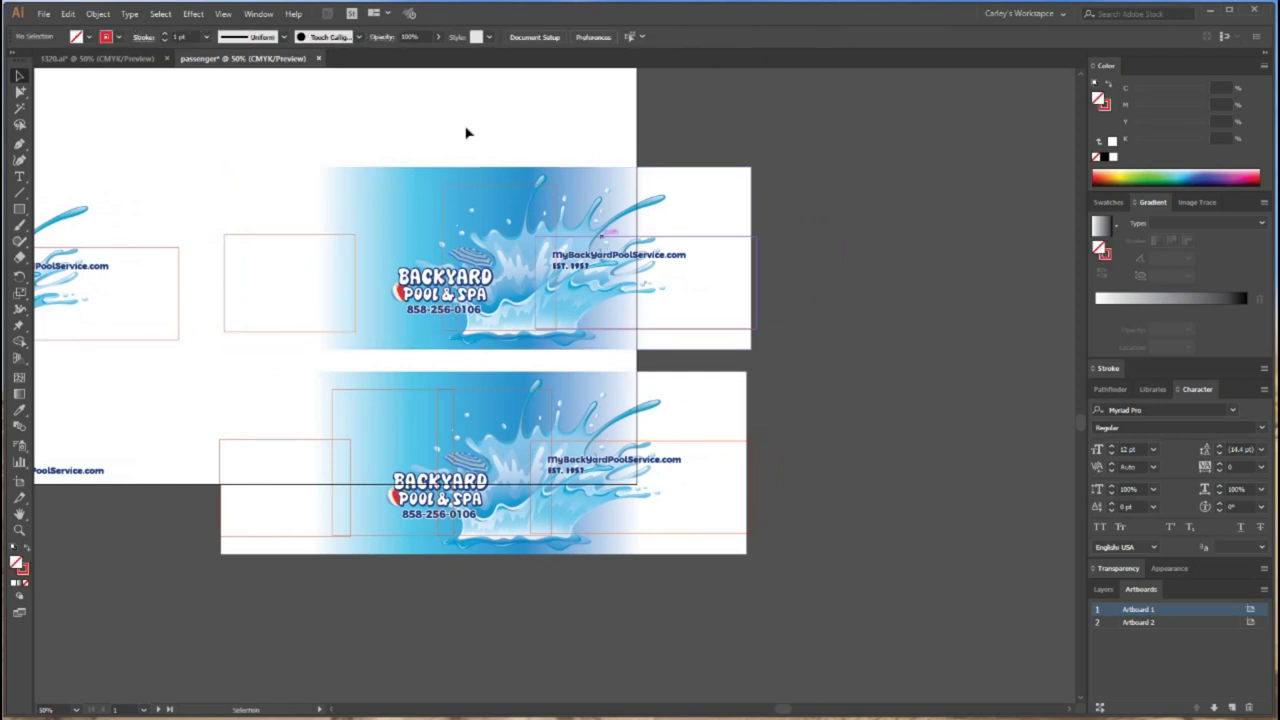
pyautogui.press('Delete')
pyautogui.moveTo(451, 131); pyautogui.dragTo(566, 348)
pyautogui.click(567, 341)
pyautogui.rightClick(548, 201)
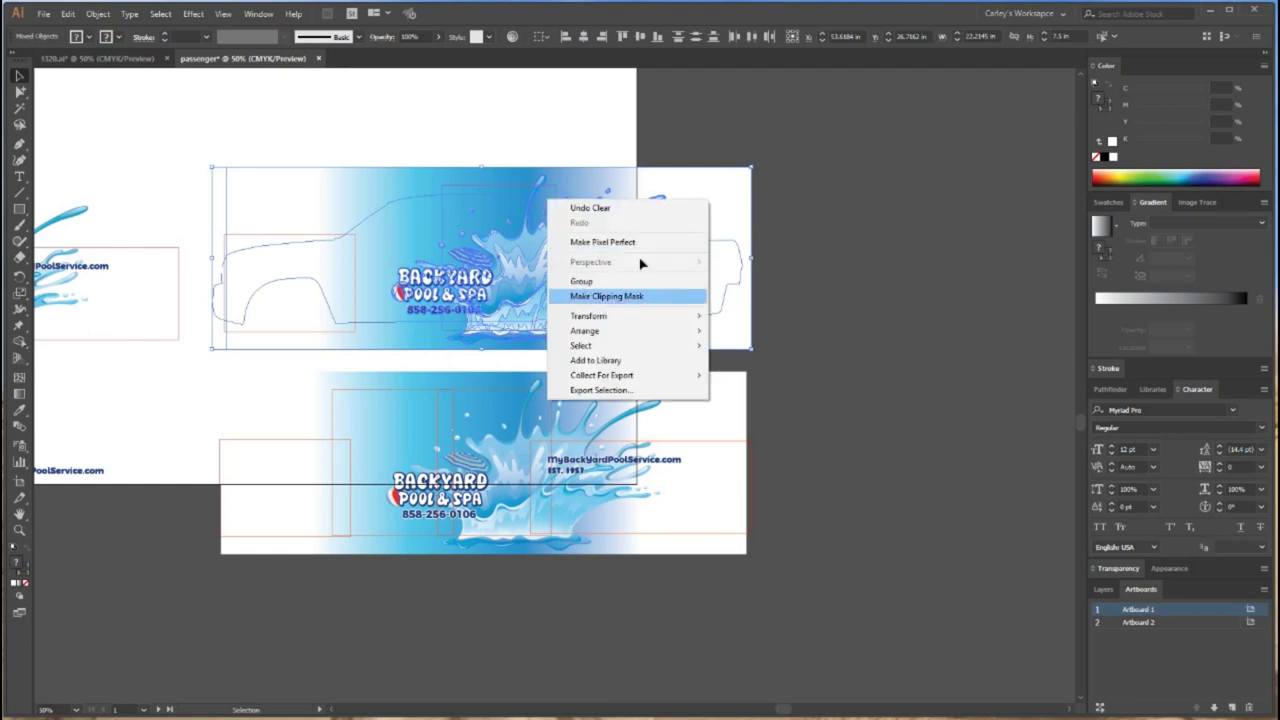
pyautogui.click(614, 298)
# Isolate the rear cab panel's clip group and delete the cut-off website letter with its outline at the edge
pyautogui.hotkey('ctrl', '+')
pyautogui.hotkey('ctrl', '+')
pyautogui.hotkey('ctrl', '+')
pyautogui.scroll(3, 588, 163)
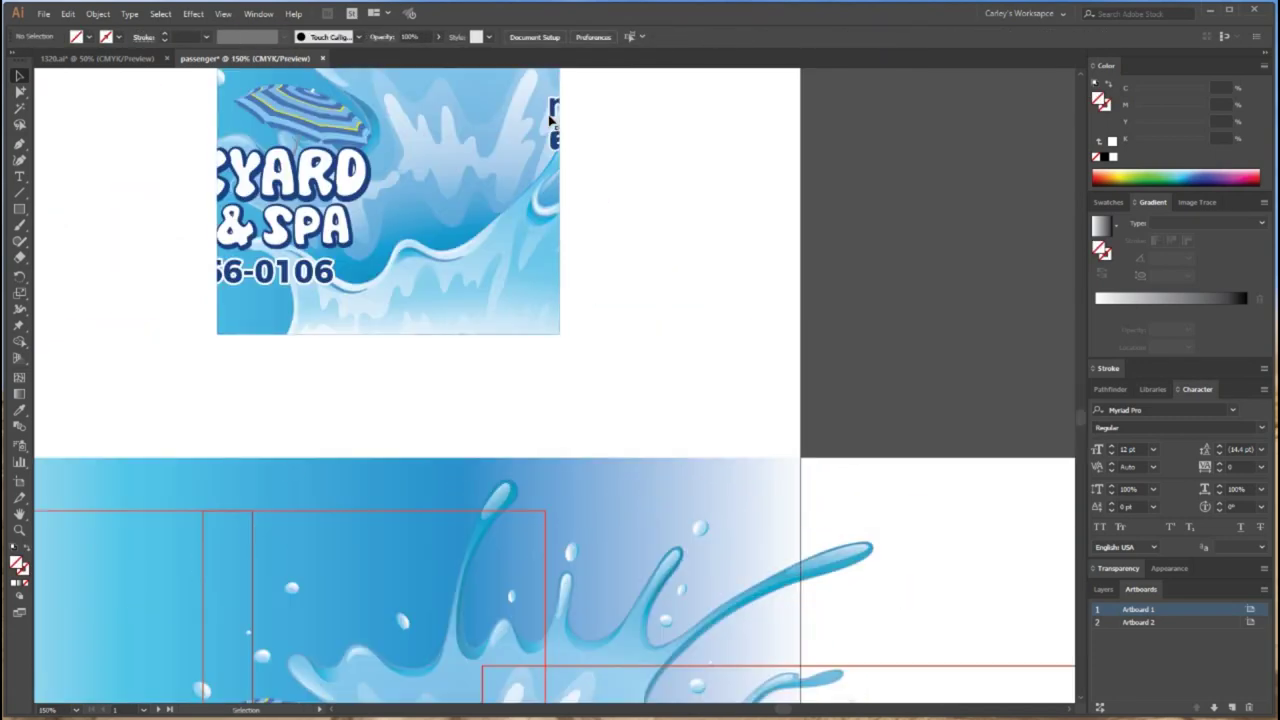
pyautogui.doubleClick(553, 118)
pyautogui.click(553, 118)
pyautogui.press('Delete')
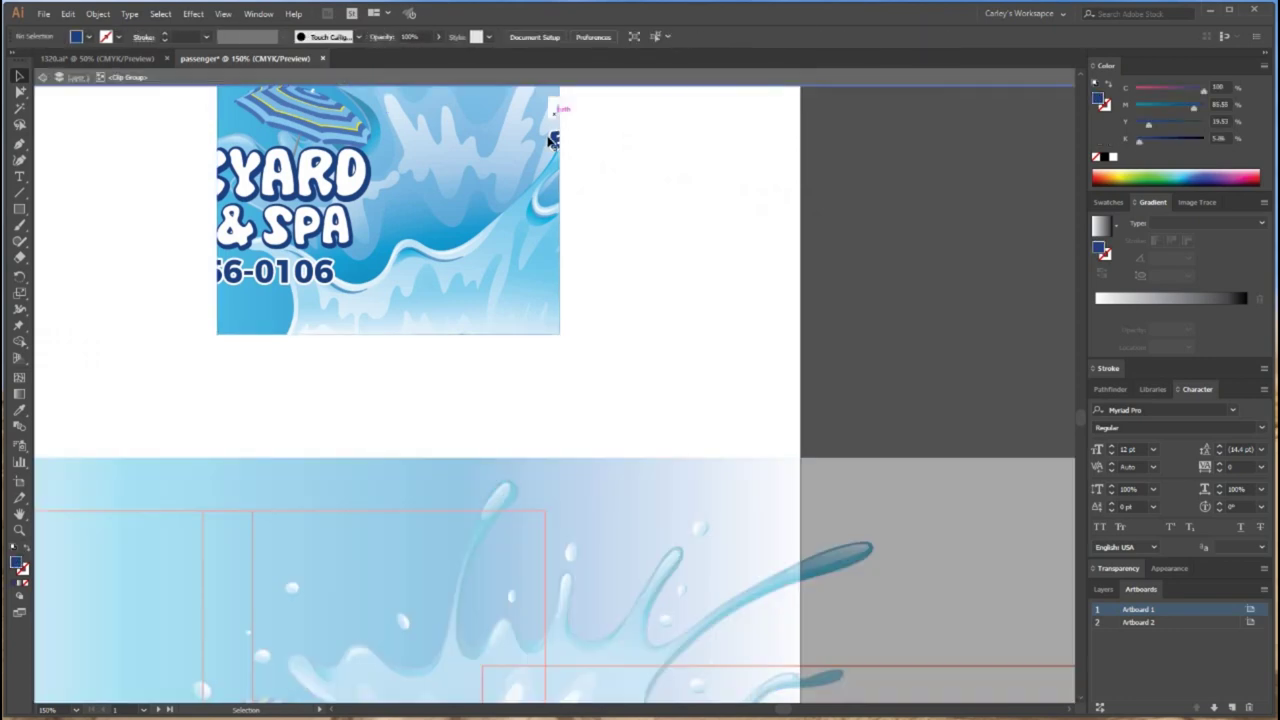
pyautogui.click(554, 115)
pyautogui.press('Delete')
# Delete the cut-off EST. letter fragment from the rear cab panel and leave isolation mode
pyautogui.click(555, 145)
pyautogui.press('Delete')
pyautogui.click(555, 146)
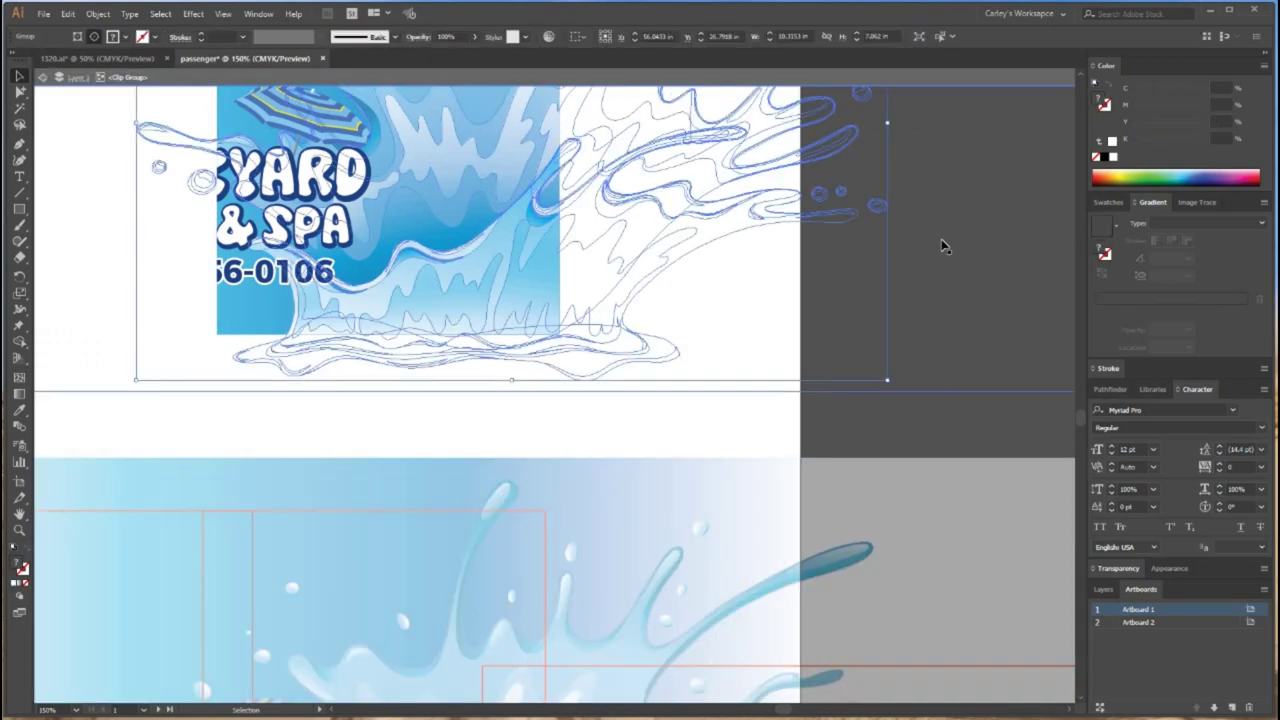
pyautogui.hotkey('ctrl', 'z')
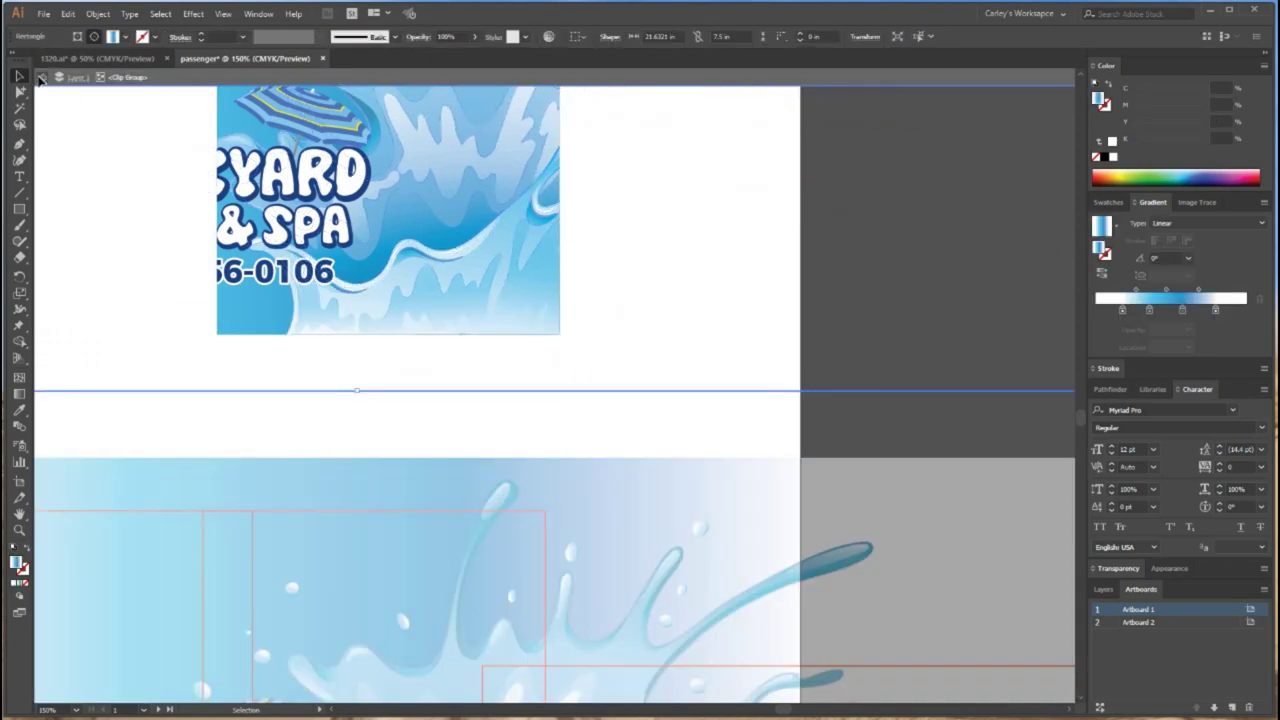
pyautogui.click(40, 79)
# Clip the lower-right copy's artwork to the bed rectangle with a clipping mask
pyautogui.hotkey('ctrl', '-')
pyautogui.hotkey('ctrl', '-')
pyautogui.hotkey('ctrl', '-')
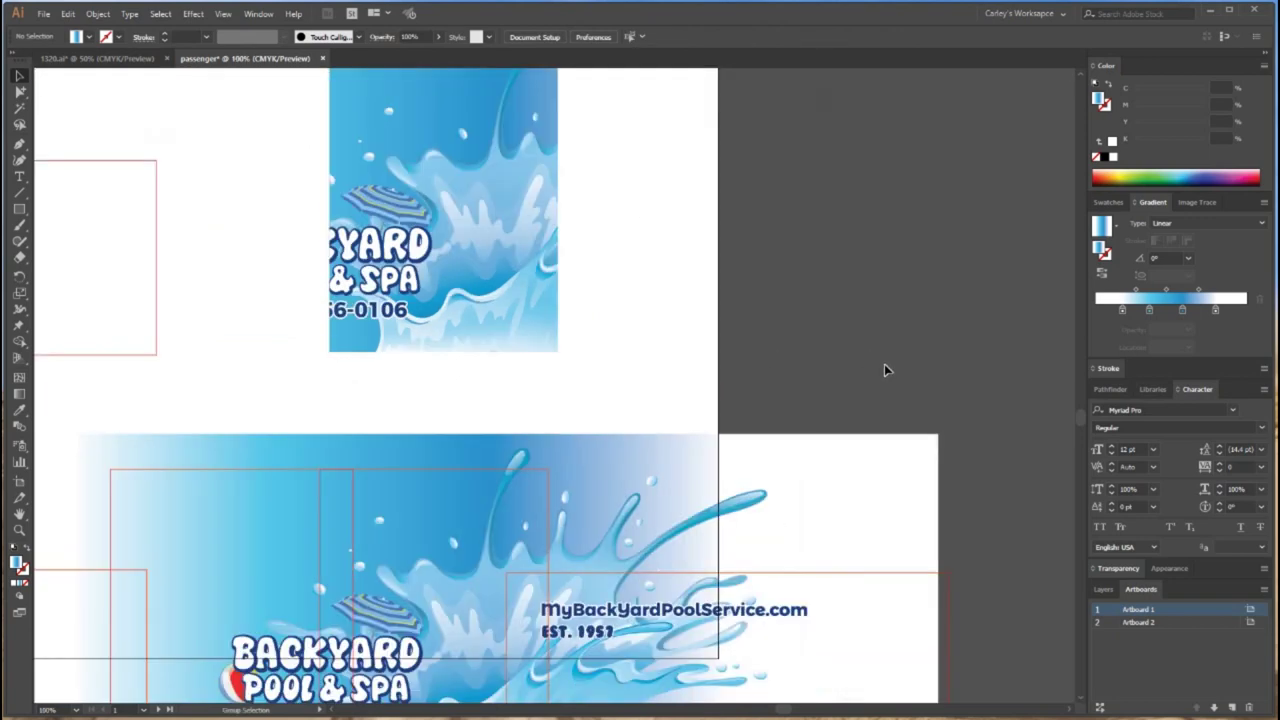
pyautogui.moveTo(840, 516); pyautogui.dragTo(528, 318)
pyautogui.rightClick(528, 318)
pyautogui.click(588, 417)
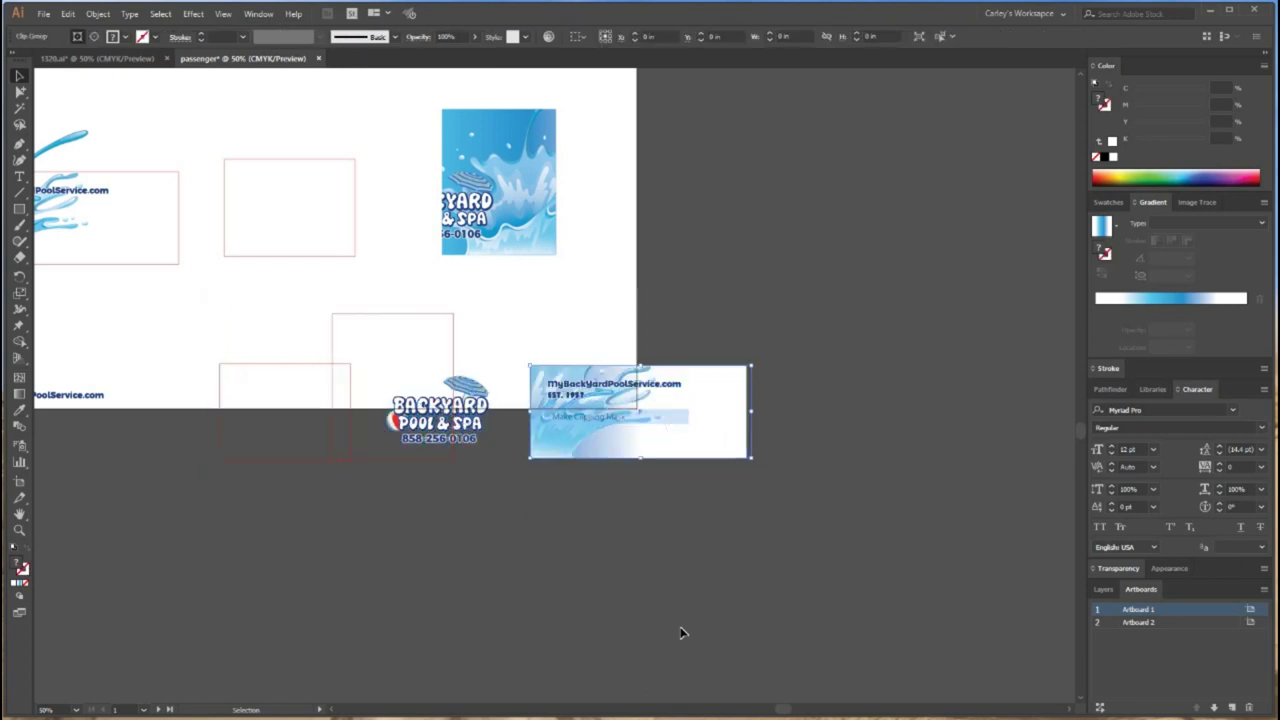
pyautogui.click(682, 629)
# Delete the leftover logos, lettering, splash artwork and unused panel rectangles around the four clipped panels
pyautogui.moveTo(393, 565); pyautogui.dragTo(700, 578)
pyautogui.hscroll(-5, 700, 577)
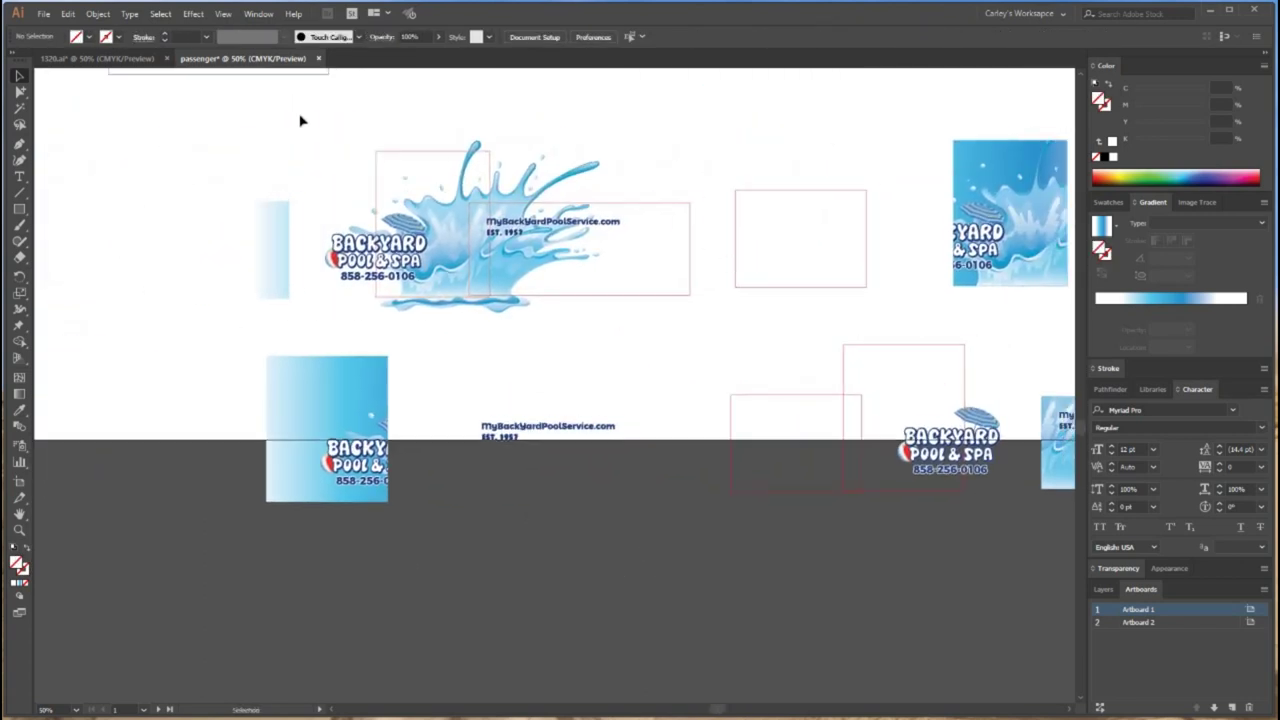
pyautogui.moveTo(306, 110); pyautogui.dragTo(654, 308)
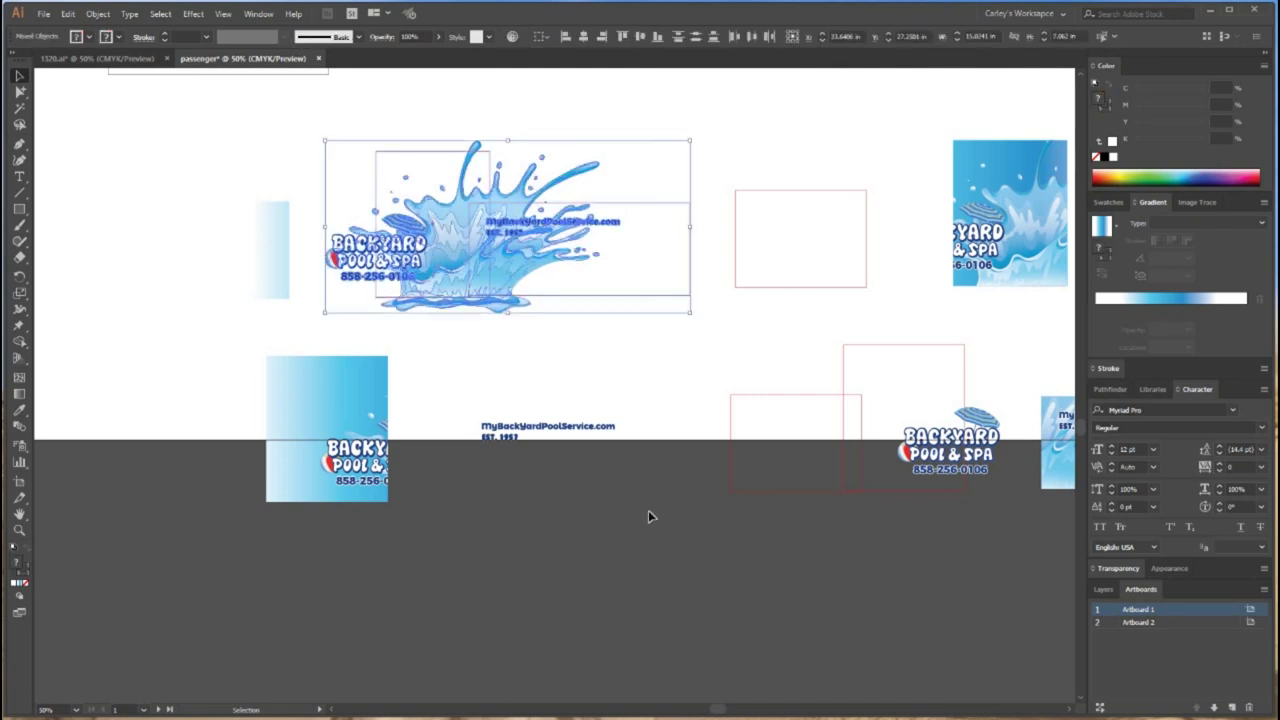
pyautogui.press('Delete')
pyautogui.click(550, 427)
pyautogui.press('Delete')
pyautogui.moveTo(586, 164); pyautogui.dragTo(874, 575)
pyautogui.press('Delete')
pyautogui.moveTo(994, 528); pyautogui.dragTo(838, 366)
pyautogui.press('Delete')
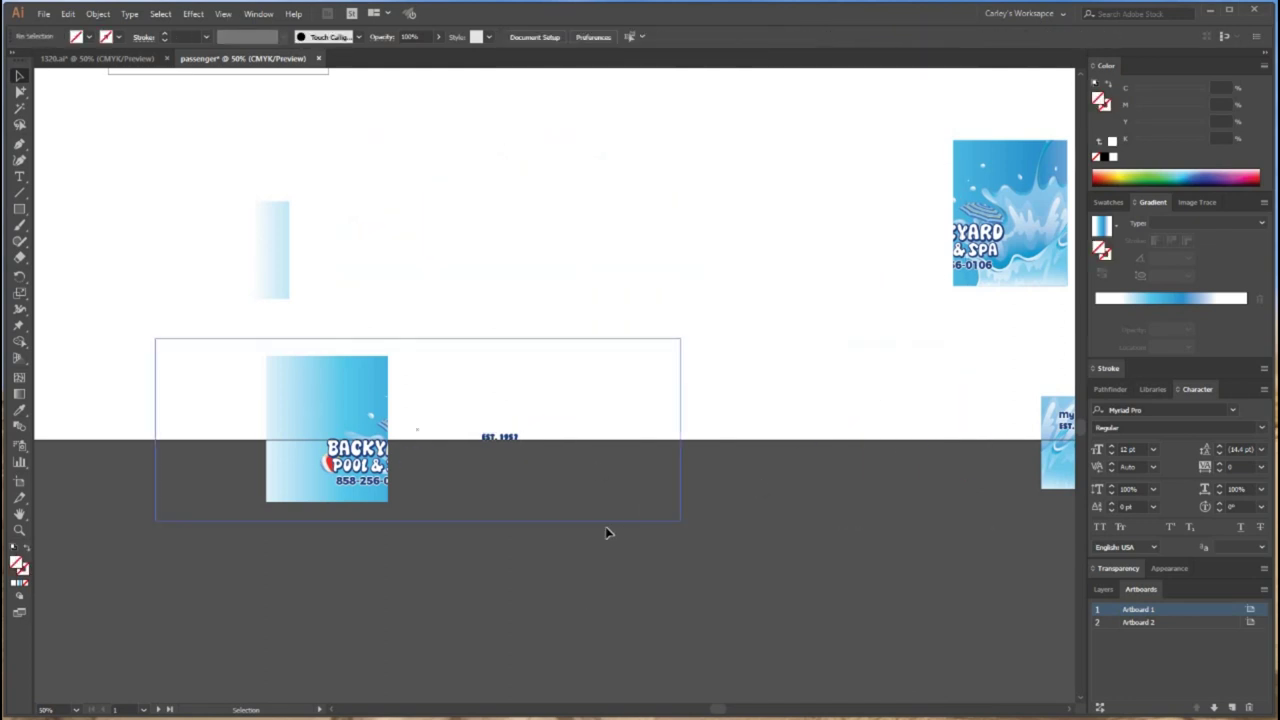
pyautogui.moveTo(618, 528); pyautogui.dragTo(482, 382)
pyautogui.press('Delete')
# Line up the front cab, rear cab and bed panels in a row beside the front fender panel
pyautogui.moveTo(384, 448); pyautogui.dragTo(423, 246)
pyautogui.moveTo(978, 213); pyautogui.dragTo(456, 225)
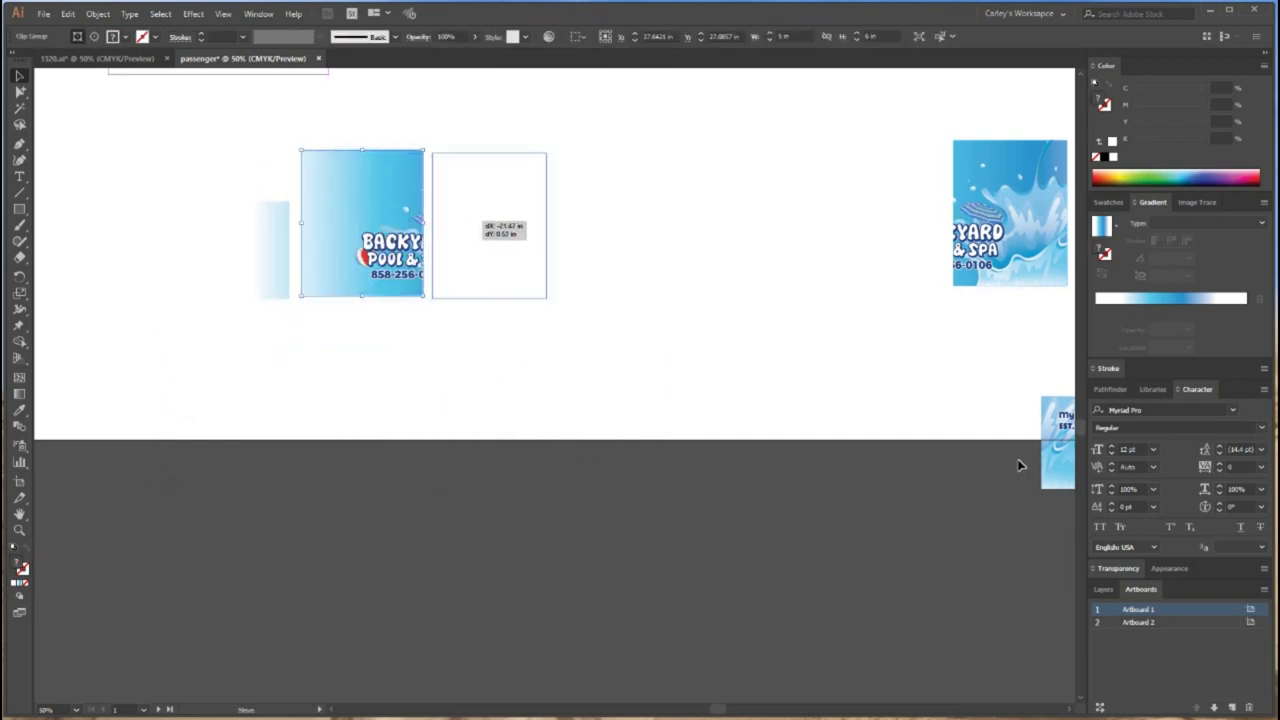
pyautogui.moveTo(1054, 446); pyautogui.dragTo(572, 249)
# Place the rear cab and bed panels beside the front cab panel and select all four panels
pyautogui.moveTo(924, 340); pyautogui.dragTo(92, 107)
pyautogui.moveTo(143, 253); pyautogui.dragTo(64, 100)
pyautogui.moveTo(911, 397); pyautogui.dragTo(57, 429)
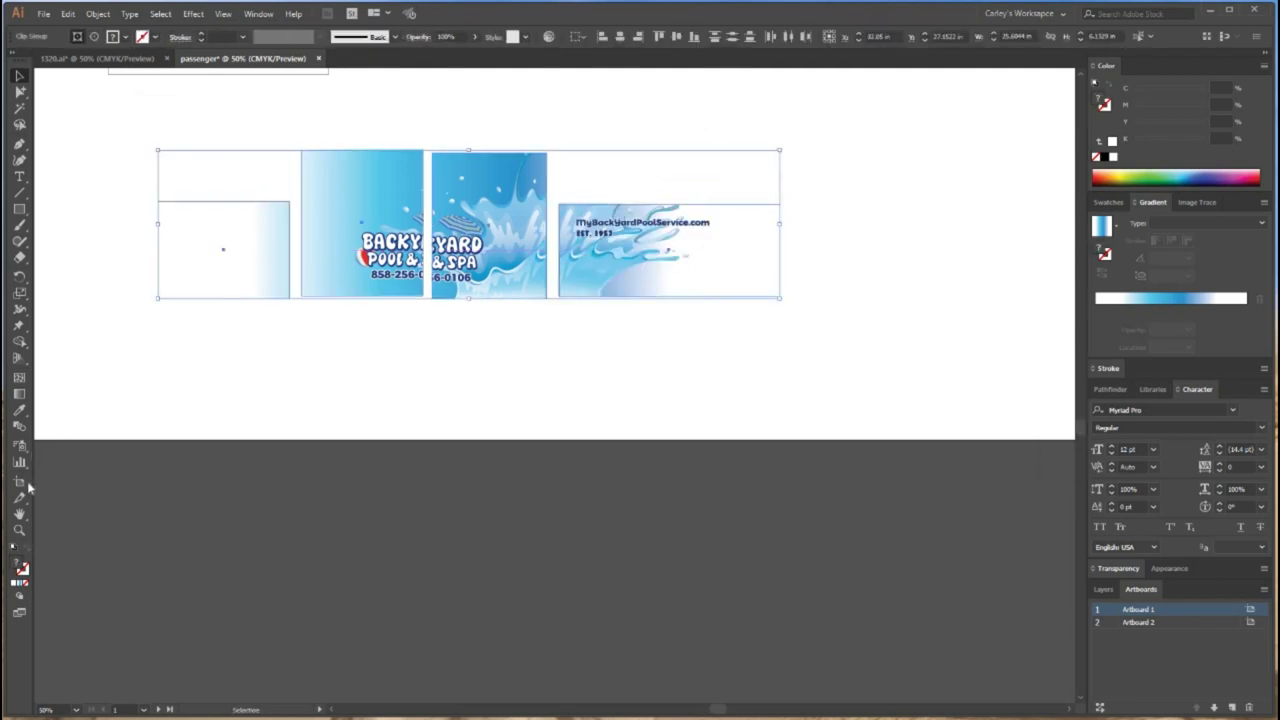
# Fit a separate artboard to each of the front fender, front cab, rear cab and bed panels
pyautogui.hotkey('shift', 'o')
pyautogui.click(277, 275)
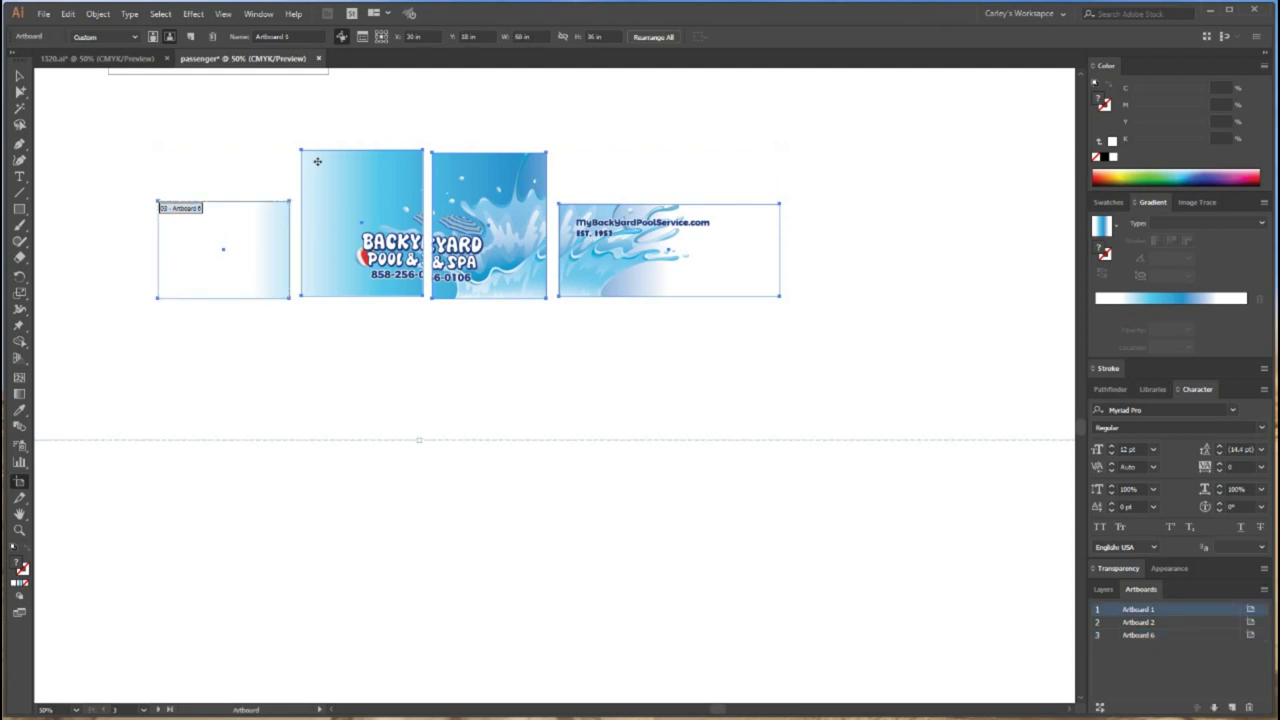
pyautogui.click(317, 161)
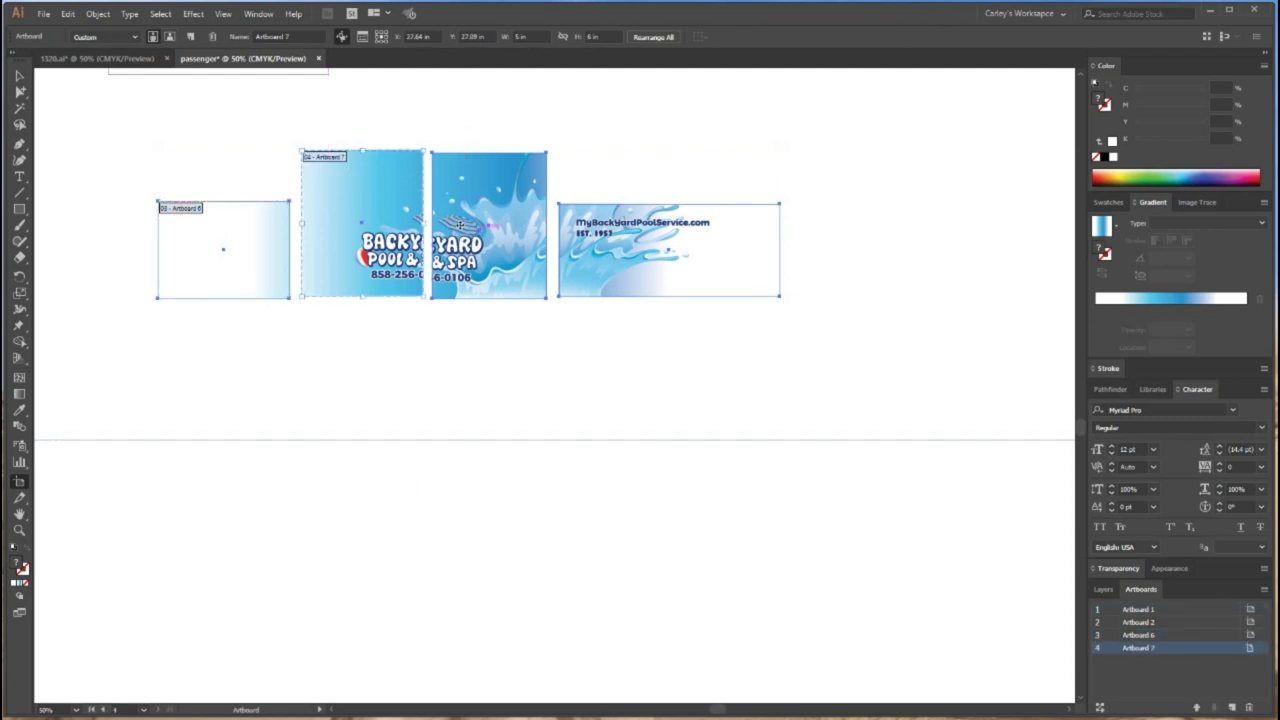
pyautogui.click(461, 225)
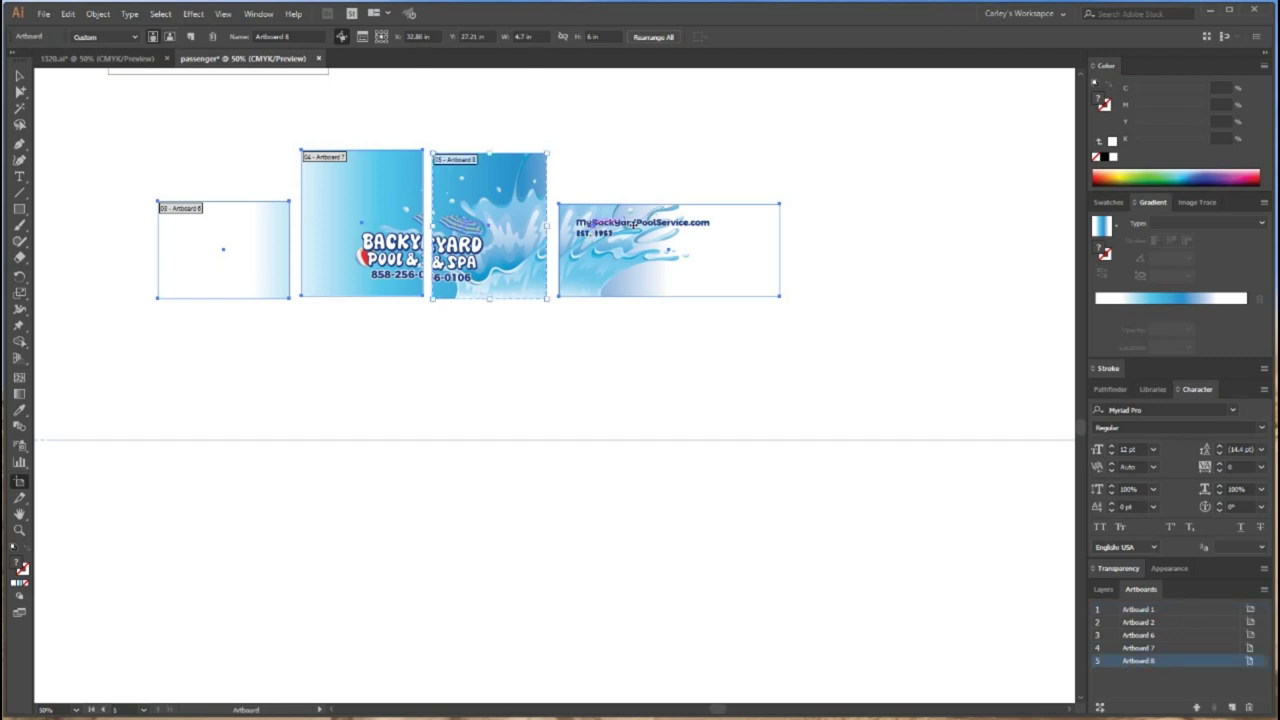
pyautogui.click(633, 226)
pyautogui.click(747, 261)
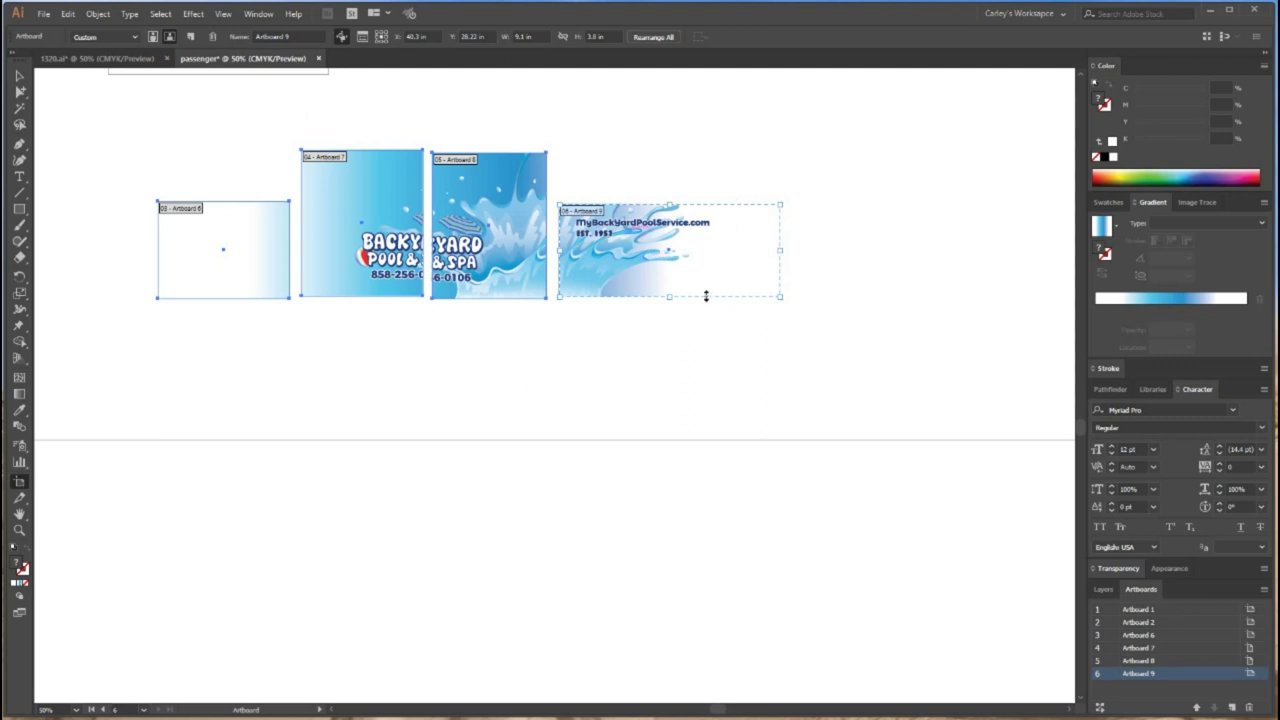
# Delete the original Artboard 1 and Artboard 2, then leave artboard editing and deselect the panels
pyautogui.scroll(3, 235, 177)
pyautogui.click(234, 174)
pyautogui.press('Delete')
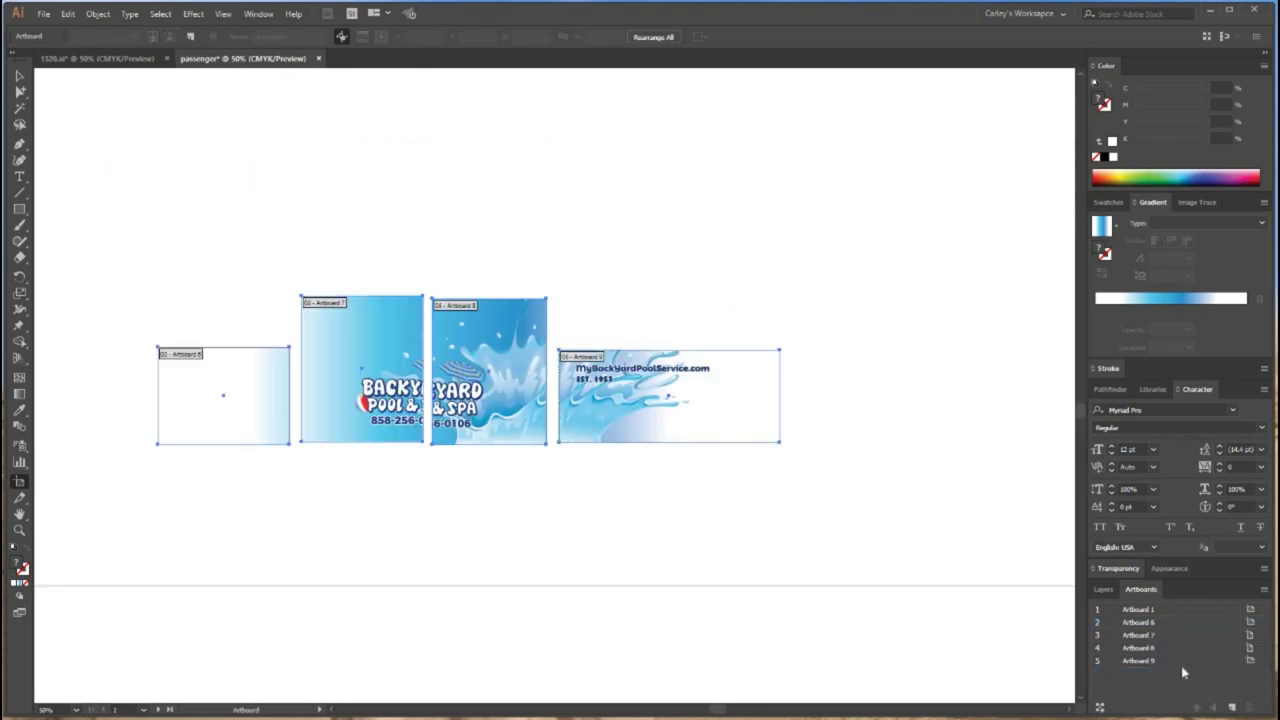
pyautogui.click(1143, 611)
pyautogui.click(1250, 707)
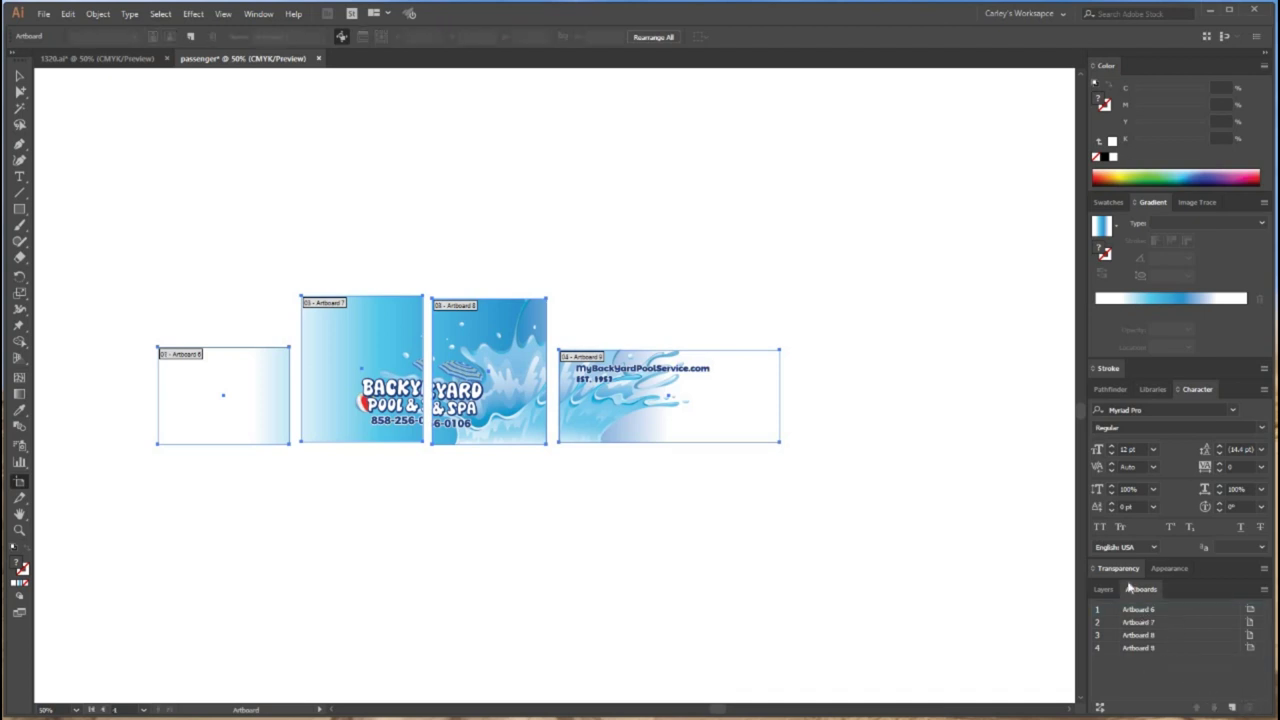
pyautogui.press('Escape')
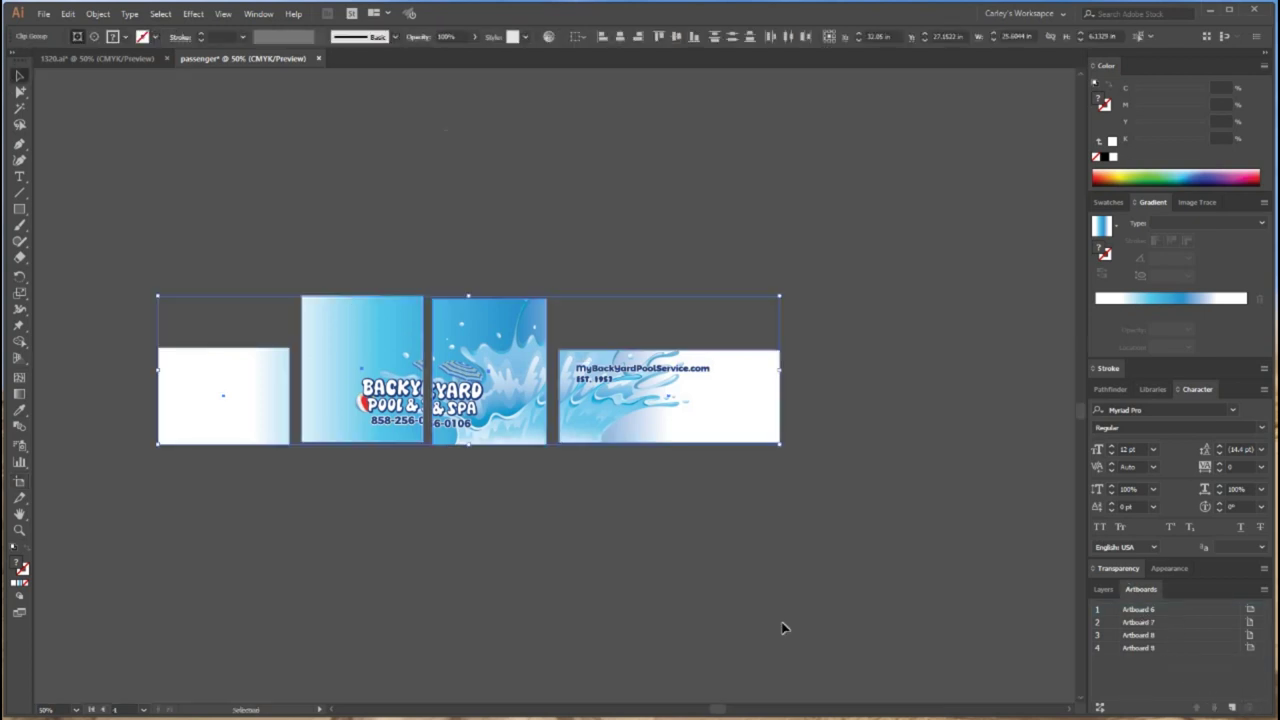
pyautogui.hotkey('ctrl', '-')
pyautogui.hotkey('ctrl', '+')
pyautogui.hotkey('ctrl', '+')
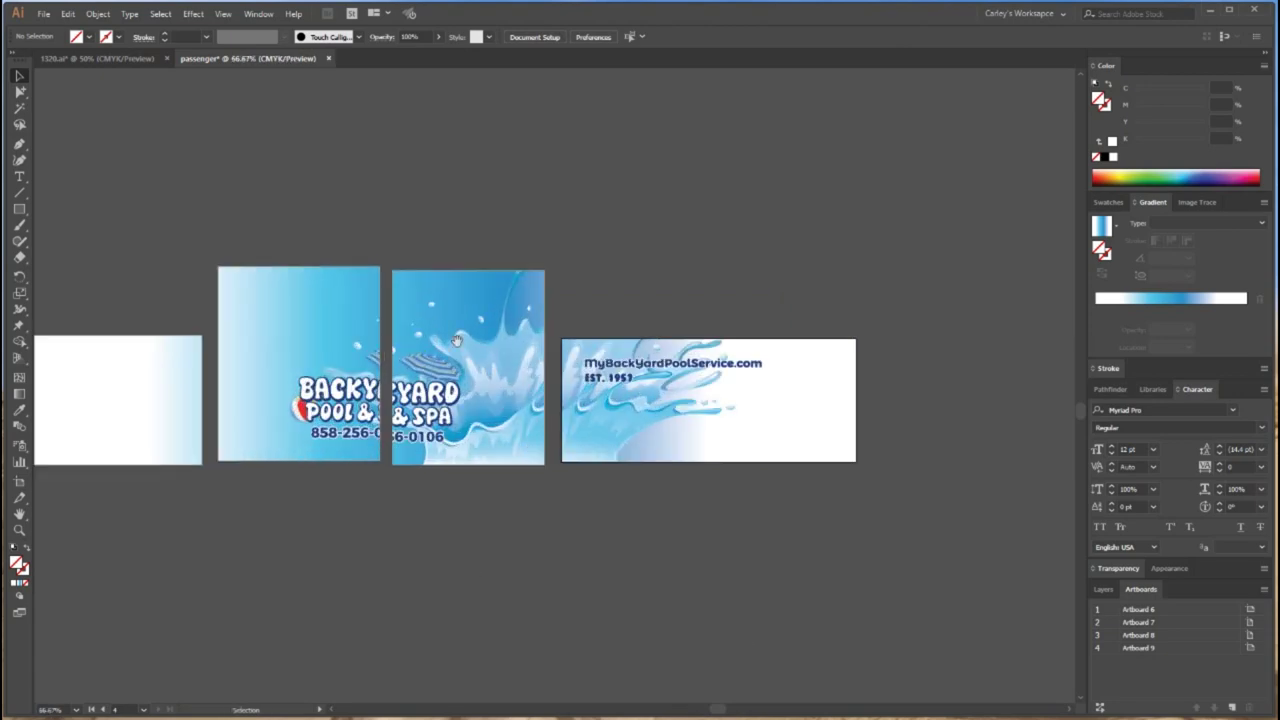
# Copy the wrap artwork from the truck's rear view in the 1320.ai document and return to the passenger document
pyautogui.click(133, 61)
pyautogui.moveTo(957, 534); pyautogui.dragTo(597, 566)
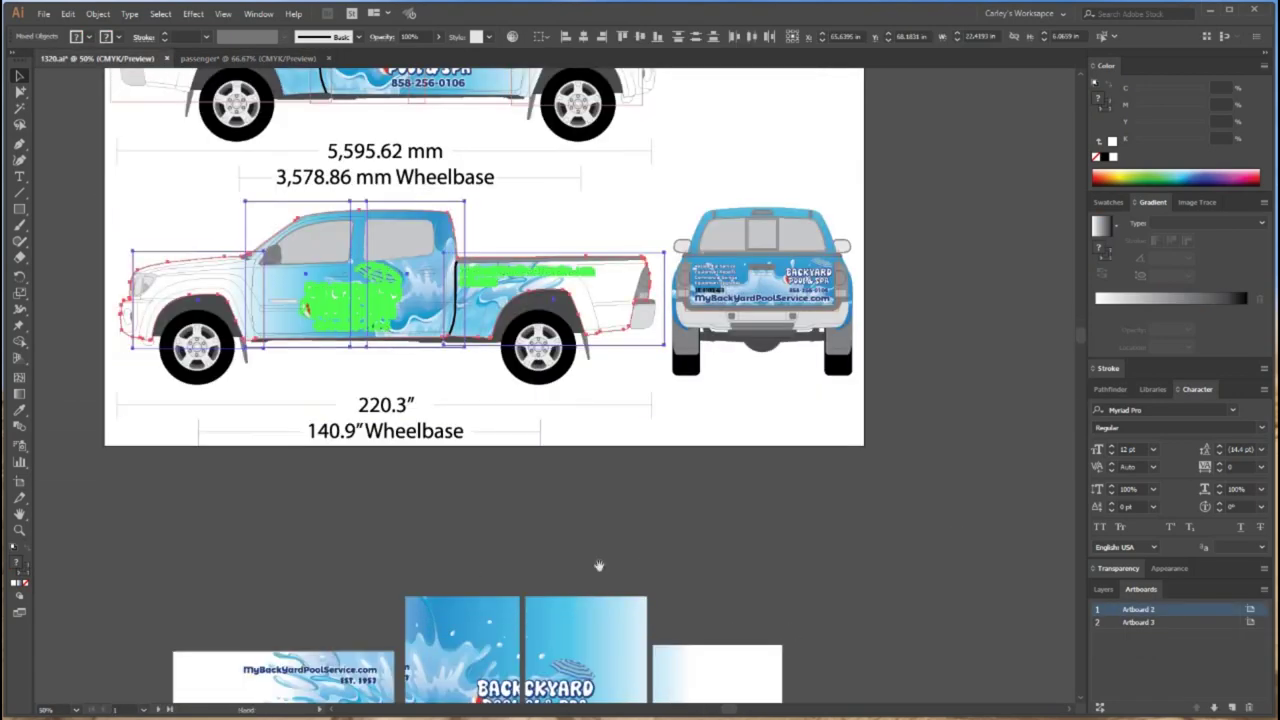
pyautogui.moveTo(315, 243); pyautogui.dragTo(608, 514)
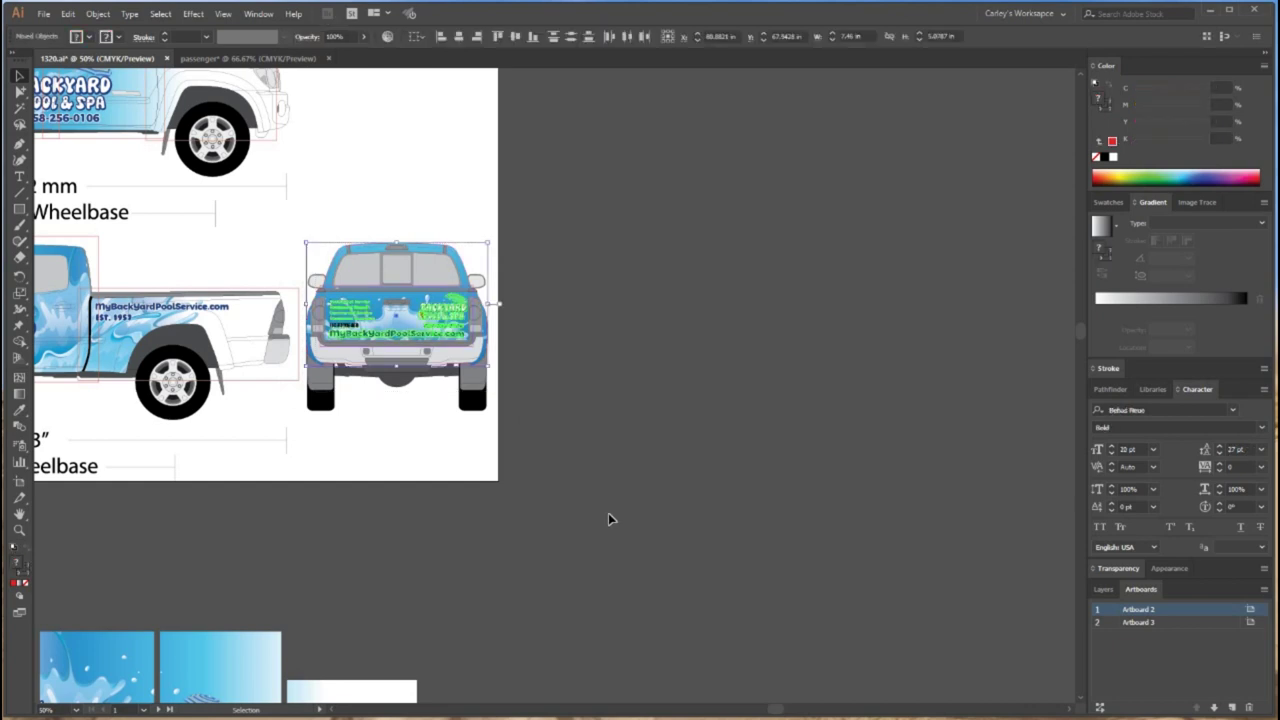
pyautogui.click(245, 58)
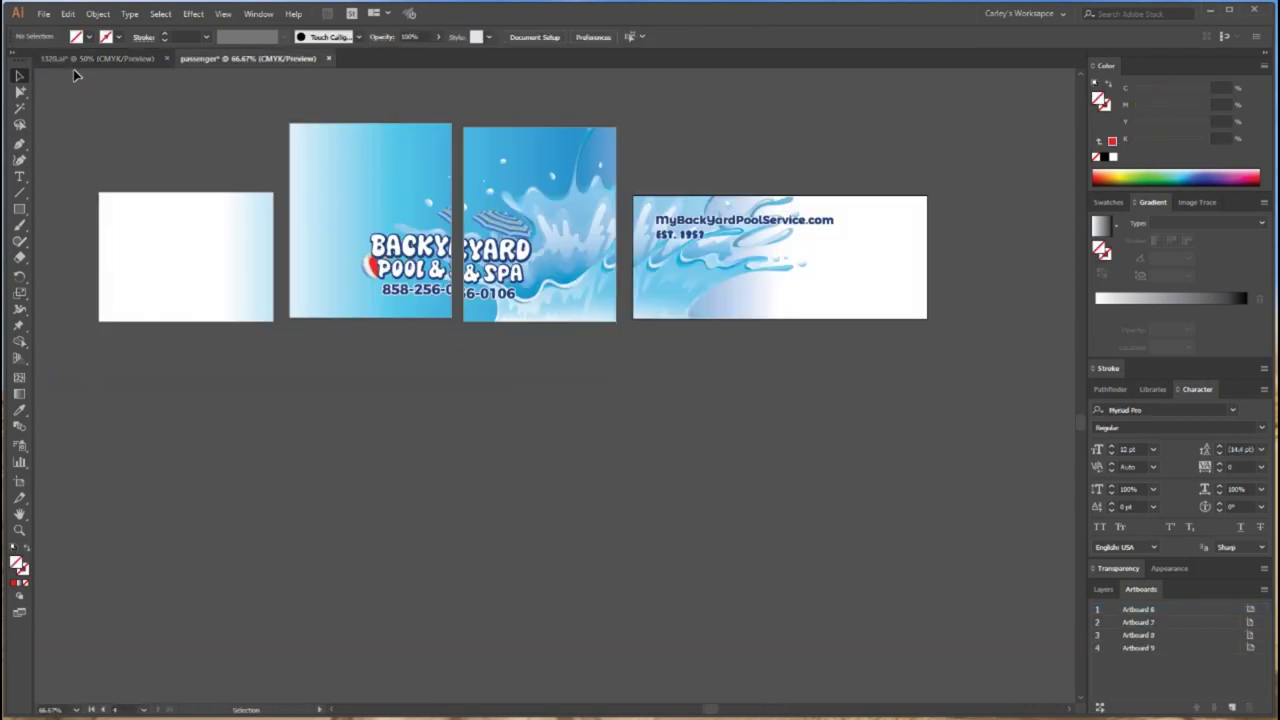
# Delete the four clipped driver-side panels from their artboards in the passenger document
pyautogui.moveTo(88, 110); pyautogui.dragTo(974, 460)
pyautogui.press('Delete')
pyautogui.click(543, 333)
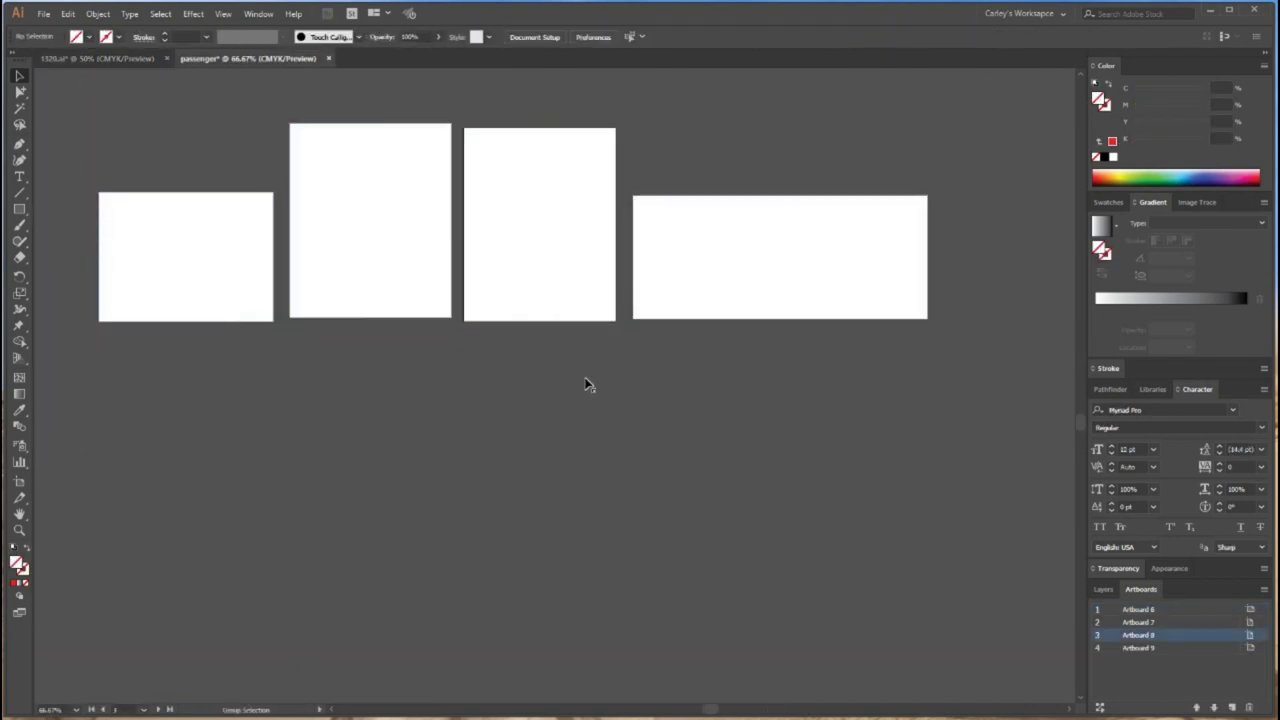
# Paste the rear-view wrap artwork and place it in the empty area below the four artboards
pyautogui.hotkey('ctrl', 'v')
pyautogui.scroll(-3, 535, 258)
pyautogui.moveTo(527, 172); pyautogui.dragTo(497, 406)
pyautogui.click(502, 600)
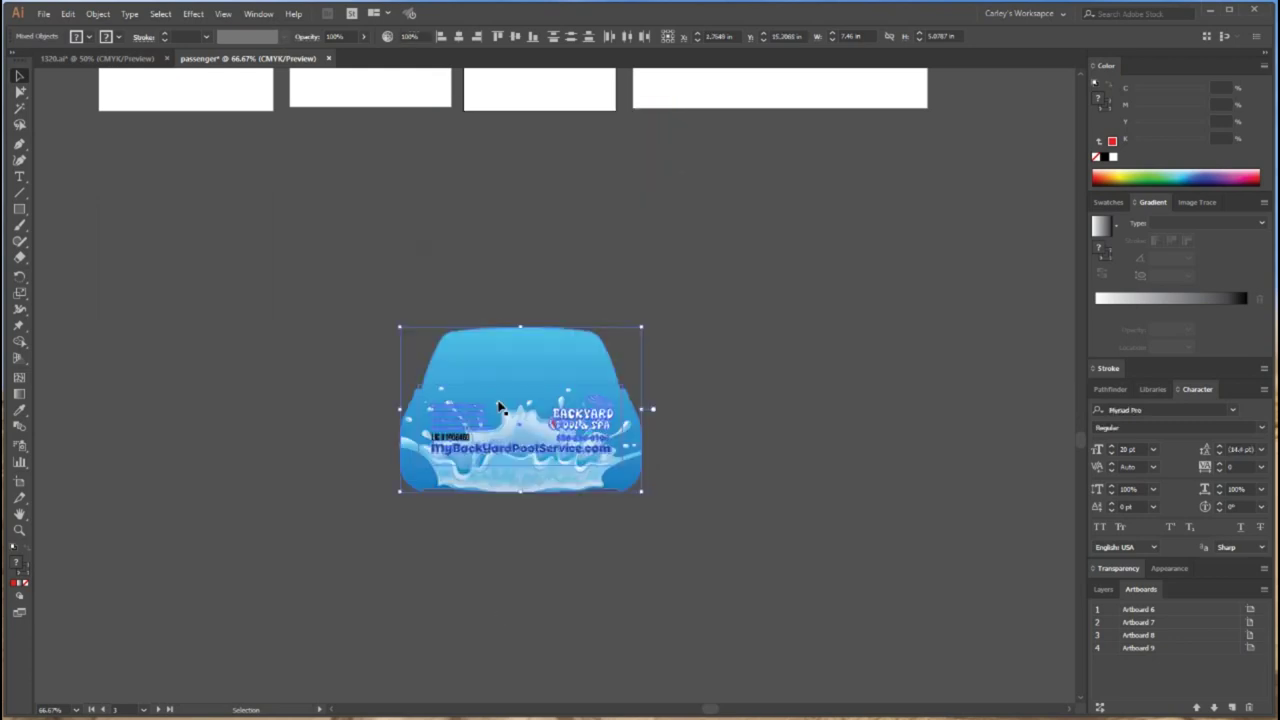
# Release the rear artwork's clipping mask and clip the artwork to the tailgate rectangle with a new mask
pyautogui.rightClick(500, 407)
pyautogui.click(560, 514)
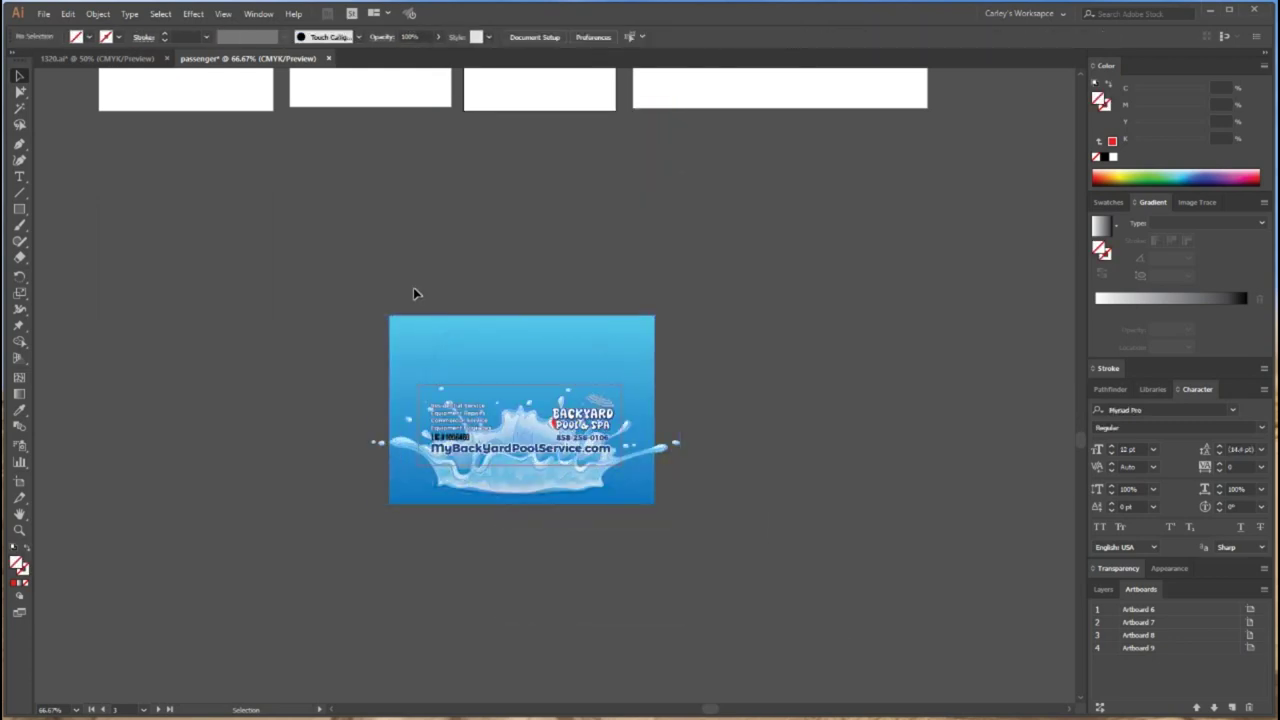
pyautogui.rightClick(470, 388)
pyautogui.click(471, 386)
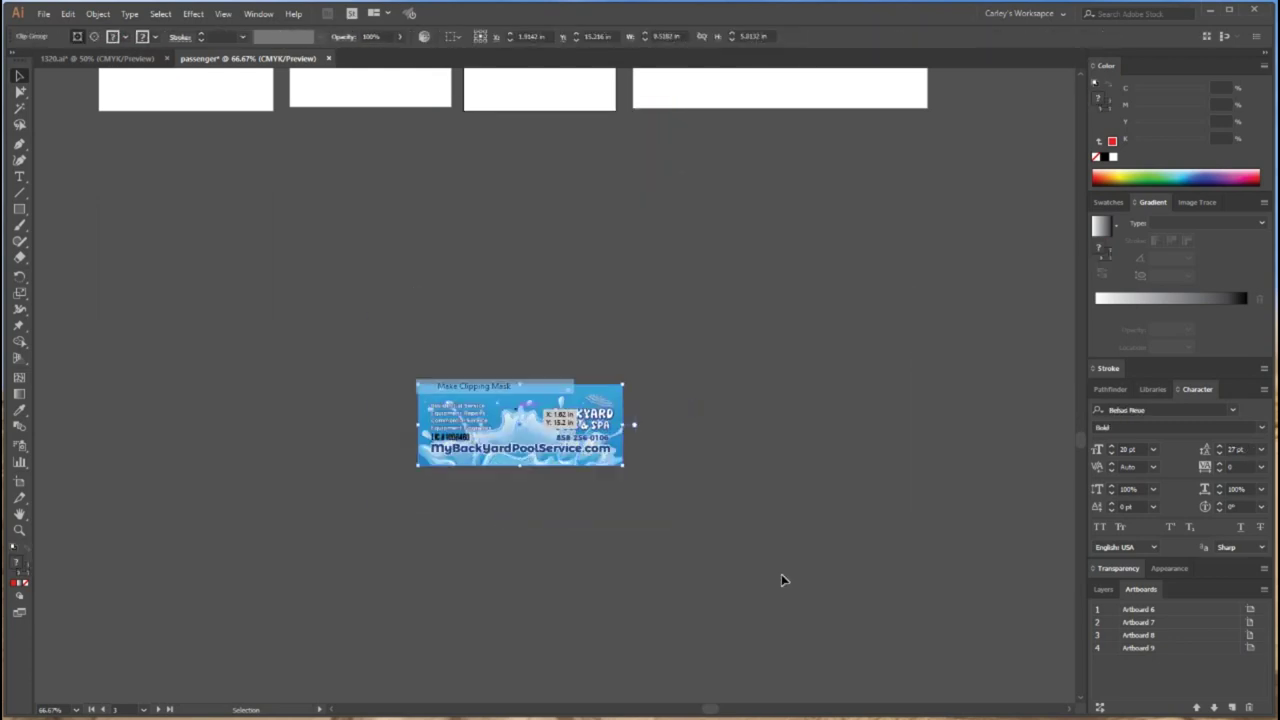
# Fit a new artboard to the clipped tailgate panel
pyautogui.click(200, 372)
pyautogui.hotkey('ctrl', 'a')
pyautogui.hotkey('ctrl', '=')
pyautogui.hotkey('ctrl', '=')
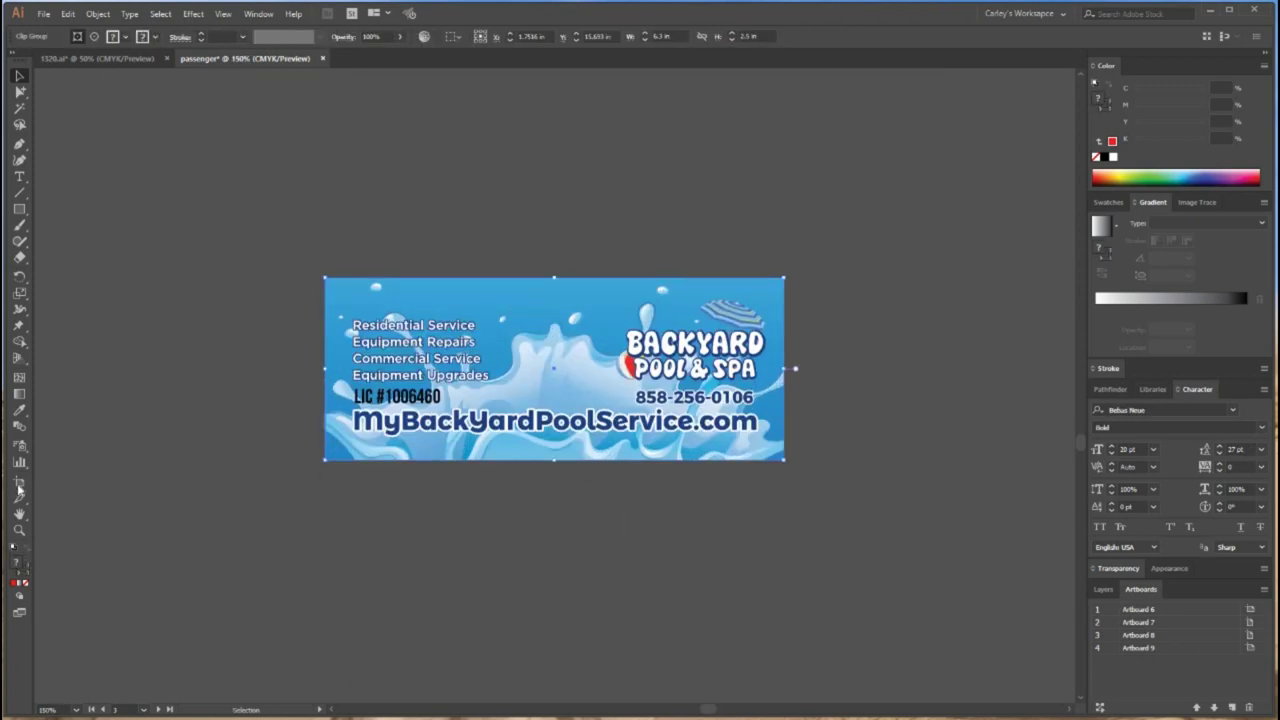
pyautogui.scroll(-1, 20, 488)
pyautogui.click(19, 482)
pyautogui.hotkey('shift', 'o')
pyautogui.click(553, 228)
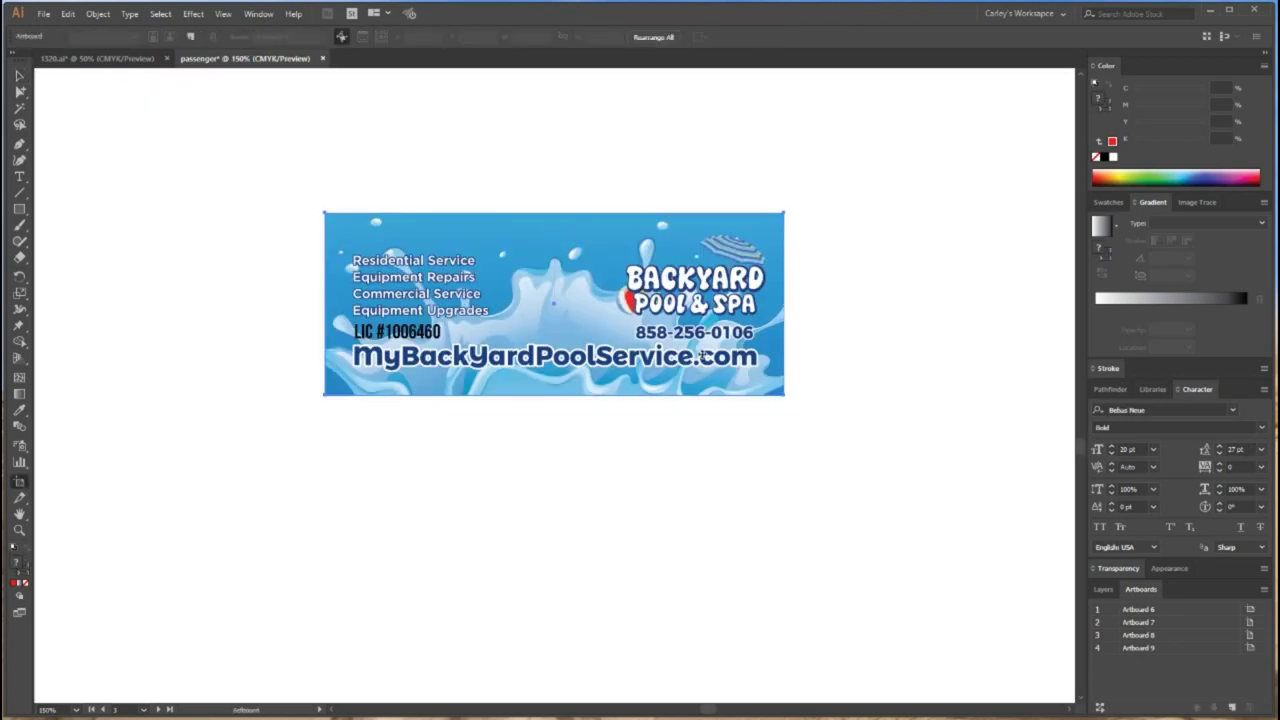
# Delete Artboards 6 to 9, keeping only the tailgate panel's artboard, and leave artboard editing
pyautogui.click(1156, 610)
pyautogui.keyDown('shift'); pyautogui.click(1165, 650); pyautogui.keyUp('shift')
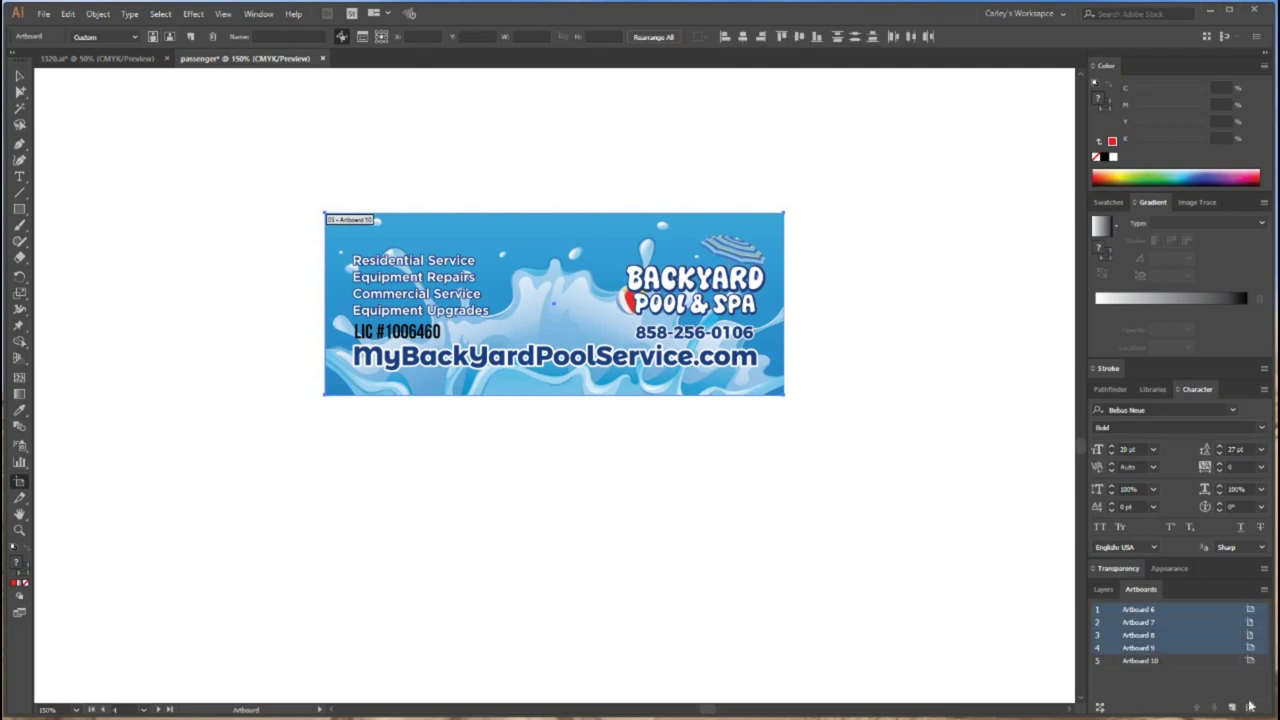
pyautogui.press('Delete')
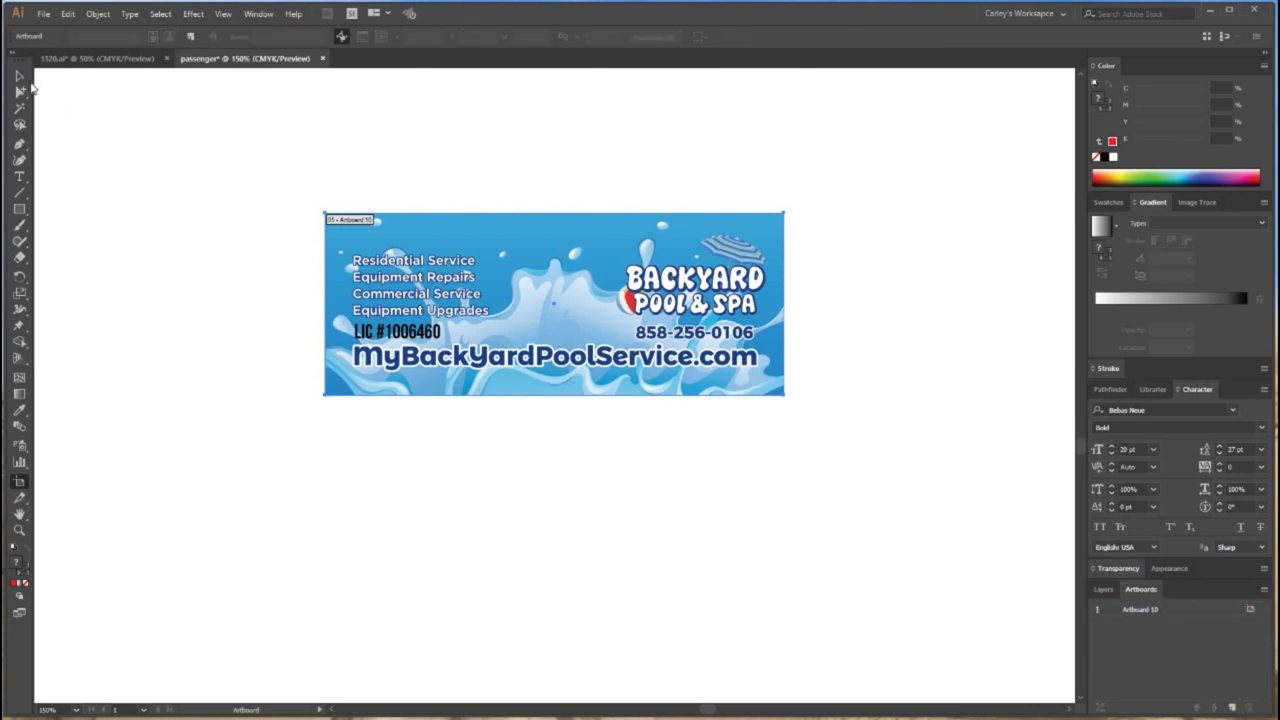
pyautogui.press('Escape')
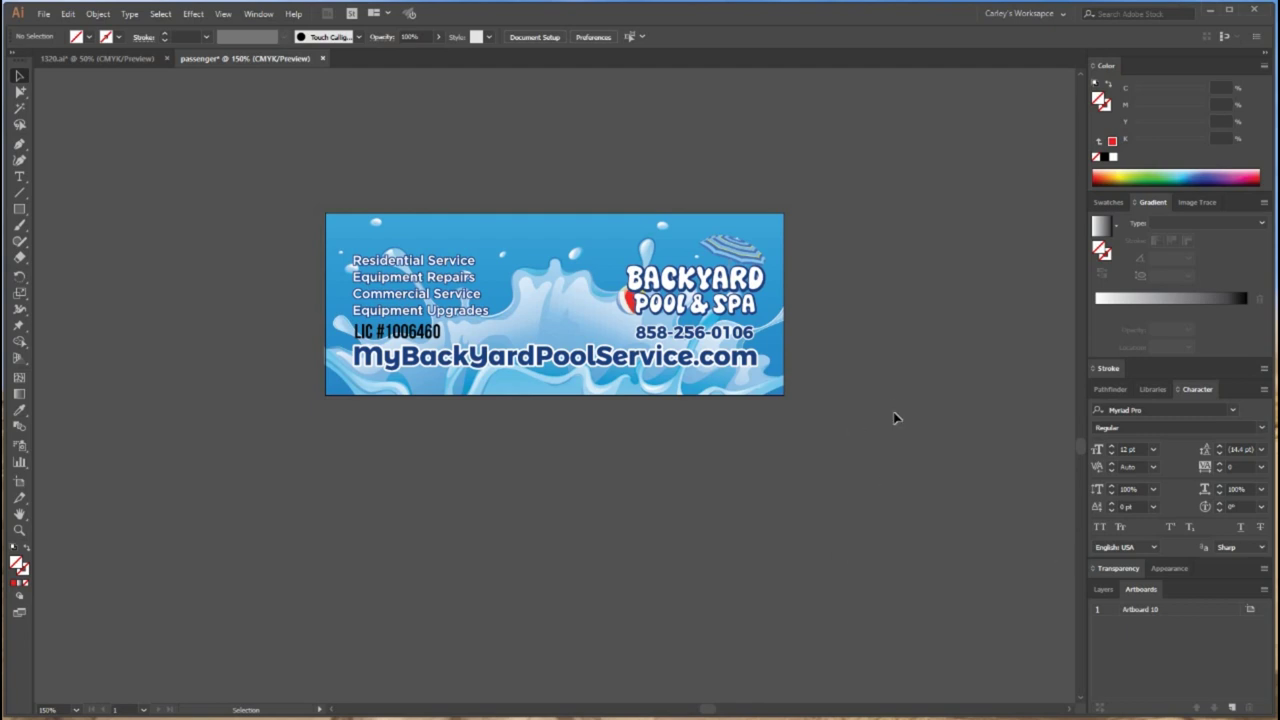
# Switch to the 1320.ai document and select the four clipped panels below the truck template
pyautogui.hotkey('ctrl', 'Tab')
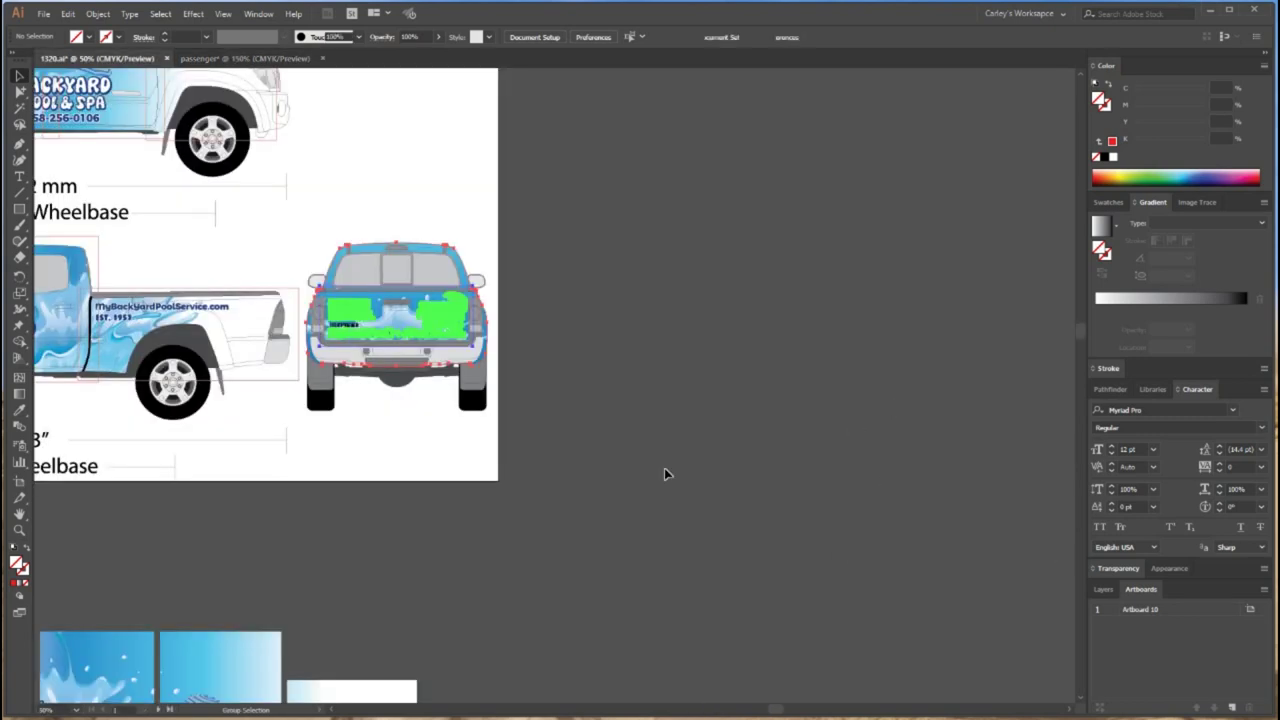
pyautogui.hotkey('ctrl', '-')
pyautogui.moveTo(547, 498); pyautogui.dragTo(759, 465)
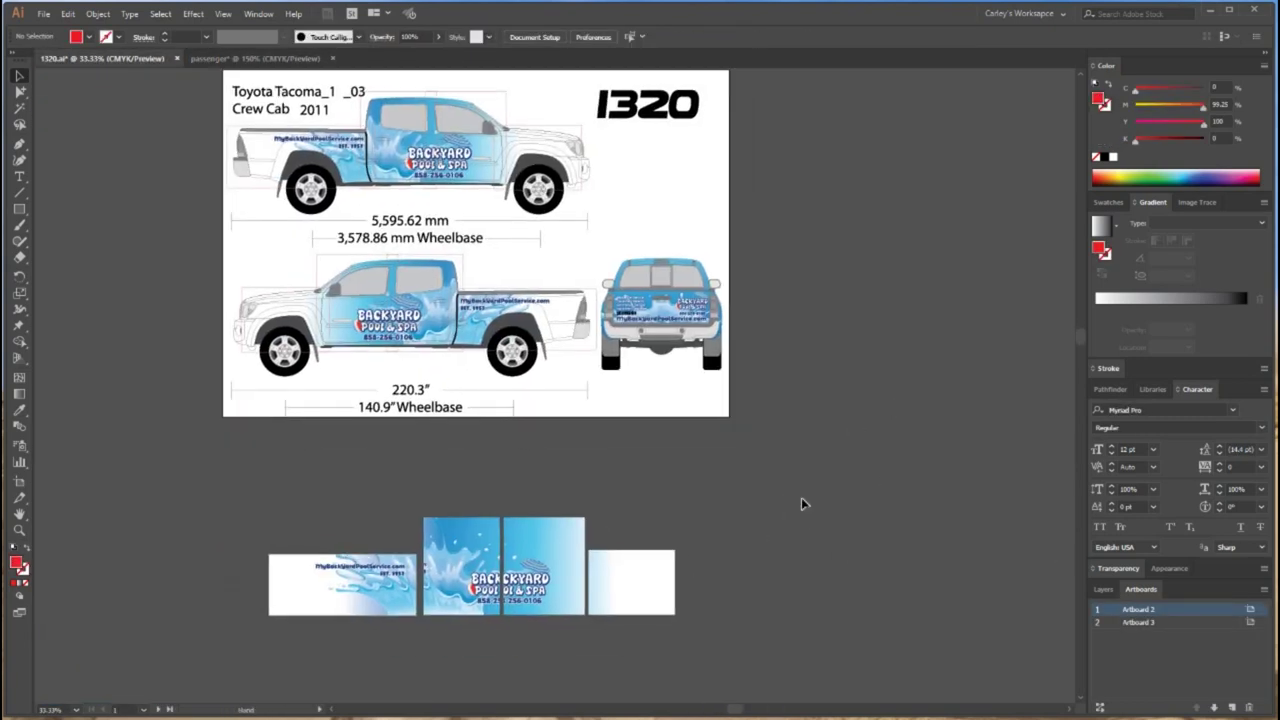
pyautogui.moveTo(124, 464); pyautogui.dragTo(694, 687)
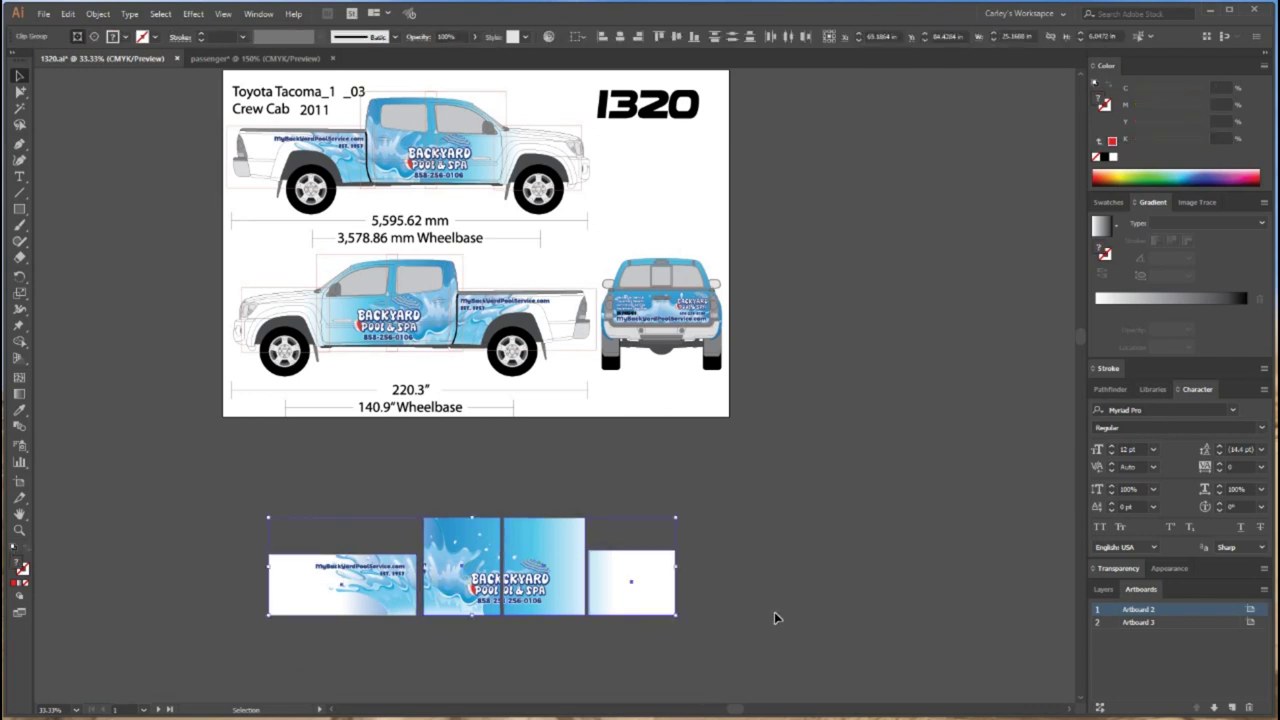